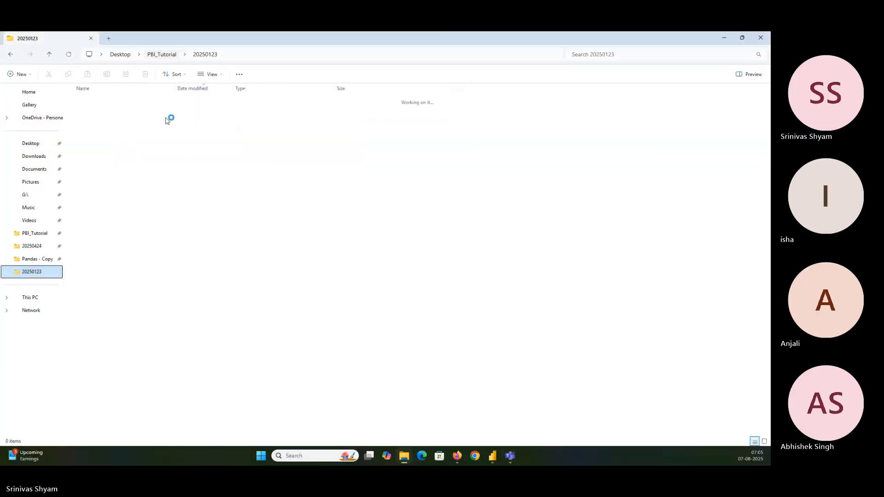
Step: Open the report 2023wc.pbix from the PBI_Tutorial subfolder 20250806 and get the file browser window out of the way
double_click(108, 167)
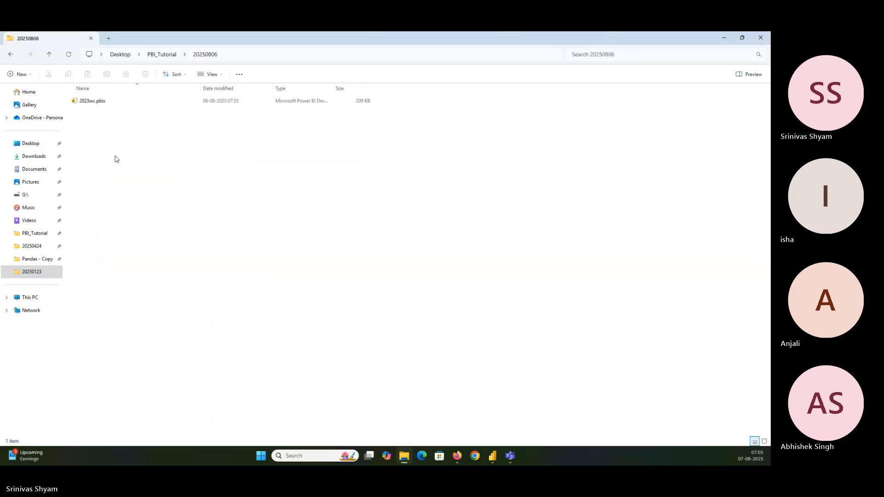
left_click(128, 101)
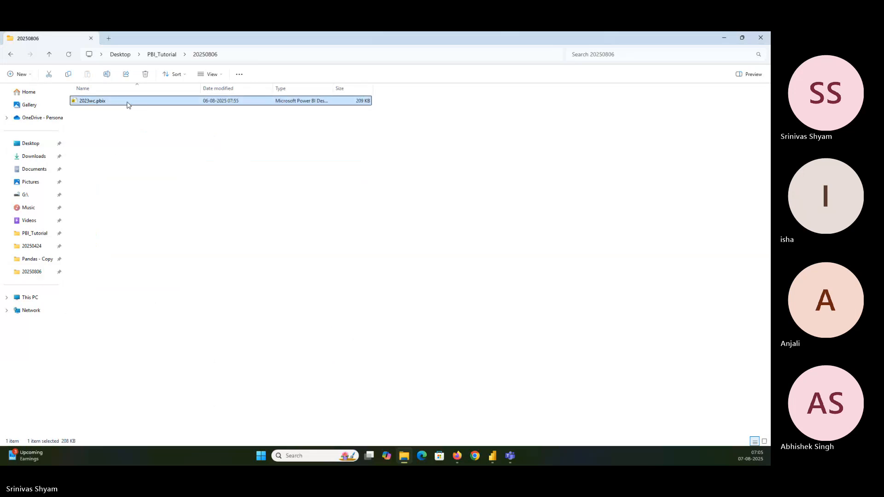
double_click(129, 102)
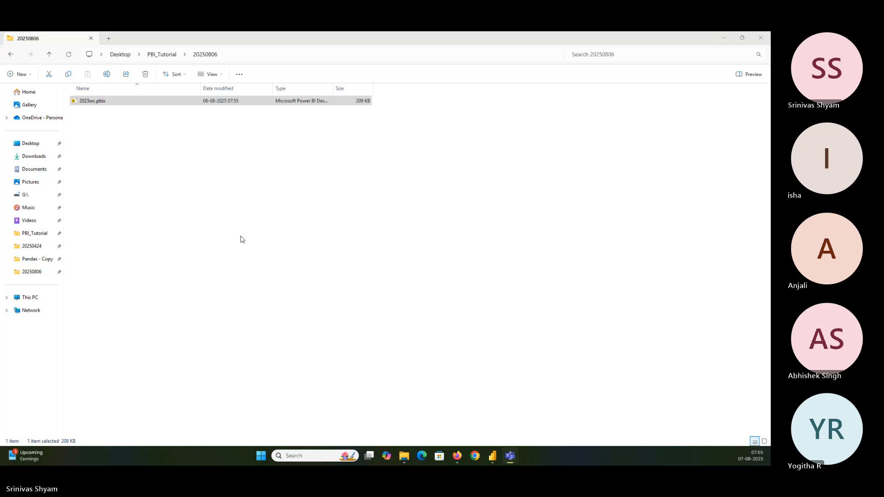
left_click(725, 39)
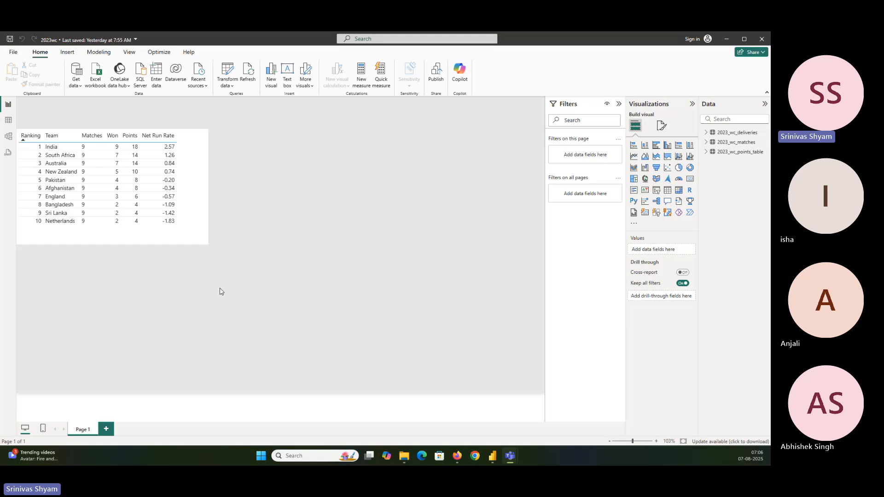
Step: Resize the team rankings table on Page 1 to be slightly wider and shorter, and save the report
left_click(206, 215)
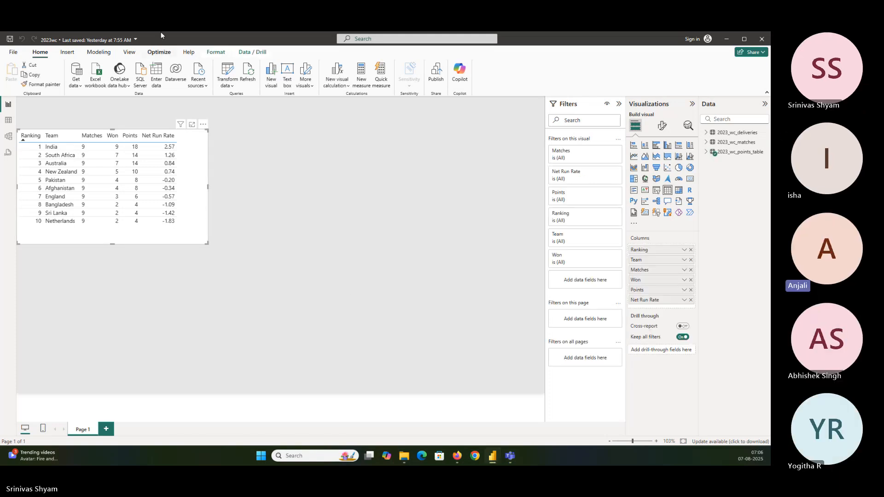
left_click_drag(207, 244, 214, 231)
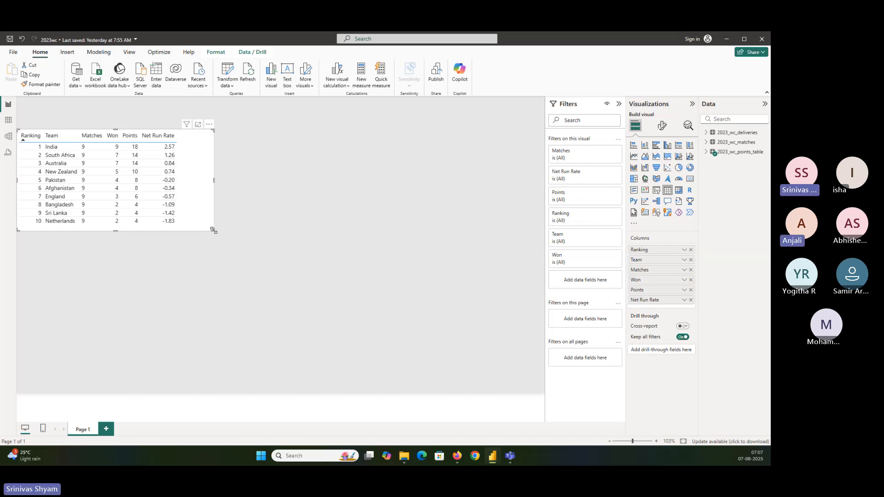
left_click_drag(213, 229, 226, 230)
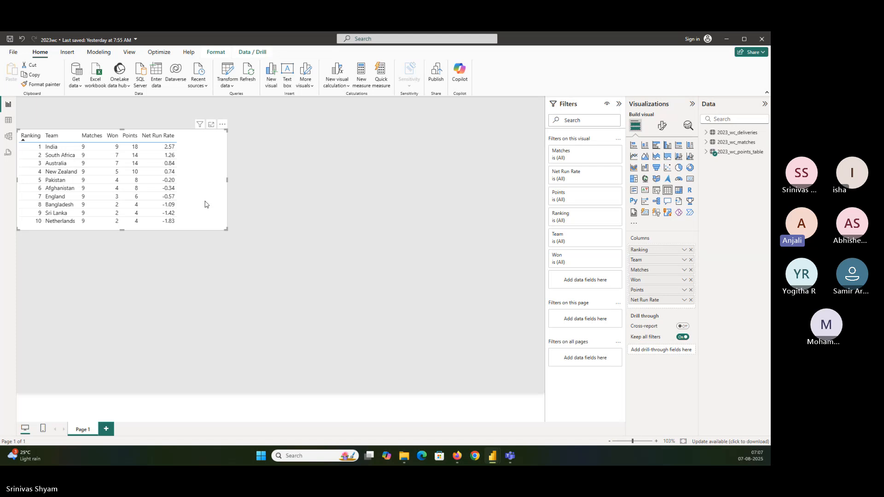
key("ctrl+s")
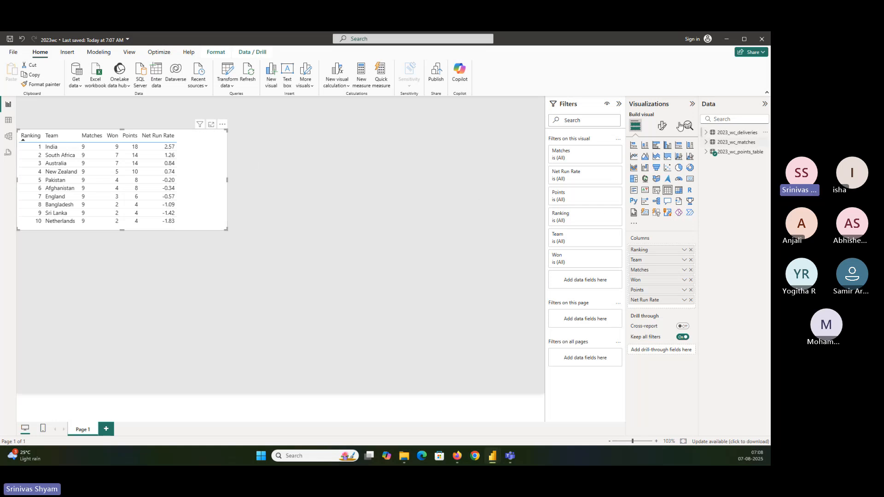
Step: Format the rankings table's column headers with white text on a blue background at font size 10
left_click(662, 126)
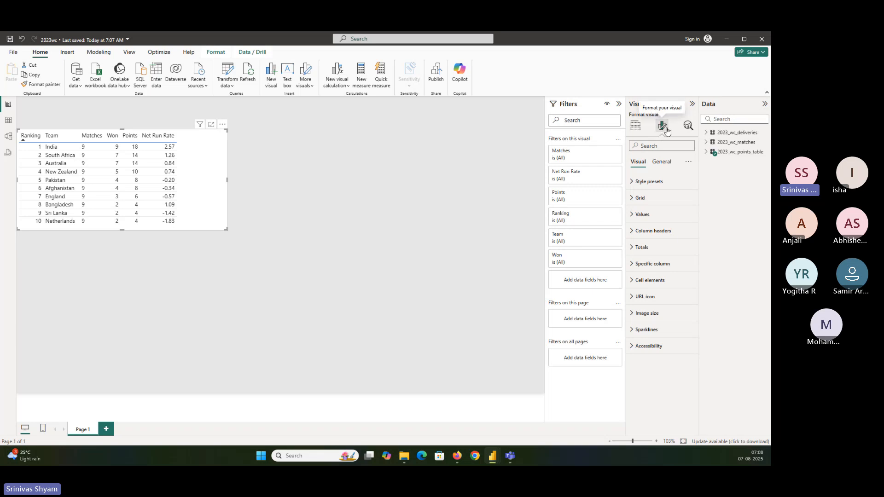
left_click(661, 235)
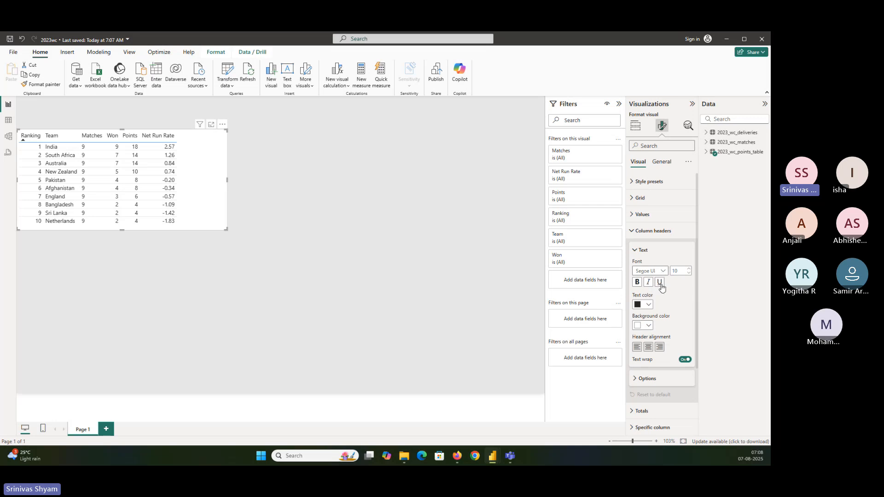
left_click(650, 307)
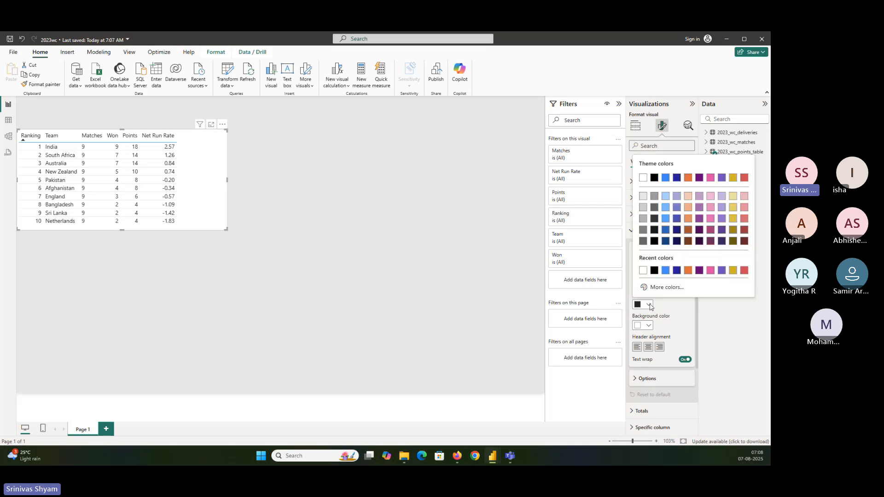
left_click(644, 271)
left_click(648, 327)
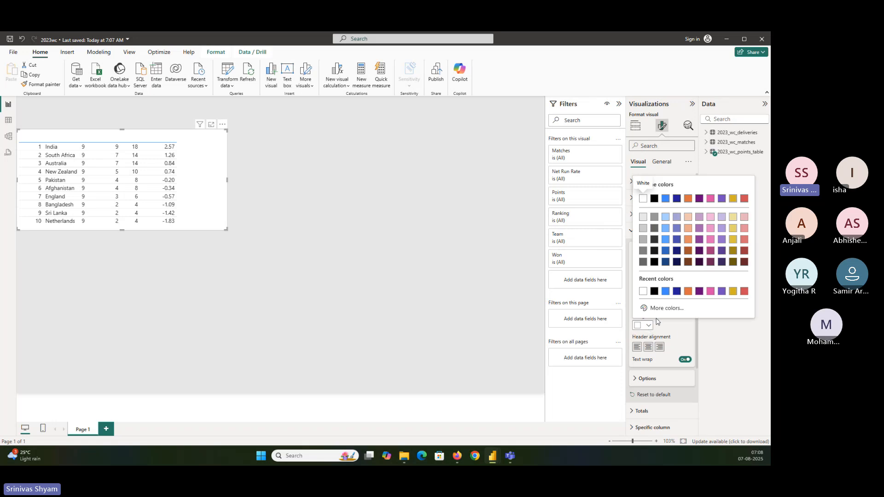
left_click(665, 291)
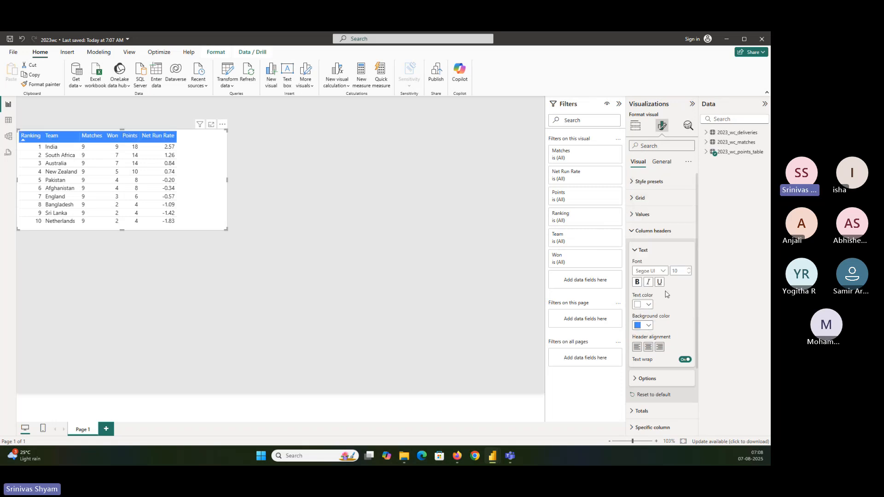
left_click(688, 274)
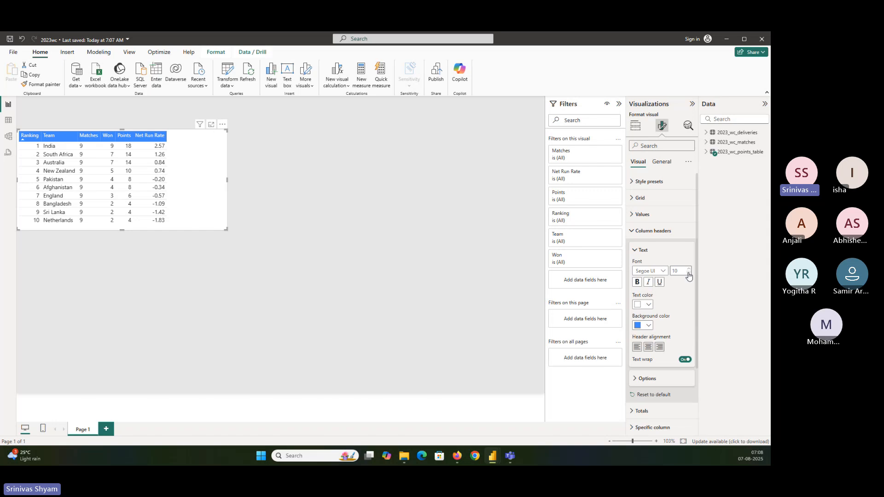
left_click(688, 275)
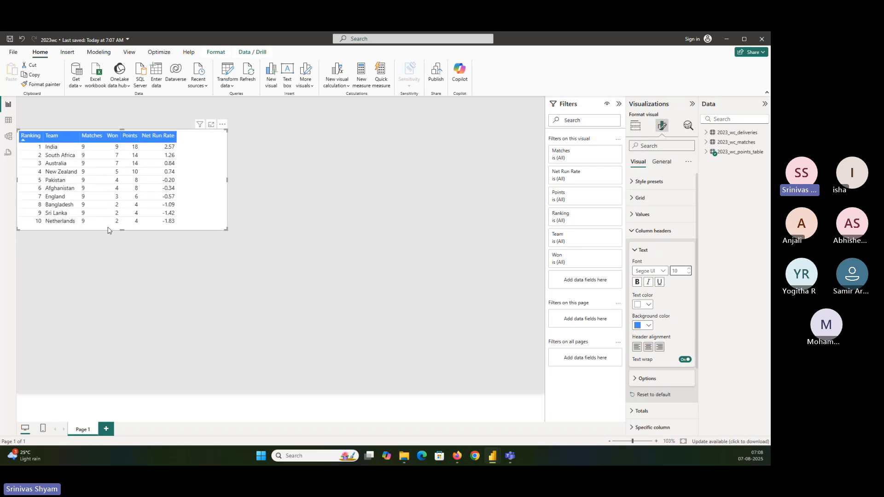
left_click(642, 250)
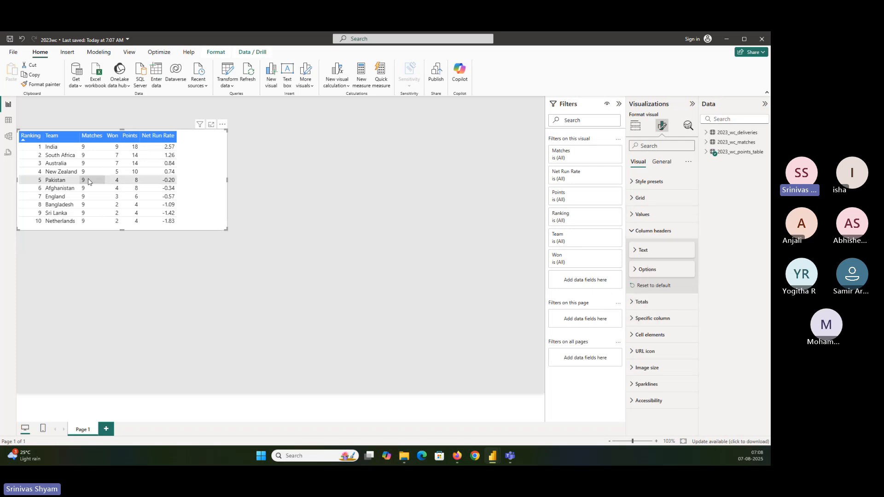
Step: Set the font size of the rankings table's values to 9 and extend the table's height slightly
left_click(655, 215)
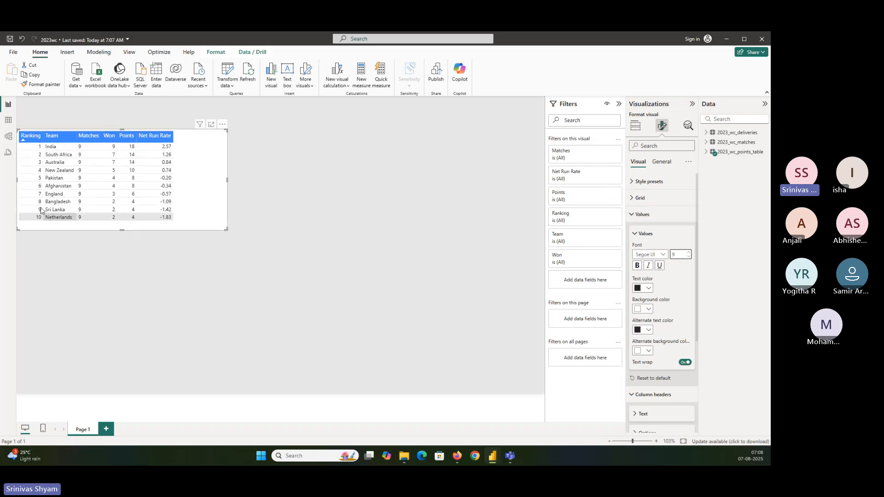
left_click_drag(121, 230, 121, 234)
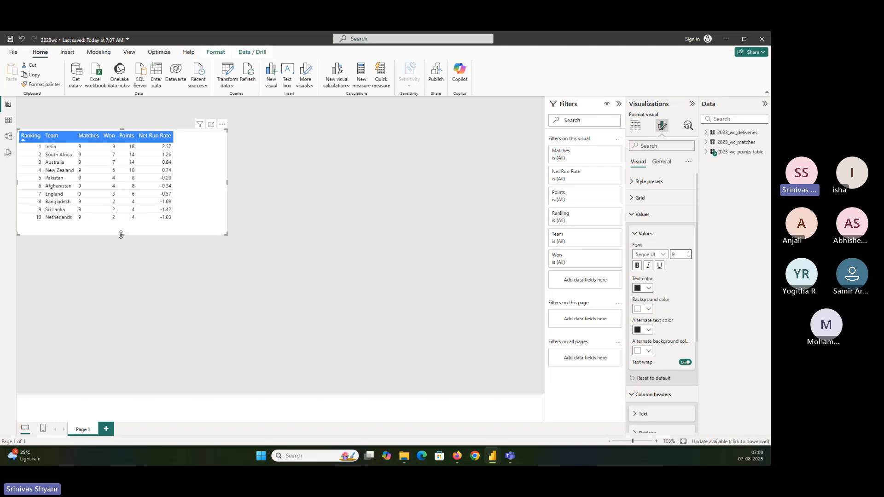
left_click(649, 214)
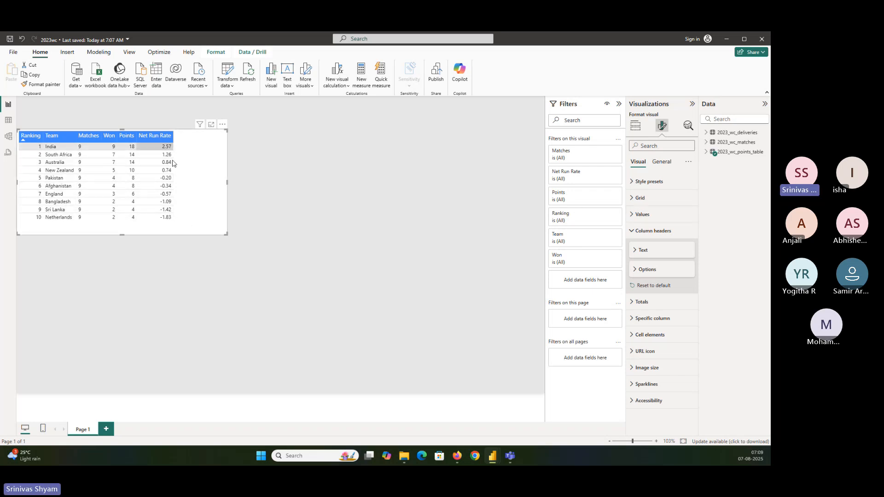
Step: Try the rankings table with horizontal gridlines off and with vertical gridlines on, restoring each setting
left_click(641, 198)
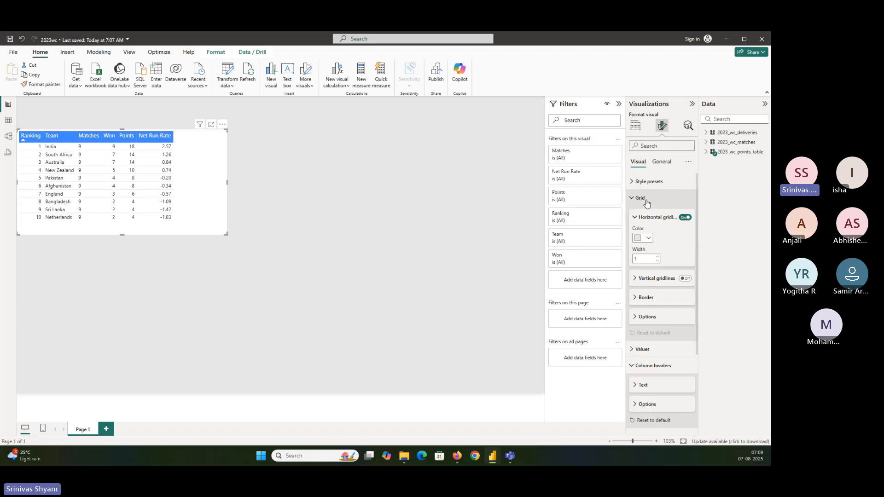
left_click(685, 218)
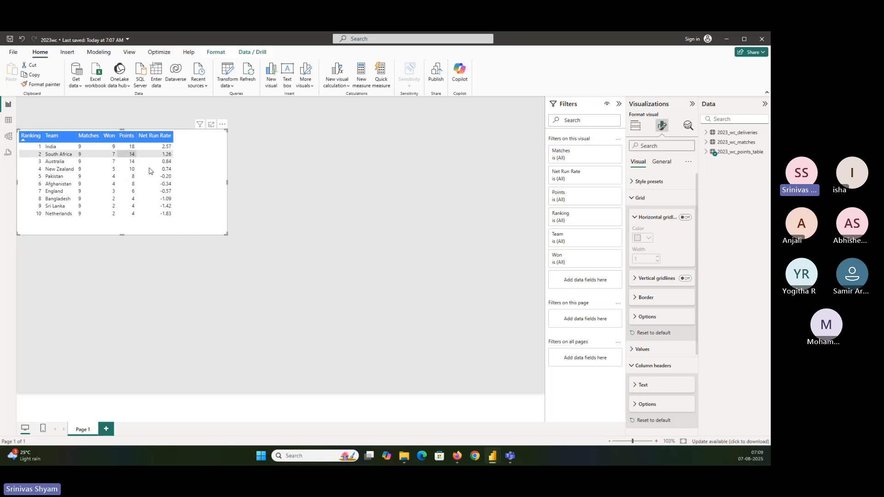
left_click(685, 218)
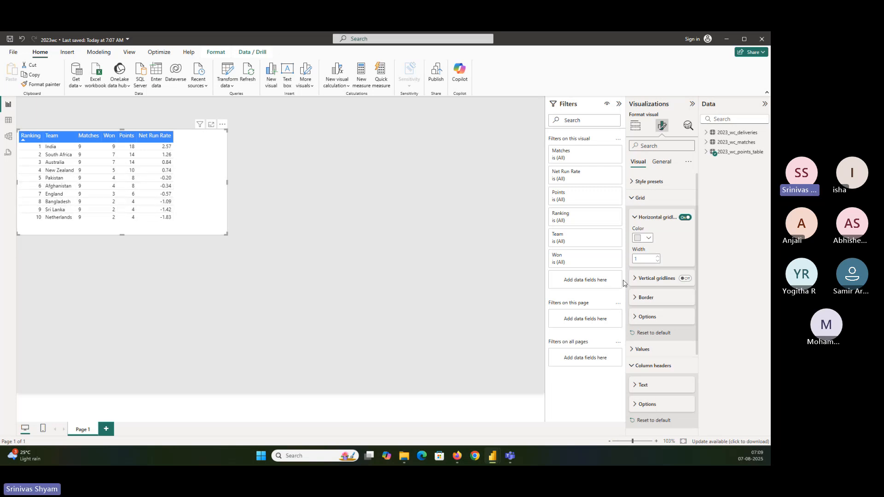
left_click(685, 279)
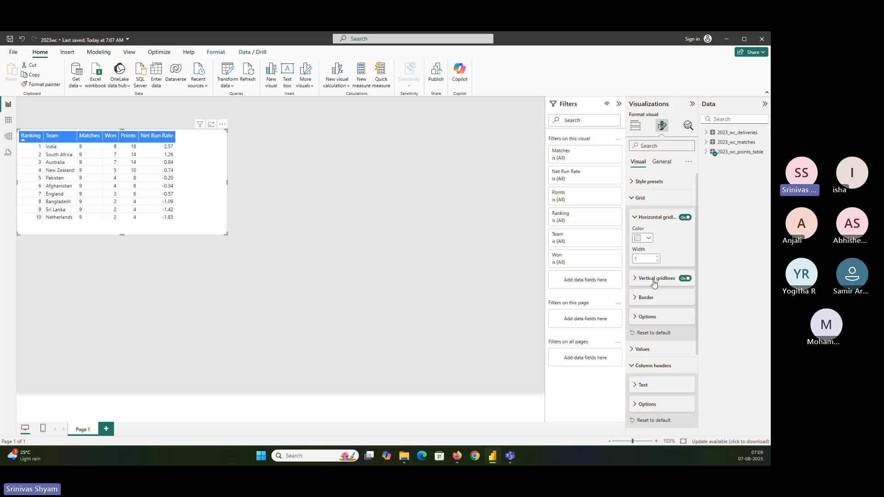
left_click(654, 279)
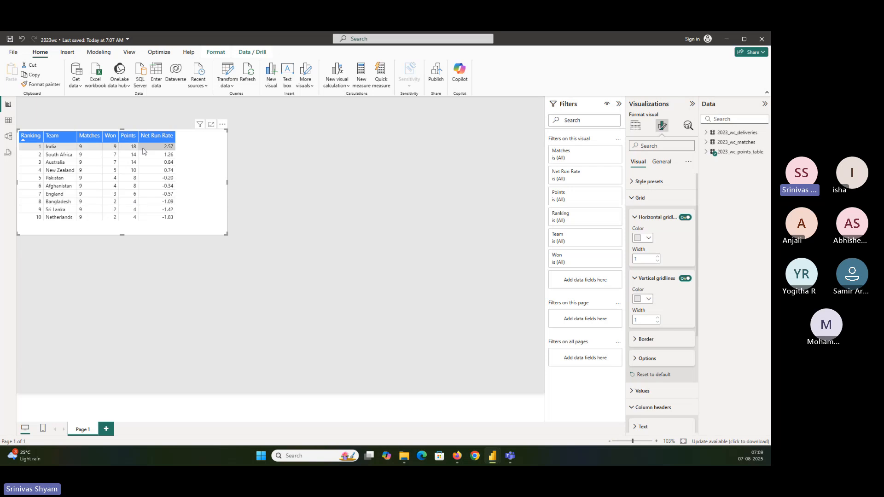
left_click(685, 279)
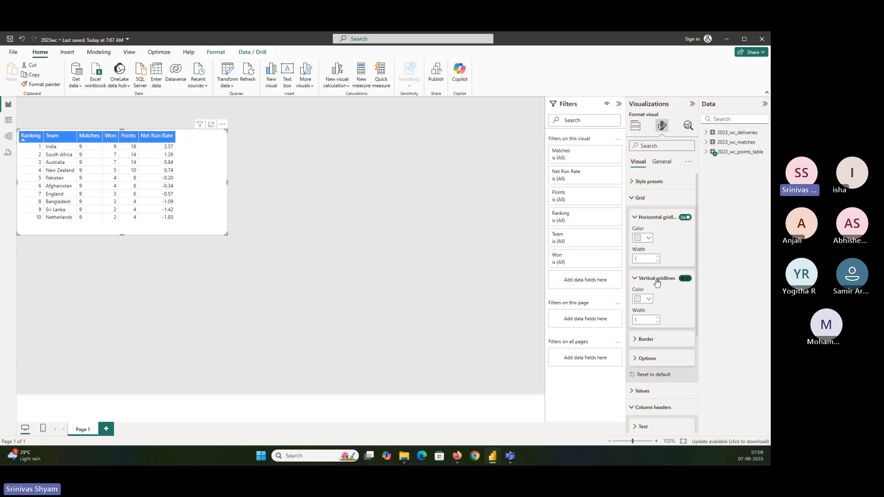
left_click(643, 282)
Step: Add top, bottom, left and right borders to all sections of the rankings table and color them light gray
left_click(647, 299)
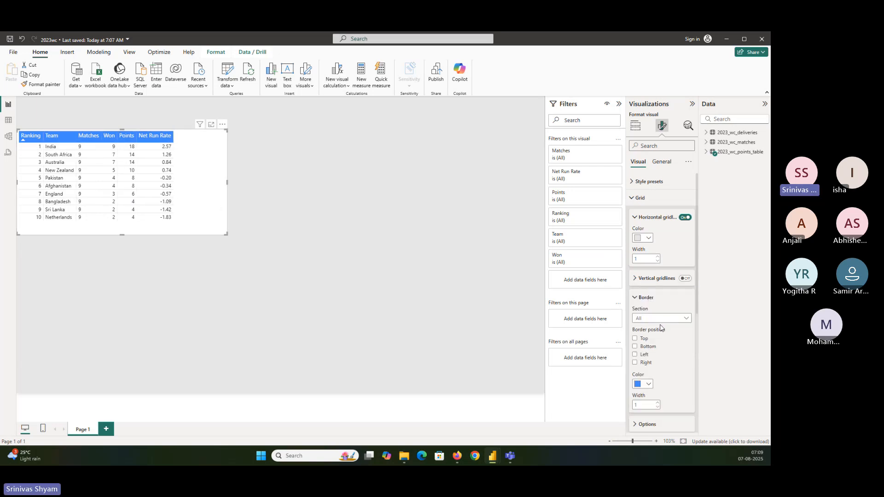
scroll(659, 325, "down", 1)
scroll(654, 318, "down", 2)
left_click(642, 258)
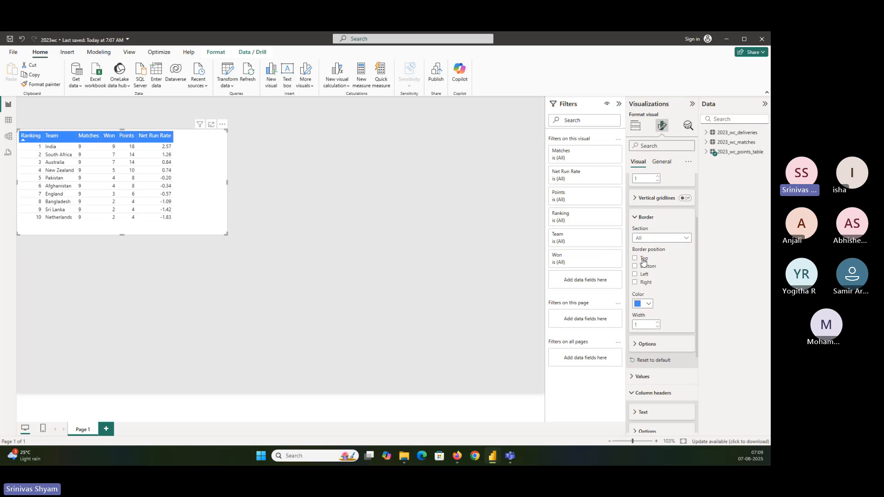
left_click(643, 267)
left_click(643, 274)
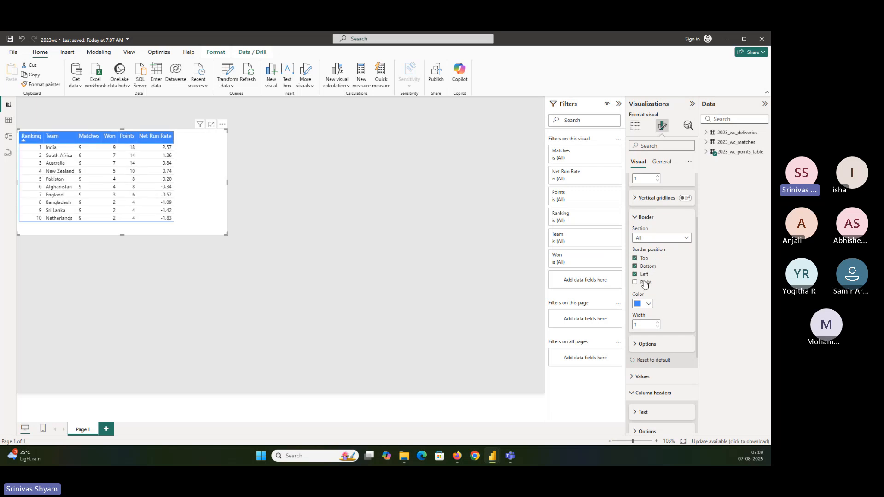
left_click(644, 283)
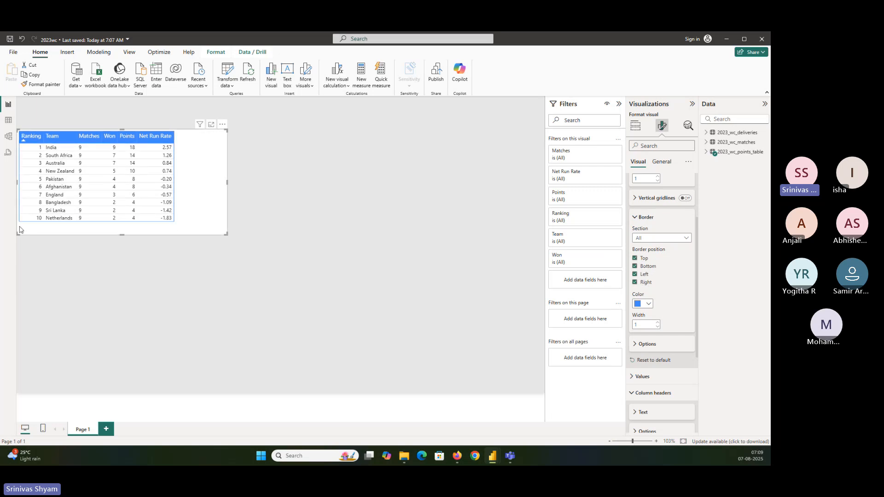
left_click(648, 305)
left_click(643, 195)
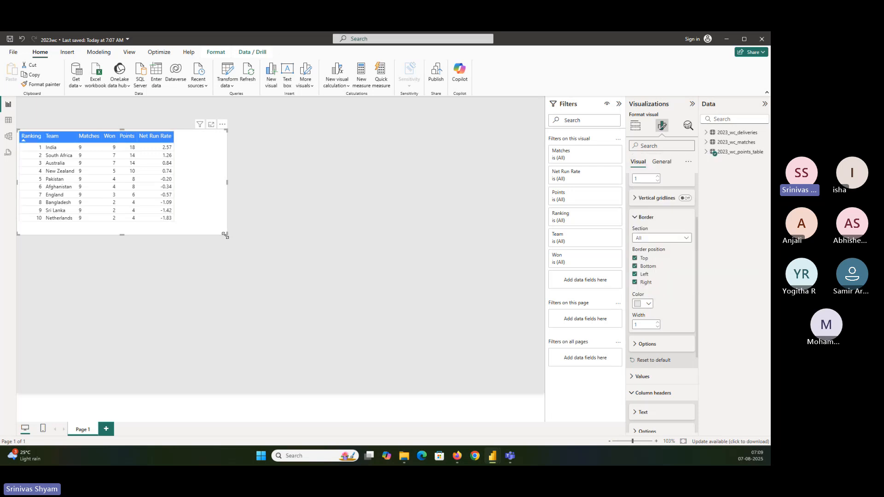
Step: Shrink the rankings table visual closer to its contents and save the report
left_click_drag(225, 236, 199, 230)
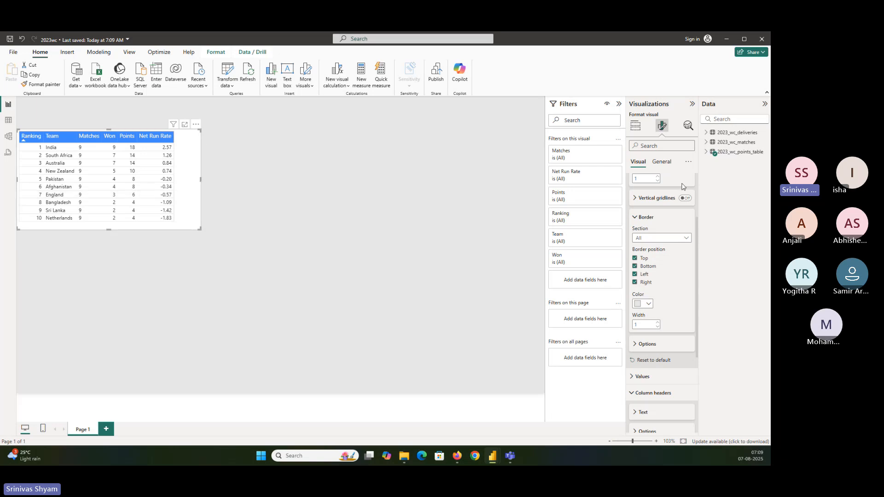
scroll(672, 182, "up", 2)
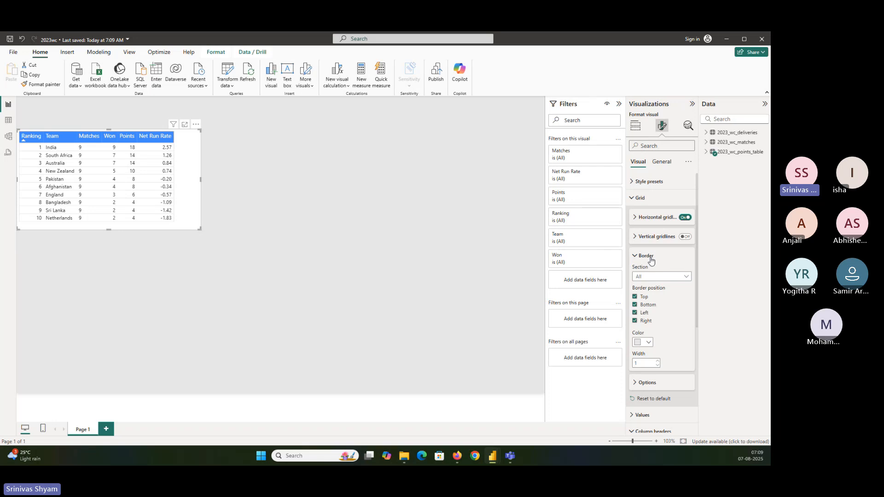
left_click(649, 256)
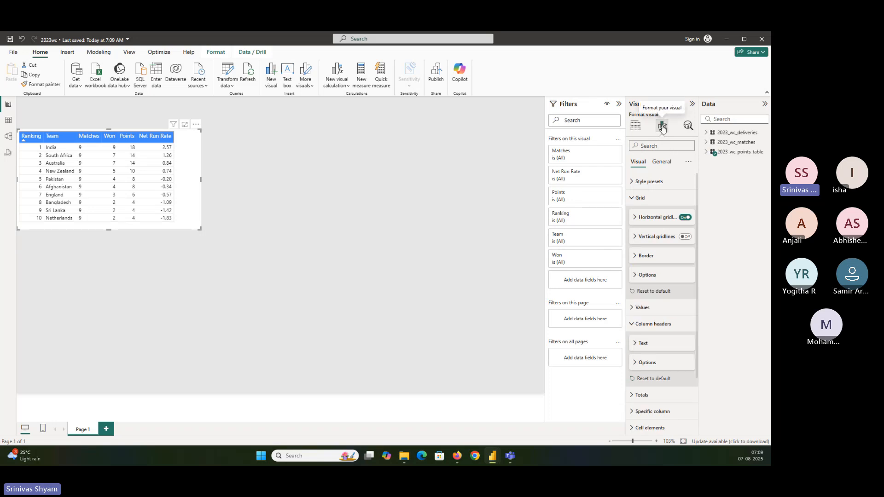
Step: Check the hex code of the rankings table's column header background color in the custom color picker
left_click(641, 199)
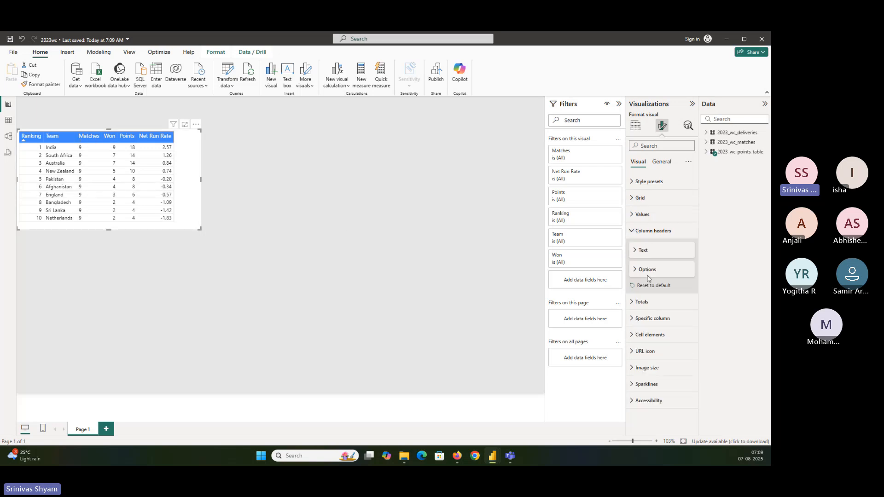
left_click(646, 251)
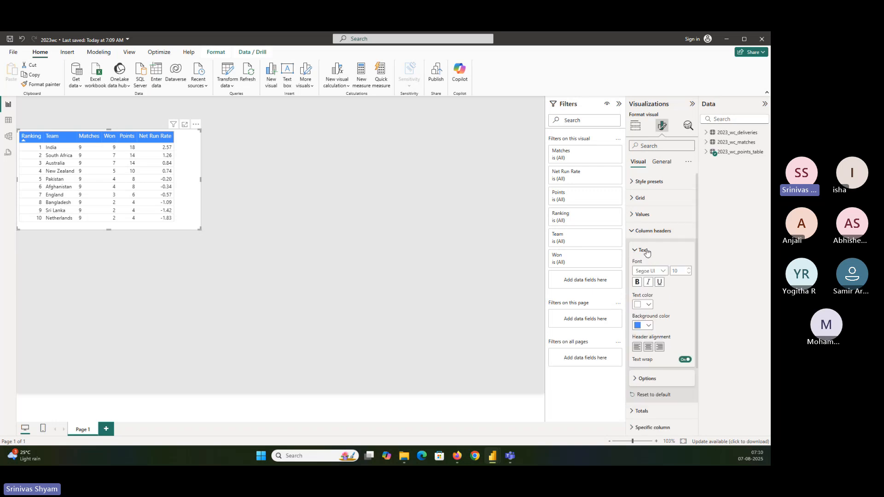
left_click(650, 325)
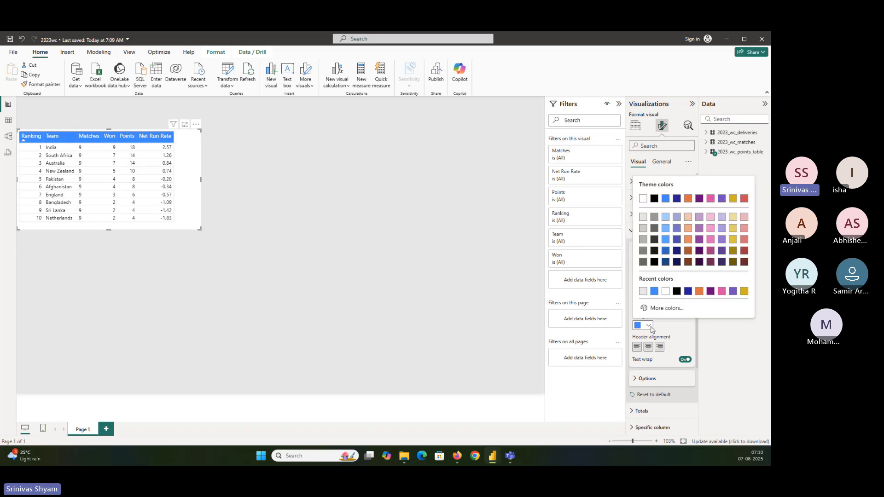
left_click(661, 310)
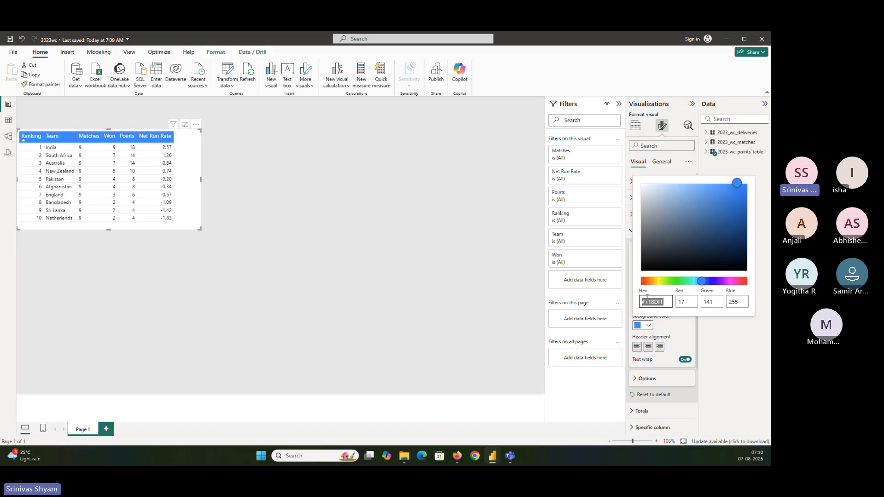
left_click(666, 327)
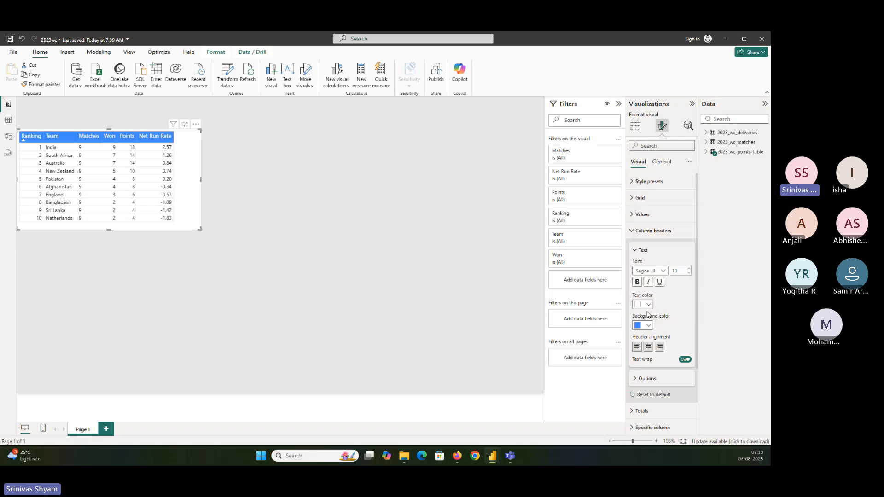
left_click(650, 325)
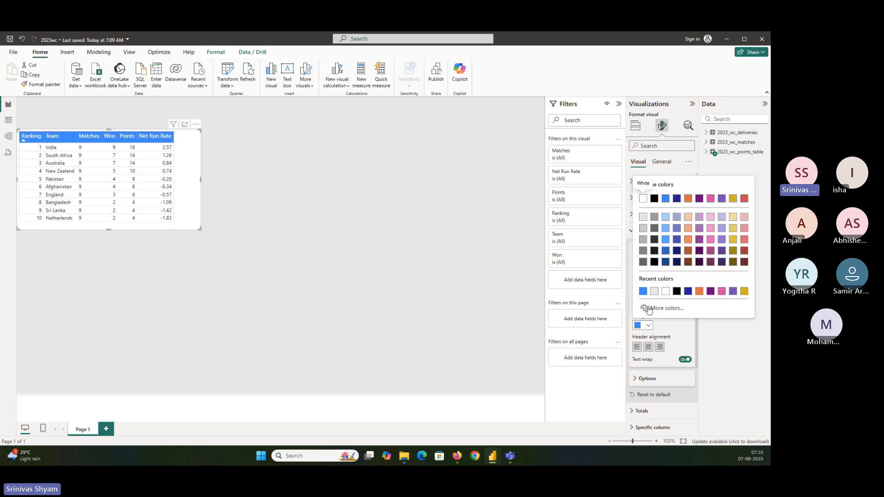
left_click(648, 308)
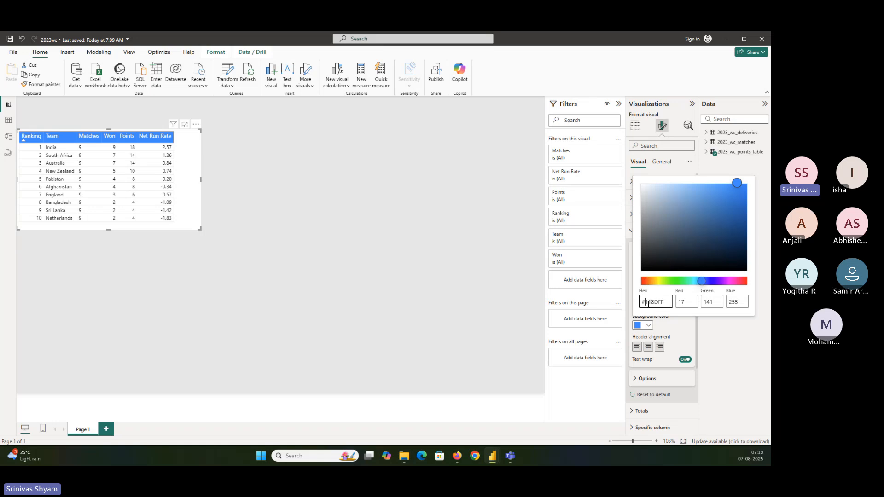
double_click(669, 303)
left_click(403, 161)
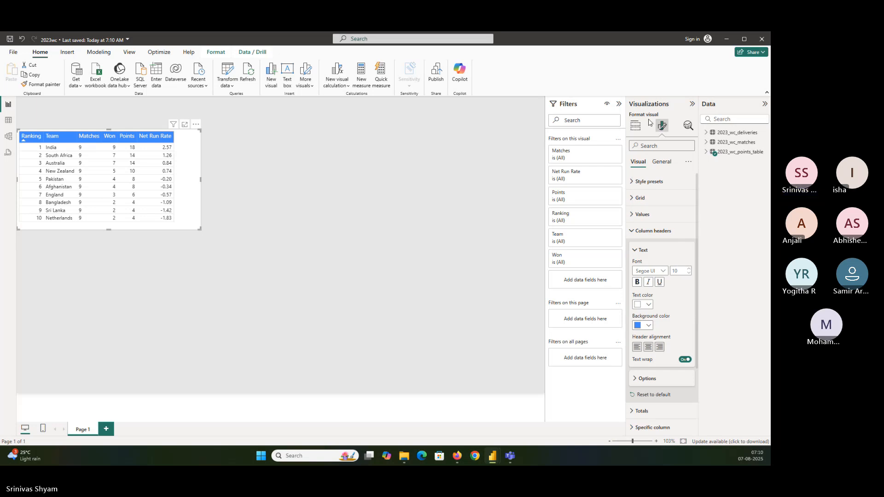
Step: Add an empty card visual and place it at the top of the report page, above the rankings table
left_click(635, 125)
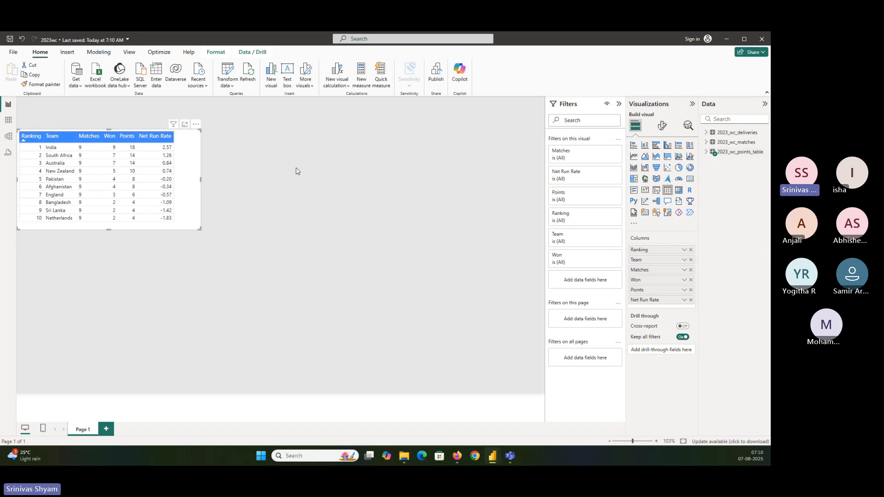
left_click(135, 120)
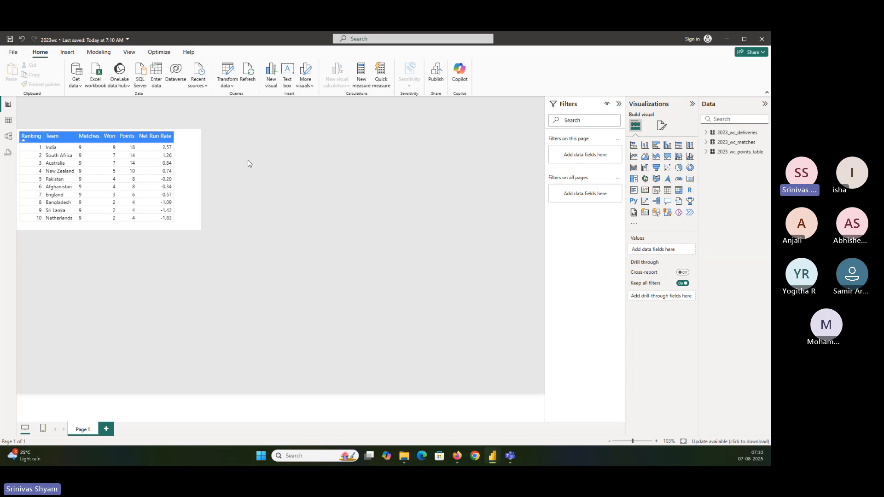
left_click(689, 179)
left_click_drag(177, 279, 257, 147)
left_click_drag(278, 194, 220, 124)
Step: Move the rankings table further down the page and extend the empty card's height slightly
left_click_drag(190, 158, 190, 215)
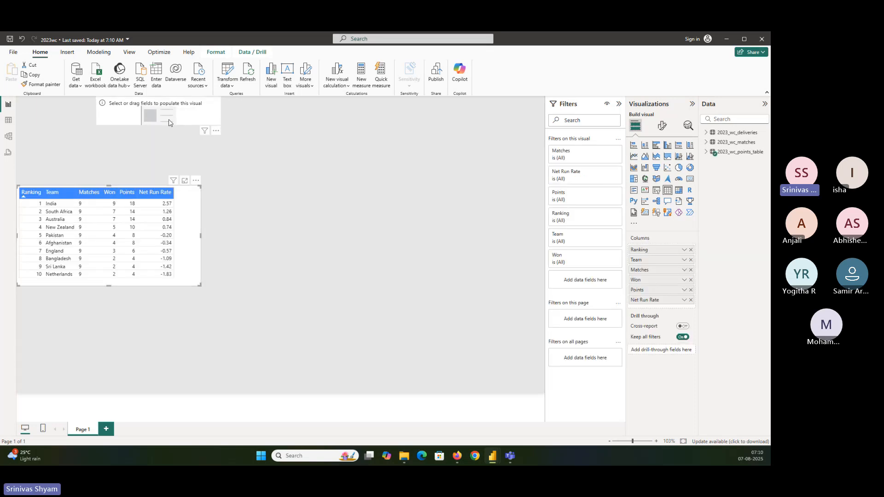
left_click(167, 123)
left_click_drag(165, 126, 157, 136)
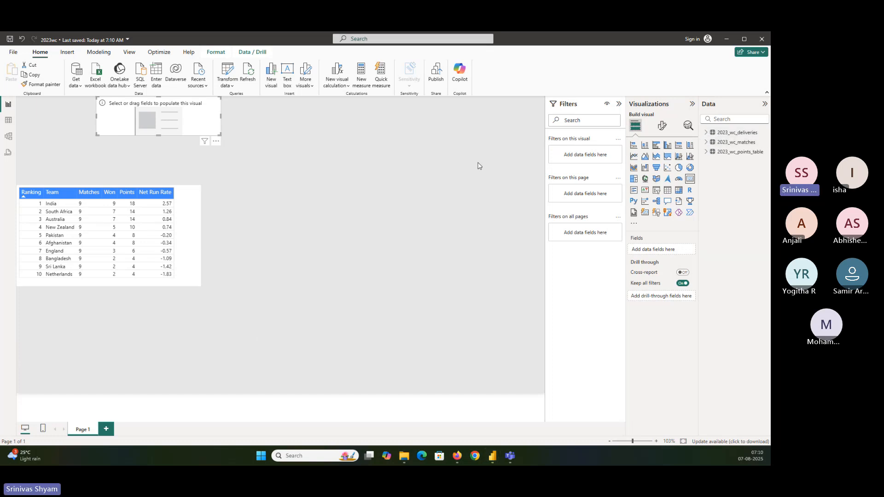
Step: Examine the 2023_wc_deliveries table's columns and rows, including the distinct values in runs_off_bat
left_click(706, 133)
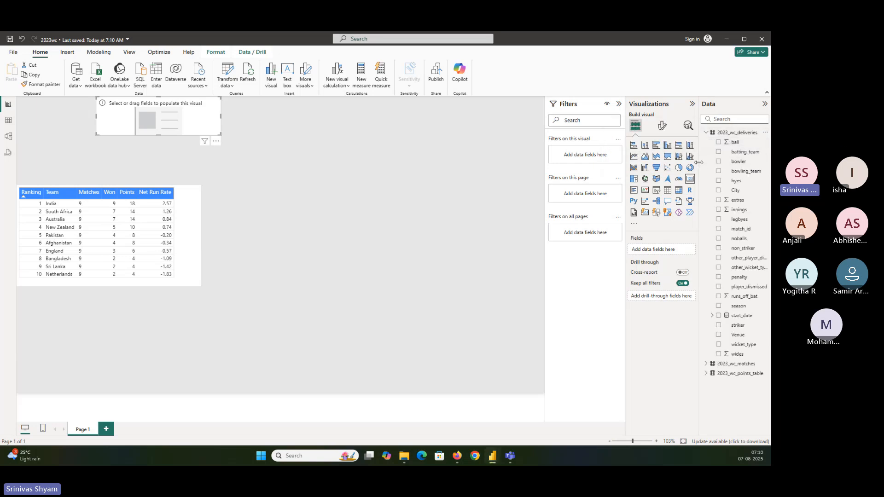
left_click_drag(699, 162, 621, 170)
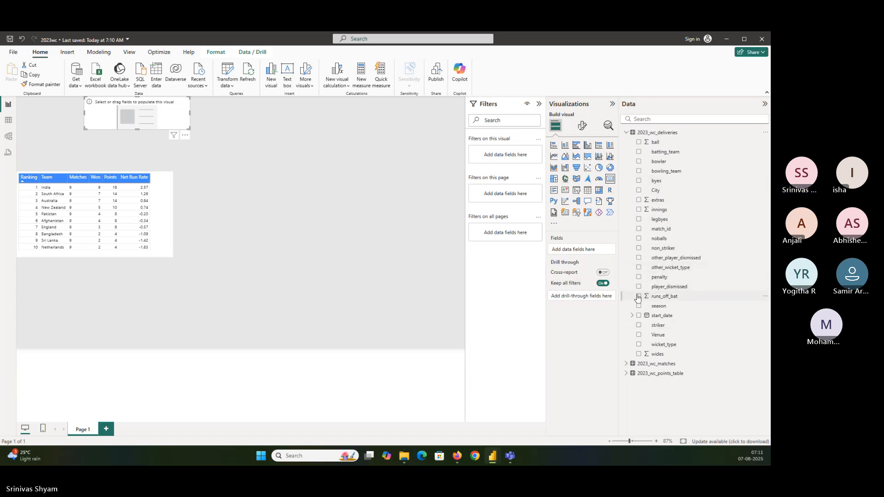
left_click(9, 120)
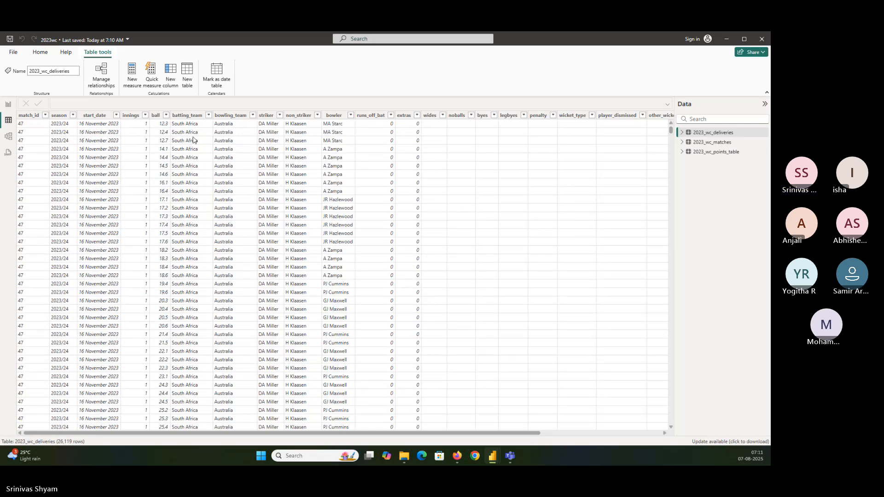
left_click_drag(523, 431, 645, 431)
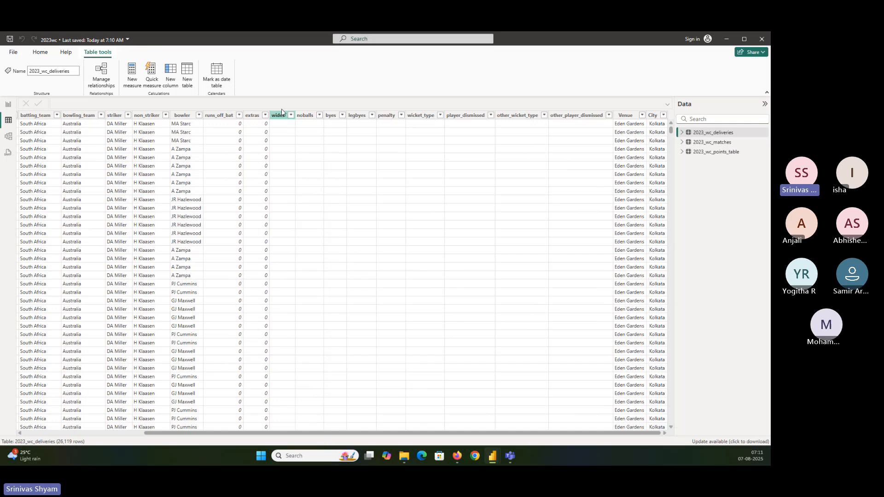
left_click(239, 116)
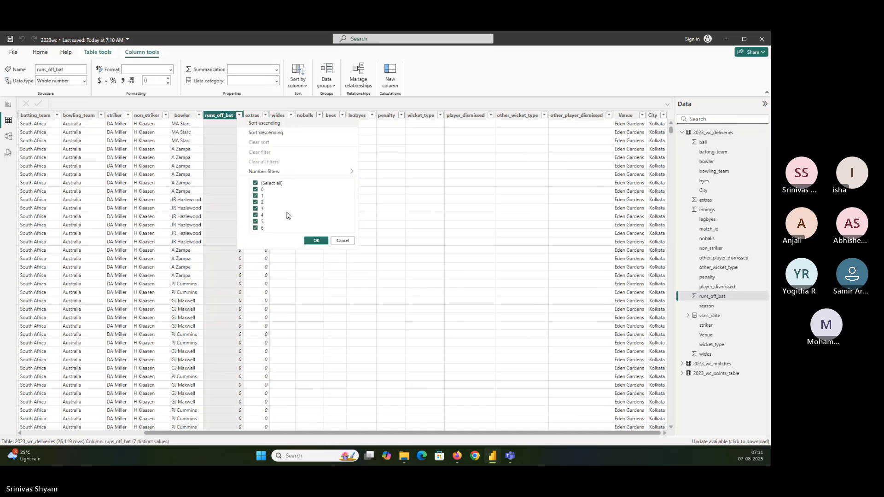
Step: Add the runs_off_bat field to the card on the report page and extend the card's height
left_click(9, 104)
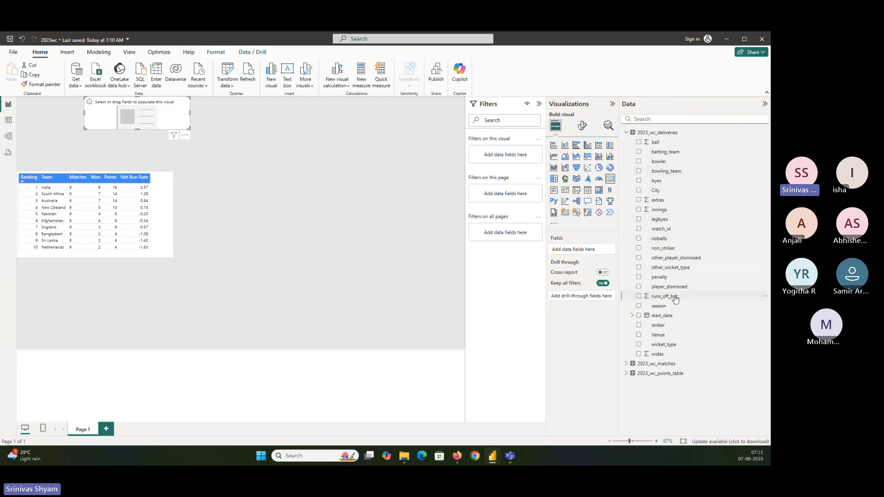
left_click_drag(675, 299, 583, 251)
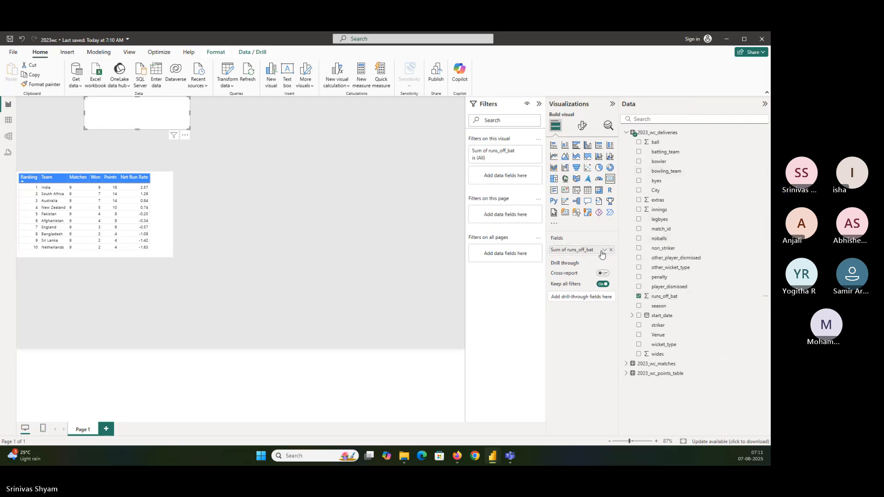
left_click_drag(138, 130, 134, 145)
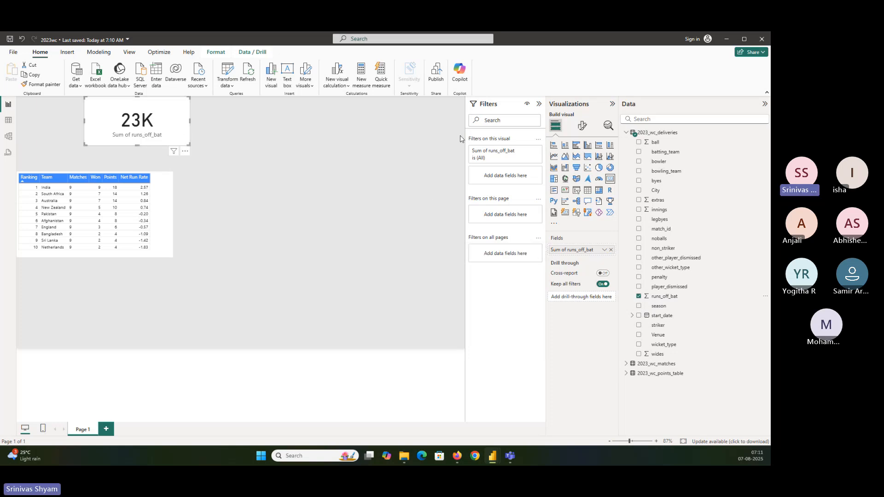
Step: Set the card's callout value to display units None and the Segoe UI font
left_click(583, 127)
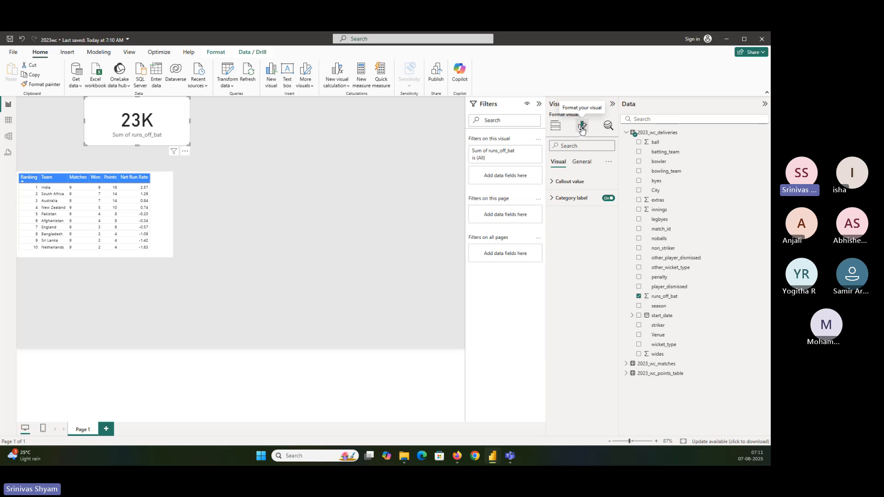
left_click(579, 181)
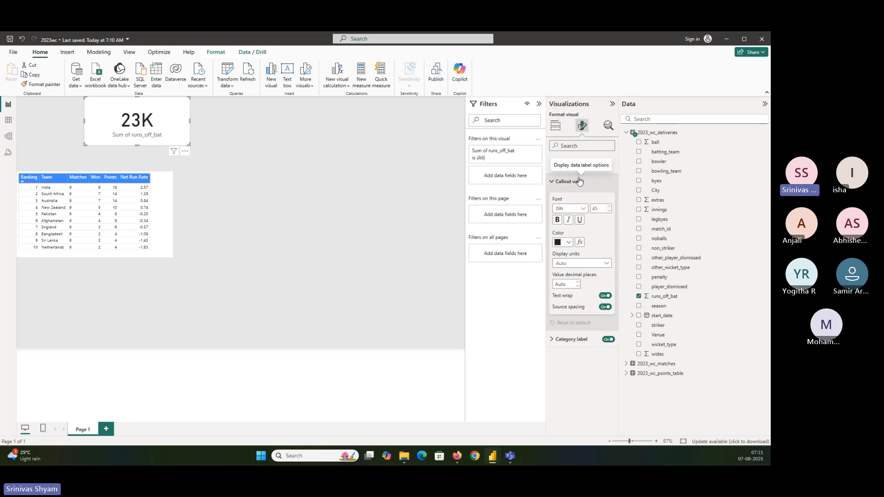
left_click(570, 263)
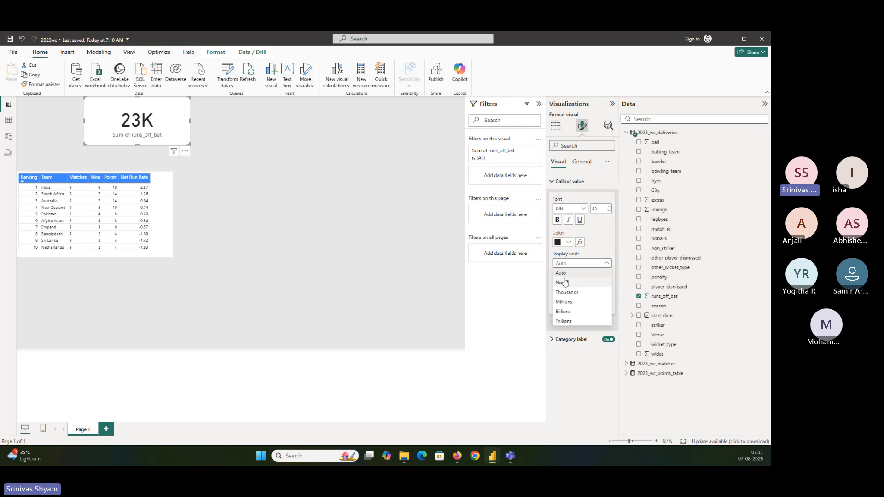
left_click(564, 283)
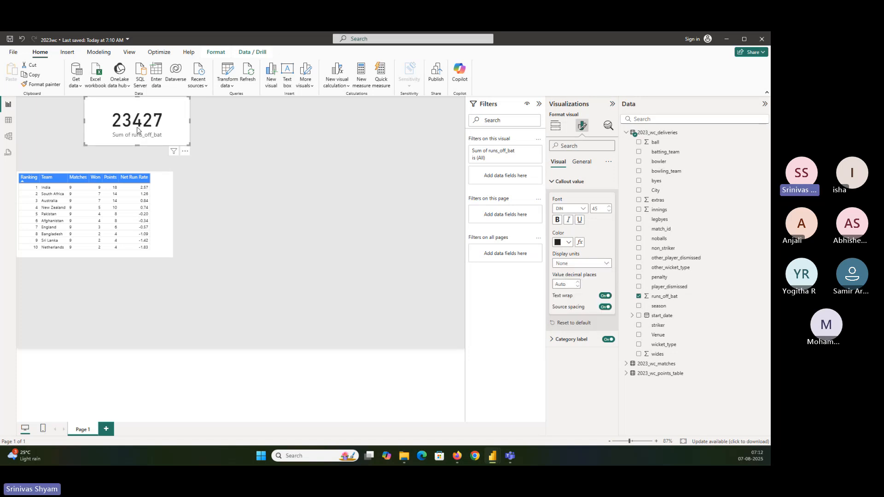
left_click(573, 210)
scroll(579, 272, "down", 5)
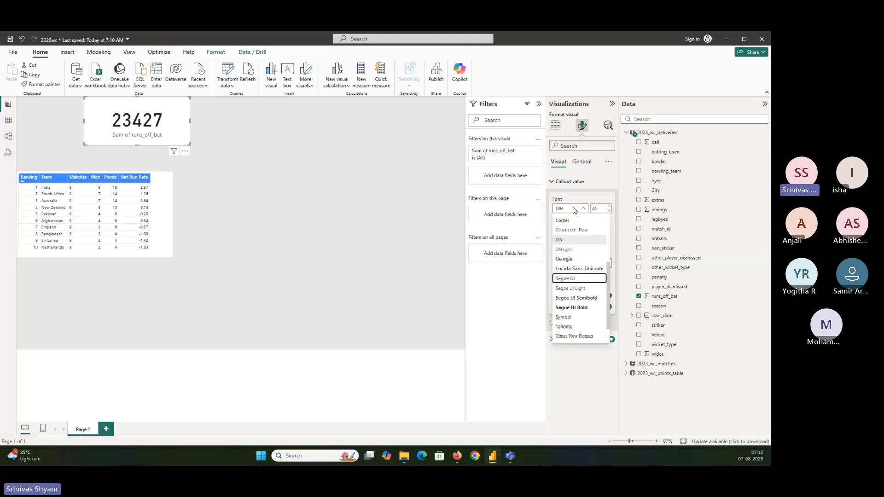
left_click(571, 278)
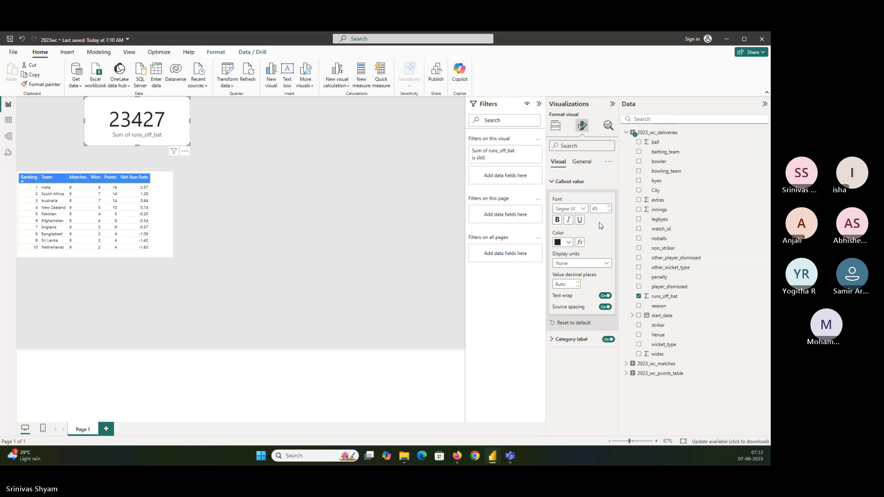
Step: Format the runs_off_bat column with a comma thousands separator and save the report
left_click(570, 339)
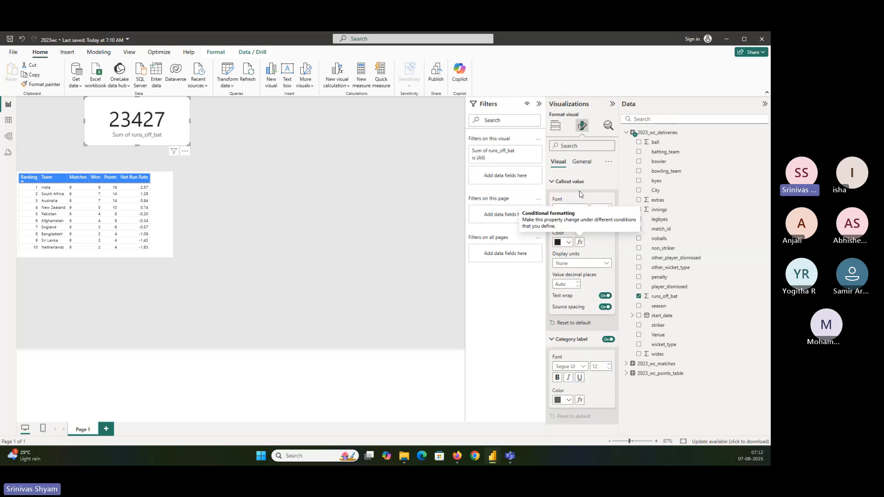
left_click(581, 162)
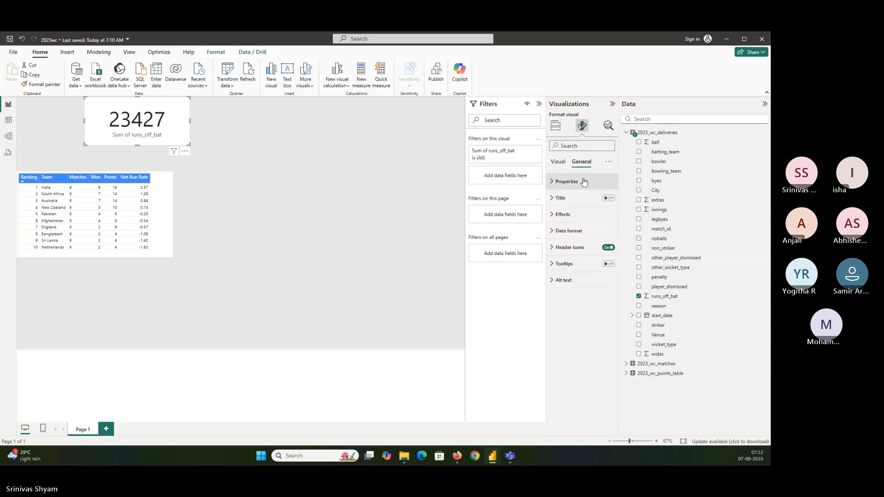
left_click(666, 299)
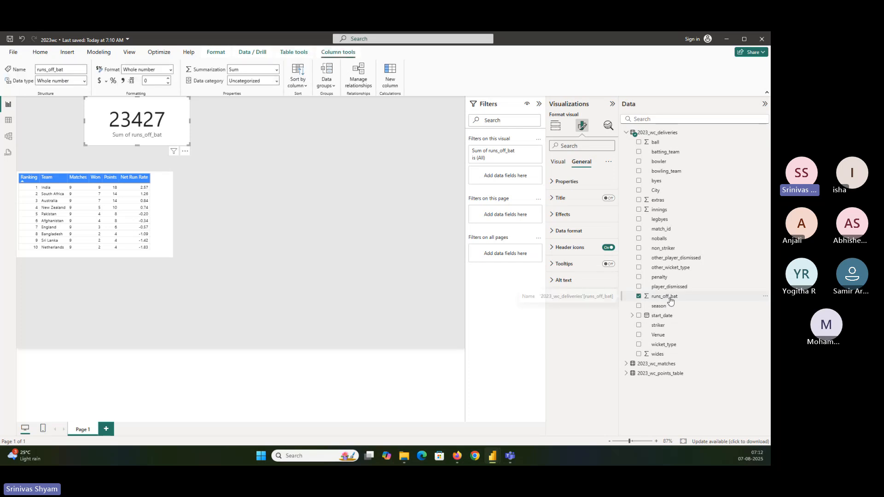
left_click(123, 81)
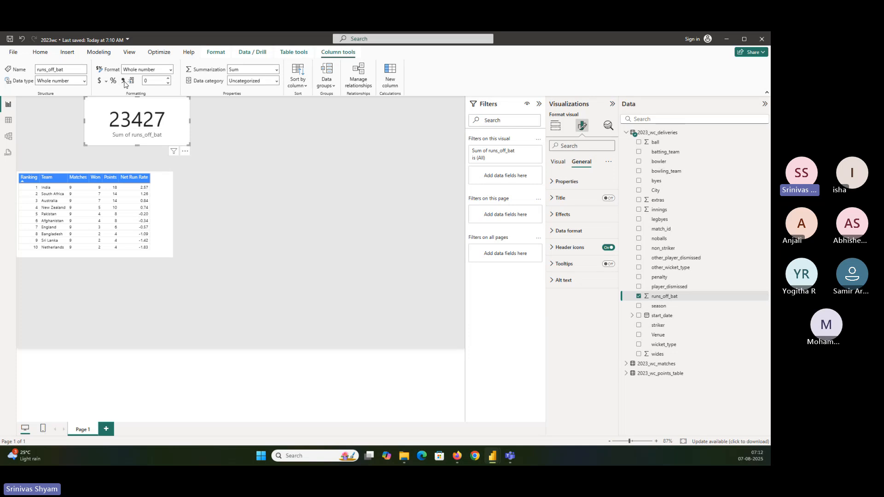
left_click(123, 81)
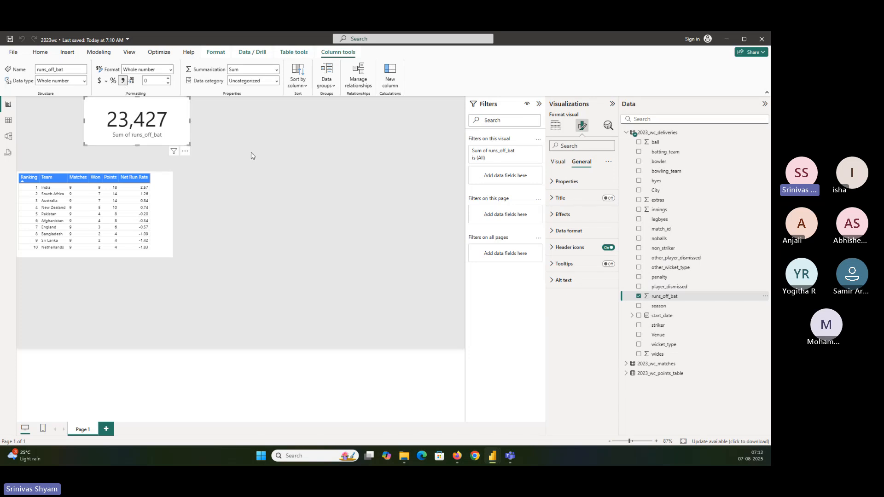
key("ctrl+s")
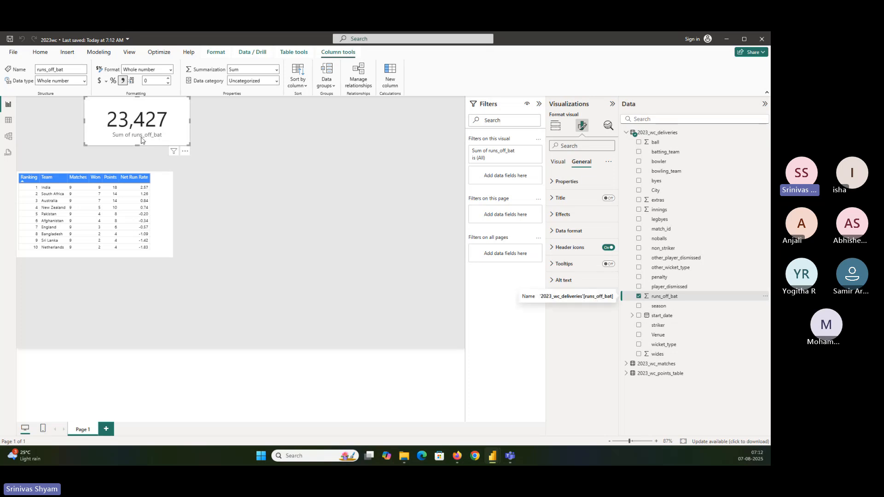
Step: Rename the card's runs_off_bat field label to Total Runs Scored
left_click(555, 129)
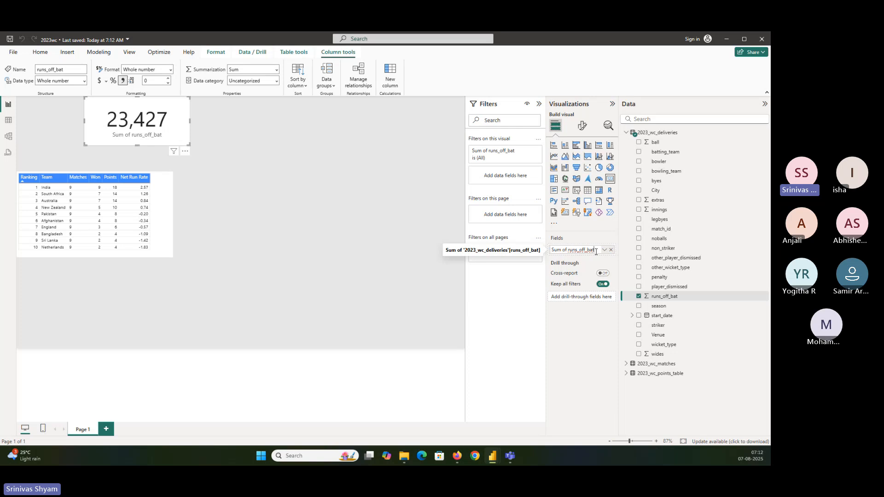
left_click_drag(596, 252, 554, 250)
key("BackSpace")
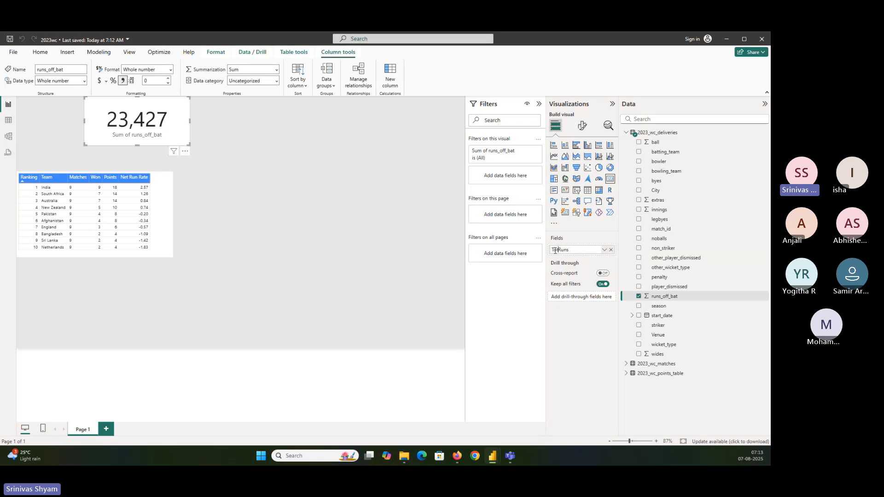
type("tal")
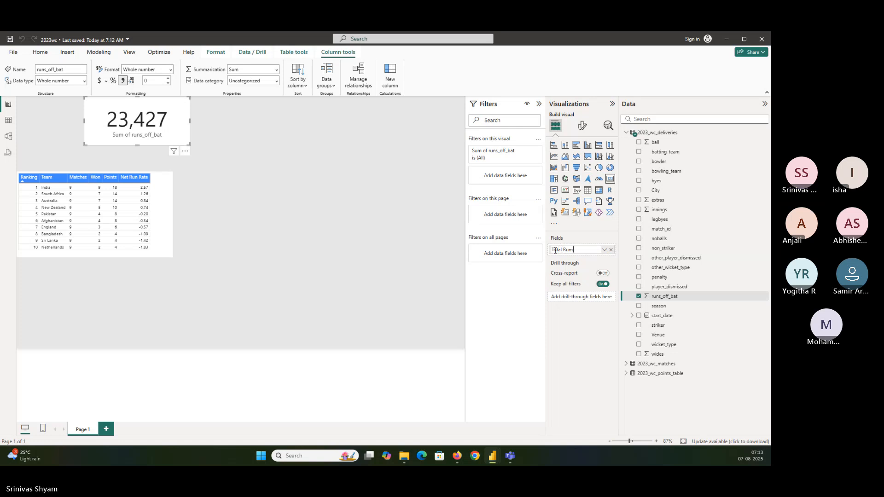
type("red")
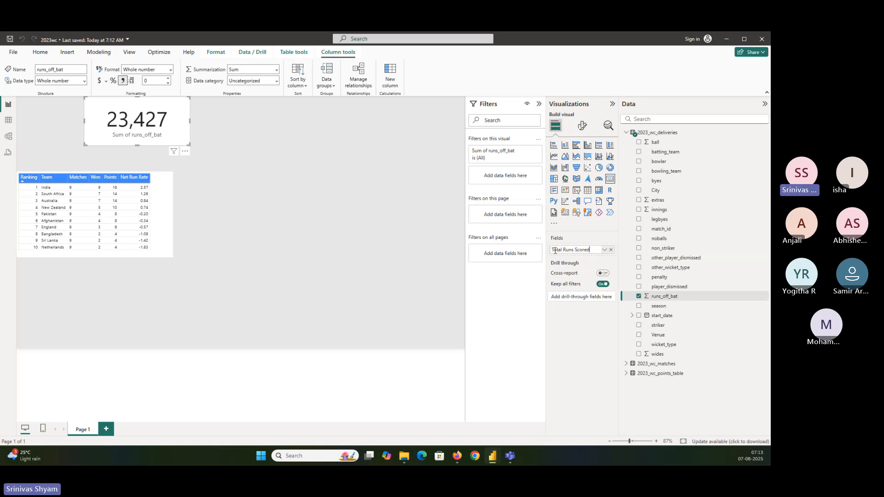
key("Return")
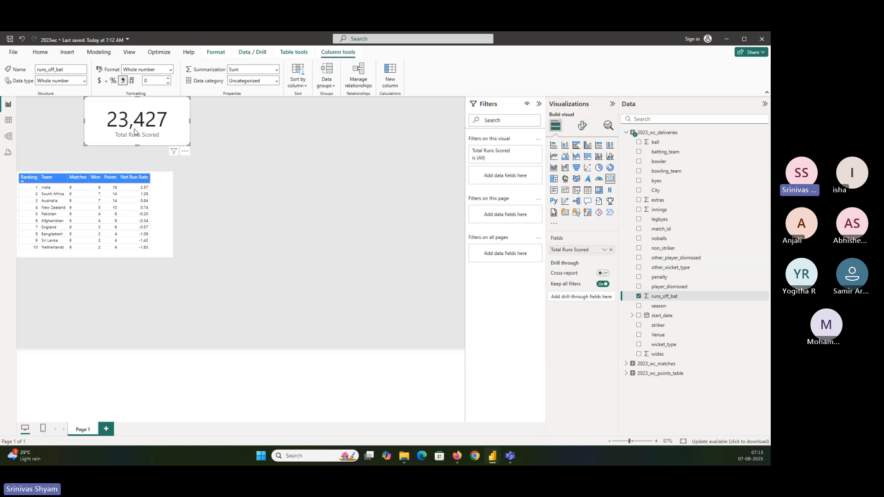
Step: Make the card's category label bold with font size 14
left_click(584, 126)
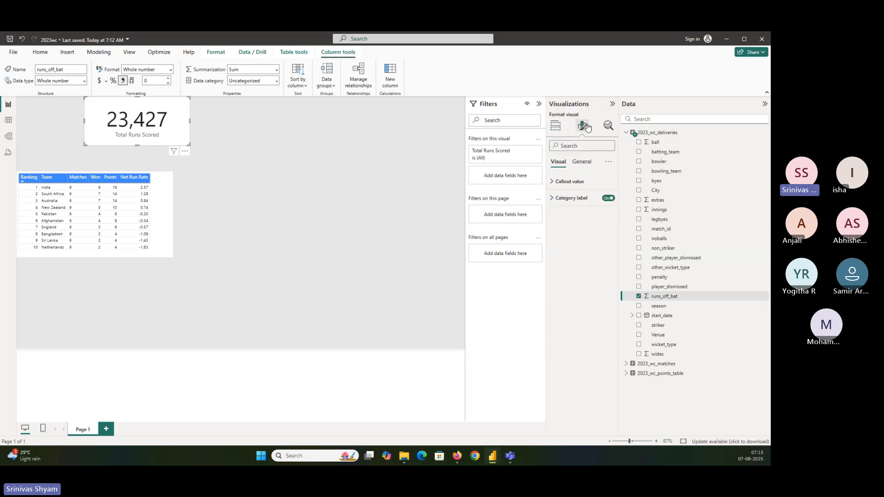
left_click(561, 203)
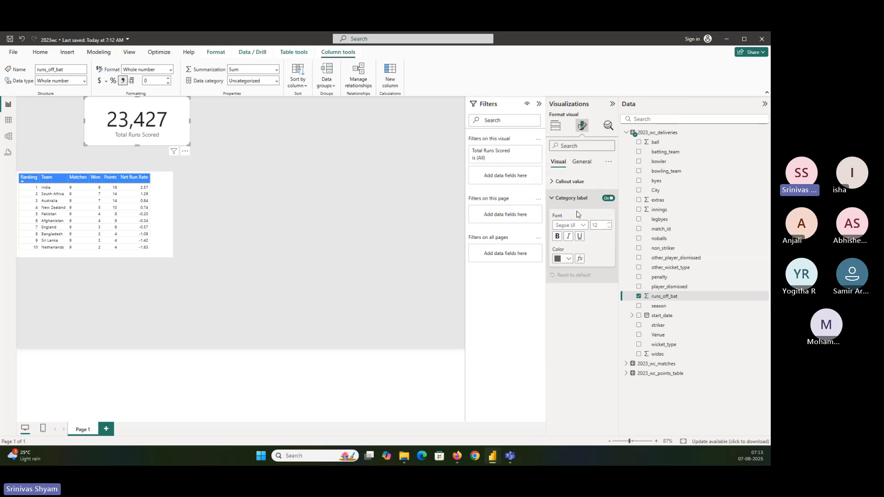
left_click(557, 237)
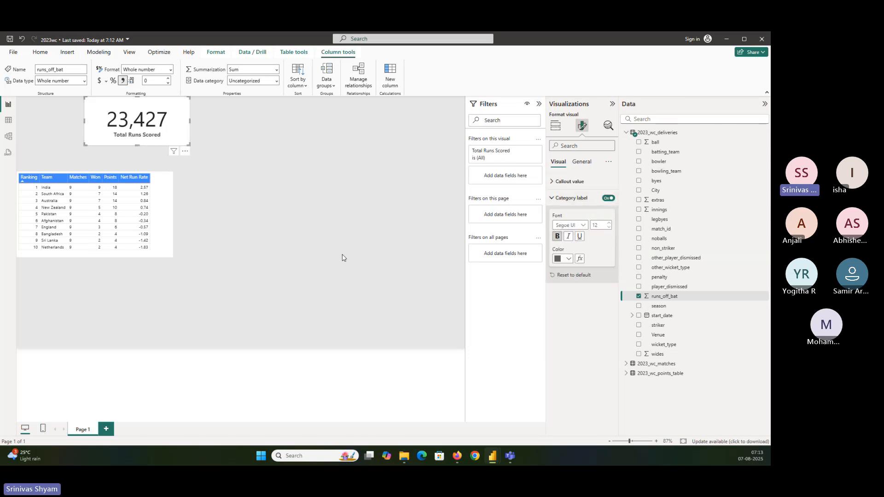
left_click(609, 222)
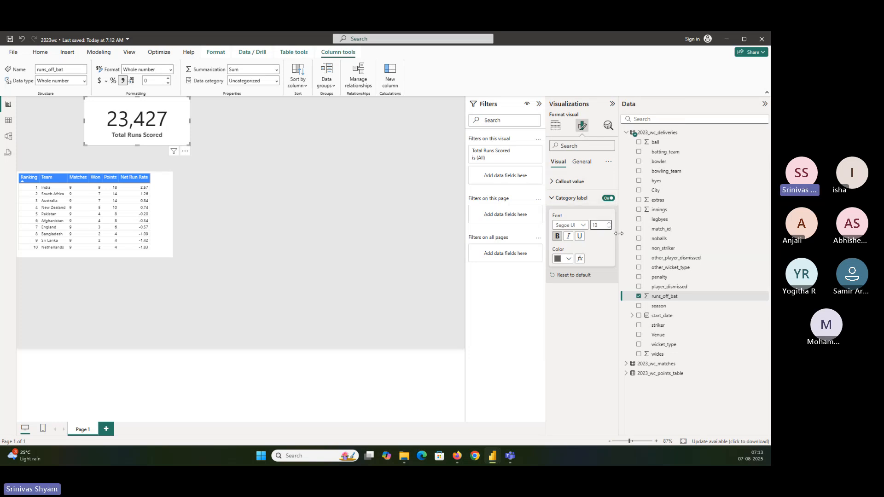
left_click(608, 223)
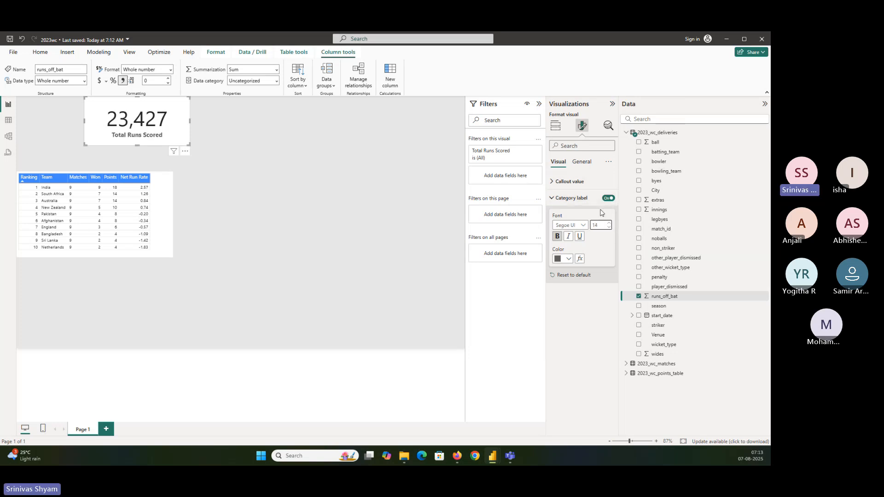
left_click(591, 187)
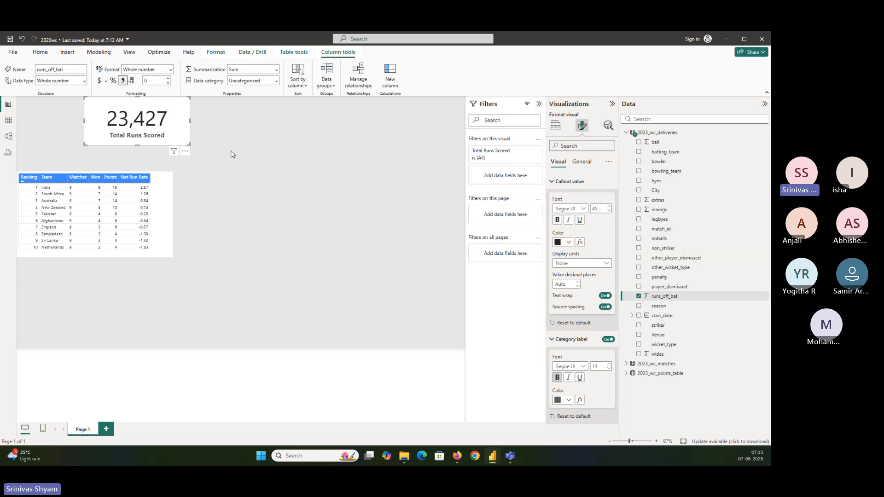
Step: Move the points table up close beneath the repositioned, widened card and align the table's right edge with the card's
left_click_drag(165, 124, 135, 119)
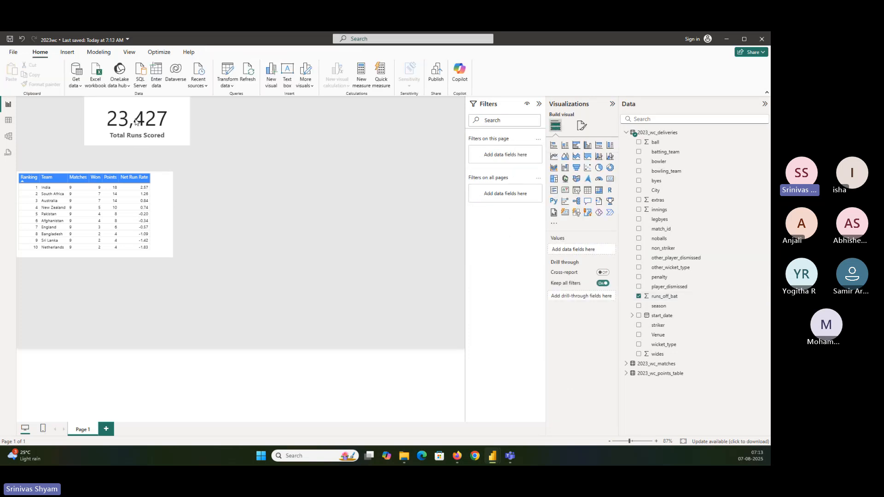
left_click_drag(163, 146, 180, 141)
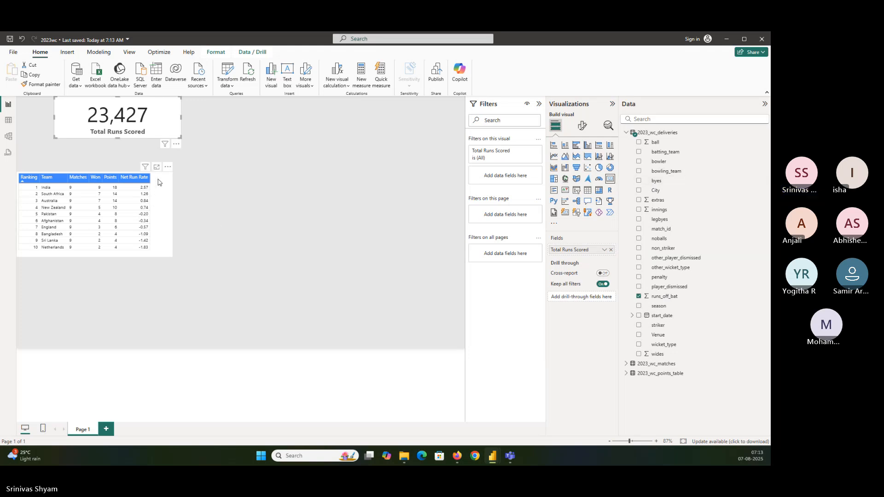
left_click_drag(158, 194, 159, 177)
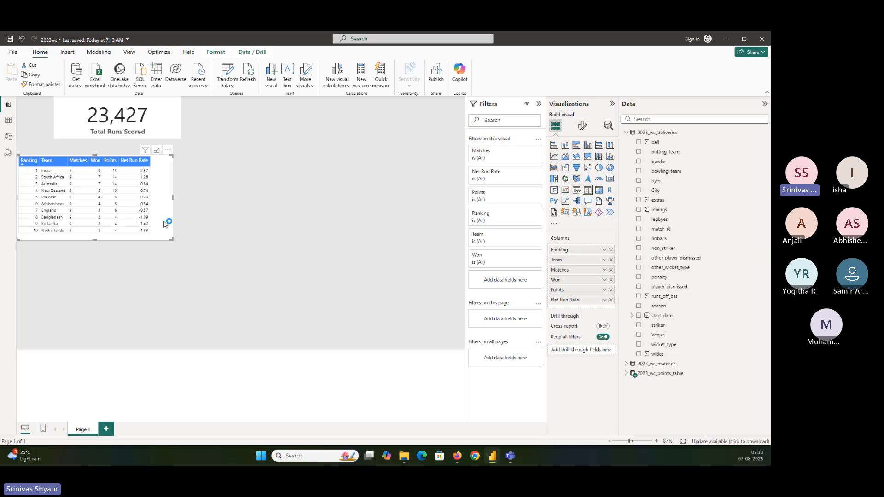
left_click_drag(172, 238, 181, 237)
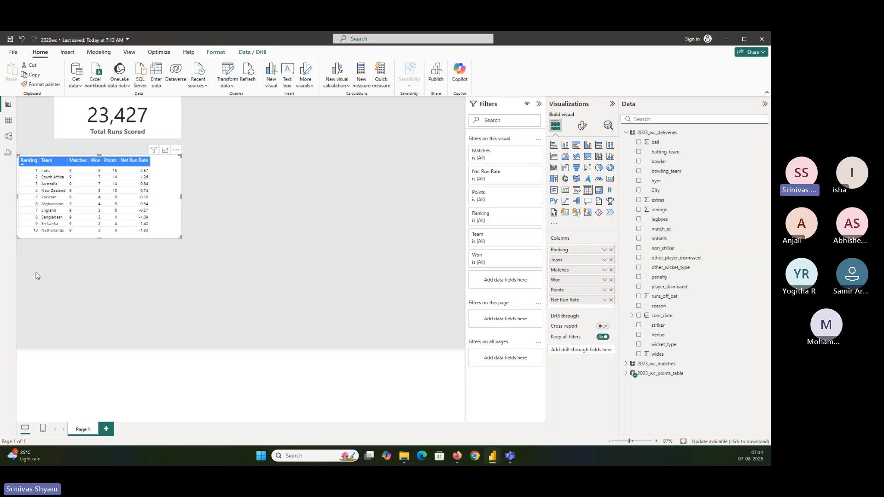
Step: Insert a clustered column chart below the points table and size it to the table's width
left_click(269, 255)
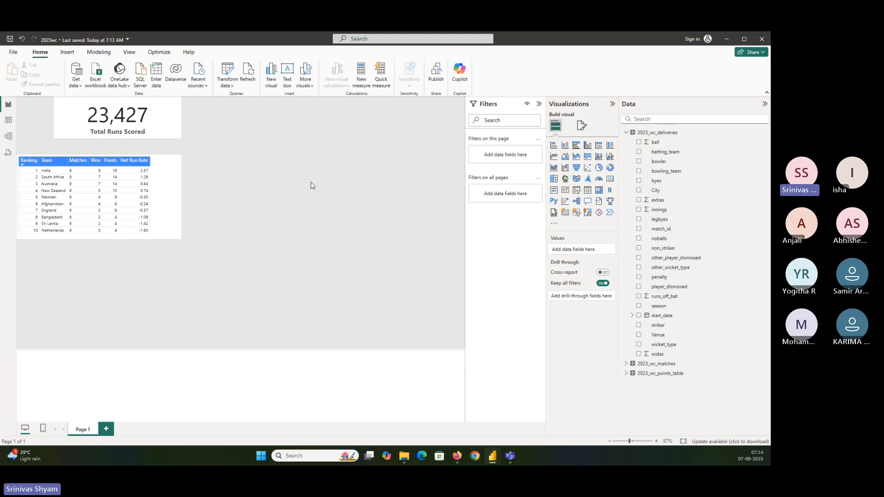
left_click(588, 146)
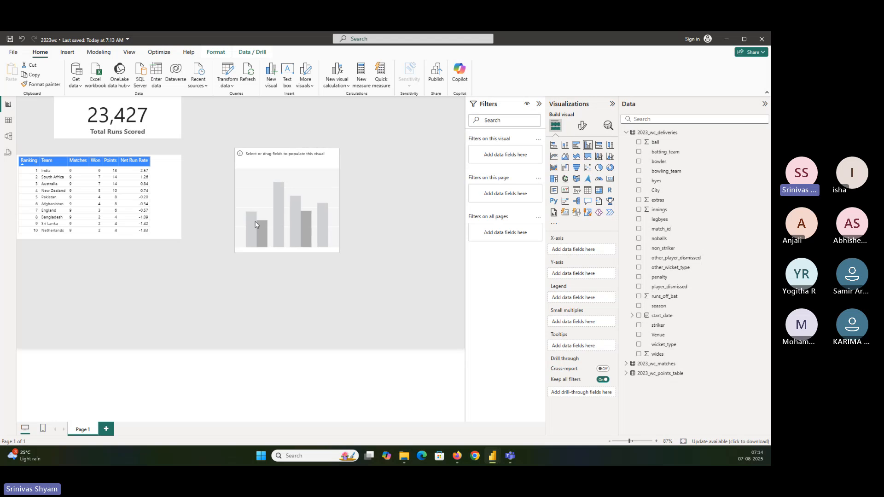
left_click_drag(258, 219, 40, 317)
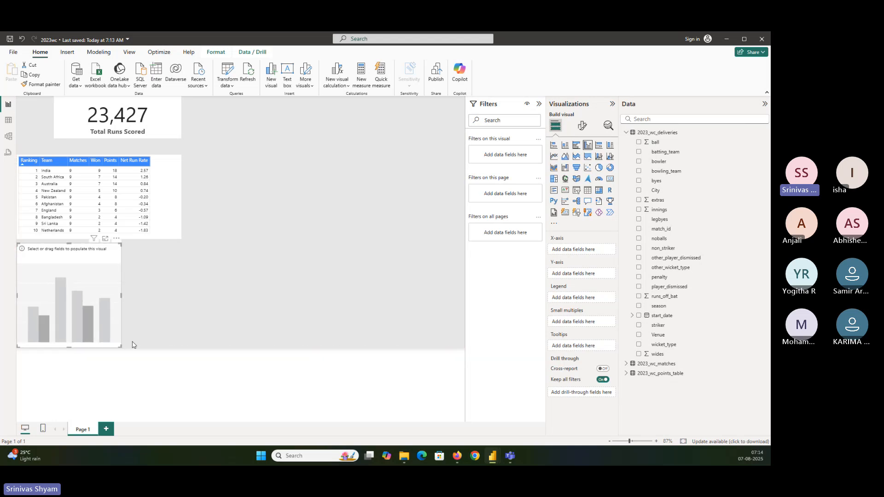
left_click_drag(121, 347, 180, 351)
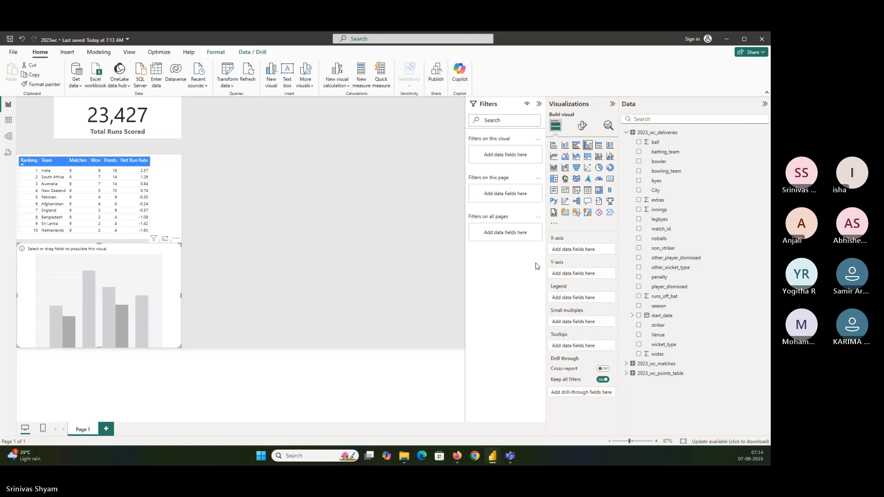
Step: Add the Lost field to the points table between Won and Points, and save the report
left_click(626, 132)
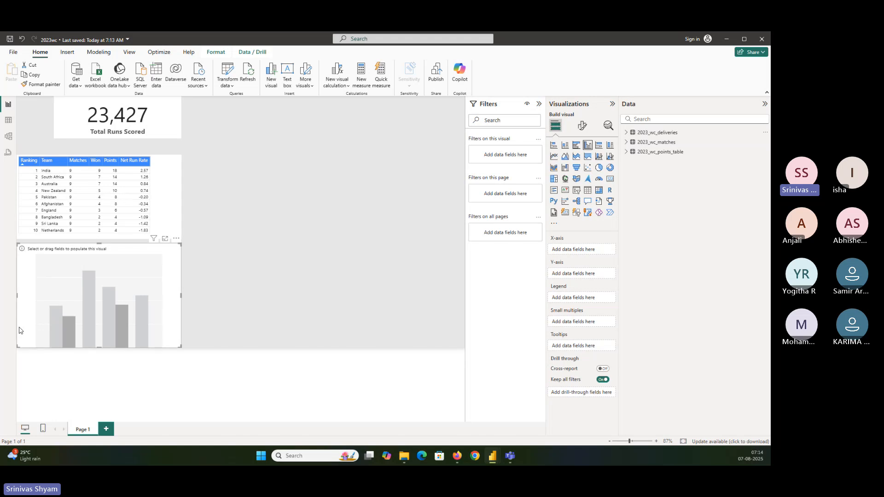
left_click(99, 174)
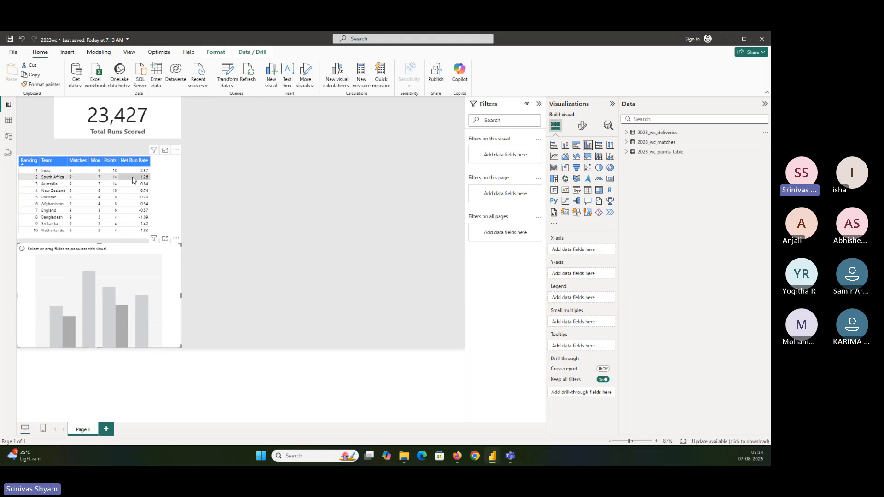
left_click(626, 152)
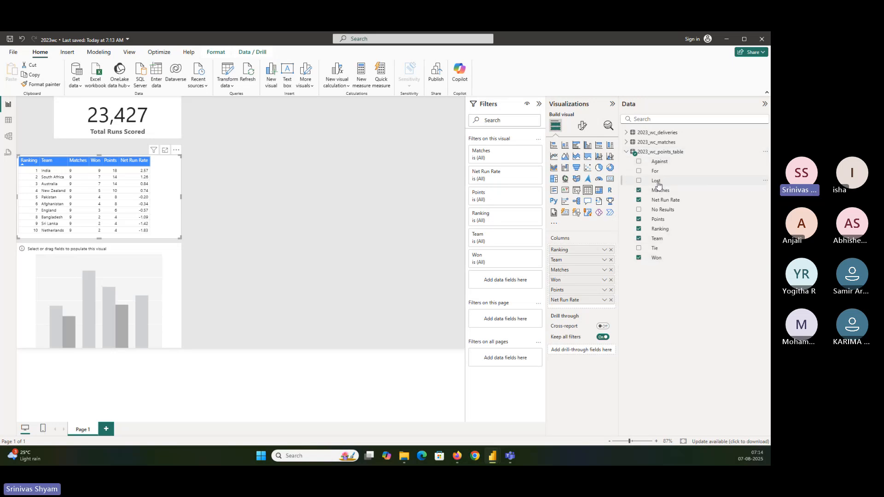
left_click_drag(660, 190, 590, 290)
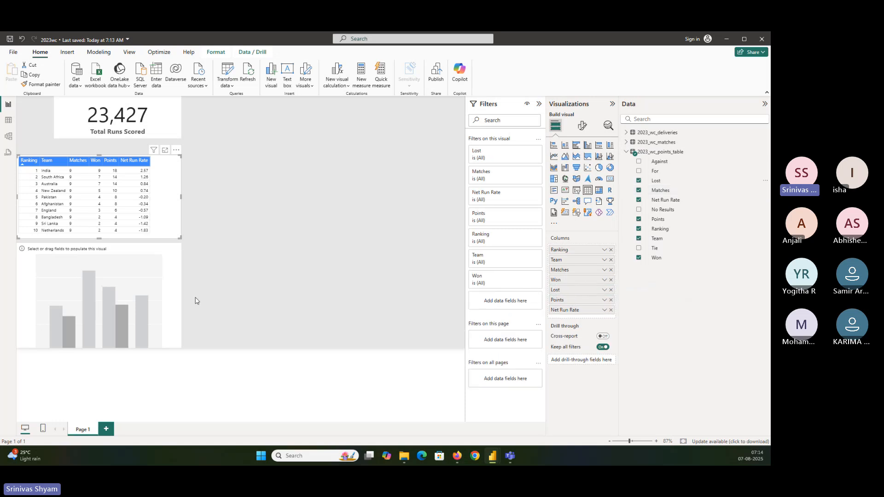
left_click(179, 279)
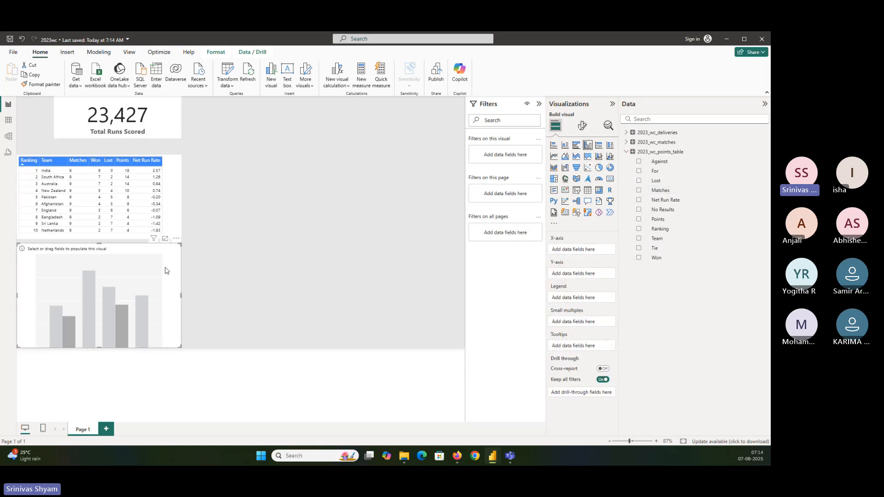
key("ctrl+s")
Step: Populate the clustered column chart with Team on the X-axis and Won and Lost on the Y-axis
left_click_drag(658, 238, 594, 251)
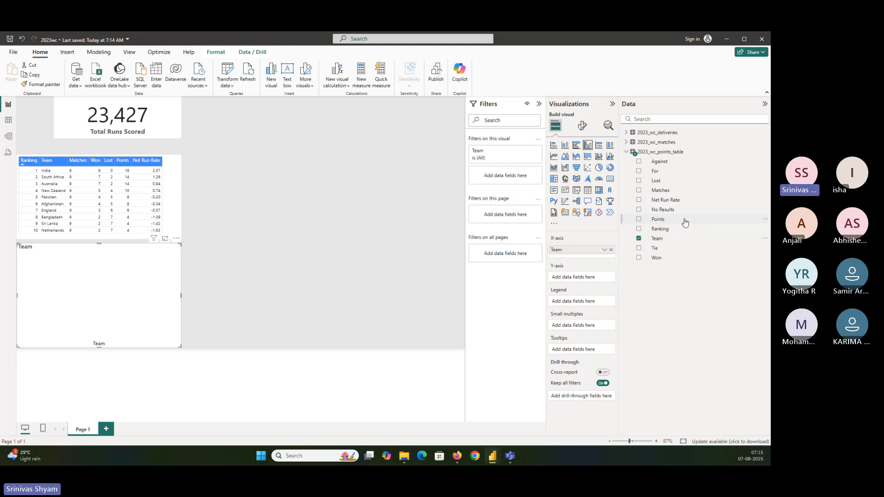
left_click_drag(656, 257, 582, 278)
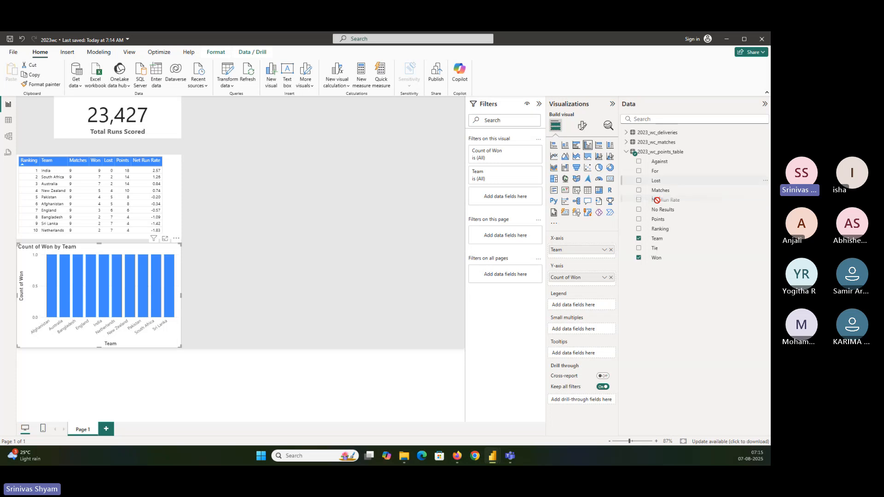
left_click_drag(656, 180, 591, 283)
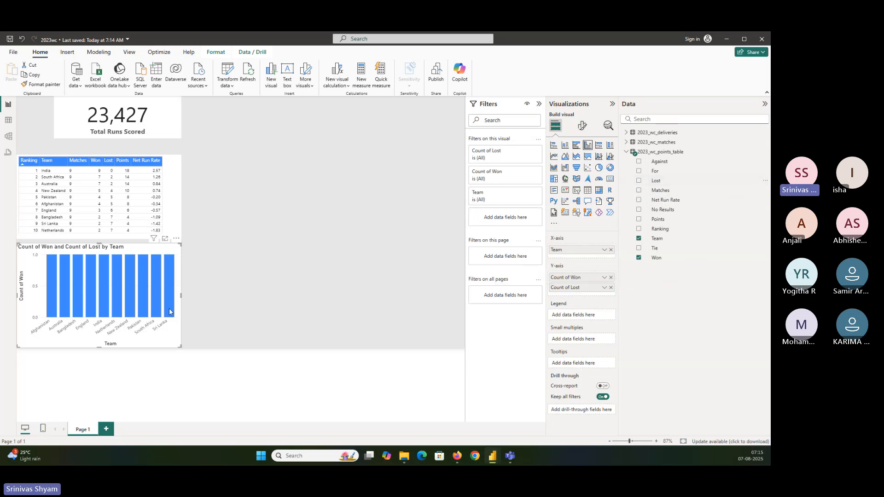
Step: Widen the column chart to about half the page width and extend the points table to match
left_click_drag(179, 343, 239, 351)
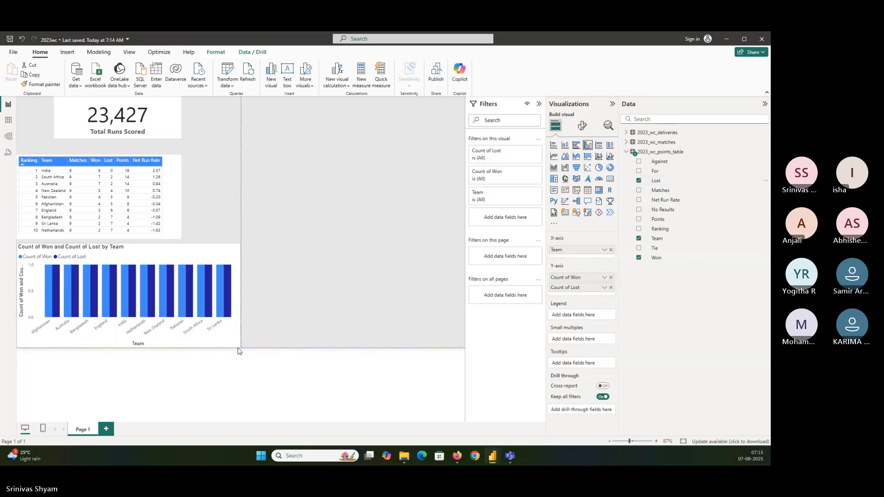
left_click_drag(182, 239, 239, 240)
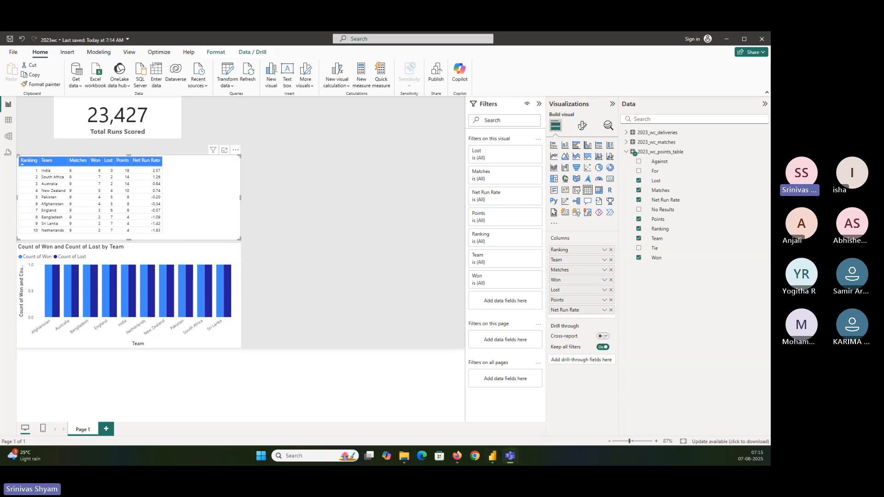
left_click(170, 261)
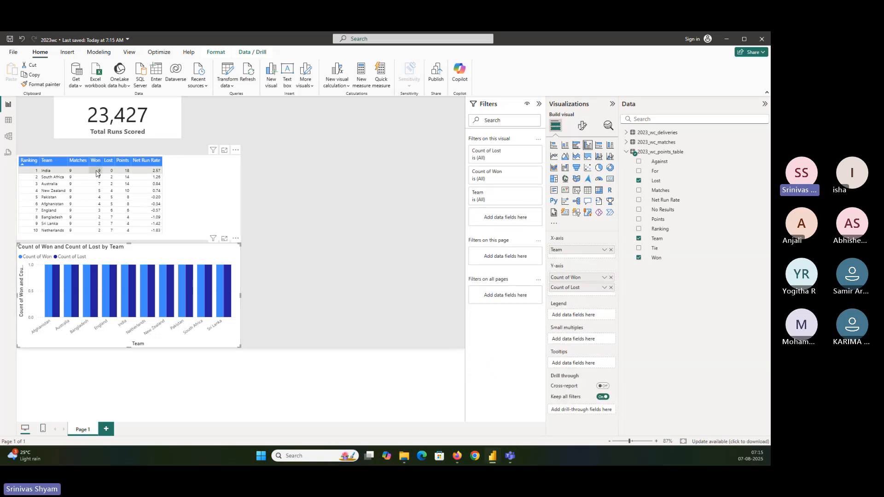
left_click(239, 157)
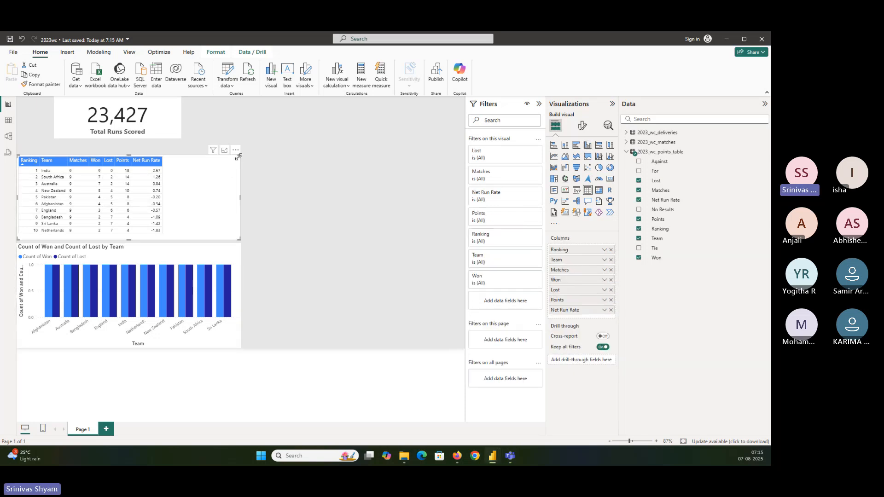
Step: Enlarge the report page view to 100% and check the Won and Lost columns for each team in the chart
left_click(655, 441)
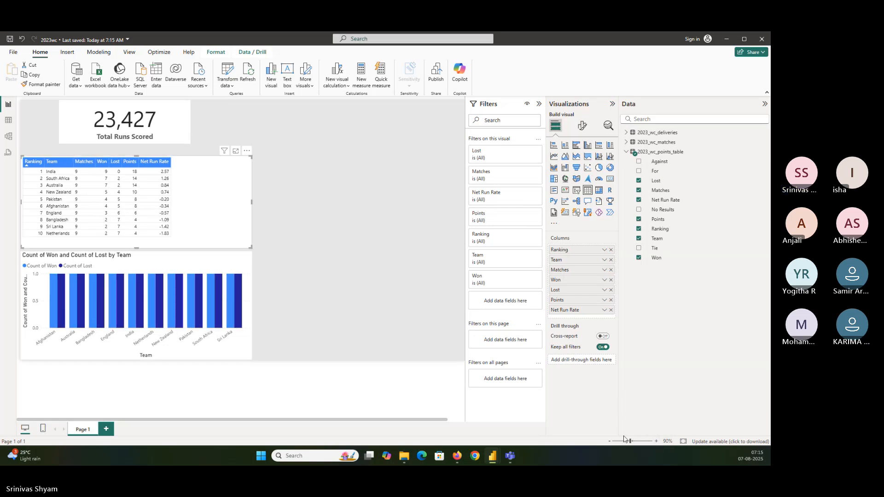
left_click(656, 441)
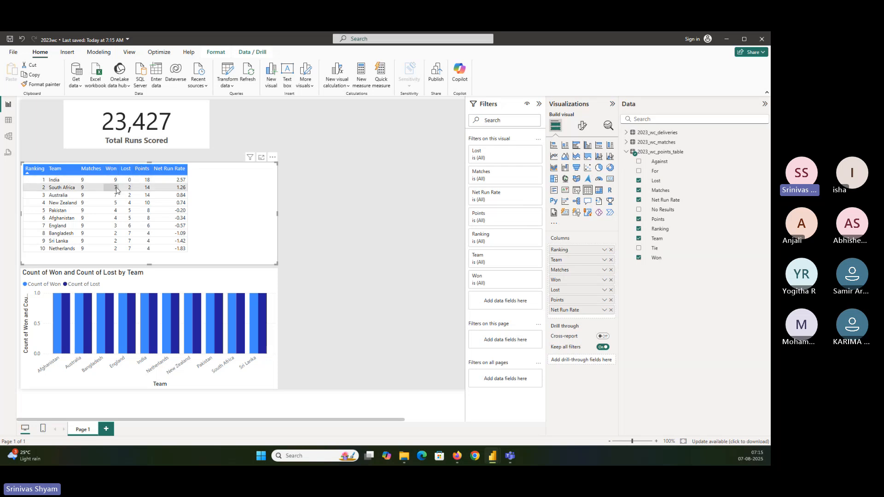
left_click(76, 375)
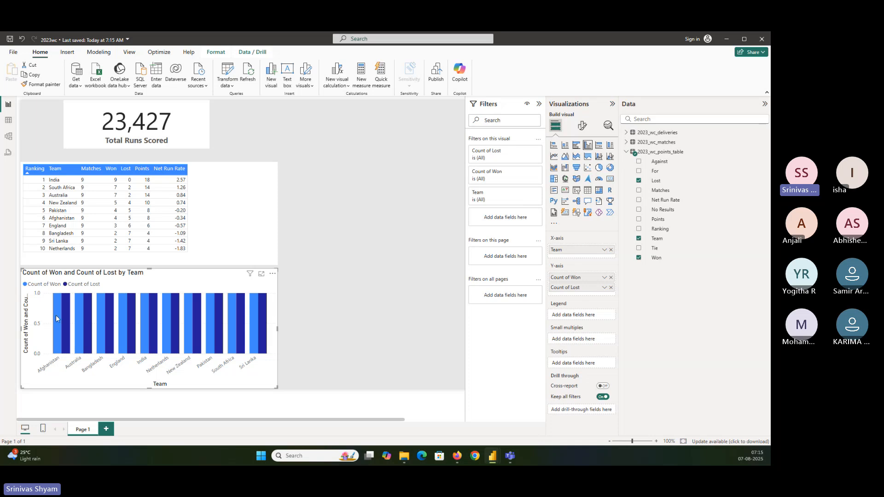
mouse_move(68, 307)
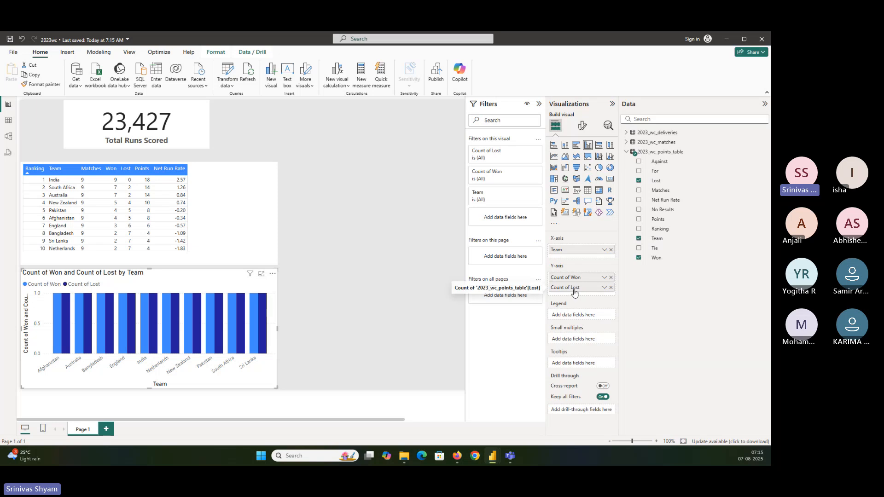
Step: Examine the aggregation choices for Won and the source columns of 2023_wc_points_table in the data grid, and return to the report
left_click(605, 278)
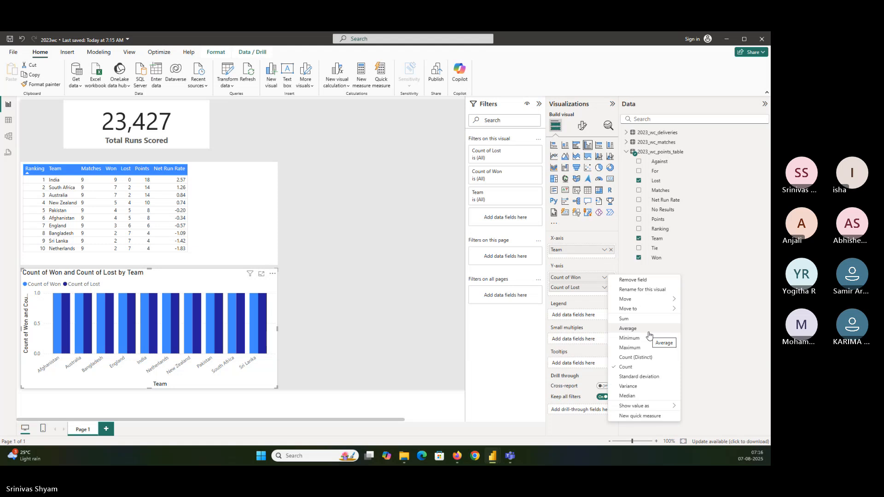
left_click(8, 121)
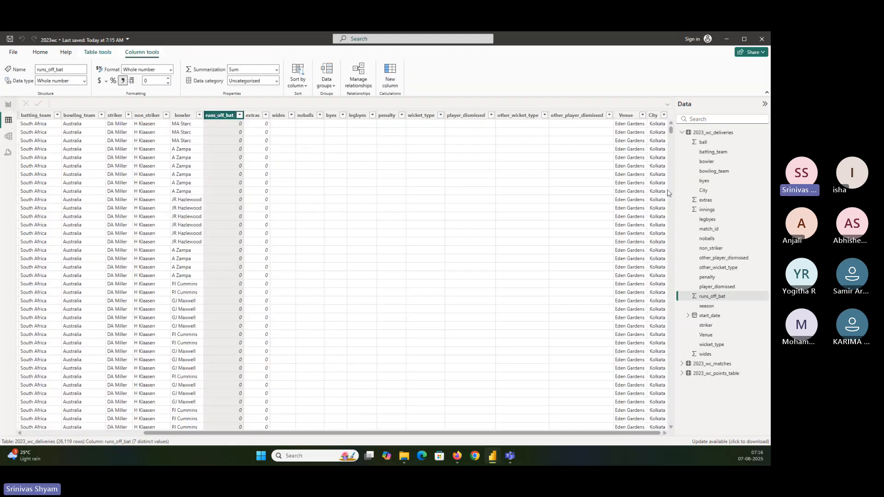
left_click(731, 374)
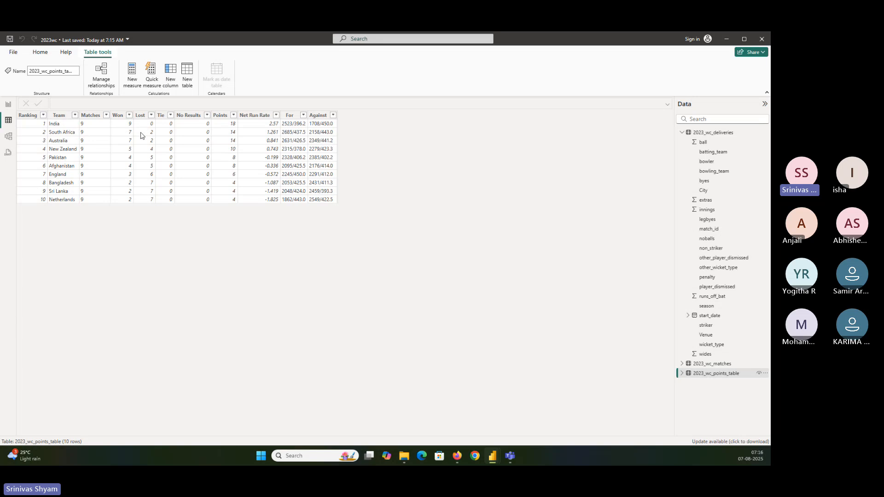
left_click(8, 104)
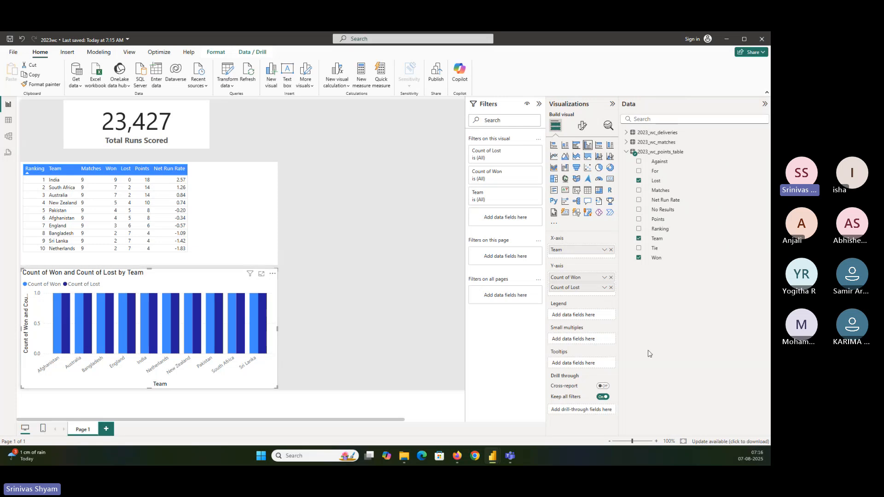
Step: Set the aggregation of both Y-axis fields, Won and Lost, to Sum in the column chart
left_click(605, 278)
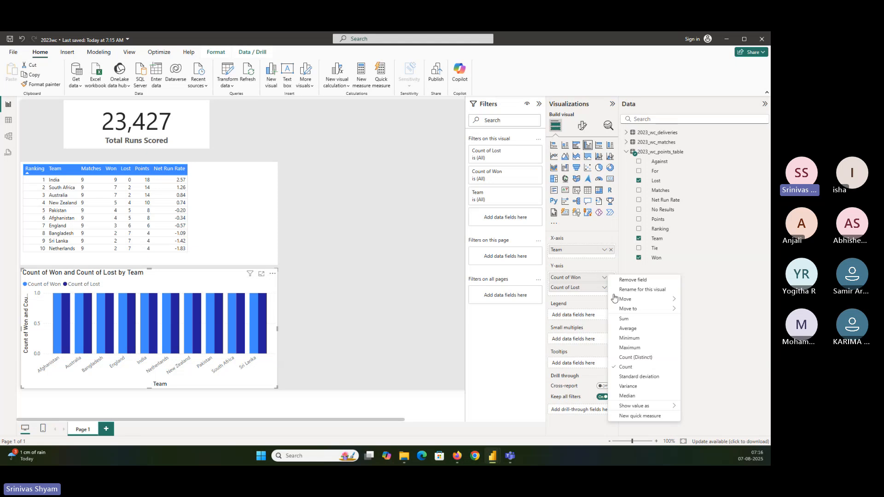
left_click(628, 320)
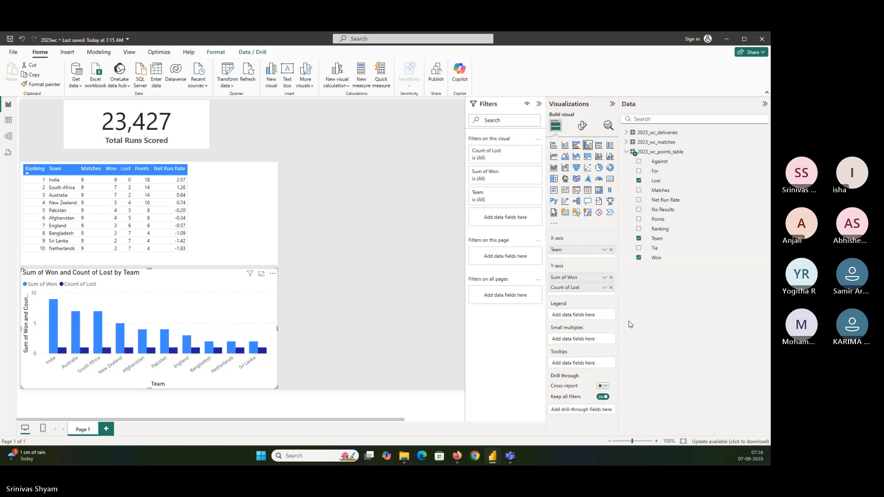
left_click(603, 288)
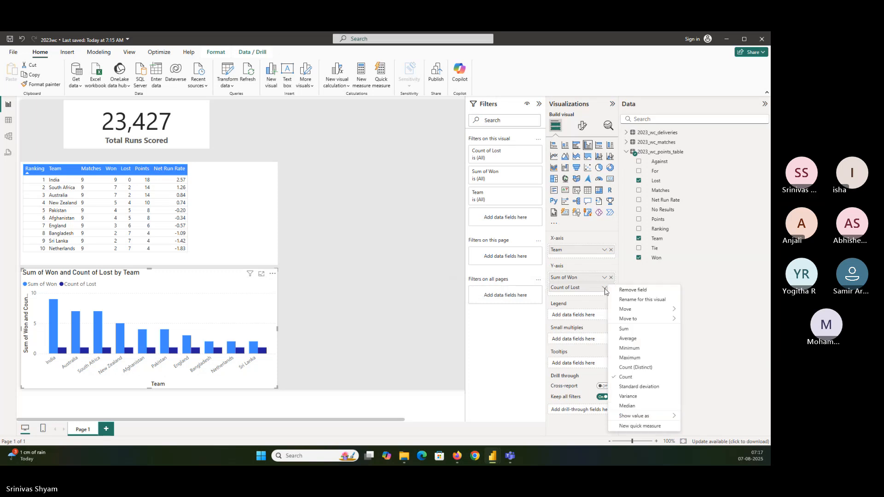
left_click(624, 329)
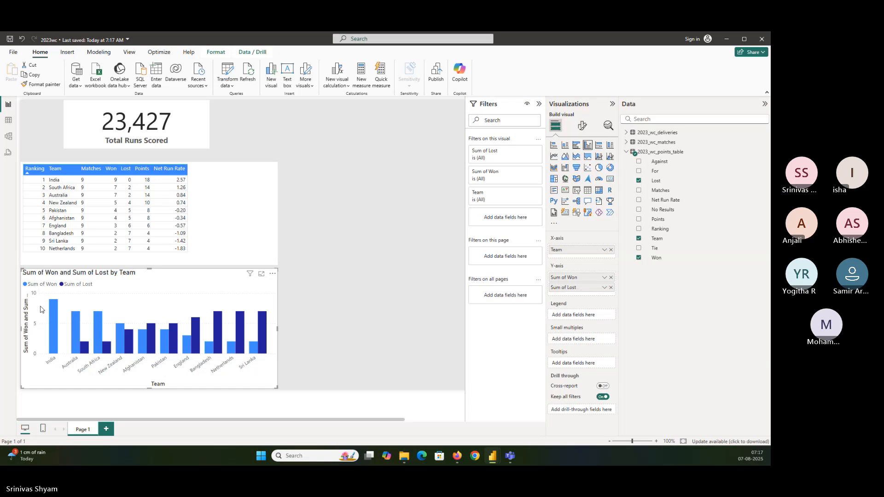
mouse_move(52, 311)
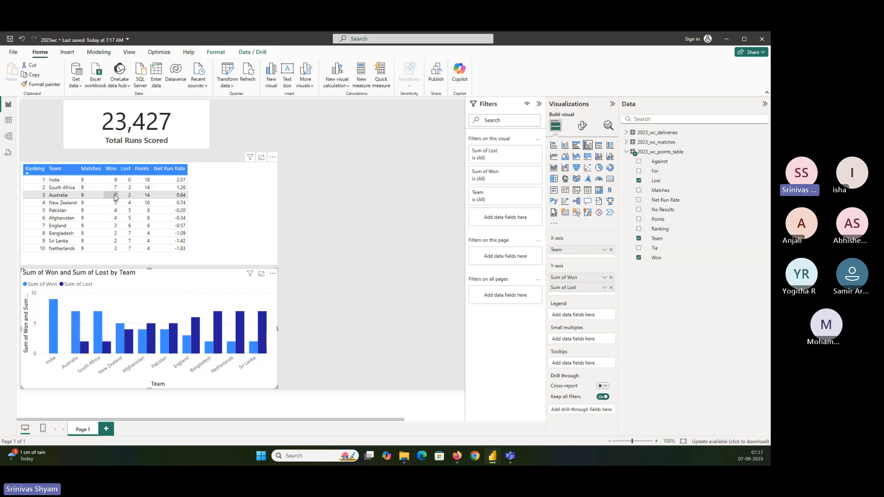
mouse_move(101, 339)
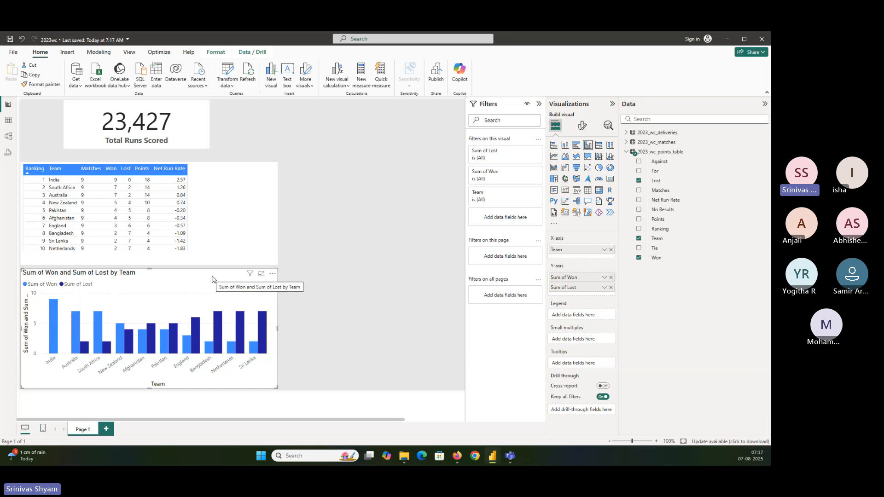
Step: Turn on the column chart's data labels and set their position to Inside end
left_click(583, 127)
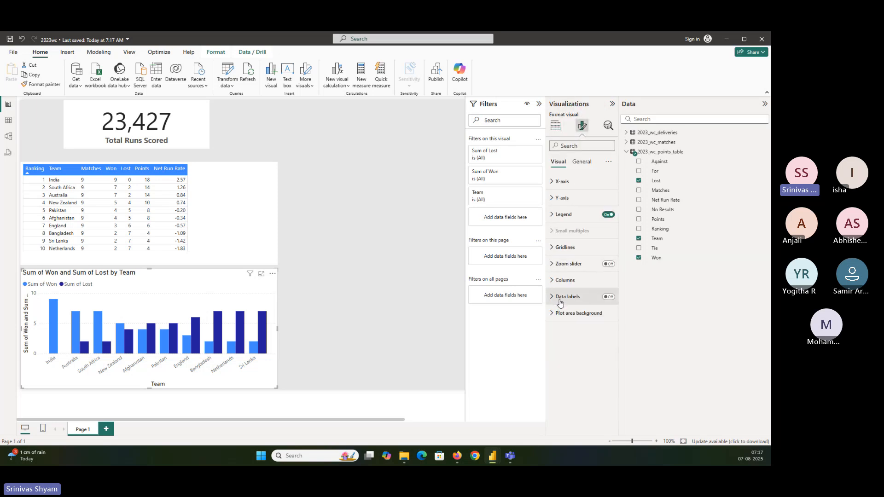
left_click(608, 302)
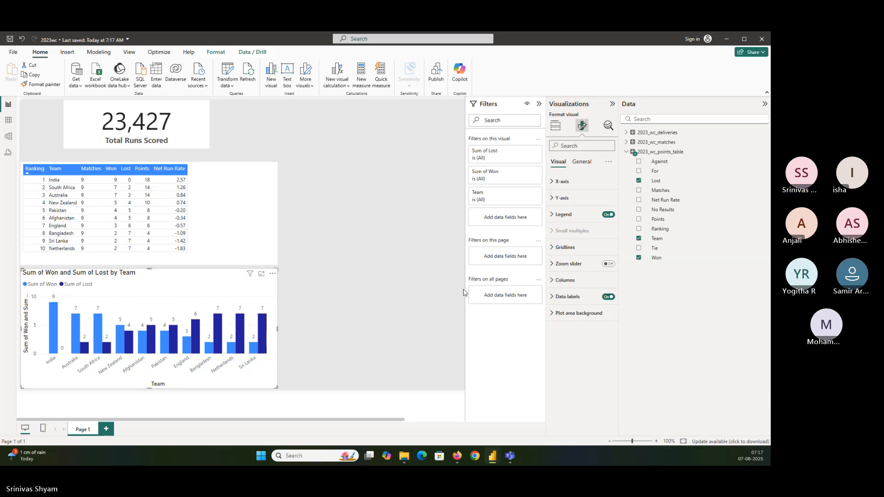
left_click(581, 299)
scroll(582, 309, "down", 3)
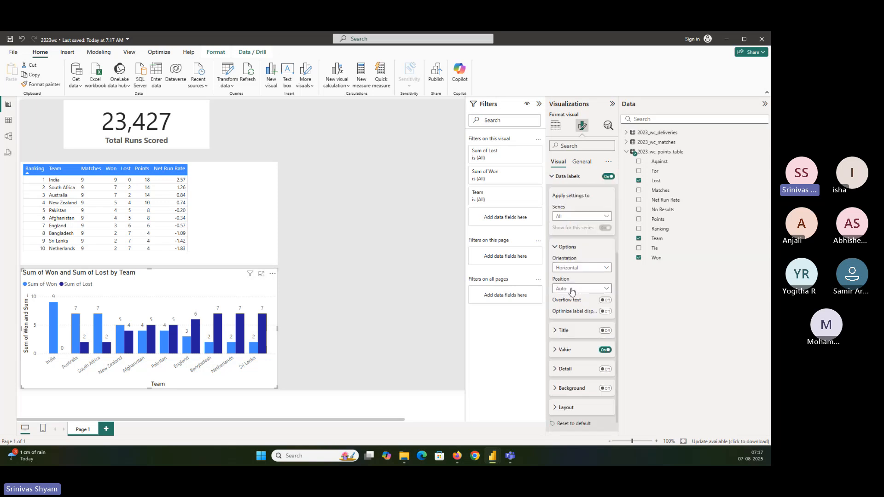
left_click(569, 289)
left_click(573, 312)
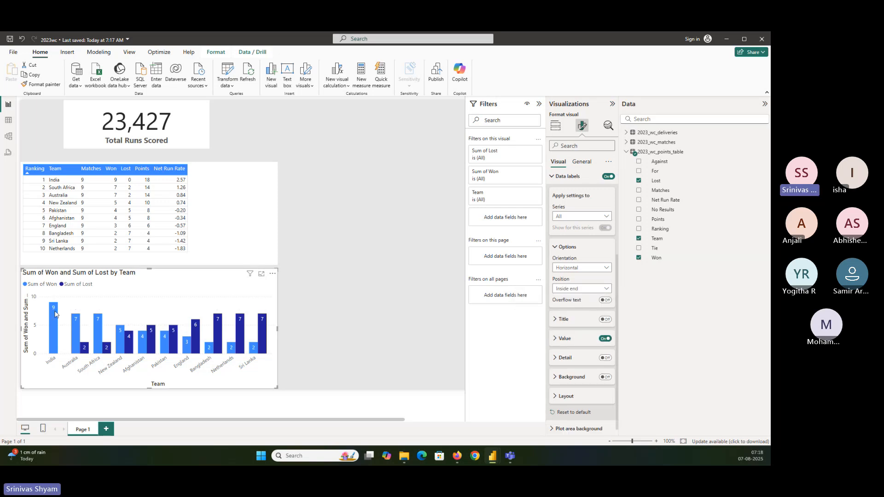
mouse_move(54, 308)
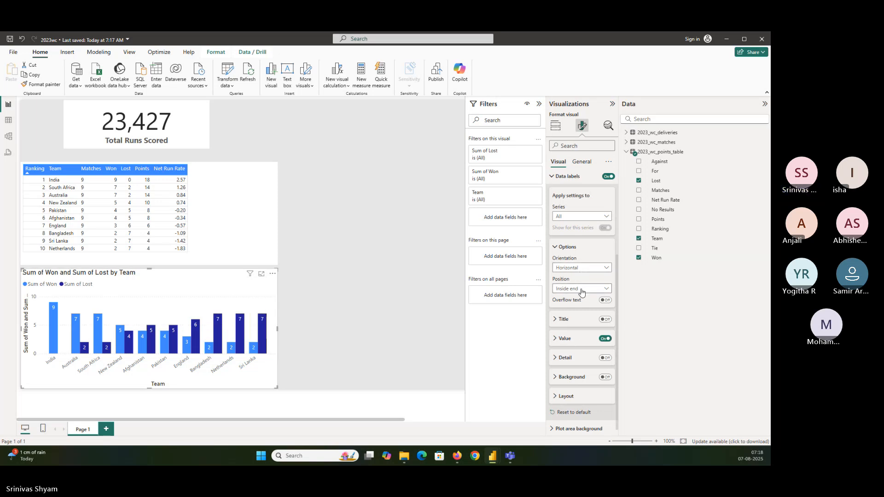
Step: Make the data label values of the column chart bold
left_click(565, 338)
scroll(565, 331, "down", 3)
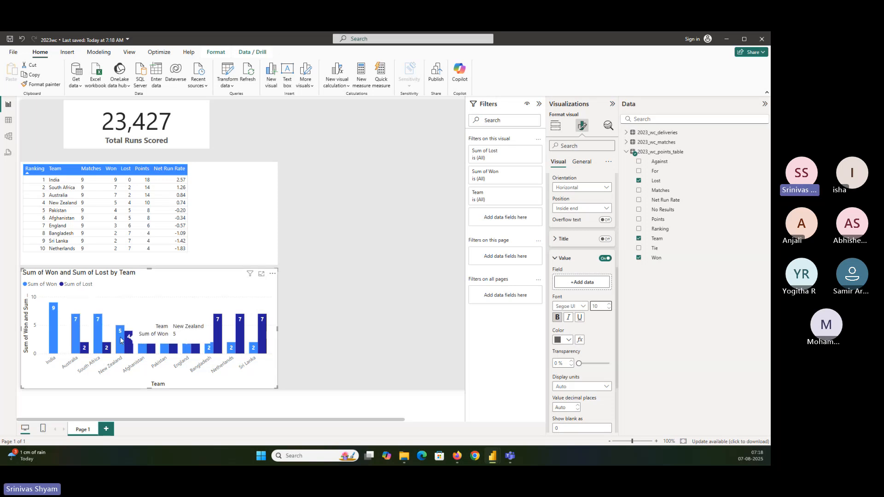
mouse_move(97, 329)
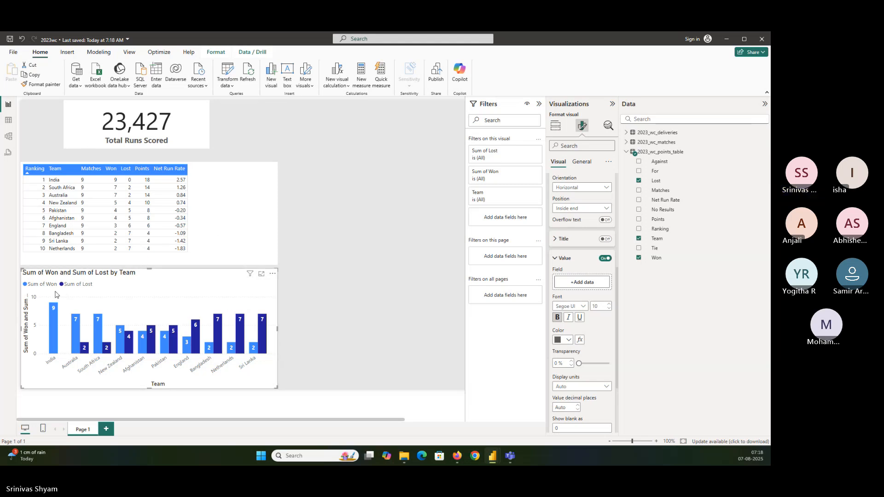
Step: Try renaming the Y-axis field Sum of Won as Won for this chart, and undo the rename
left_click(555, 127)
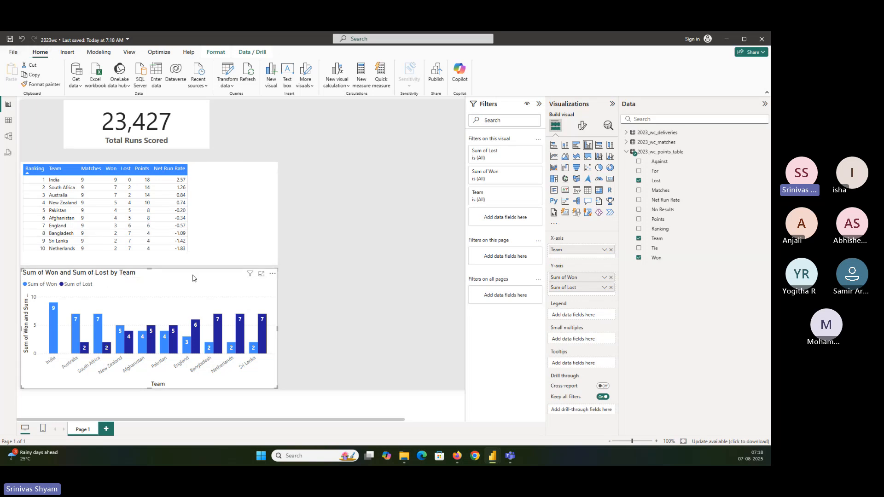
left_click(134, 144)
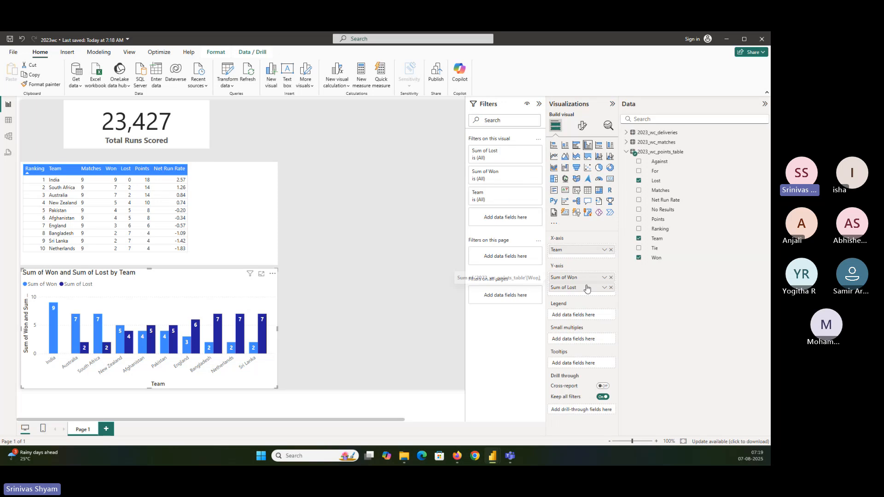
double_click(571, 280)
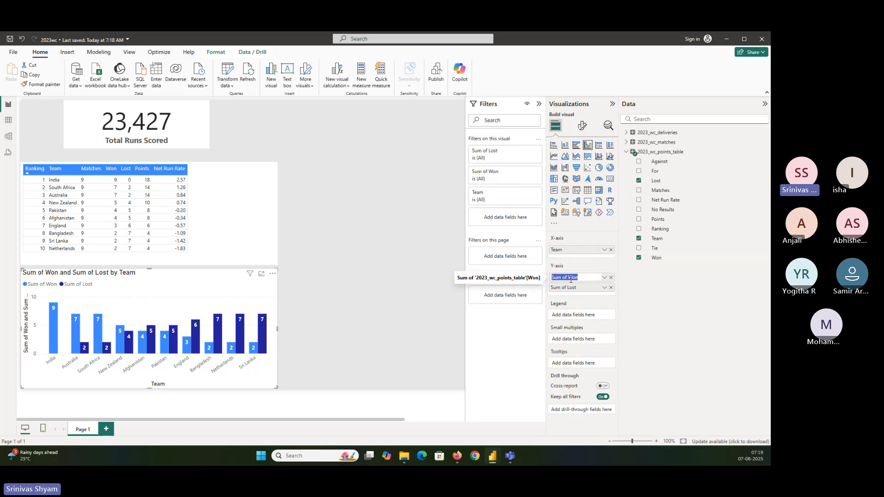
type("Won")
key("Return")
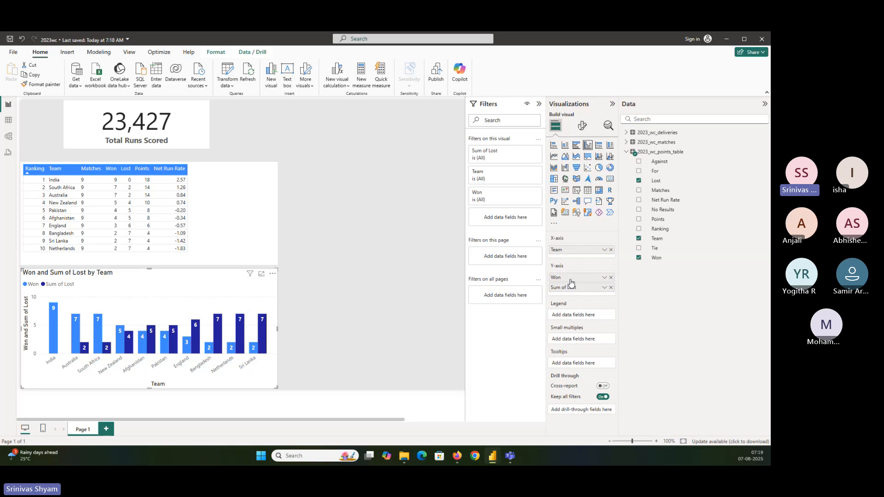
key("ctrl+z")
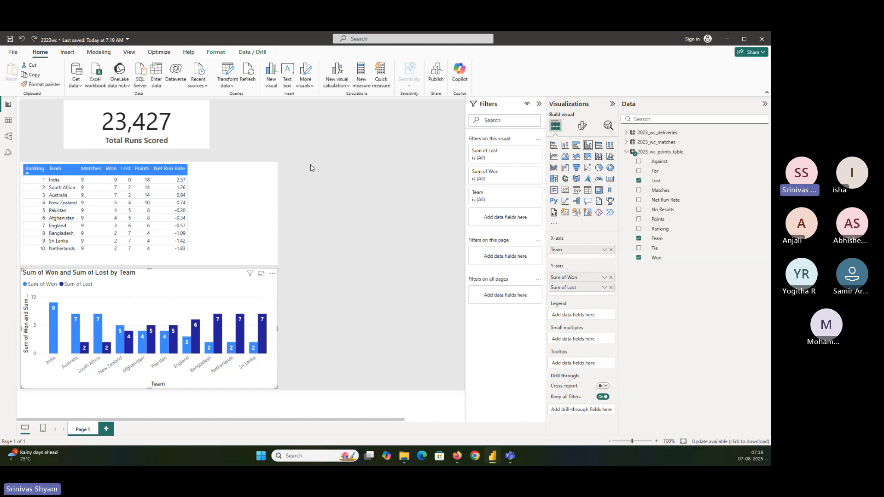
left_click(14, 53)
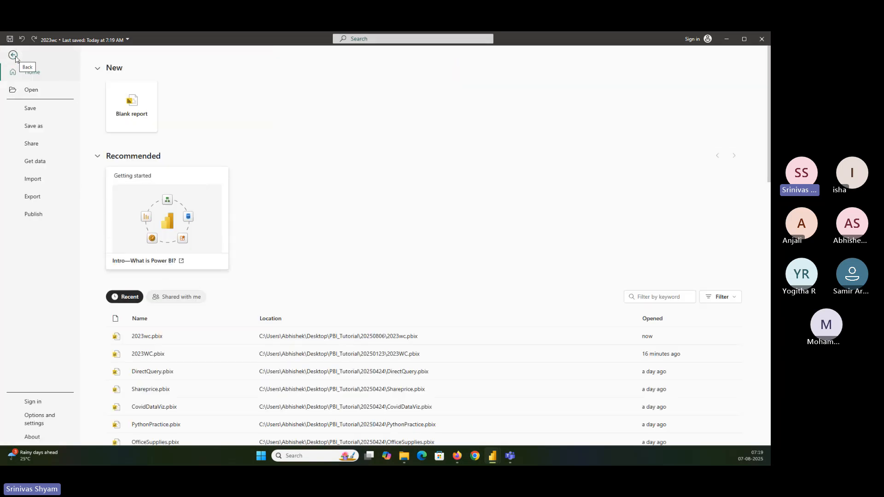
left_click(41, 423)
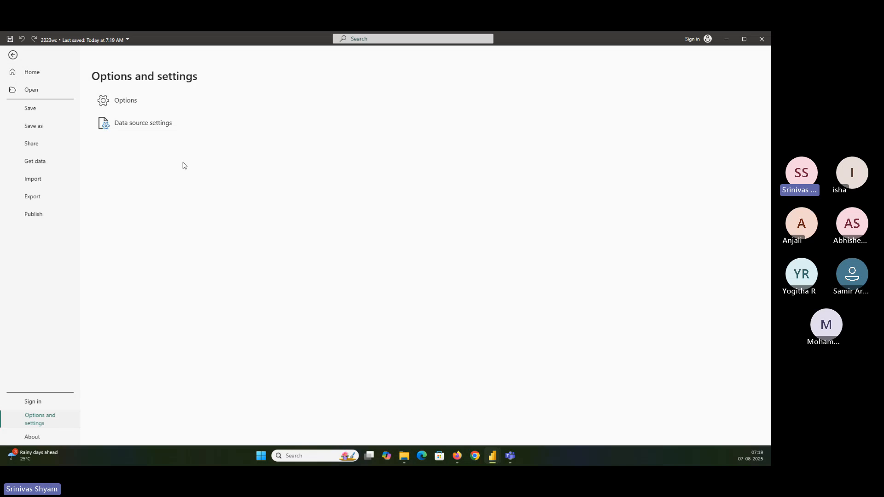
key("Escape")
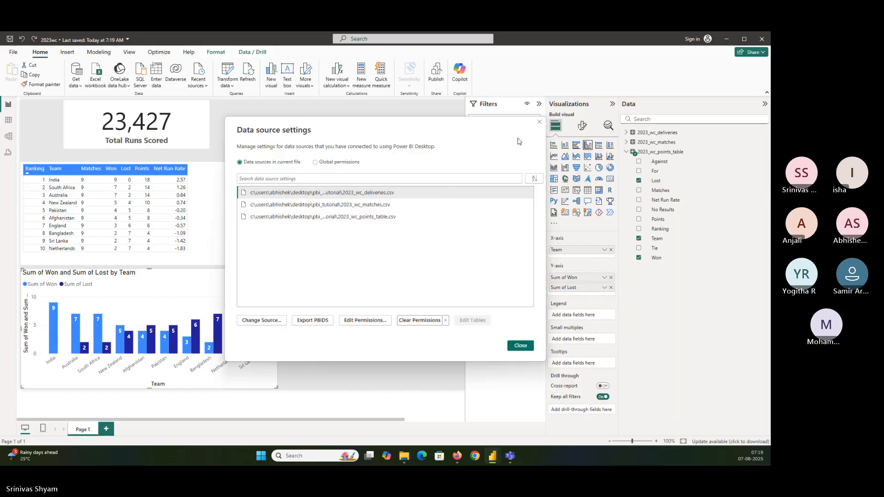
left_click(538, 123)
Step: In the current file's report settings, turn off always showing the default summarization type for aggregated fields and apply the options
left_click(14, 52)
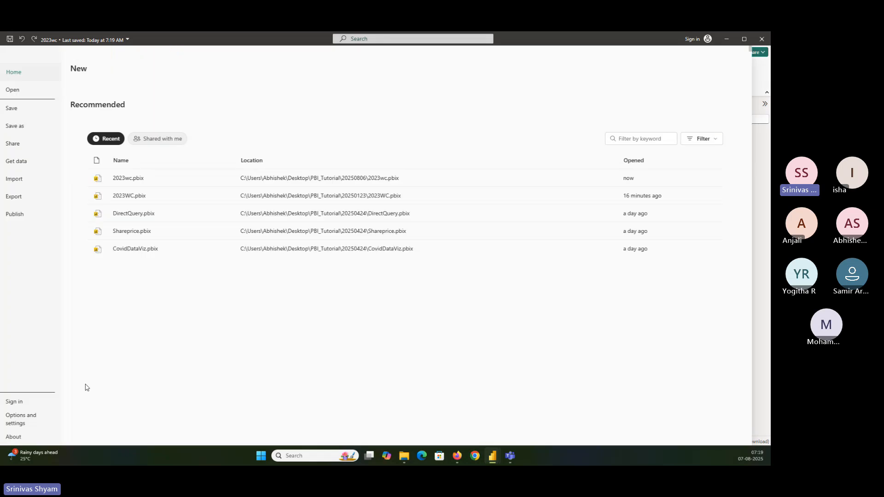
left_click(40, 419)
key("Escape")
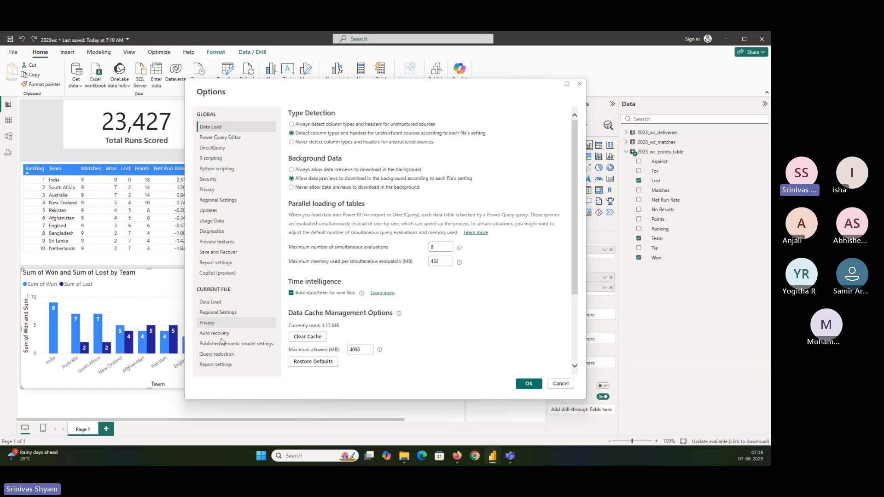
left_click(231, 364)
scroll(358, 249, "down", 5)
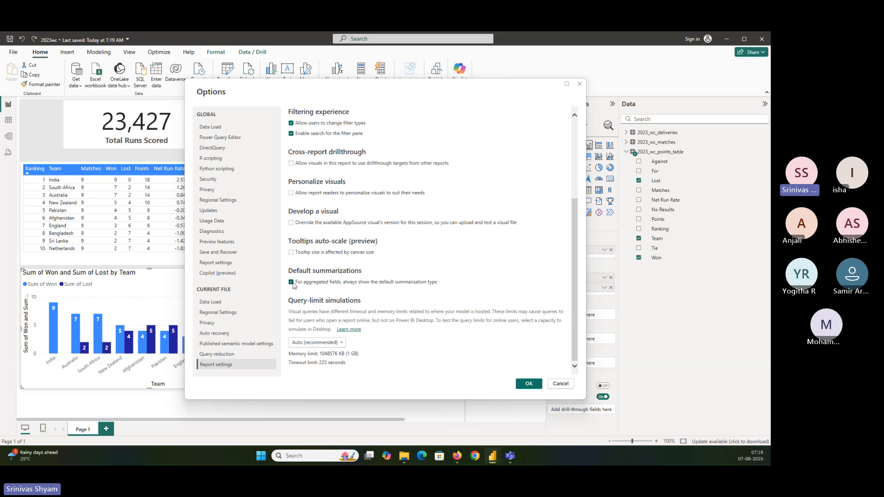
left_click(221, 263)
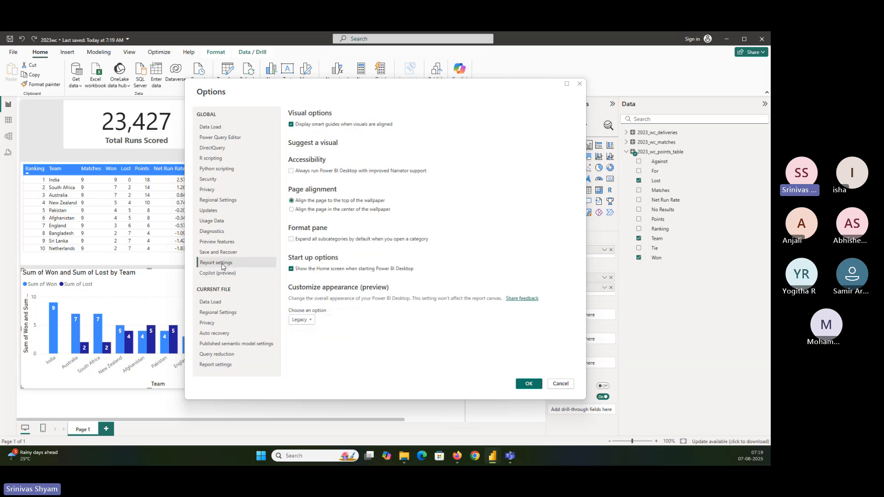
left_click(241, 363)
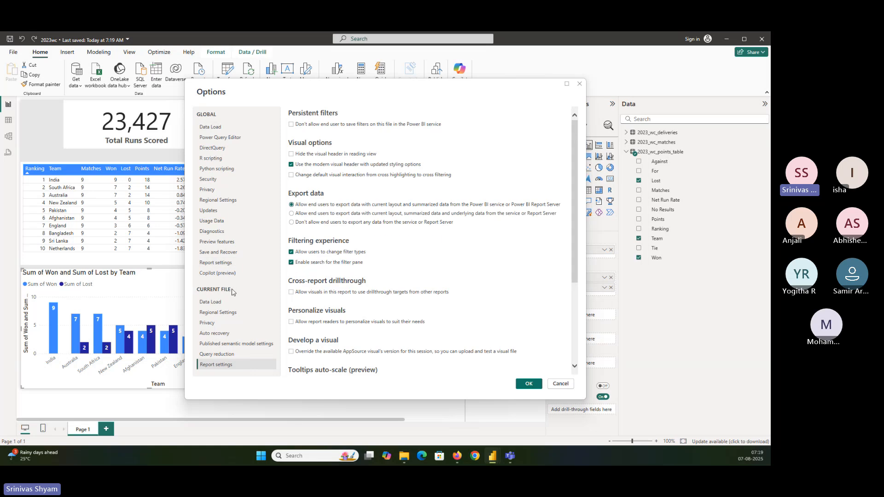
scroll(341, 296, "down", 3)
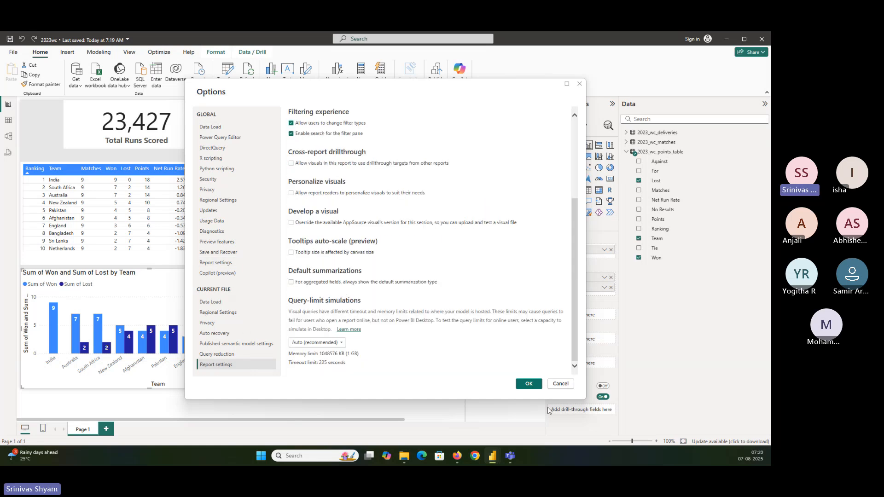
left_click(528, 384)
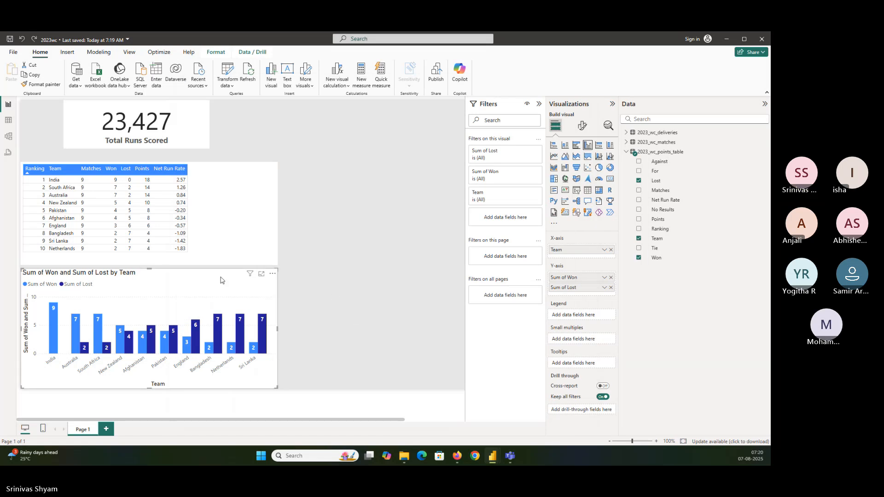
Step: Remove the Won and Lost sums from the chart's Y-axis and add the Won and Lost fields there again
left_click(612, 279)
left_click(611, 279)
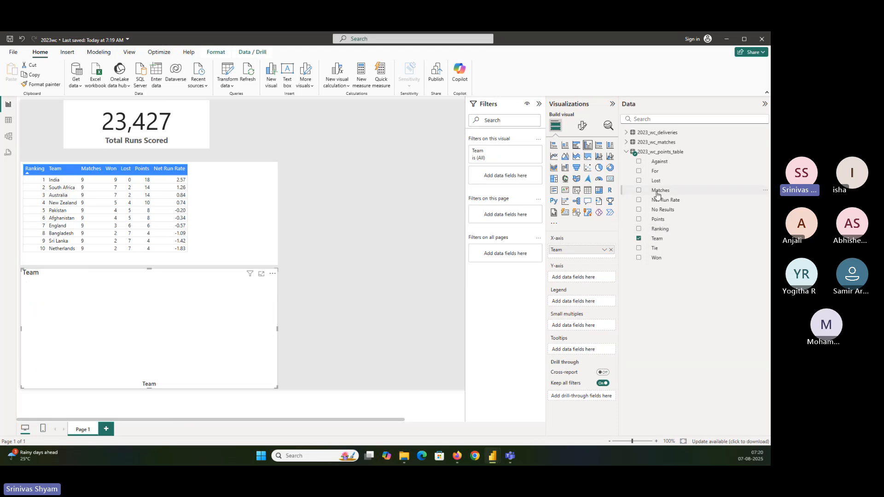
left_click(638, 257)
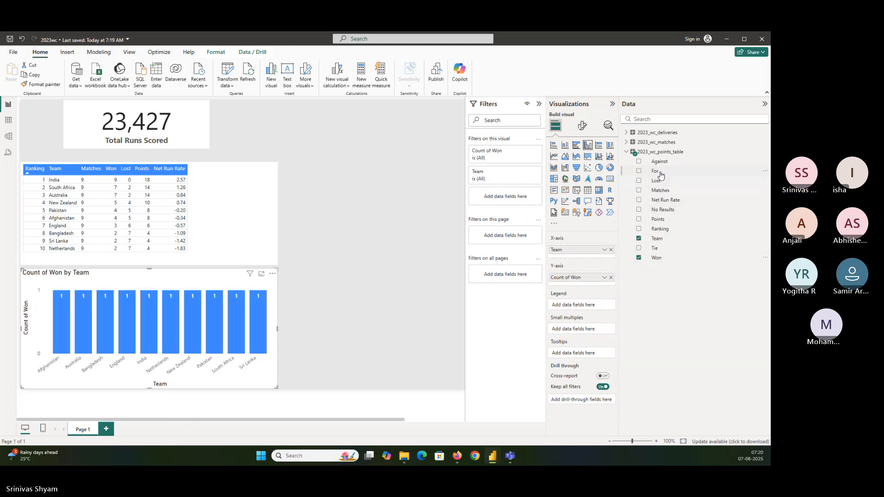
left_click_drag(658, 181, 590, 283)
Step: Change the aggregation of both Y-axis fields, Won and Lost, in the column chart from Count to Sum
left_click(603, 277)
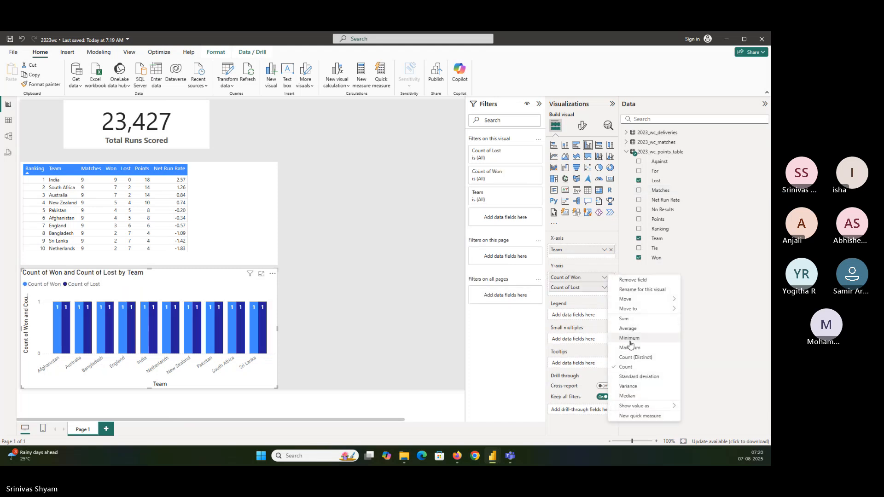
left_click(626, 319)
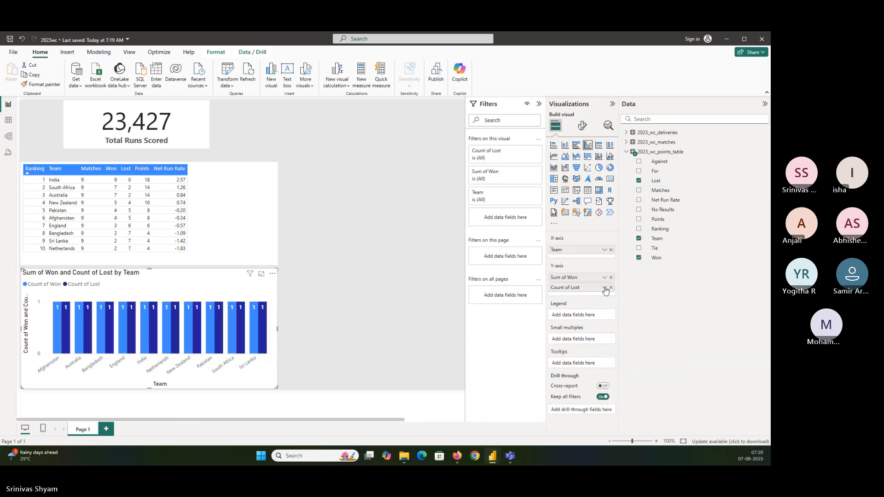
left_click(605, 287)
left_click(623, 330)
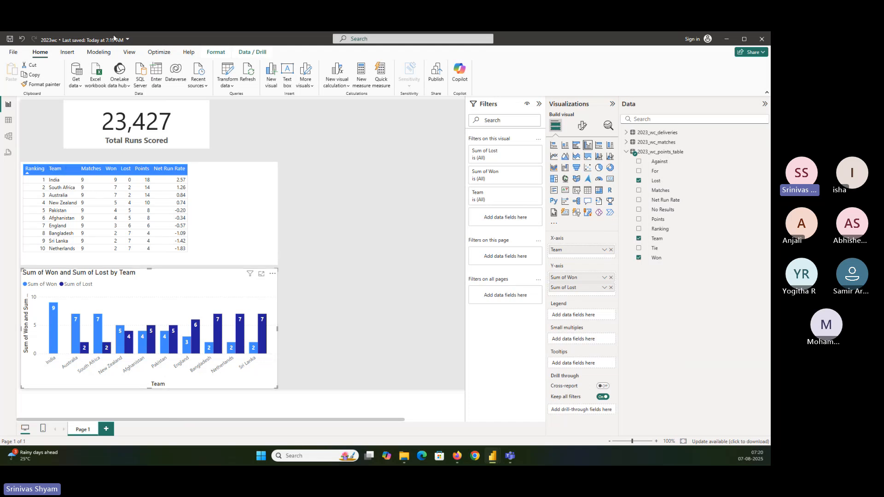
Step: Examine the default summarization option in the current file's report settings
left_click(14, 52)
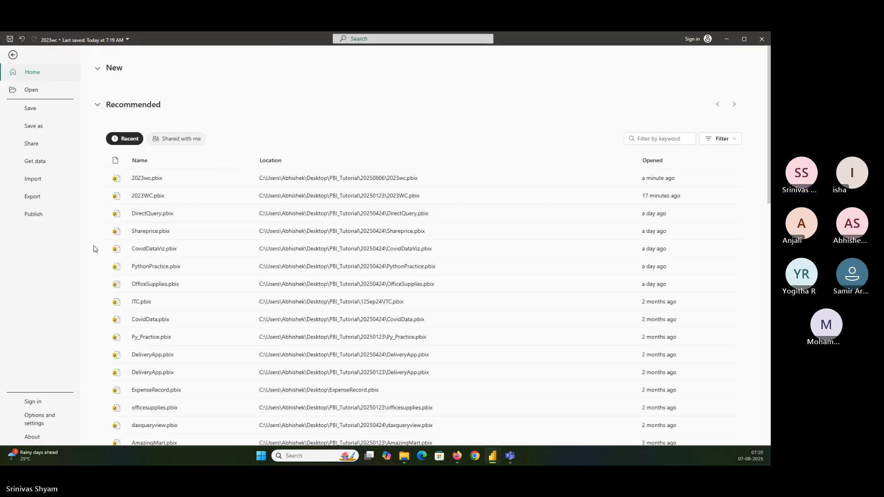
left_click(50, 420)
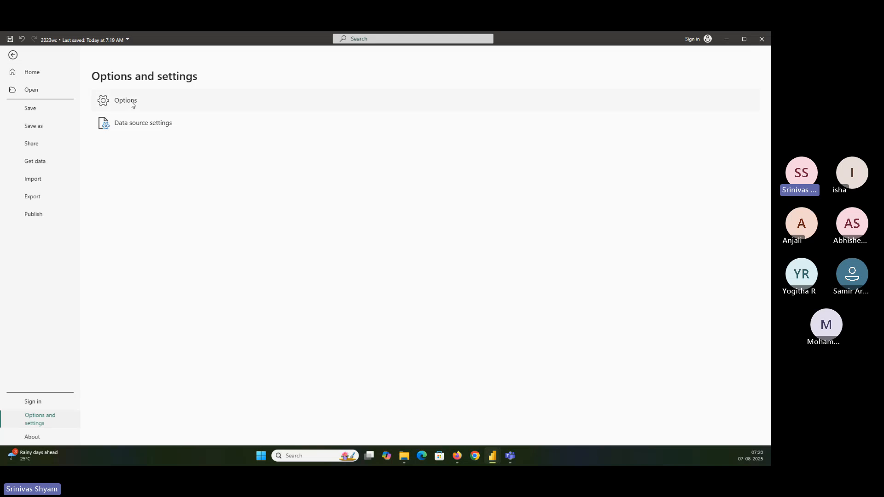
key("Escape")
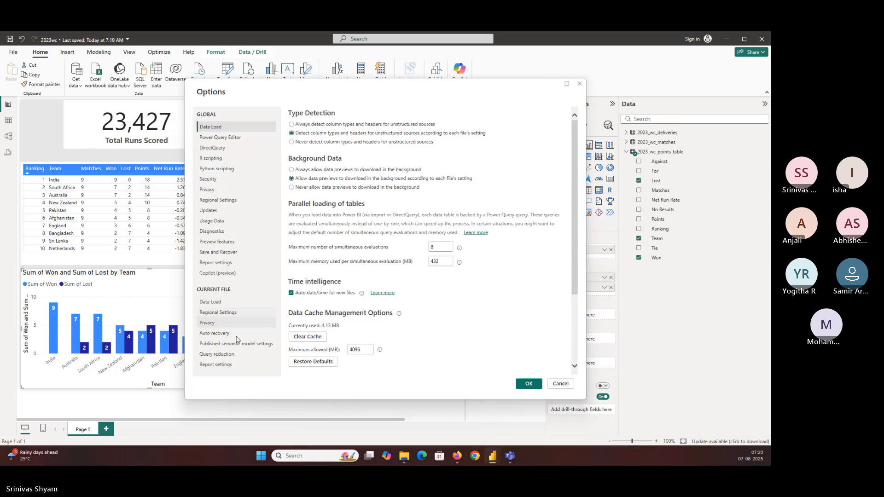
left_click(226, 364)
scroll(408, 293, "down", 3)
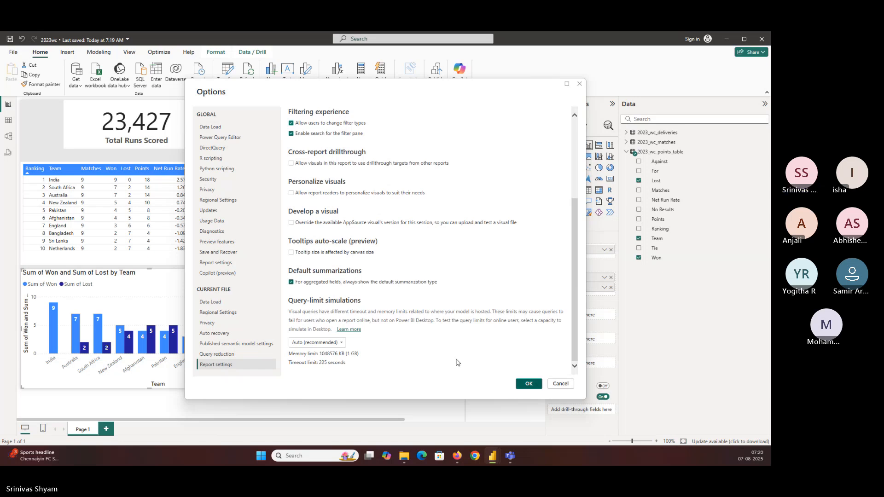
key("Escape")
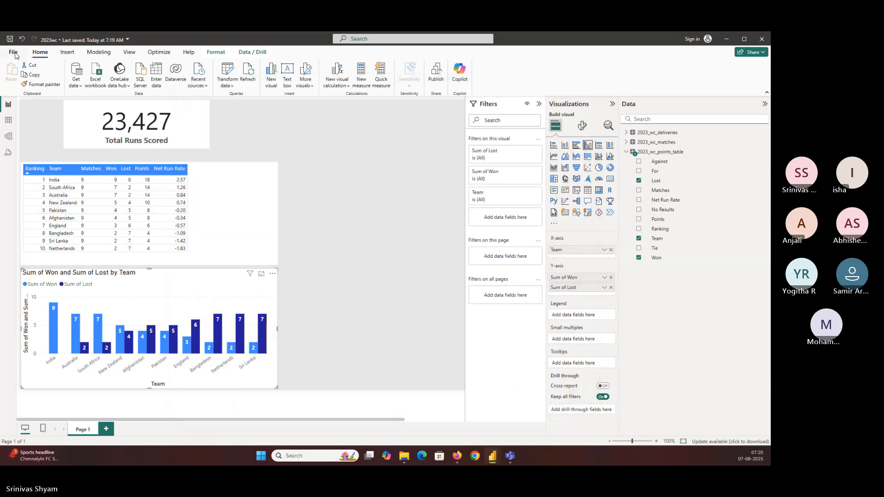
Step: Turn off always showing the default summarization type for aggregated fields in the current file's report settings, and save the report
left_click(14, 52)
left_click(46, 417)
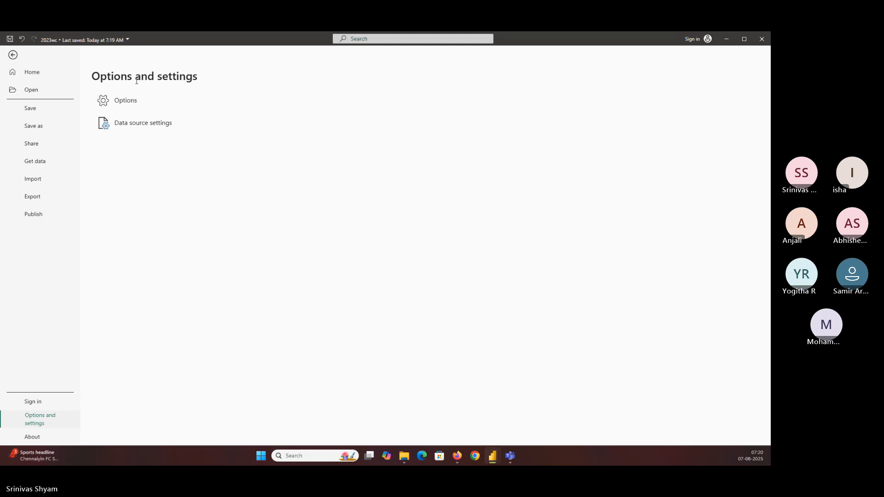
key("Escape")
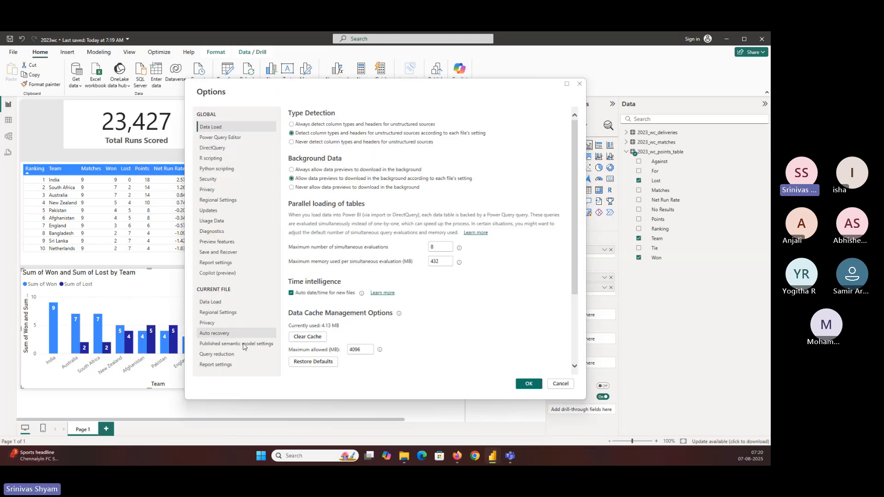
left_click(216, 364)
scroll(318, 286, "down", 5)
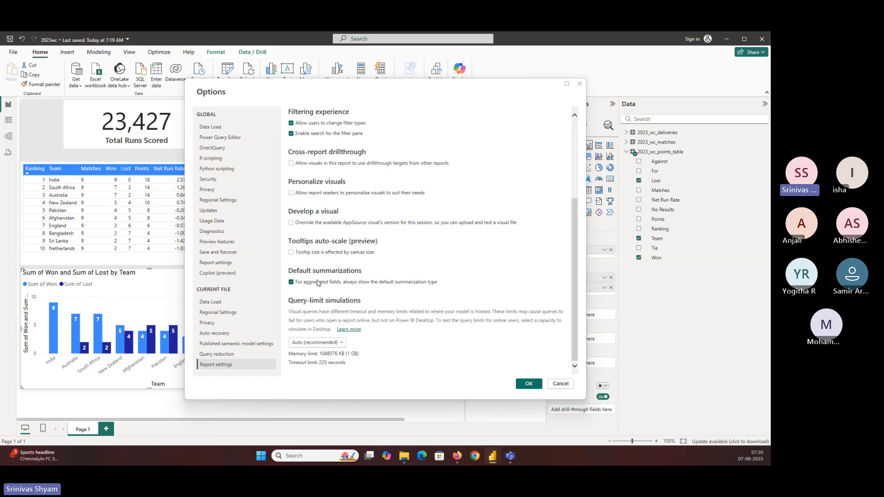
left_click(297, 284)
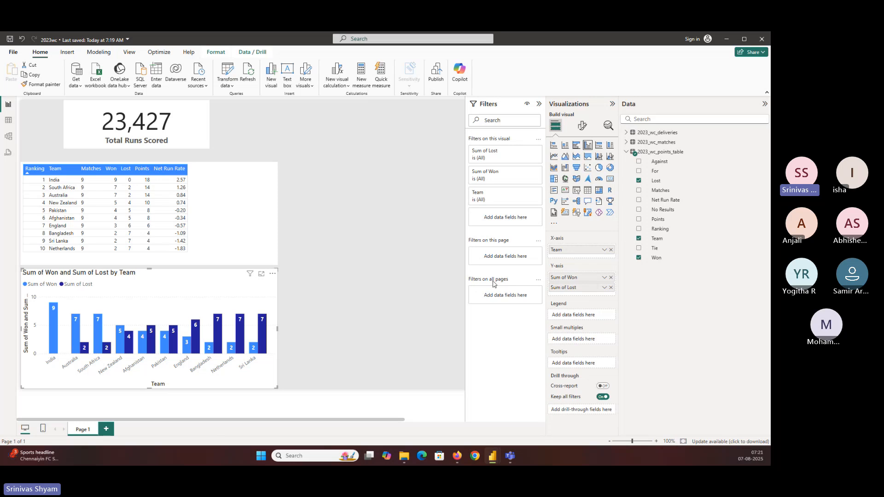
key("ctrl+s")
Step: Rename the column chart's Y-axis fields Sum of Won and Sum of Lost as Won and Lost for this visual
double_click(571, 277)
left_click_drag(569, 277, 538, 277)
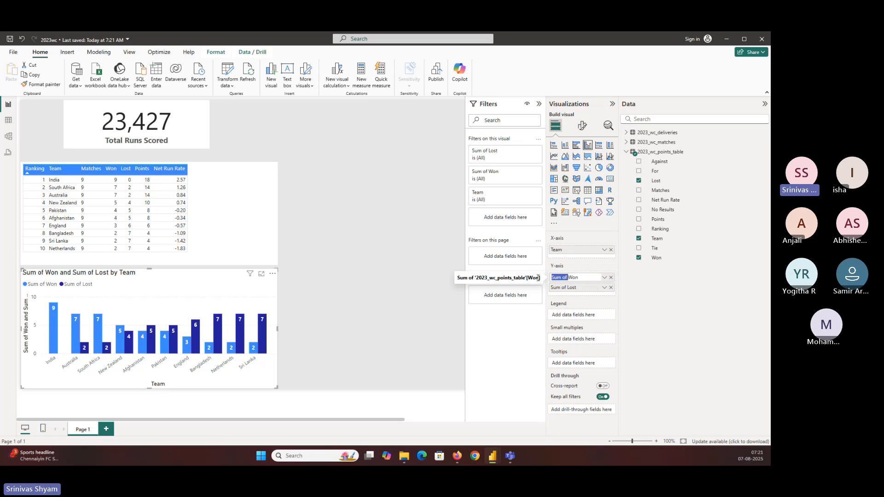
key("BackSpace")
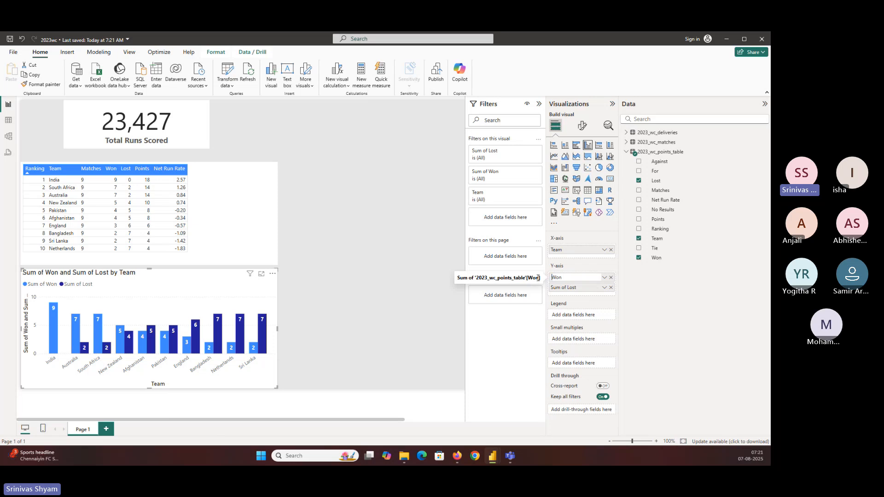
left_click(571, 288)
double_click(570, 289)
left_click_drag(570, 289, 523, 288)
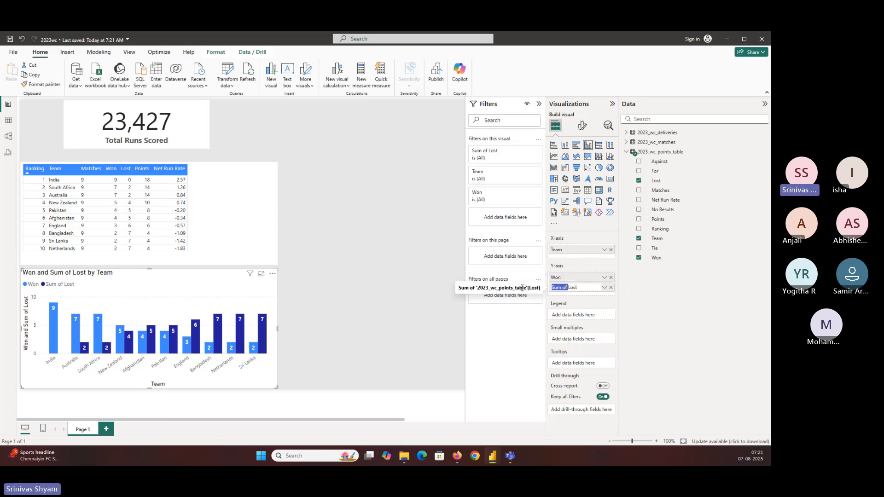
key("BackSpace")
key("Return")
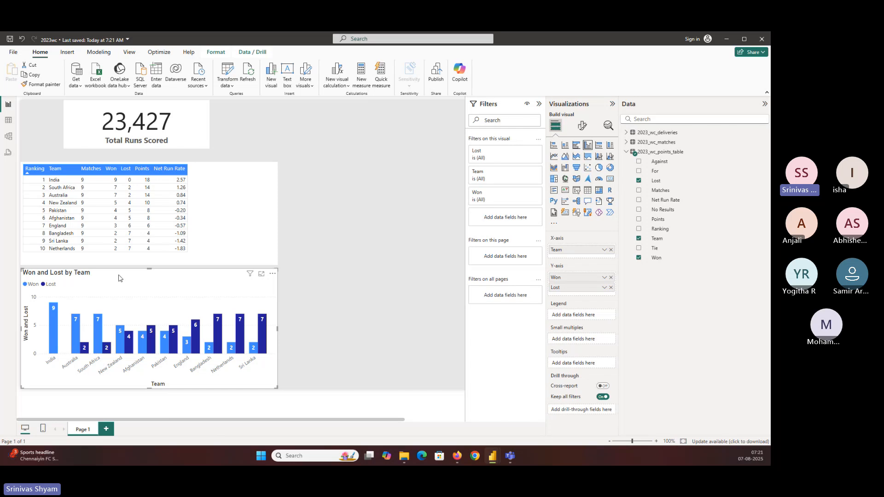
Step: Turn off the Y-axis title and the X-axis title of the column chart
left_click(581, 127)
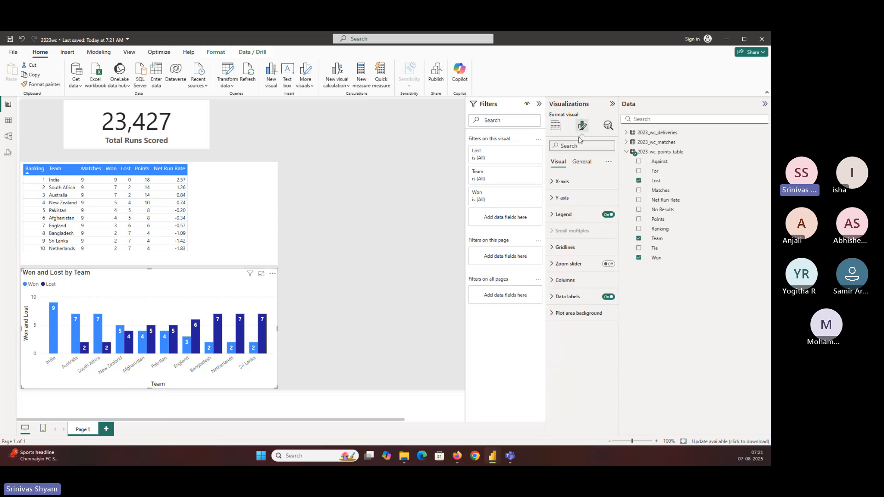
left_click(564, 200)
left_click(605, 300)
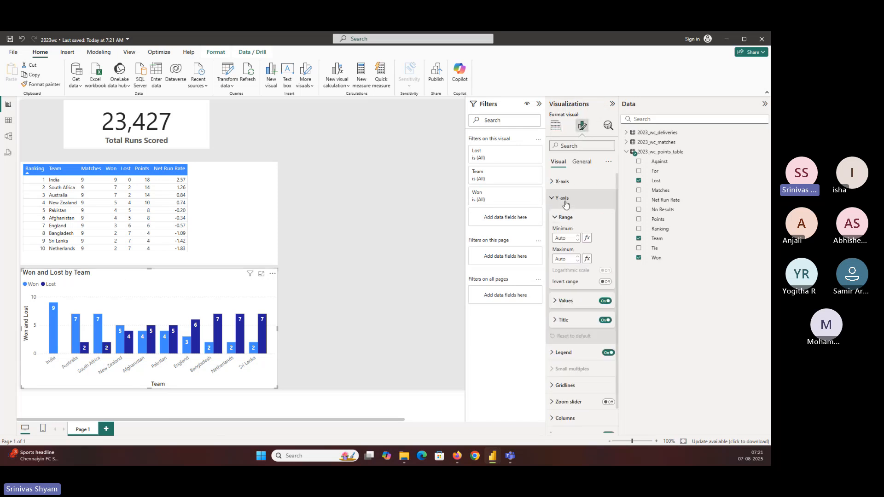
left_click(606, 320)
left_click(605, 320)
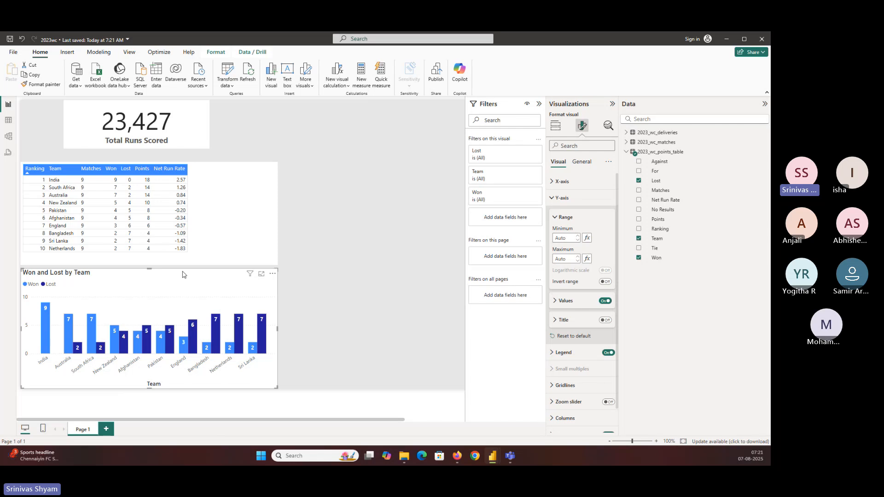
left_click(562, 182)
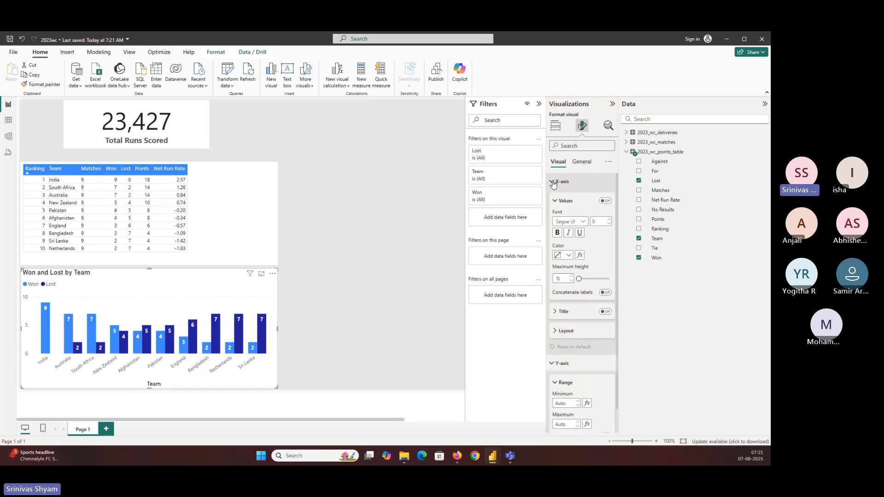
left_click(605, 312)
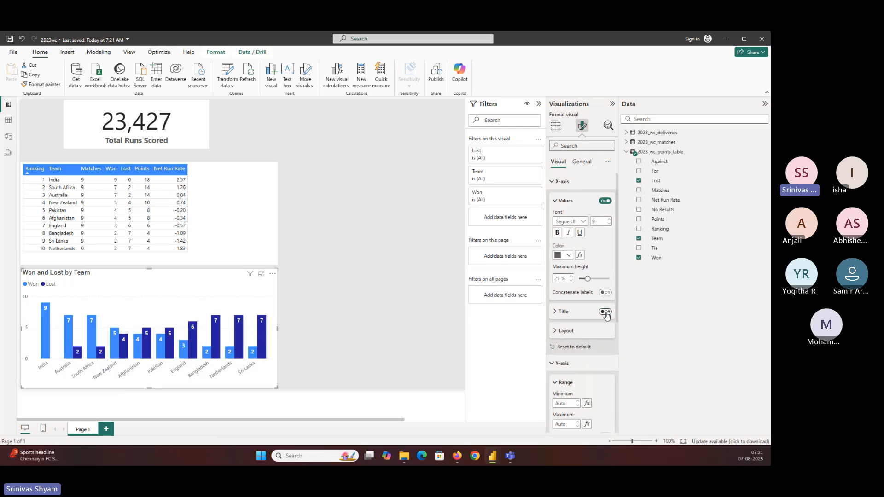
Step: Change the column chart's title text to Matches Won and Lost by Team
left_click(581, 162)
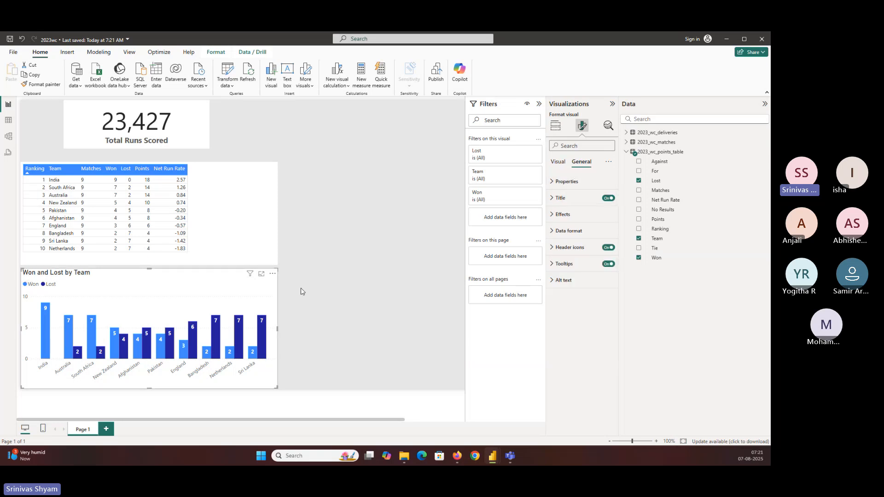
left_click(560, 198)
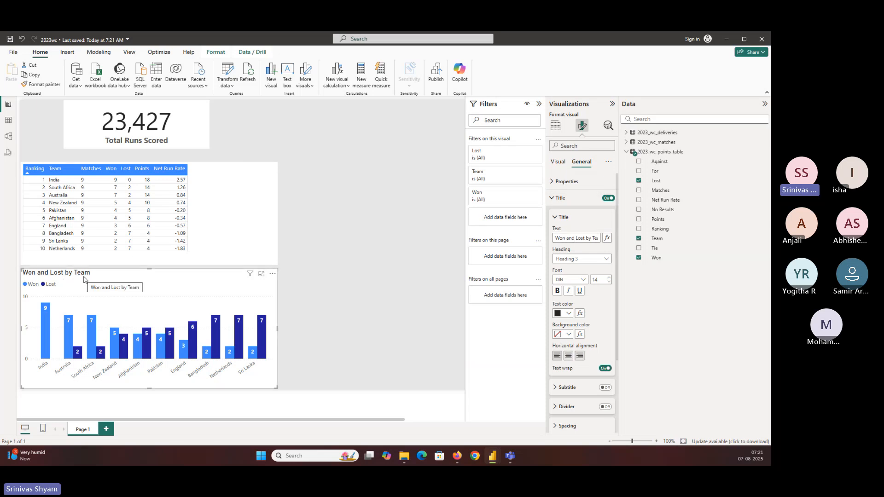
triple_click(559, 238)
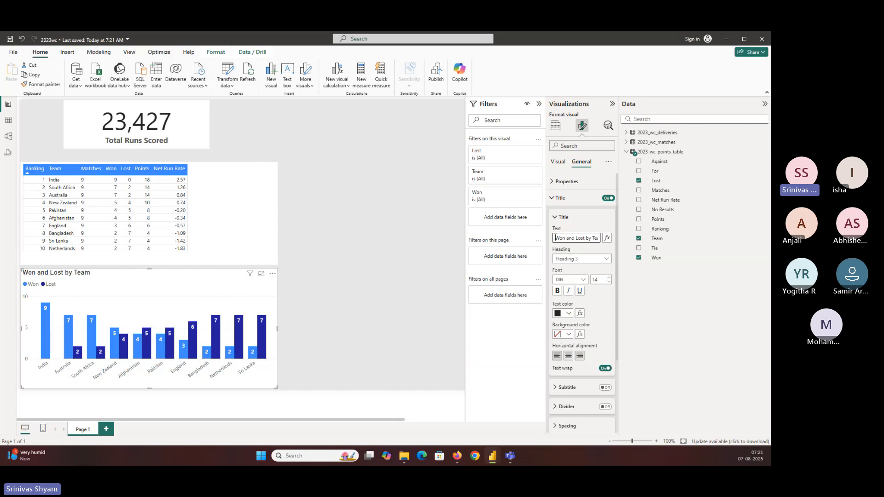
left_click(579, 239)
key("Left")
key("Left")
key("Left")
type("Matches")
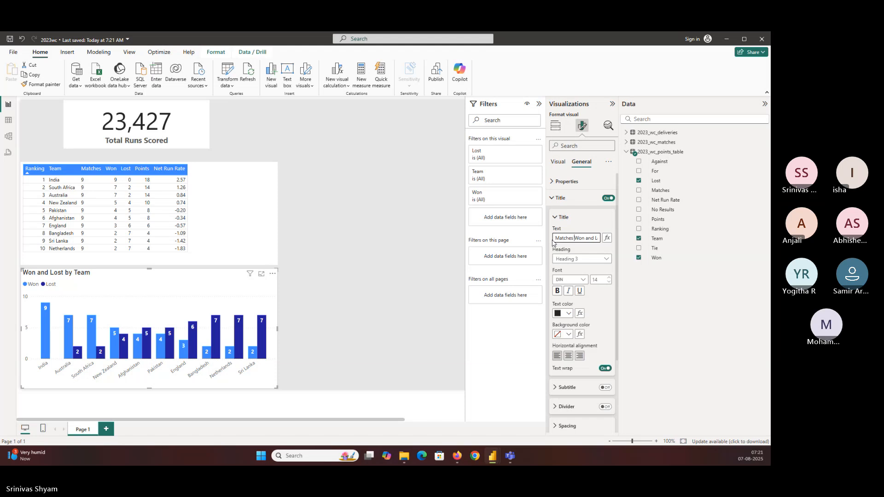
left_click(85, 278)
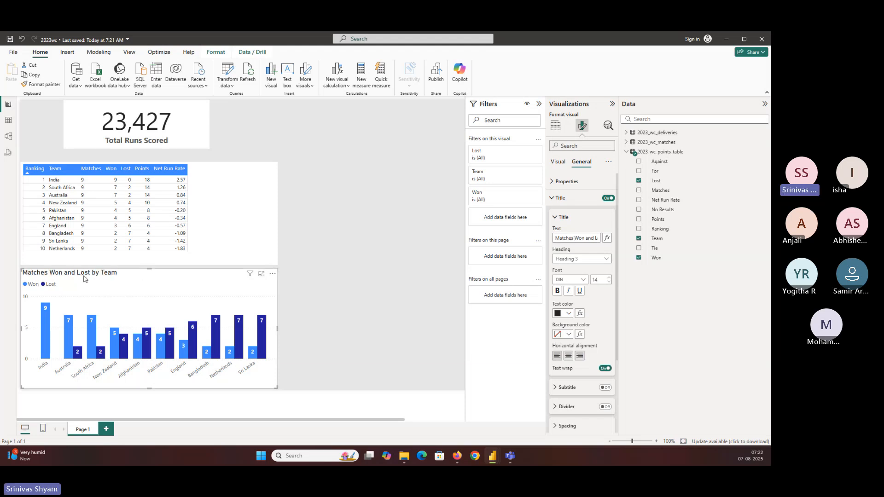
Step: Format the column chart's title in Segoe UI, size 12, bold
left_click(565, 280)
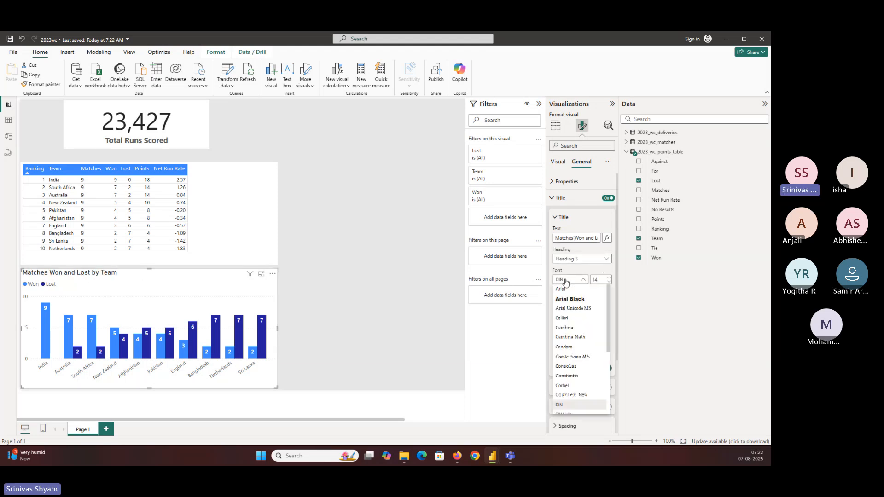
scroll(567, 295, "down", 5)
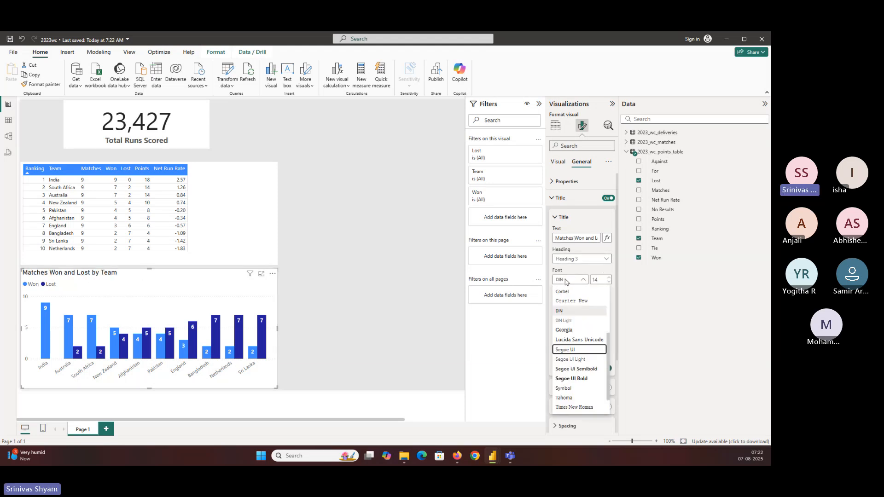
left_click(571, 346)
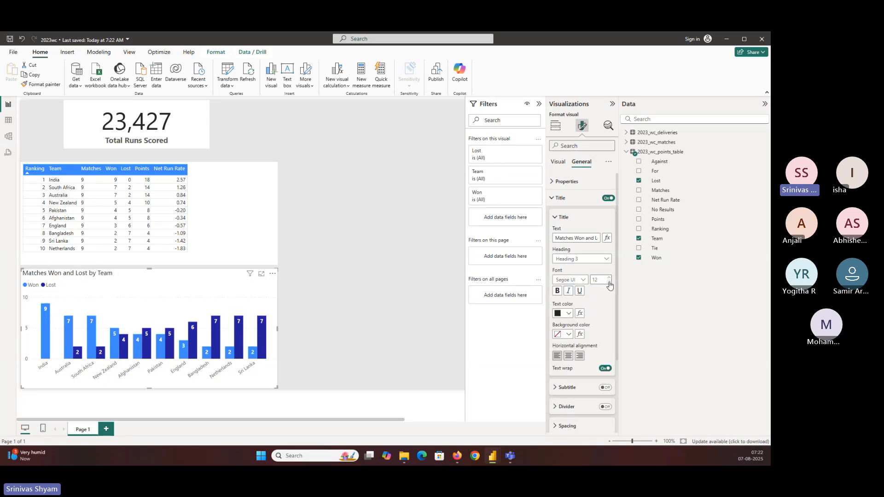
left_click(557, 290)
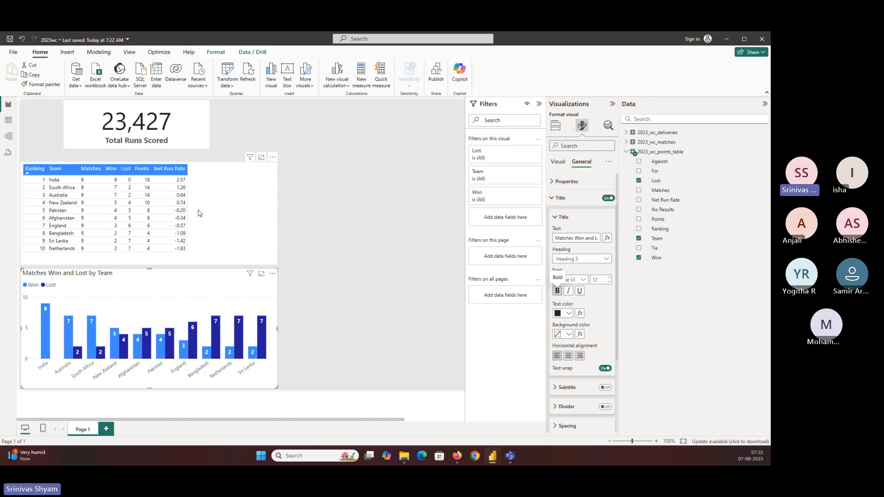
Step: Narrow the points table and the column chart so their right edges align with the Total Runs Scored card
left_click_drag(277, 265, 210, 267)
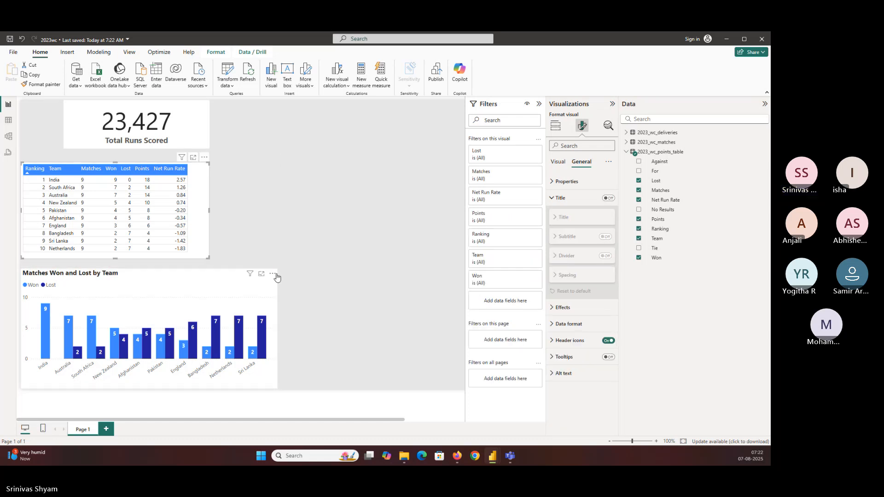
left_click(276, 274)
left_click_drag(278, 268, 209, 267)
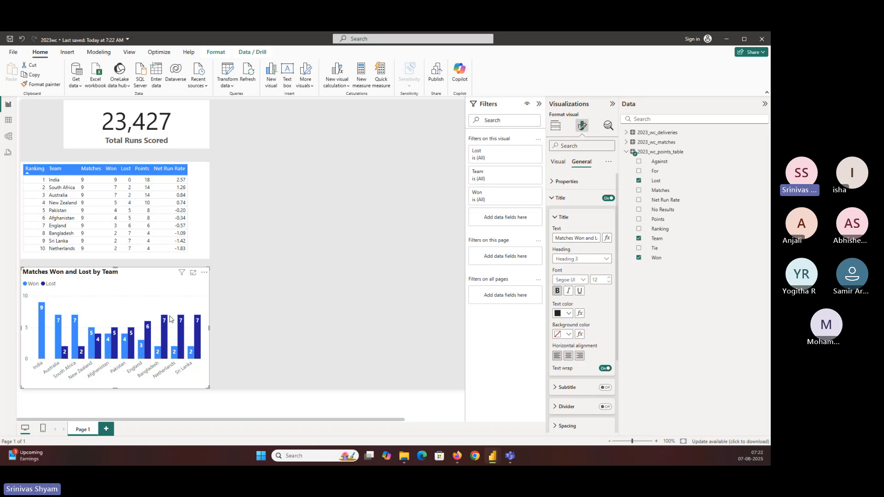
Step: Insert a clustered bar chart, place it to the right of the column chart at the page's lower edge, and widen it
left_click(283, 258)
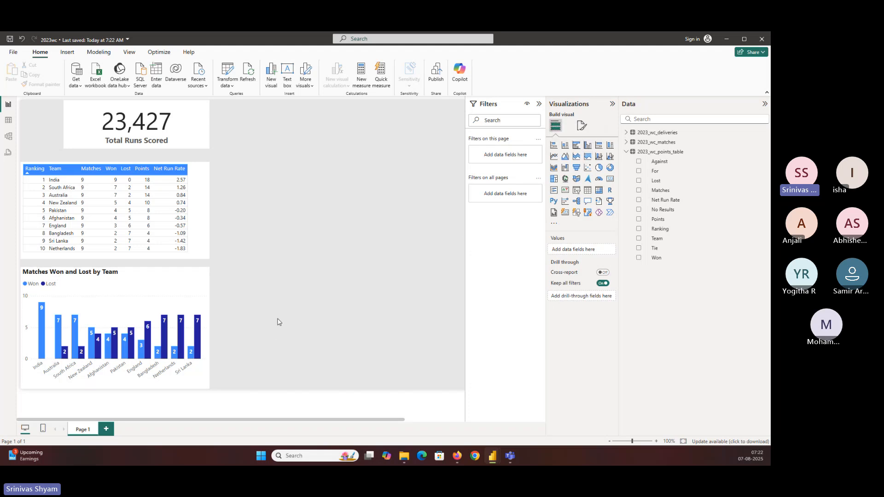
left_click(576, 145)
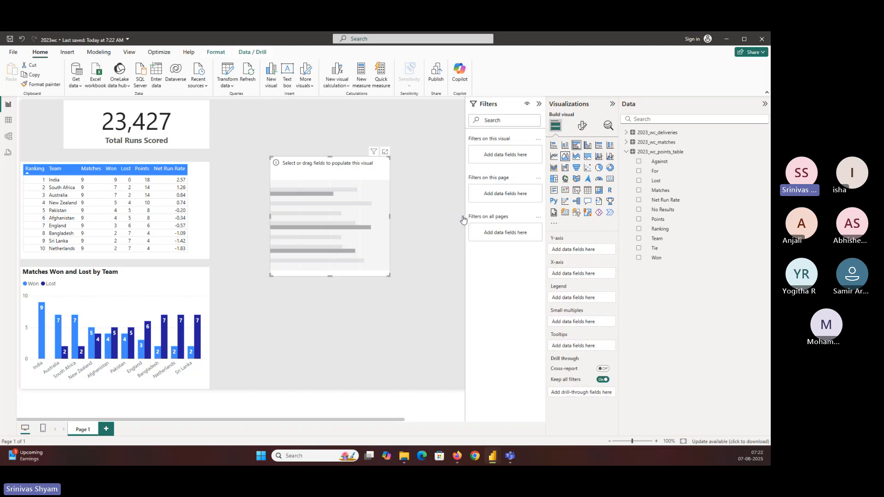
left_click_drag(308, 263, 273, 359)
left_click_drag(353, 388, 456, 388)
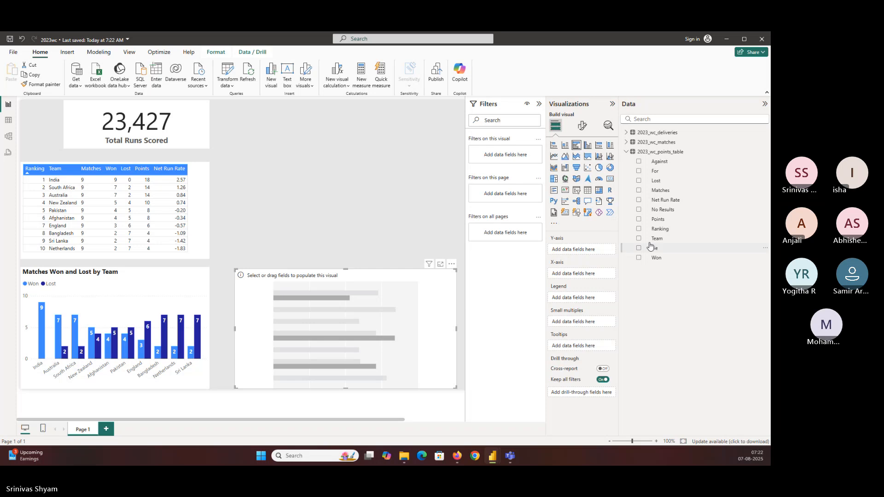
Step: Assign Team to the new bar chart's Y-axis and Net Run Rate to its X-axis
left_click_drag(652, 247, 591, 275)
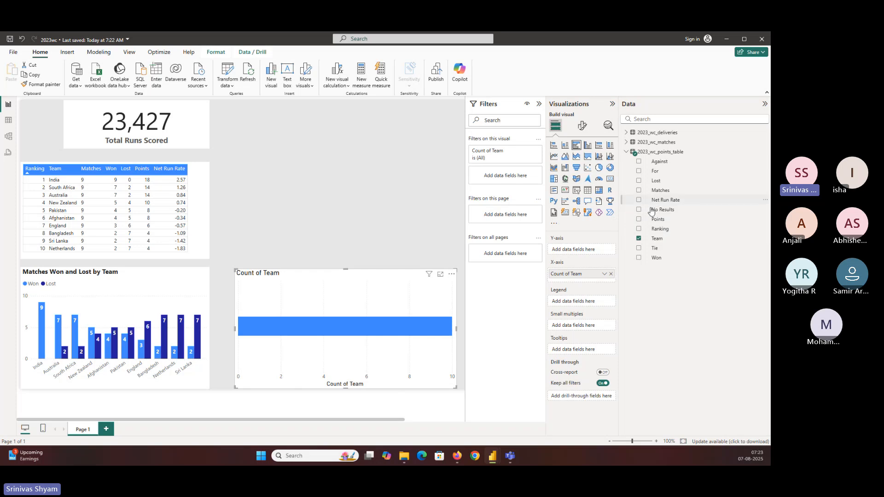
left_click_drag(663, 201, 579, 254)
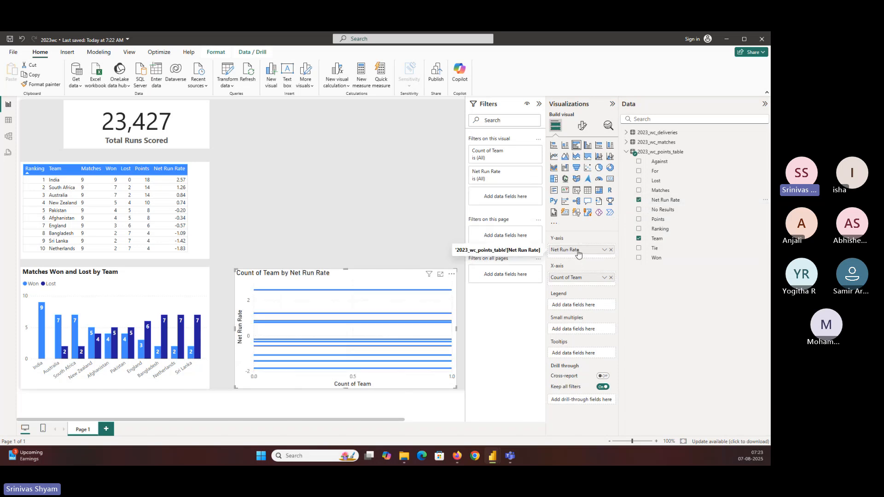
left_click(604, 250)
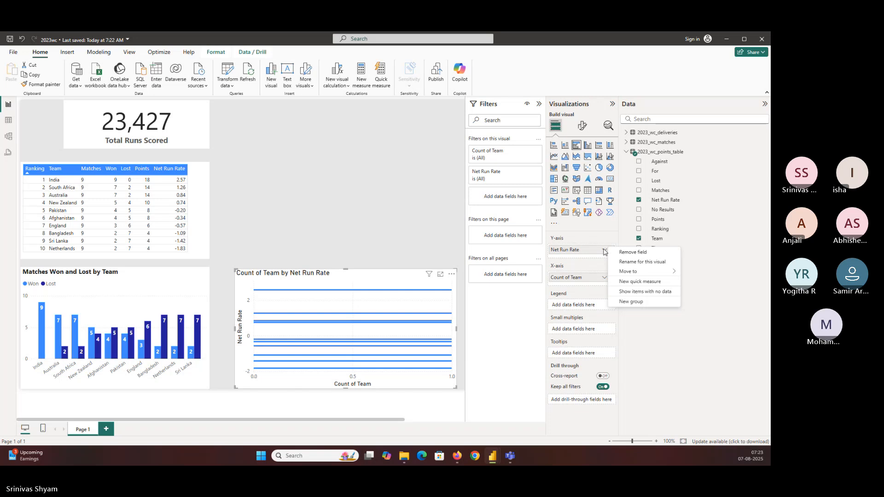
left_click(596, 277)
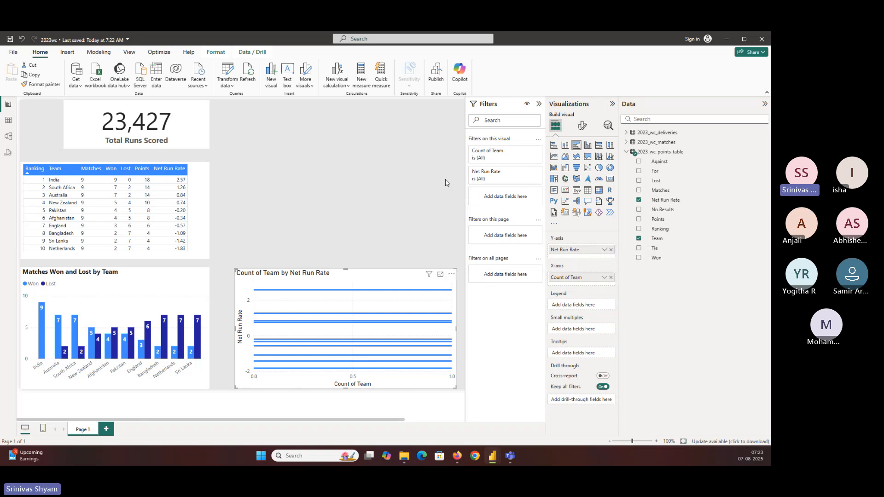
left_click_drag(573, 254, 575, 287)
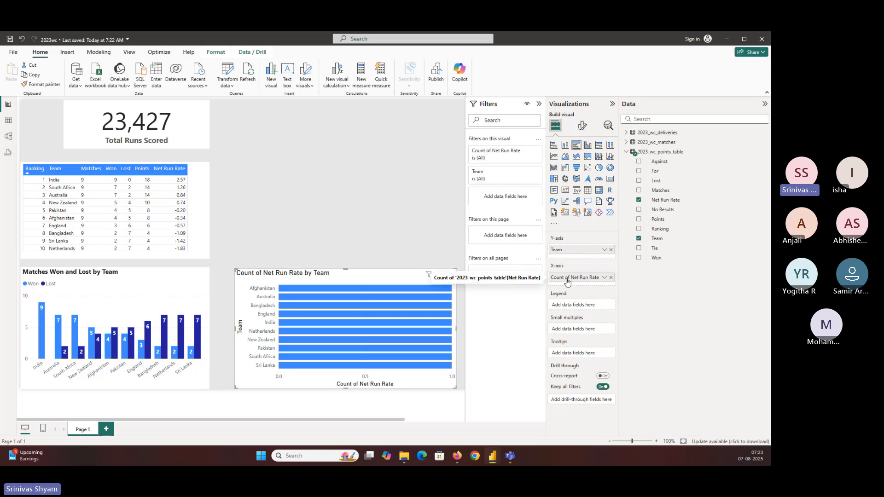
Step: Check the points table's data, and summarize the bar chart's Net Run Rate as Sum
left_click(9, 144)
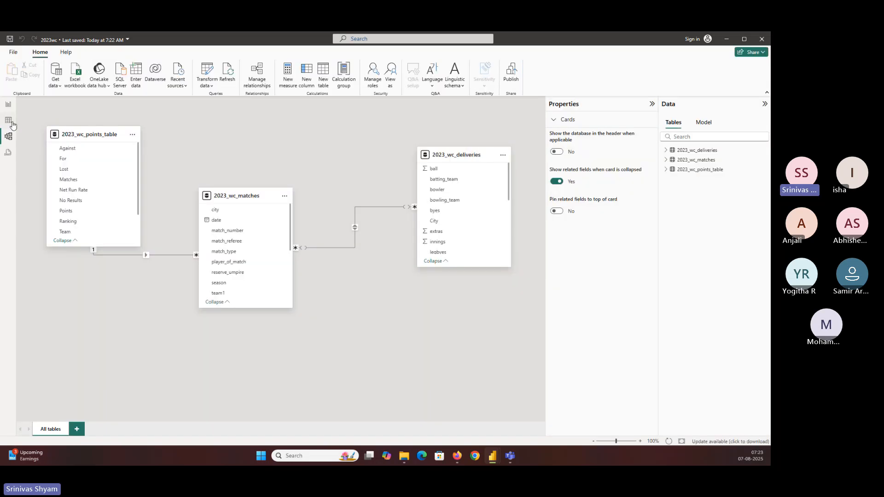
left_click(9, 120)
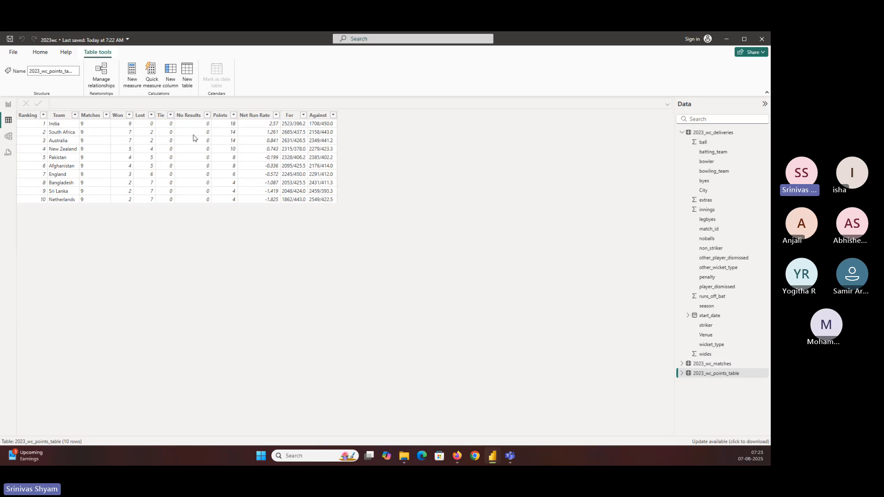
left_click(9, 105)
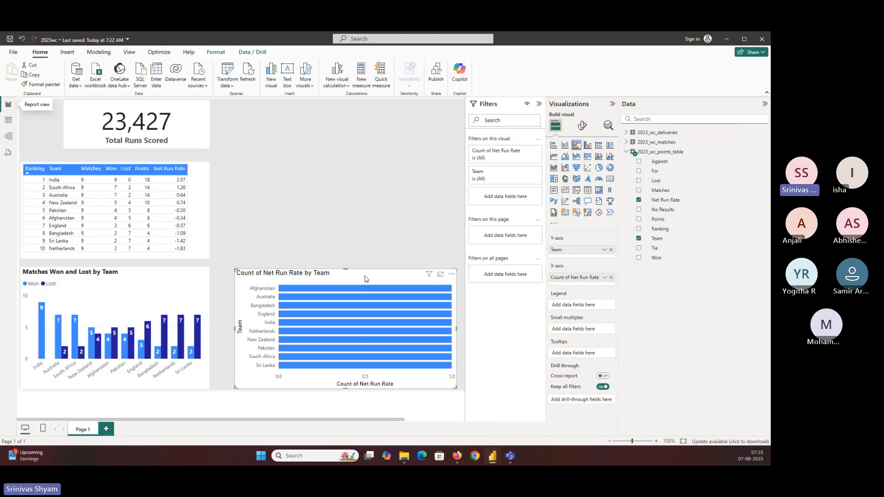
left_click(604, 277)
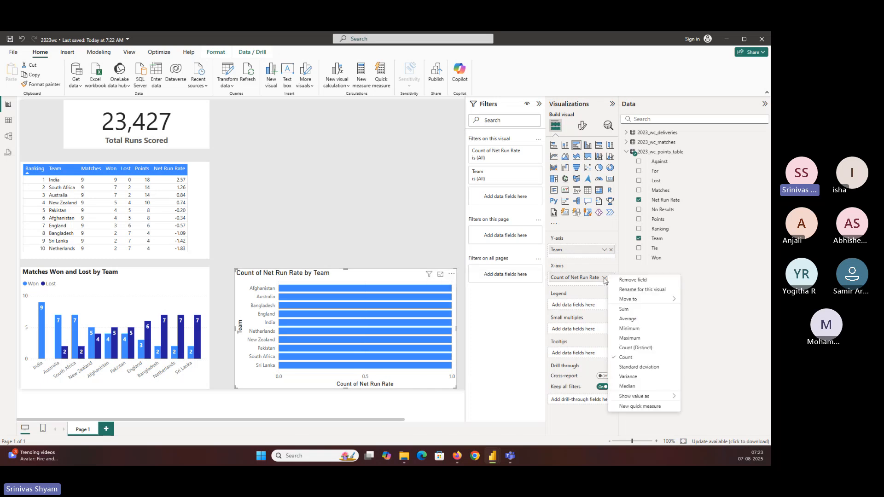
left_click(624, 309)
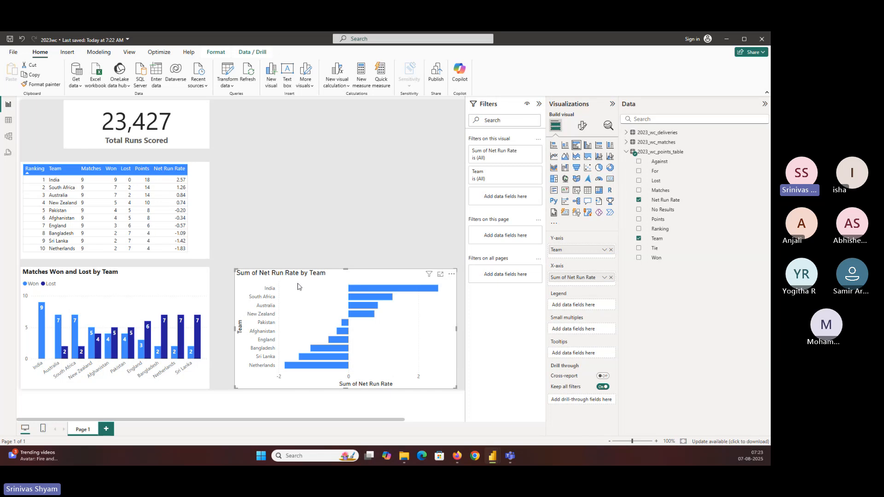
Step: Turn on the bar chart's data labels and set their position to Inside end
mouse_move(371, 291)
left_click(582, 126)
left_click(608, 297)
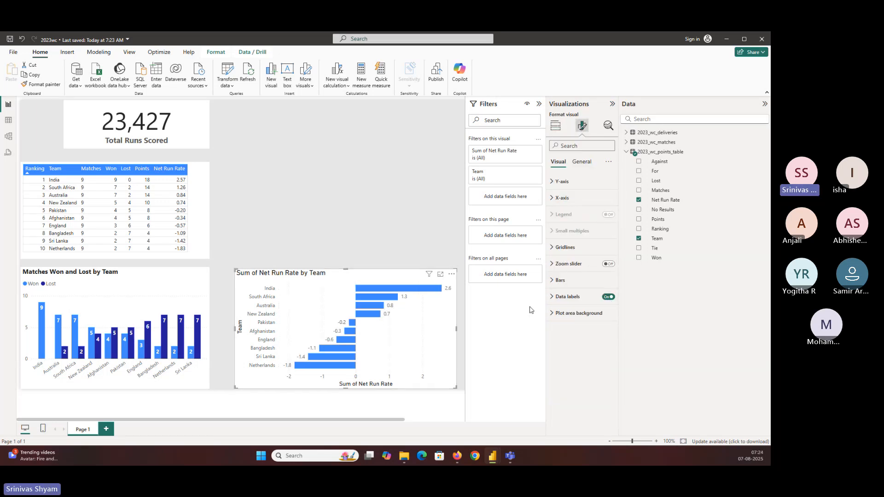
left_click(562, 297)
scroll(561, 298, "down", 5)
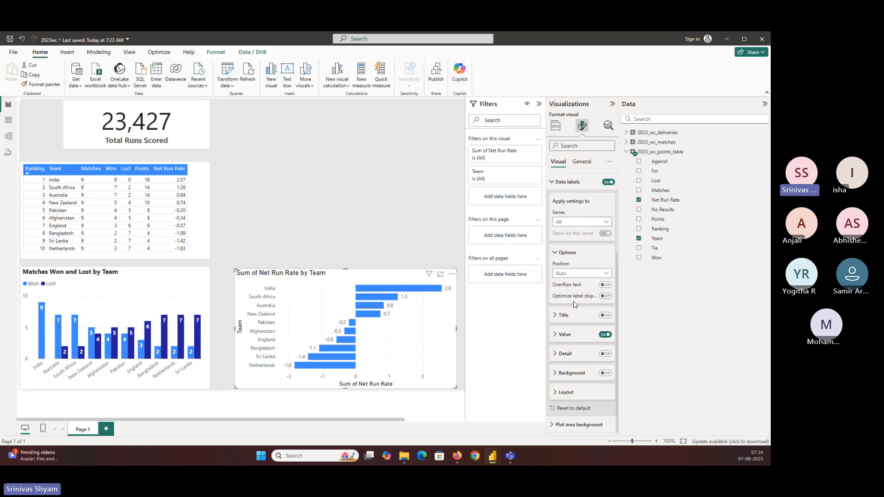
left_click(574, 277)
left_click(573, 294)
Step: Make the bar chart's data label values bold
left_click(566, 335)
scroll(571, 340, "down", 3)
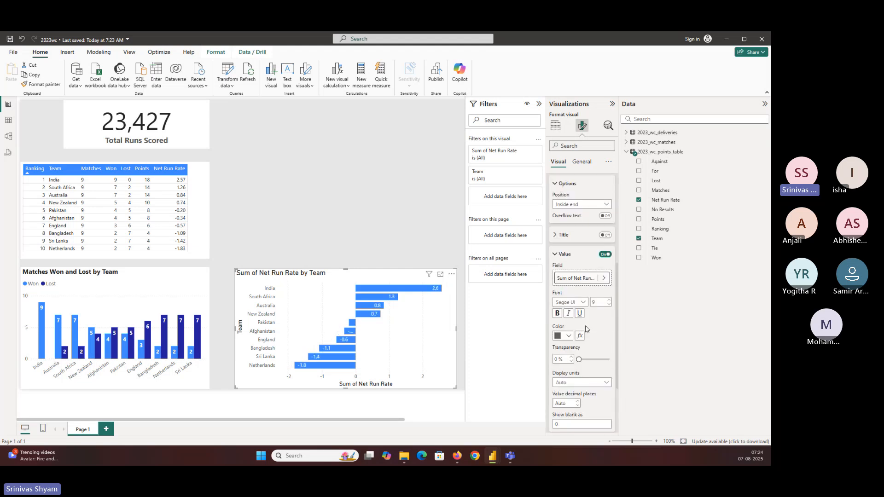
left_click(558, 313)
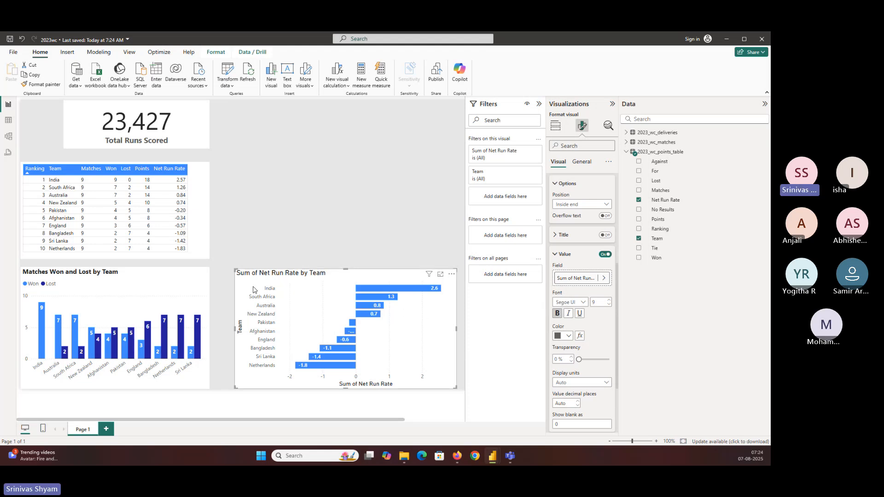
Step: Widen the net run rate bar chart on both sides, bringing its edge closer to the column chart
left_click_drag(235, 269, 221, 272)
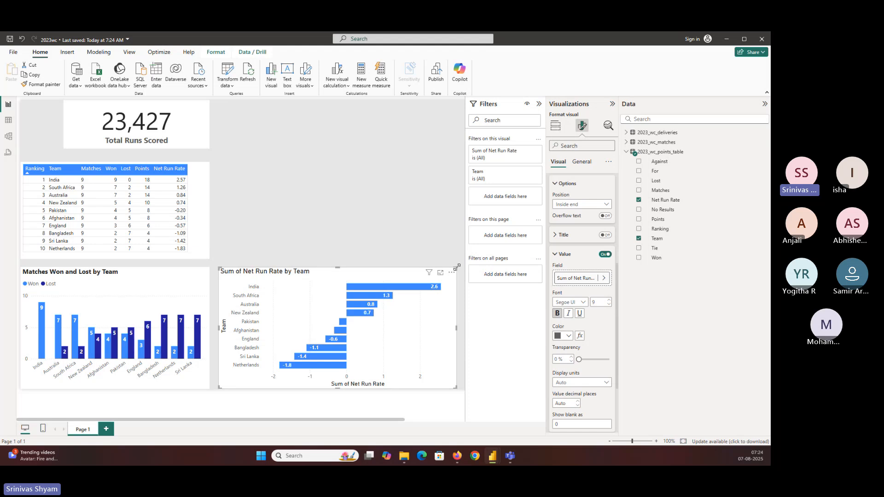
left_click_drag(457, 267, 464, 270)
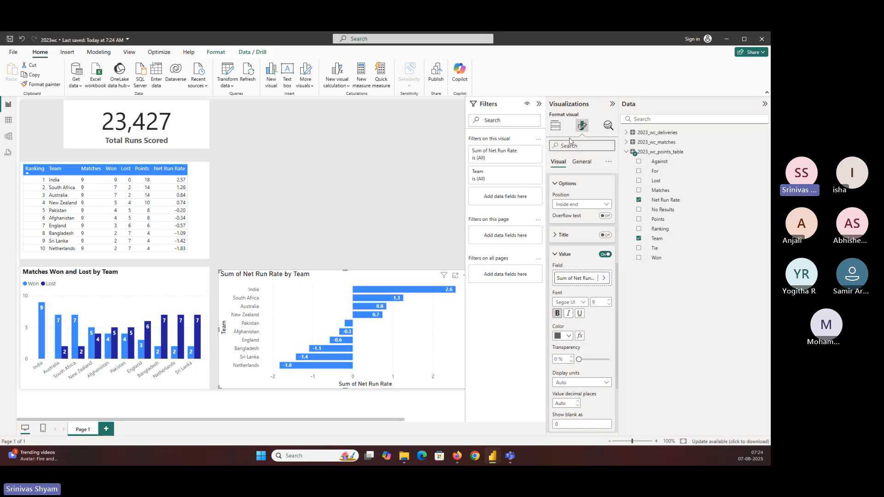
Step: Try light purple and light yellow for the net run rate bars, and set their color to light red
left_click(557, 130)
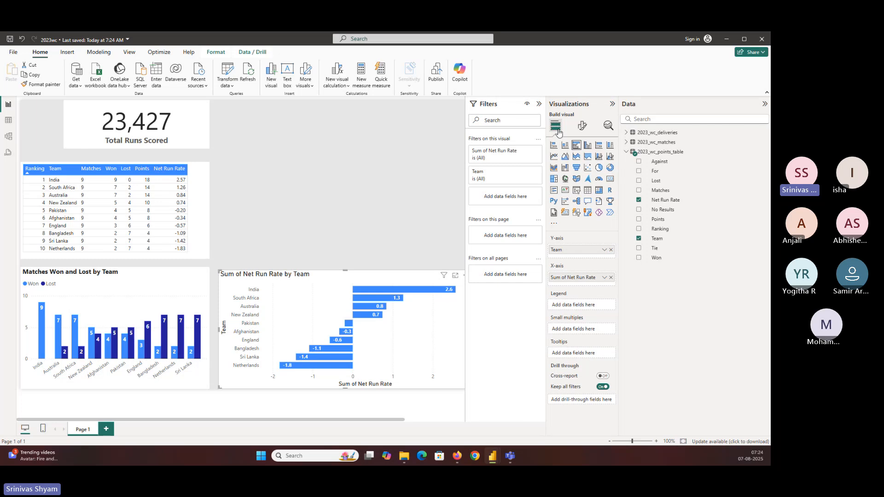
left_click(581, 129)
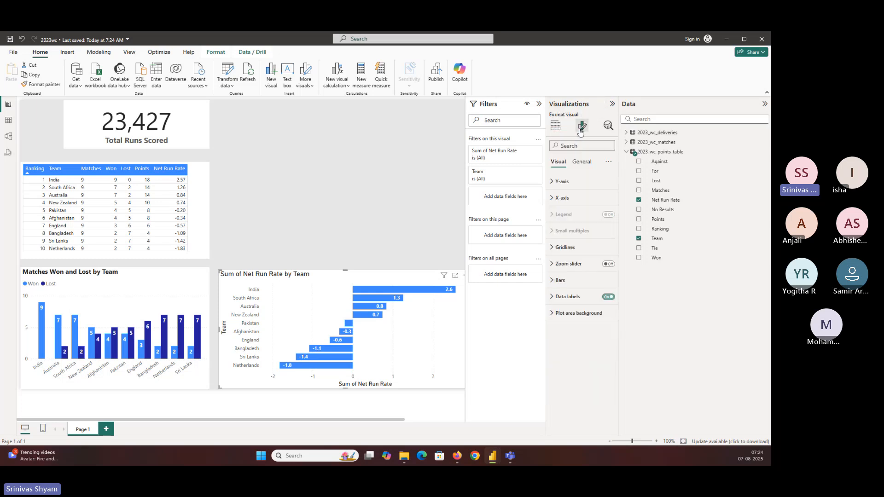
left_click(561, 280)
scroll(559, 304, "down", 1)
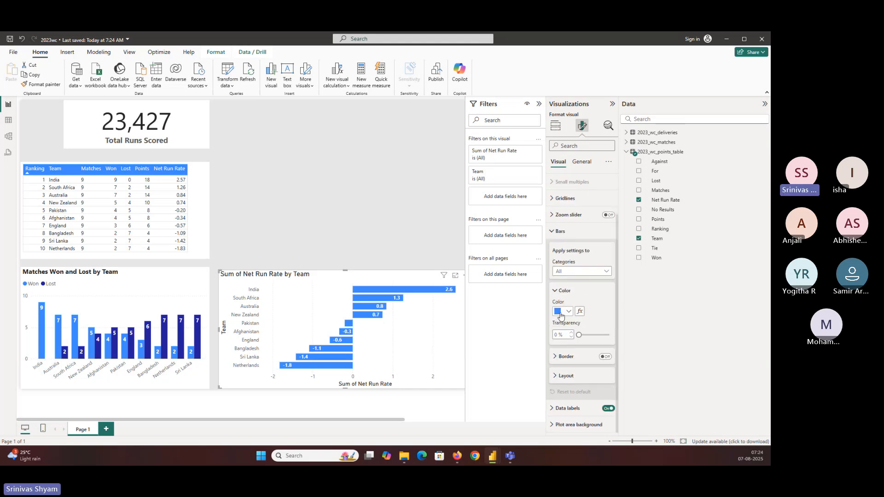
left_click(560, 315)
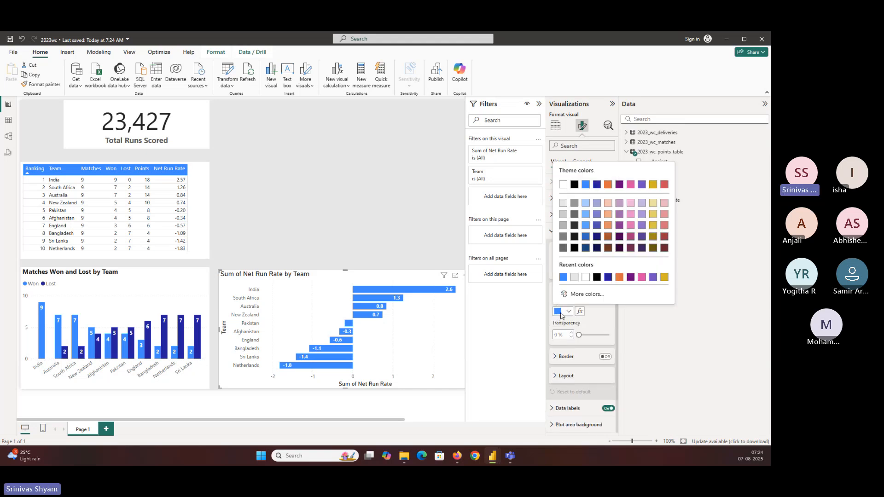
left_click(620, 203)
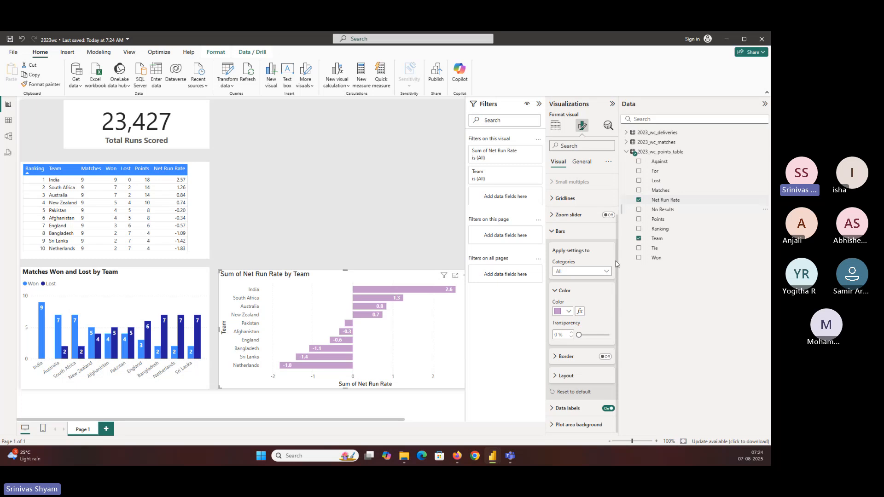
left_click(566, 311)
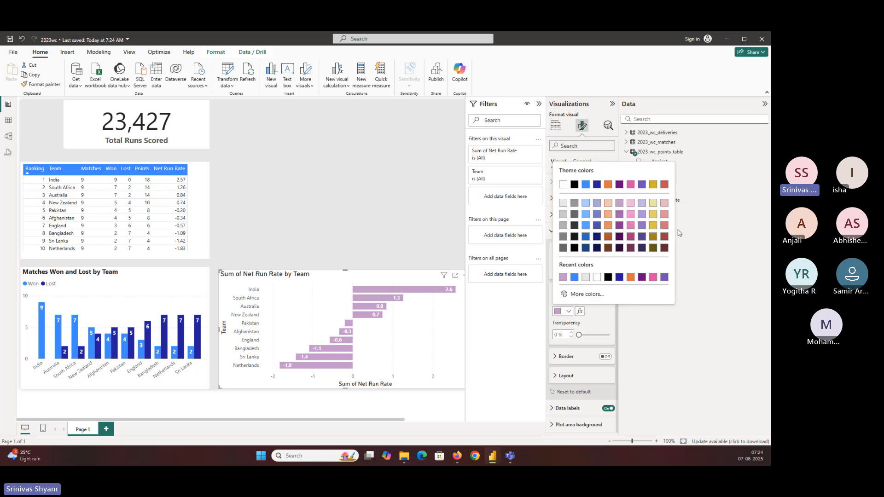
left_click(656, 213)
left_click(566, 313)
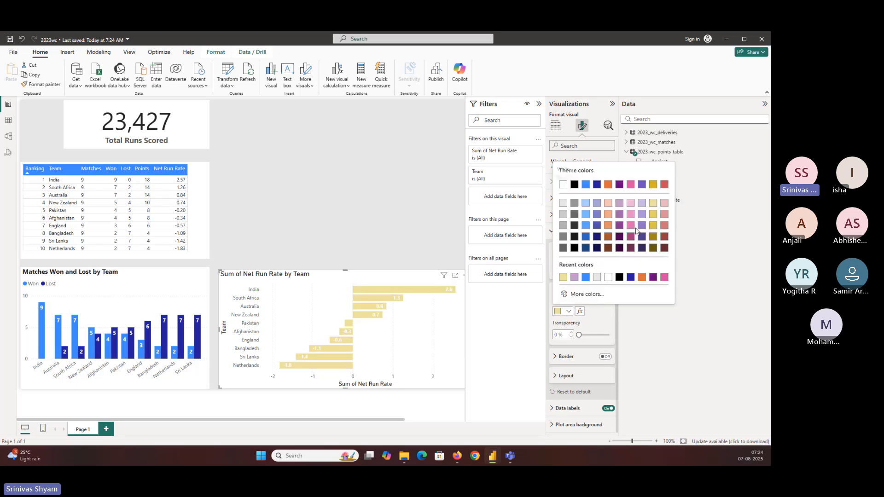
left_click(664, 204)
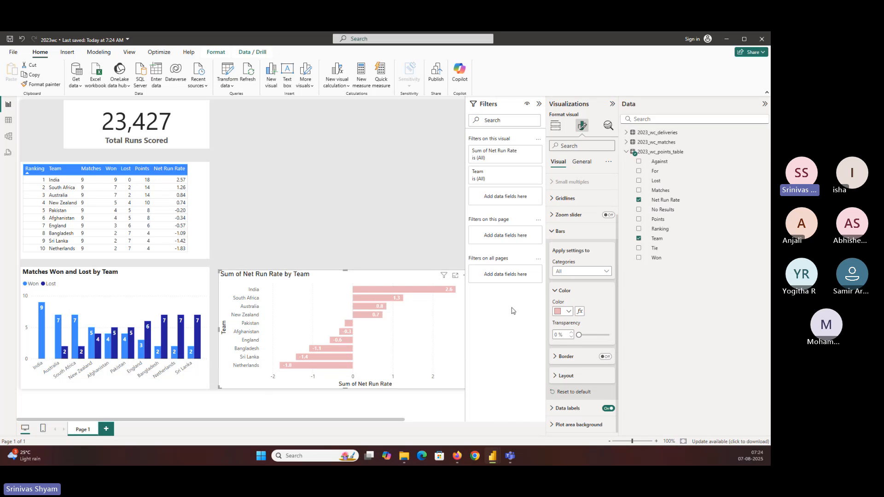
Step: Start rules-based conditional formatting for the bar color, based on Net Run Rate from 2023_wc_points_table summarized as Sum
left_click(579, 312)
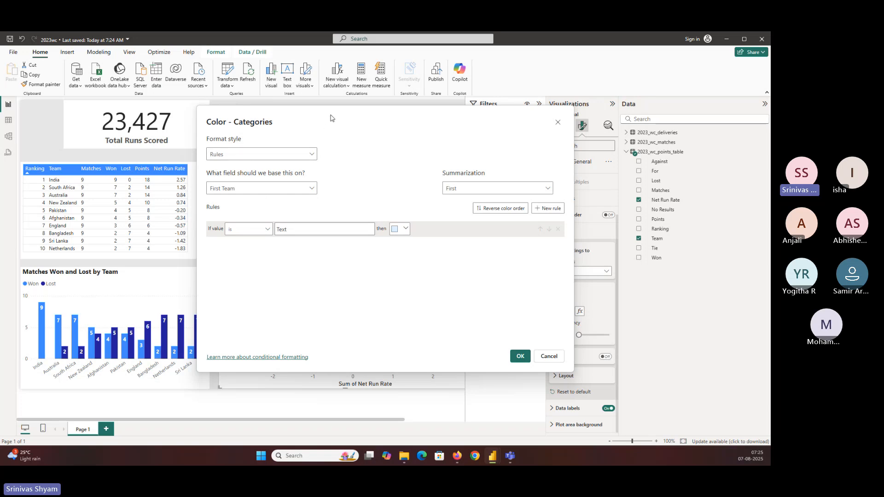
left_click_drag(329, 121, 538, 148)
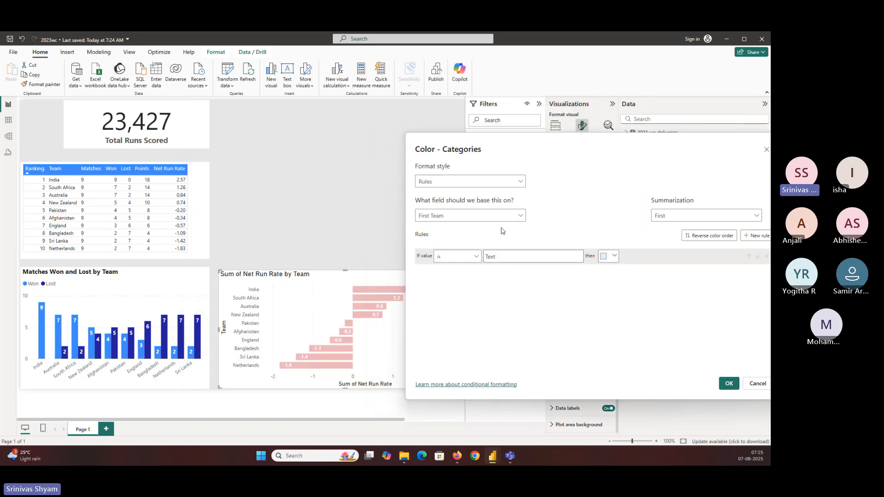
left_click(524, 218)
left_click(442, 140)
left_click_drag(481, 144, 282, 140)
left_click(238, 213)
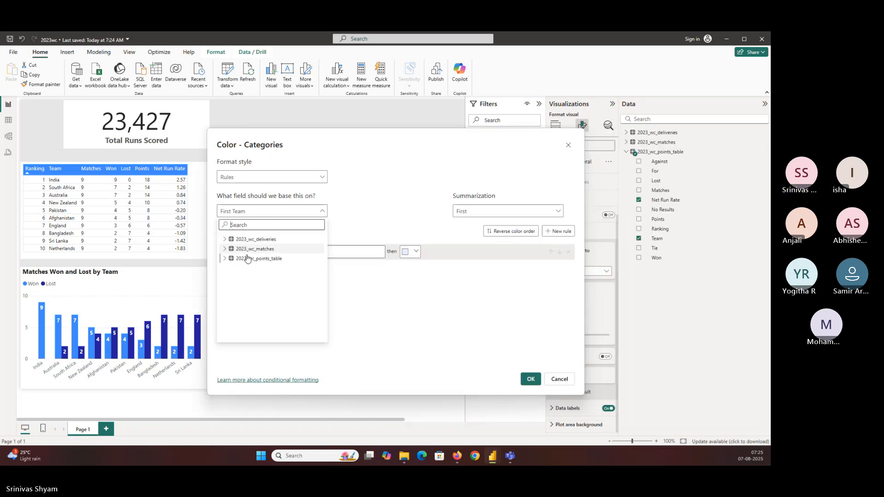
left_click(225, 258)
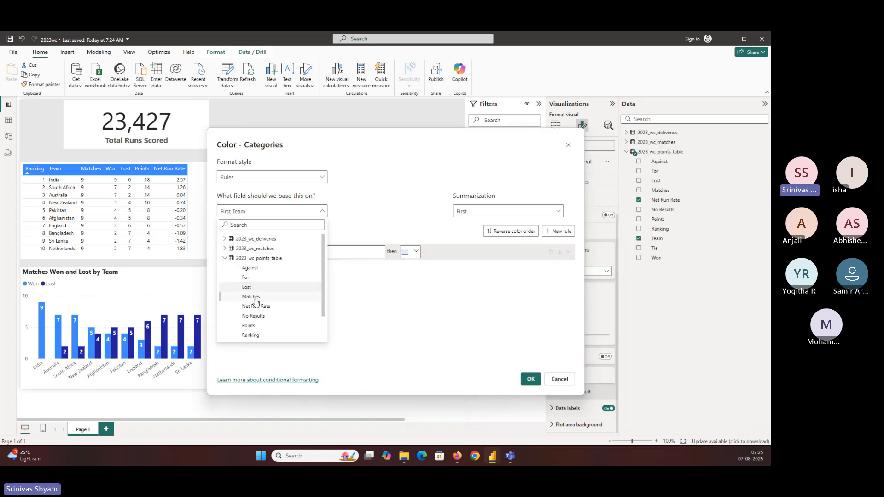
scroll(256, 296, "down", 1)
left_click(255, 278)
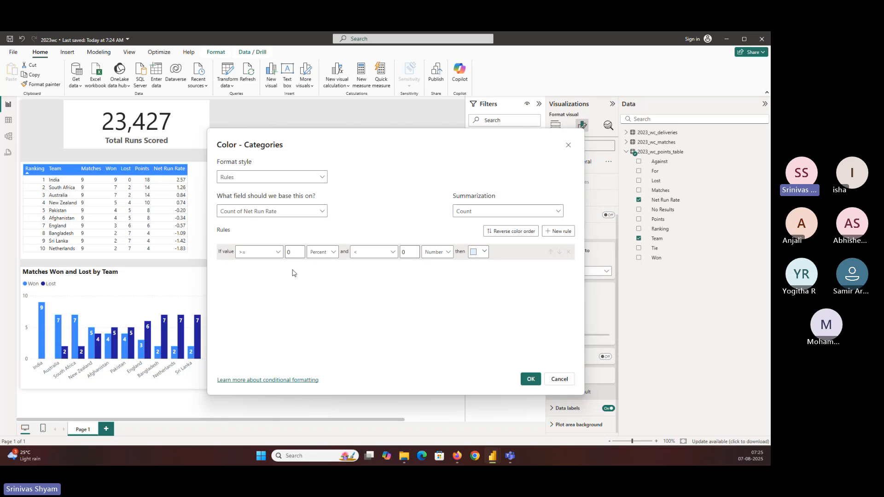
left_click(293, 254)
left_click(461, 217)
left_click(462, 224)
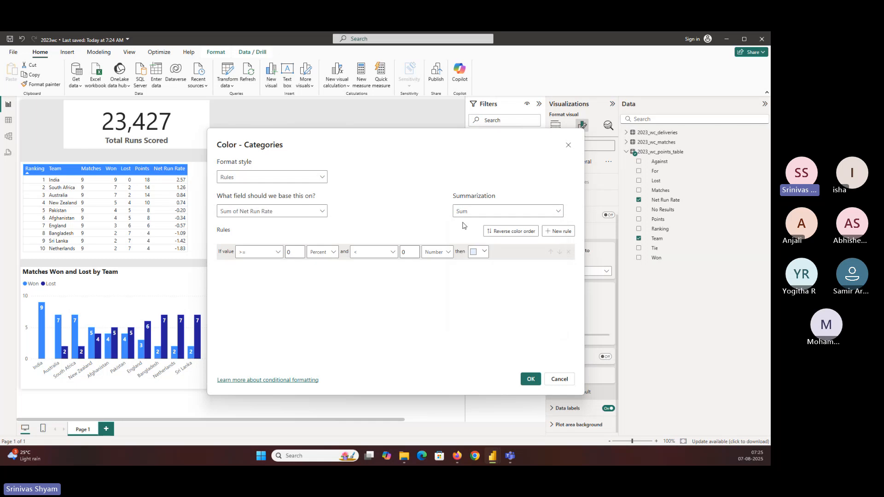
Step: Set the first color rule to values from 0 up to less than 5, with both limits as Number
left_click(294, 252)
left_click(321, 256)
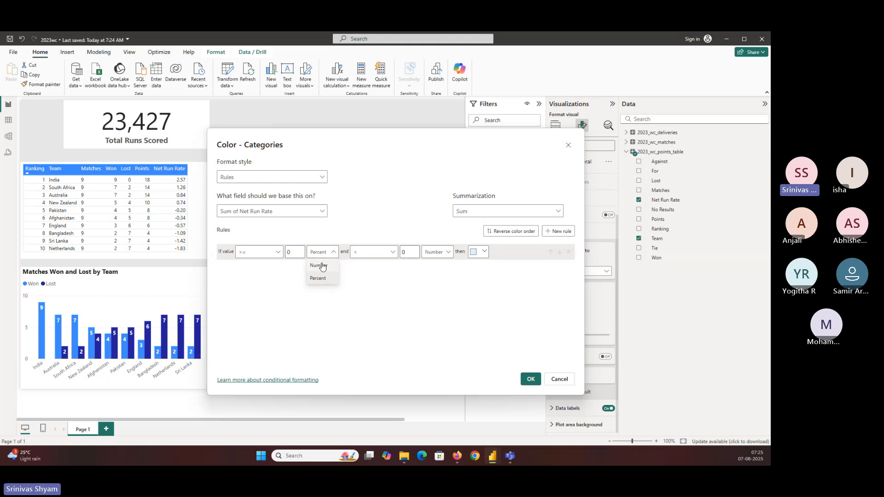
left_click(320, 265)
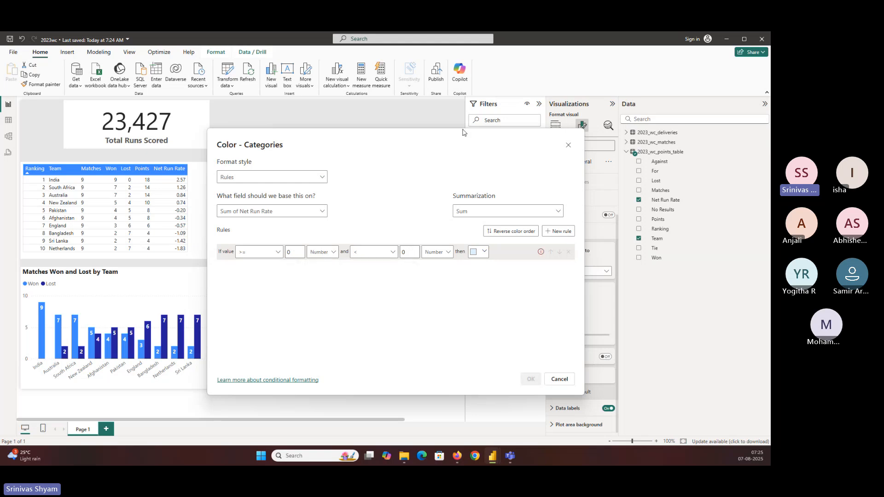
left_click_drag(449, 148, 632, 140)
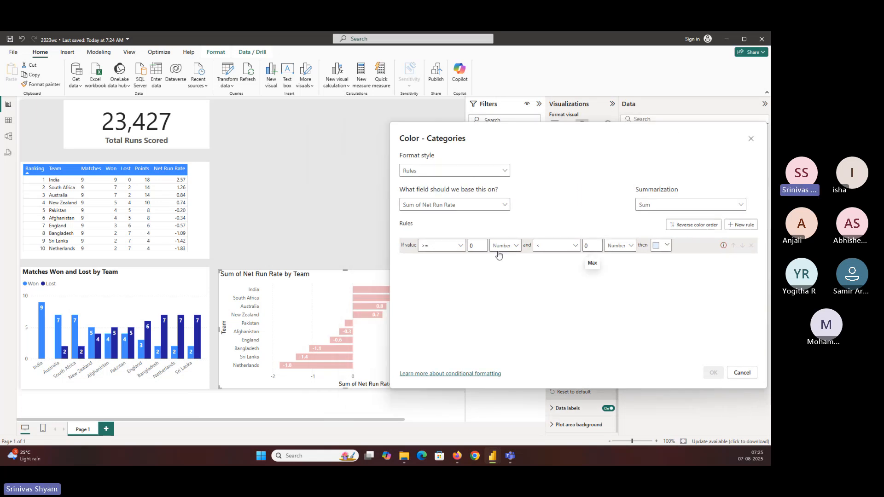
left_click_drag(505, 132, 571, 135)
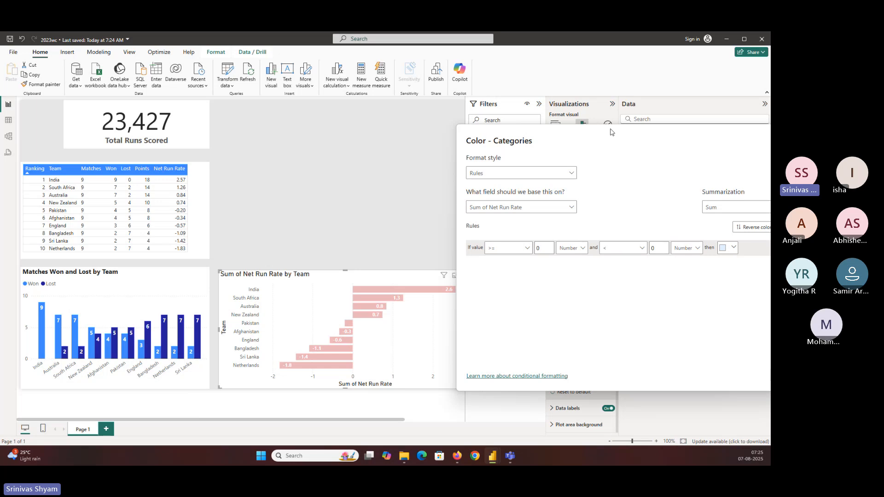
left_click_drag(588, 135, 341, 147)
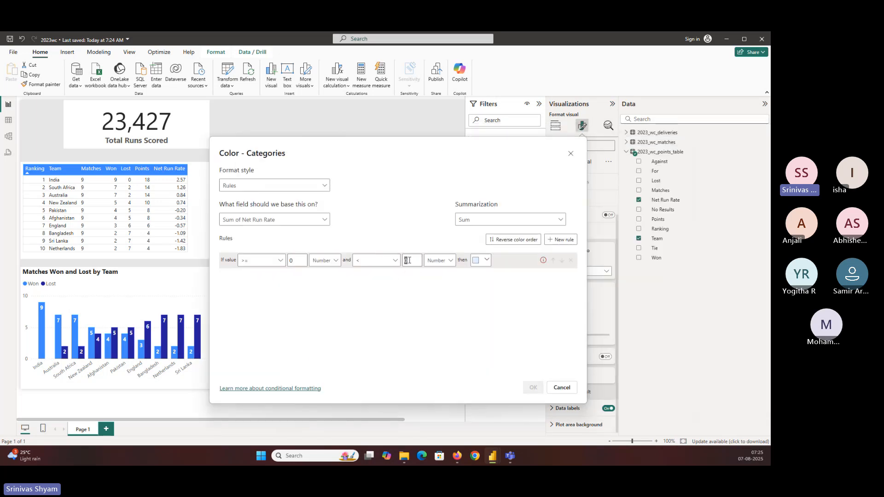
key("BackSpace")
type("5")
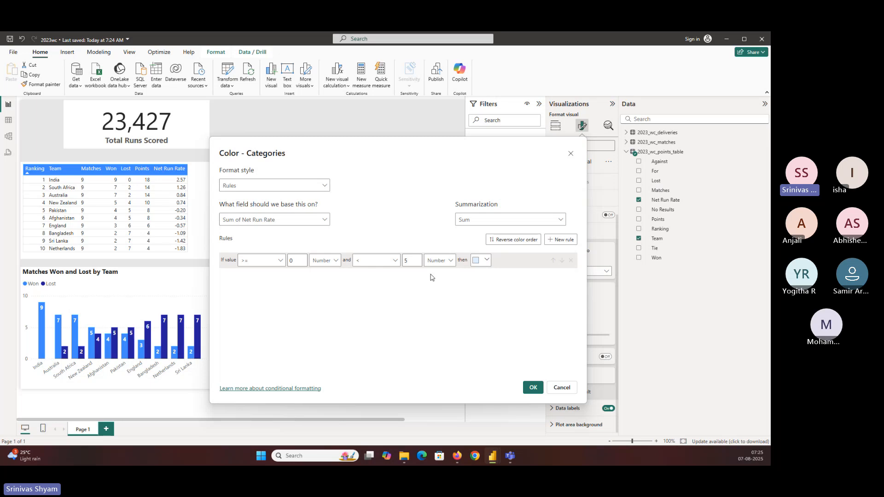
Step: Pick a custom green as the color for the 0 to 5 rule
left_click(481, 266)
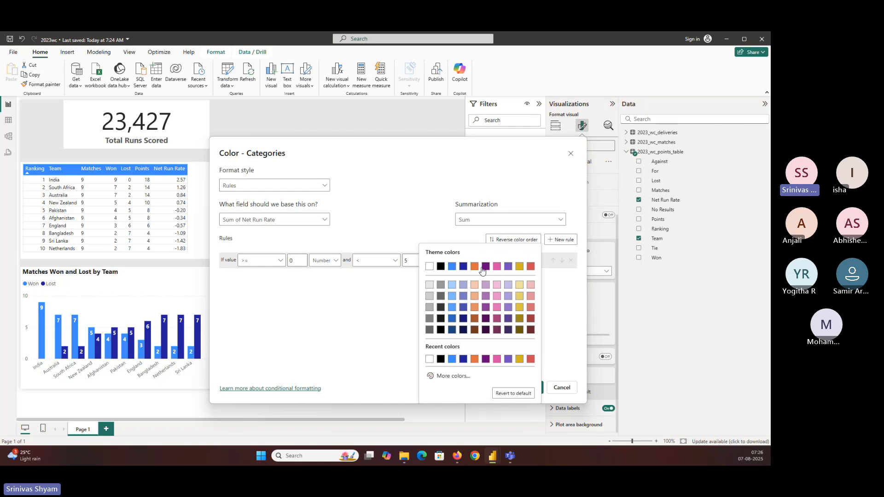
left_click(445, 377)
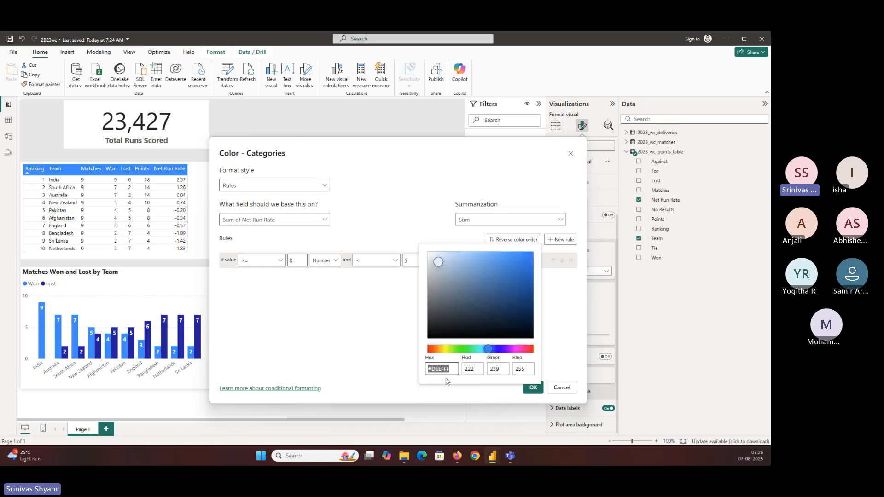
left_click(464, 350)
left_click(517, 262)
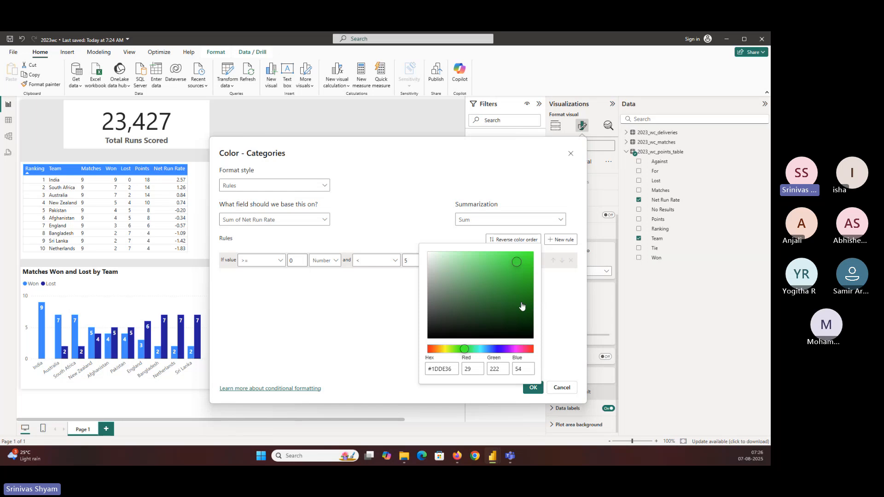
left_click(366, 330)
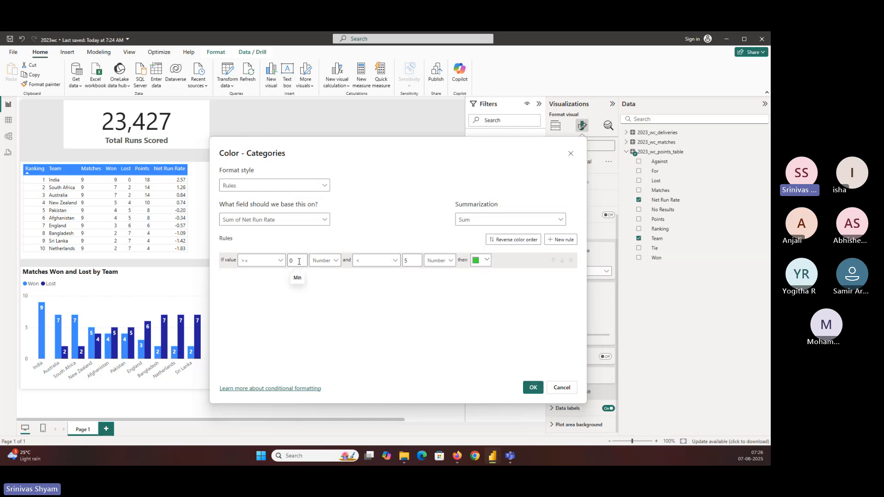
Step: Add a second color rule for values from -5 up to less than 0, with both limits as Number
left_click(558, 242)
left_click(267, 277)
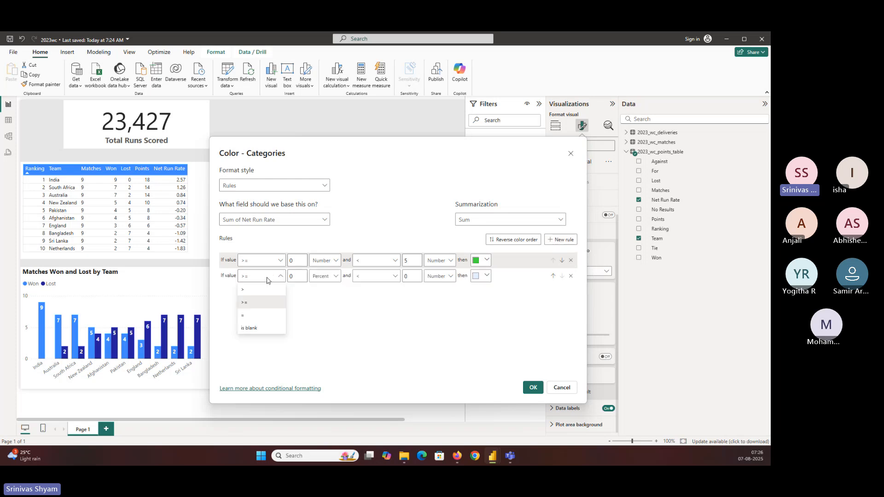
left_click(279, 278)
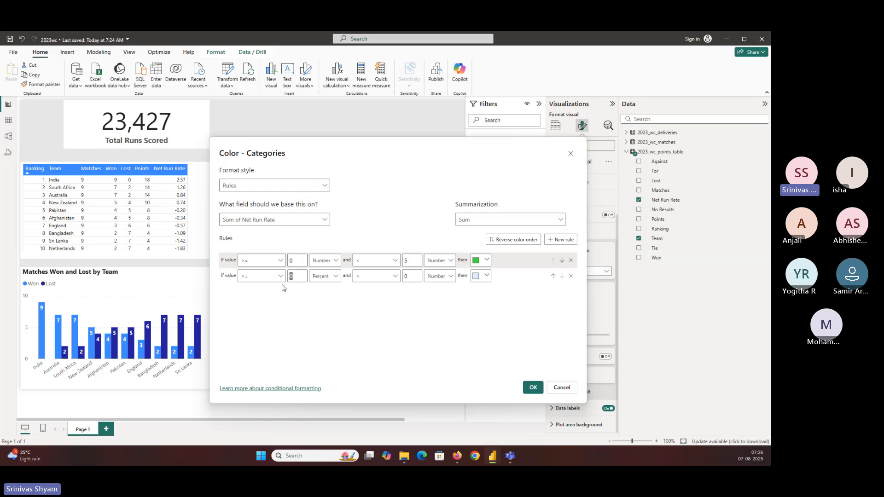
key("BackSpace")
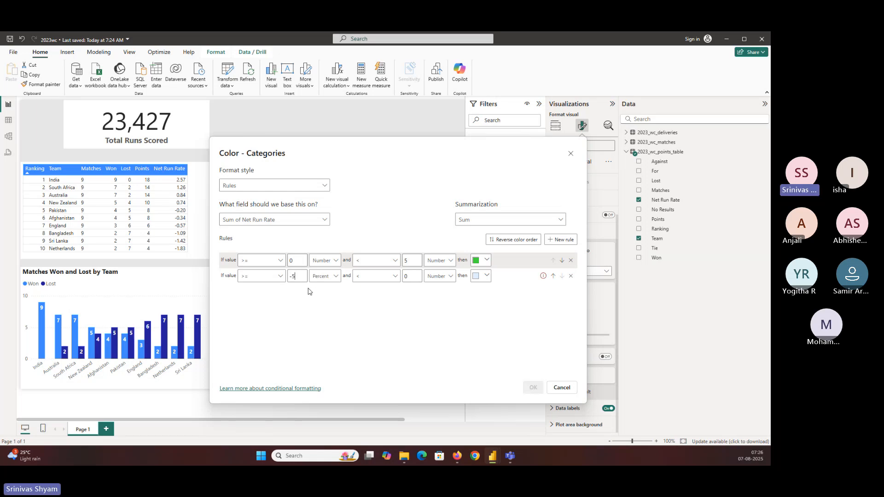
left_click(325, 283)
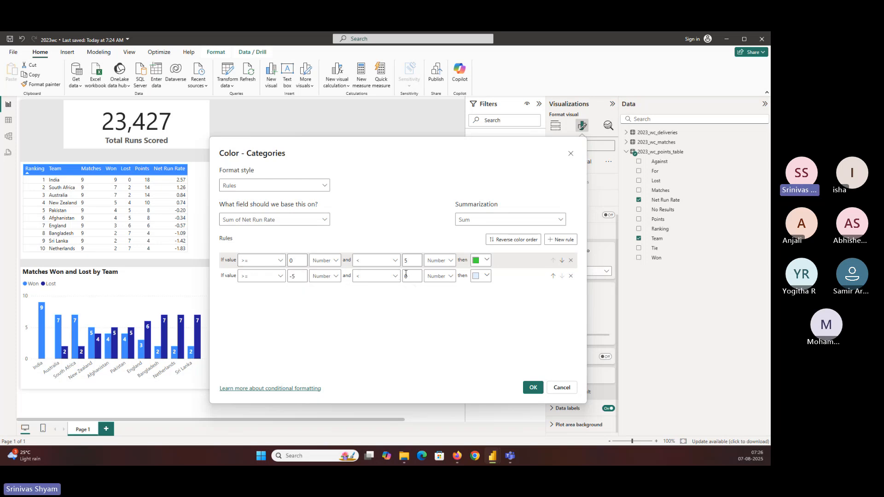
Step: Pick a custom light red for the -5 to 0 rule and apply the conditional formatting to the bars
left_click(488, 278)
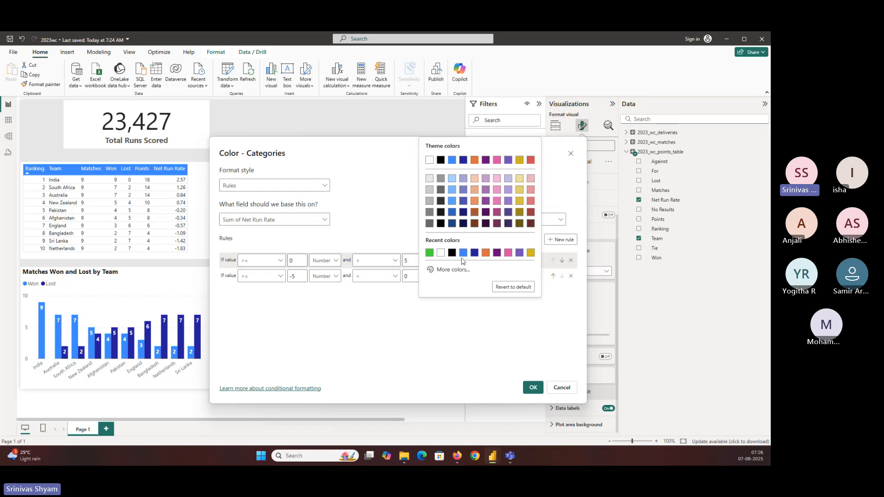
left_click(457, 270)
left_click(430, 242)
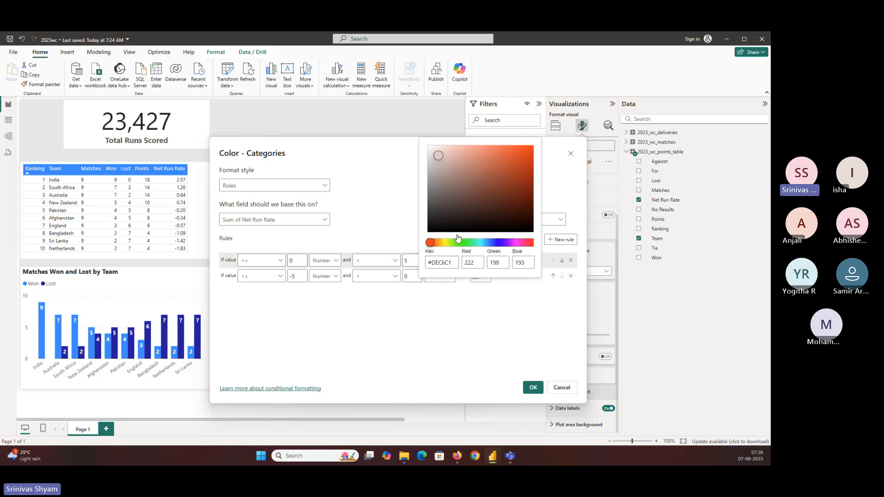
left_click(480, 163)
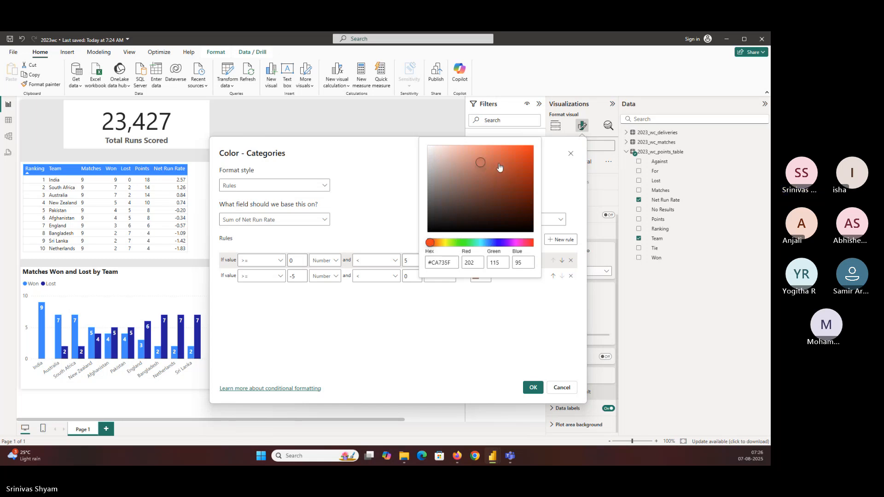
left_click(497, 164)
left_click(512, 160)
left_click(427, 243)
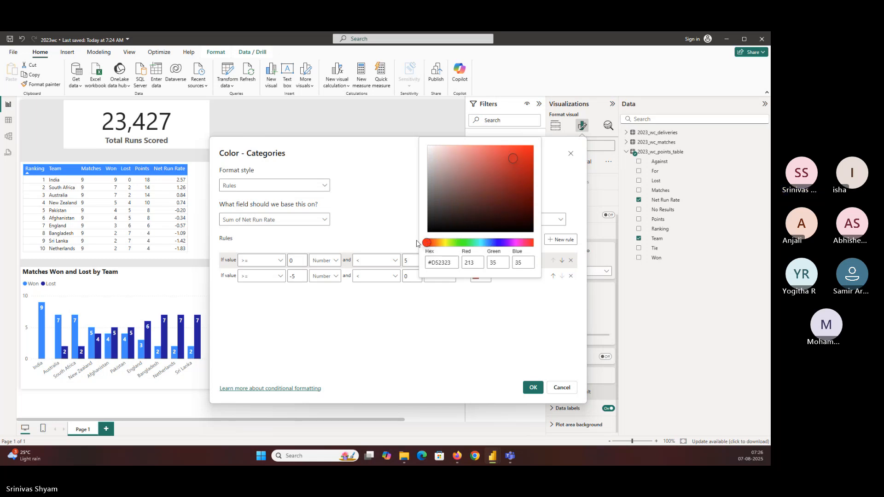
left_click(521, 157)
left_click(515, 169)
left_click(504, 168)
left_click(512, 158)
left_click(499, 158)
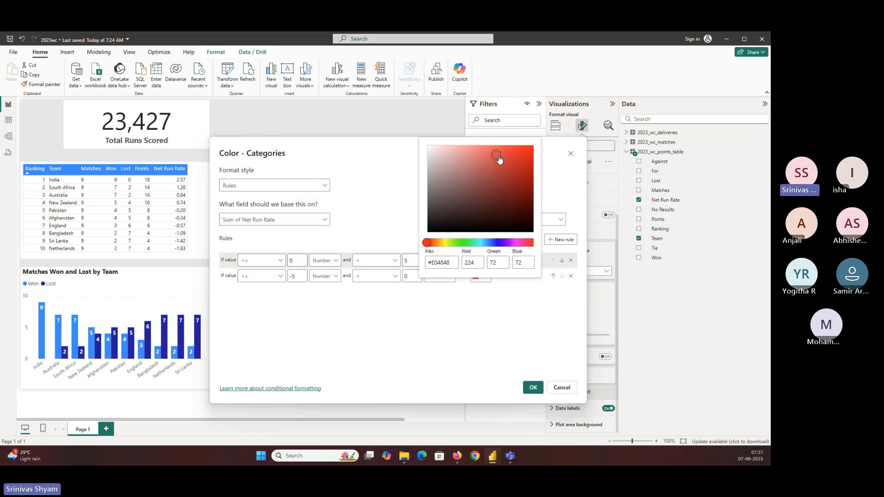
left_click(491, 158)
left_click(483, 155)
left_click(537, 361)
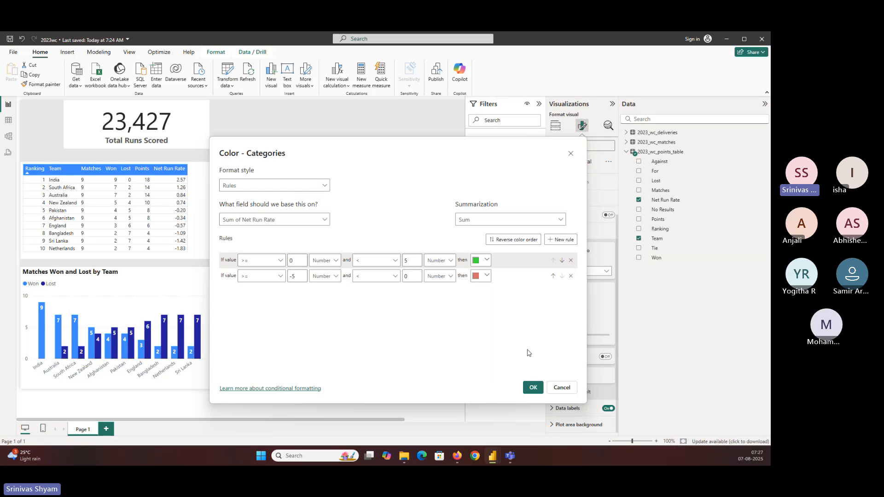
left_click(534, 388)
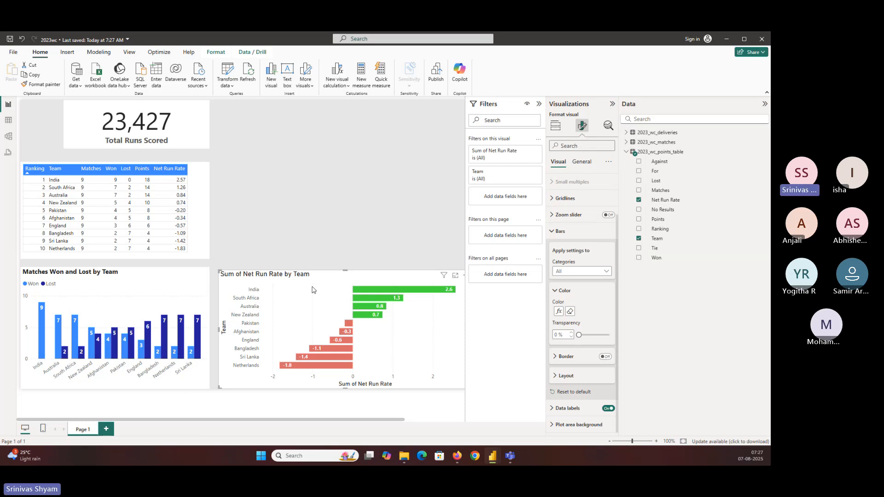
Step: Rename the bar chart's X-axis field to Net Run Rate and extend the chart's corner slightly to align it with the column chart
left_click(555, 125)
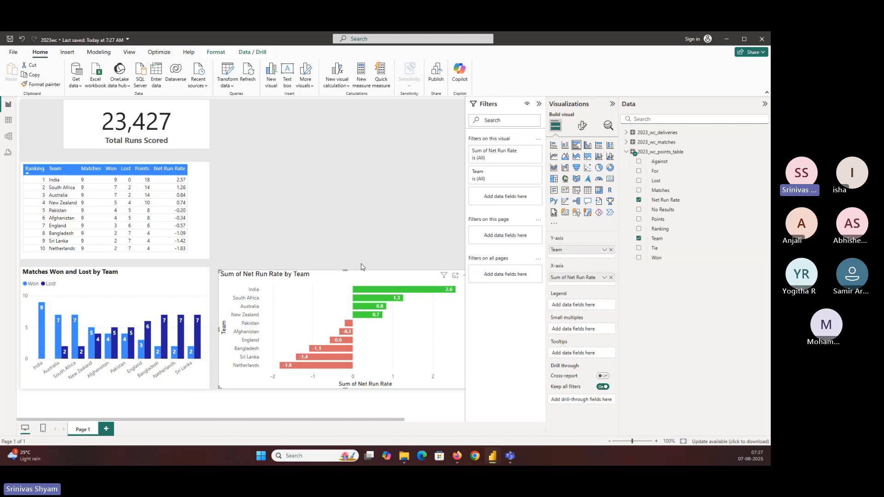
double_click(564, 277)
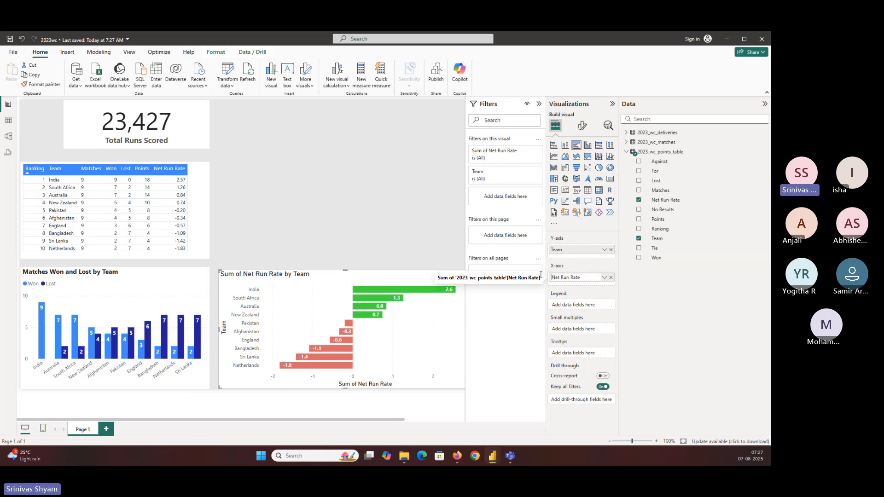
key("Return")
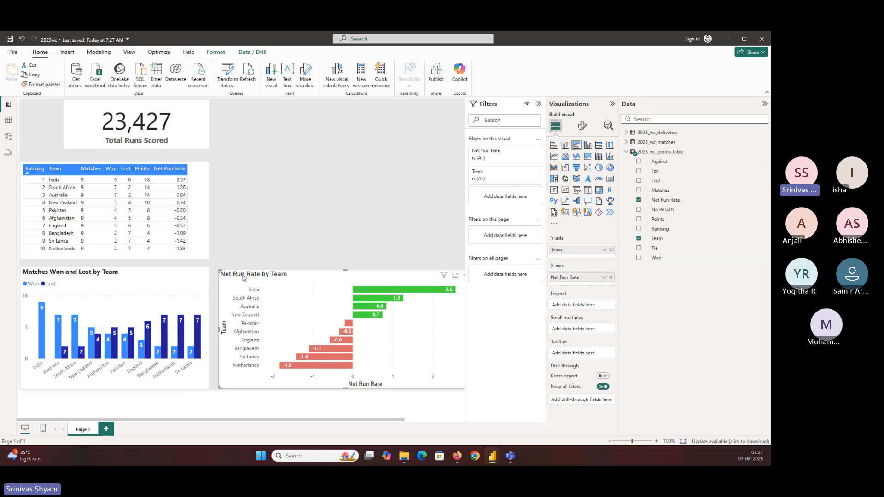
left_click_drag(220, 271, 218, 268)
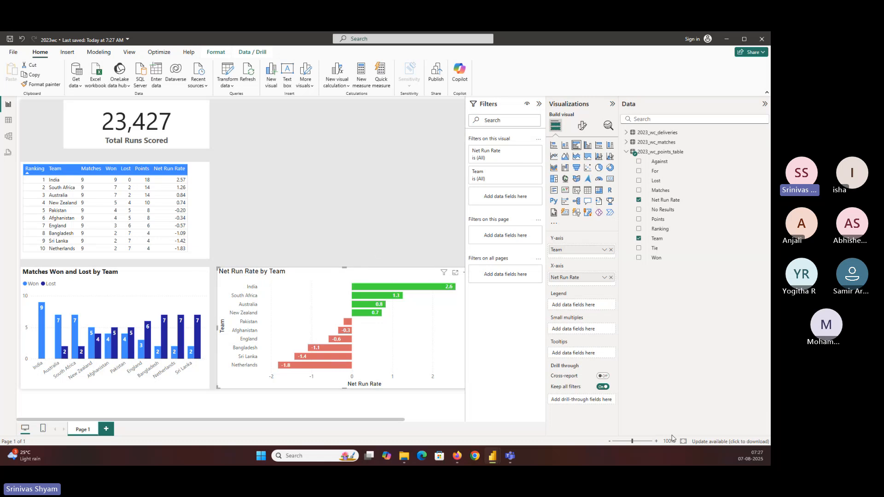
Step: Format the net run rate chart title in bold Segoe UI at size 12
left_click(582, 126)
left_click(580, 162)
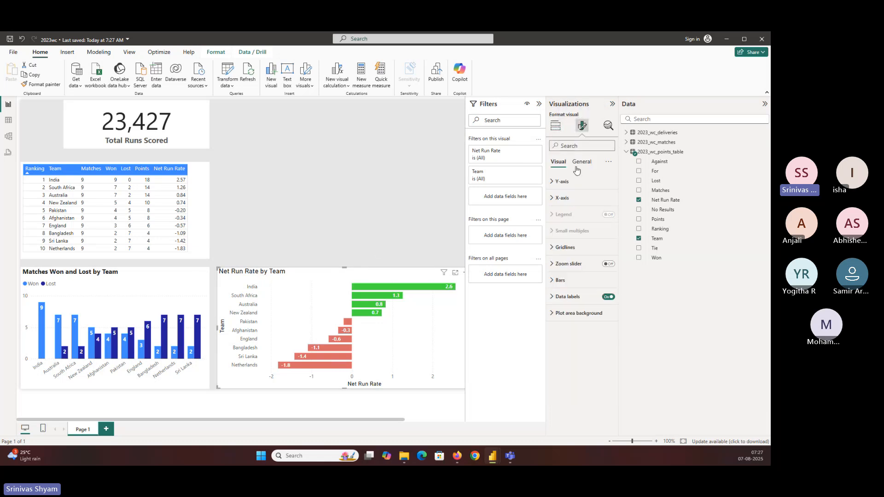
left_click(561, 198)
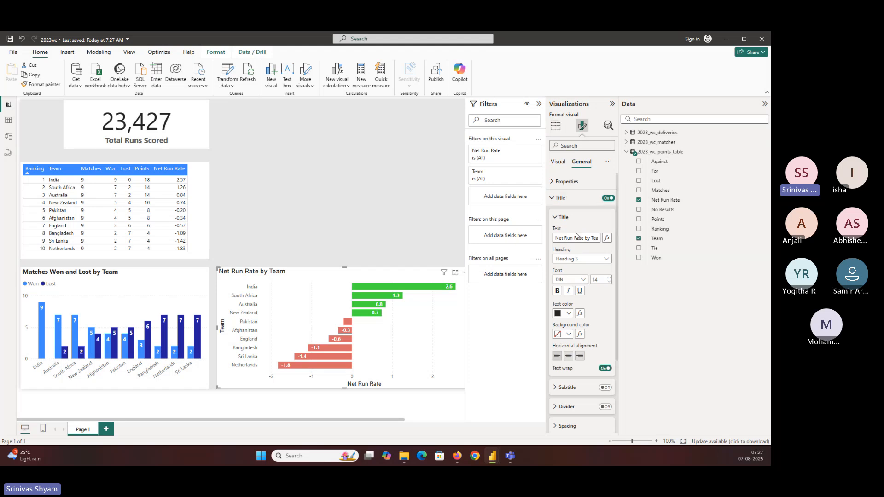
left_click(570, 280)
scroll(578, 350, "down", 3)
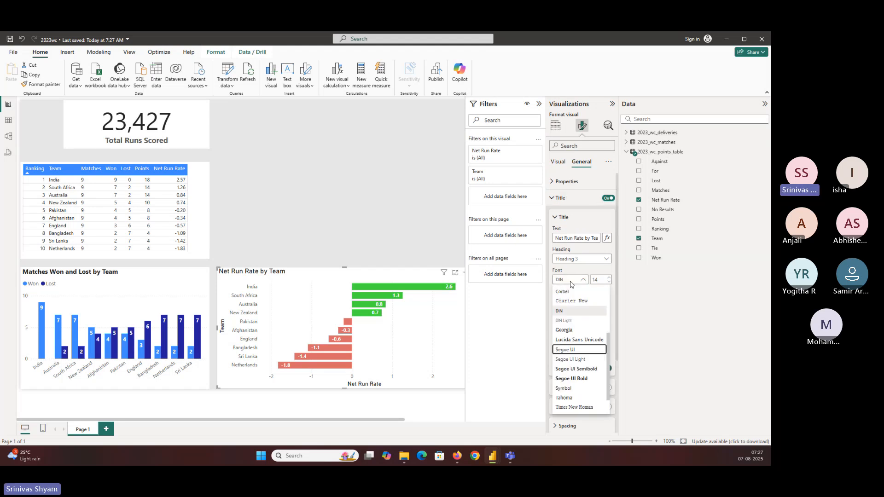
left_click(573, 345)
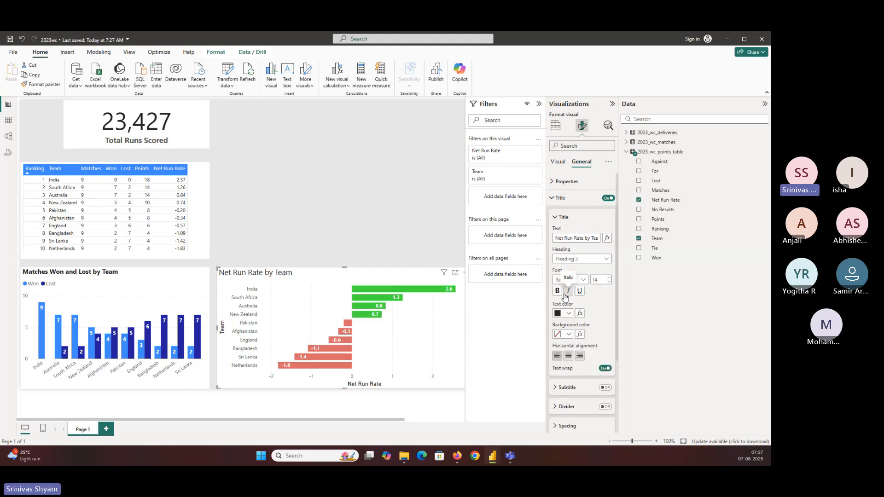
left_click(557, 291)
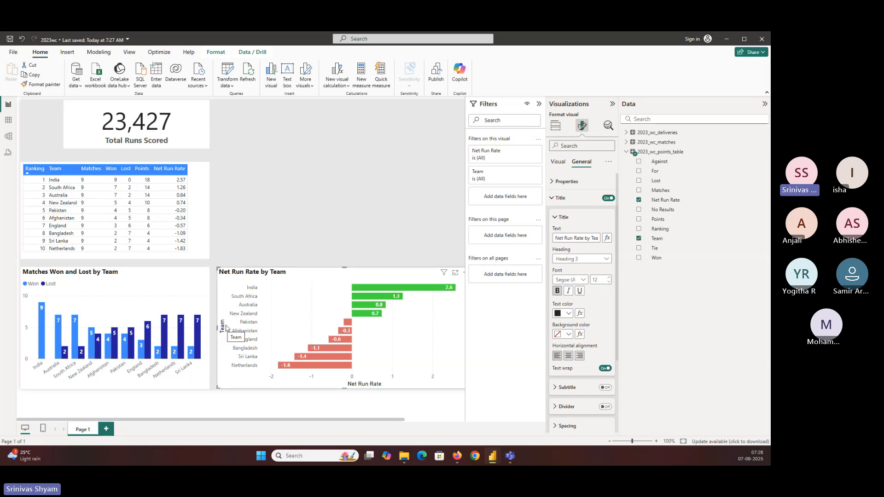
Step: Turn off the bar chart's Y-axis title, keeping the Y-axis values and the X-axis title on
left_click(556, 126)
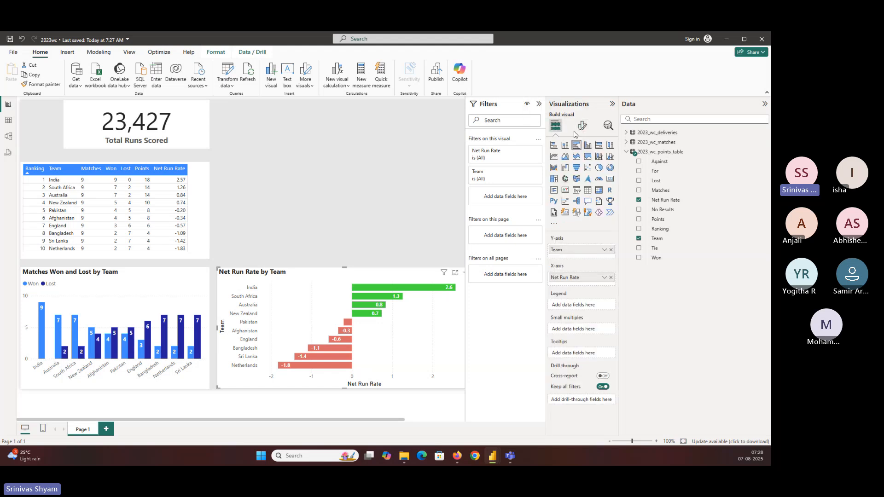
left_click(582, 126)
left_click(561, 198)
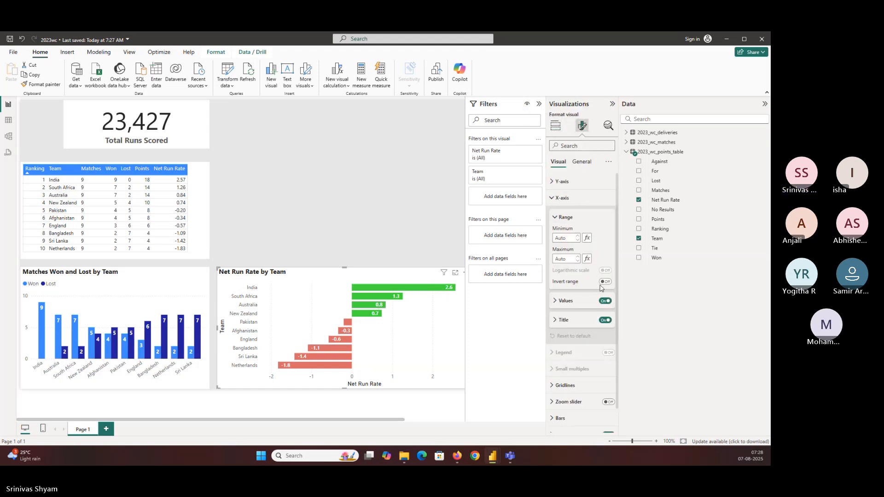
left_click(605, 320)
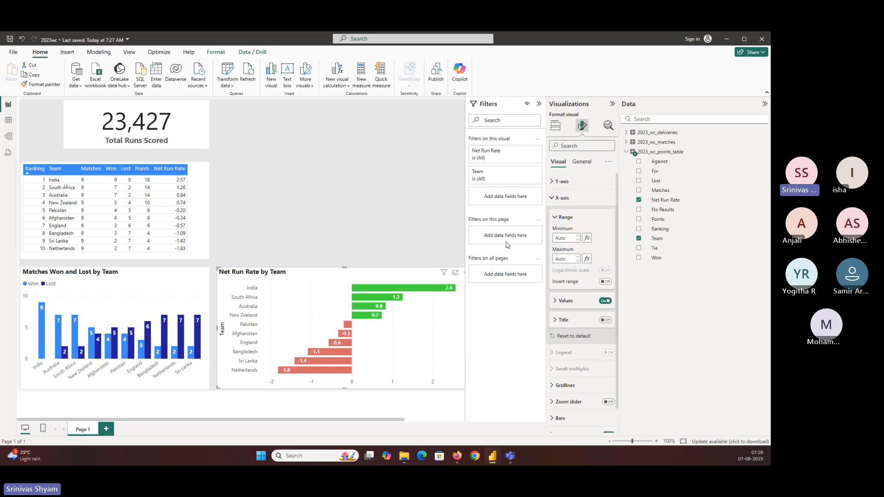
left_click(604, 319)
left_click(580, 181)
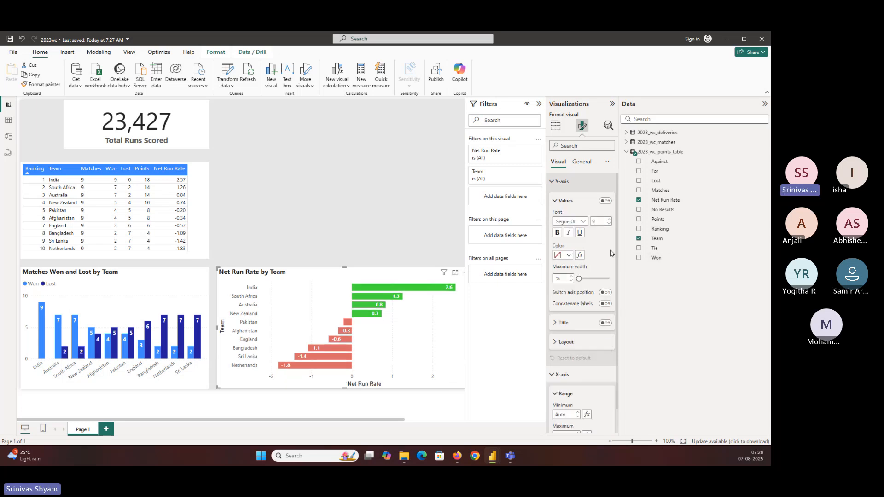
left_click(605, 201)
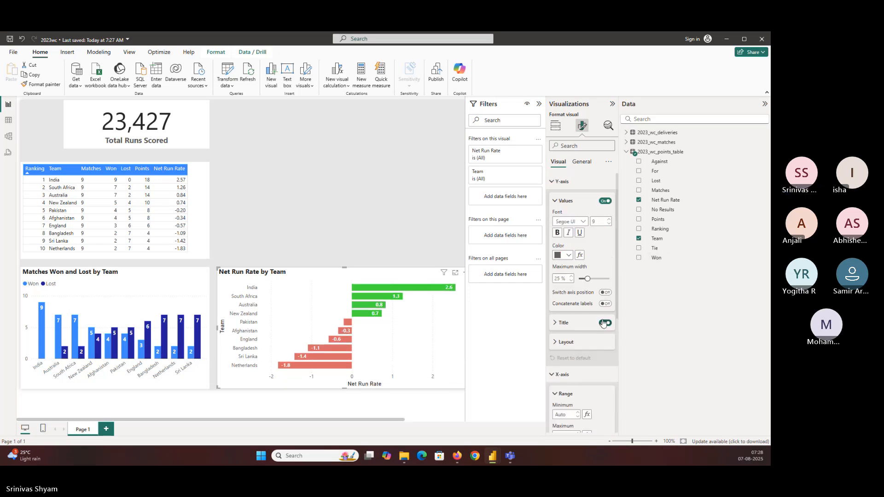
Step: Insert an empty multi-row card and shrink it to fit beside the points table, above the net run rate chart
left_click(313, 194)
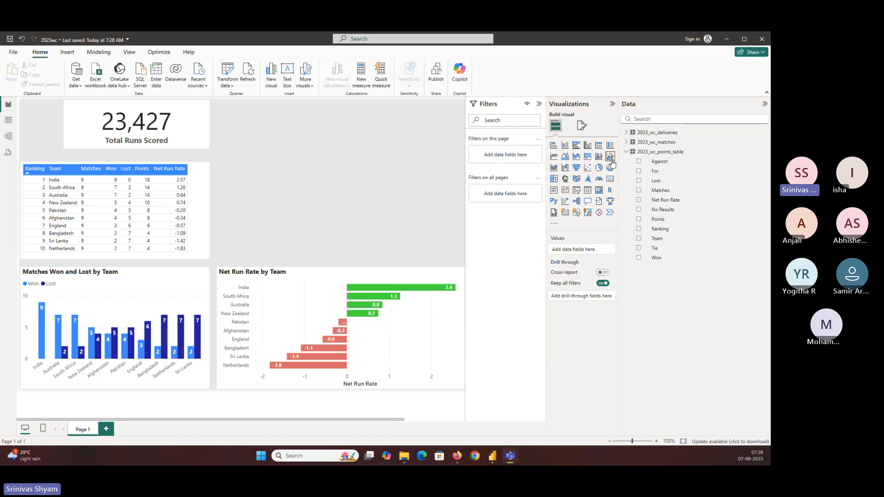
left_click(627, 153)
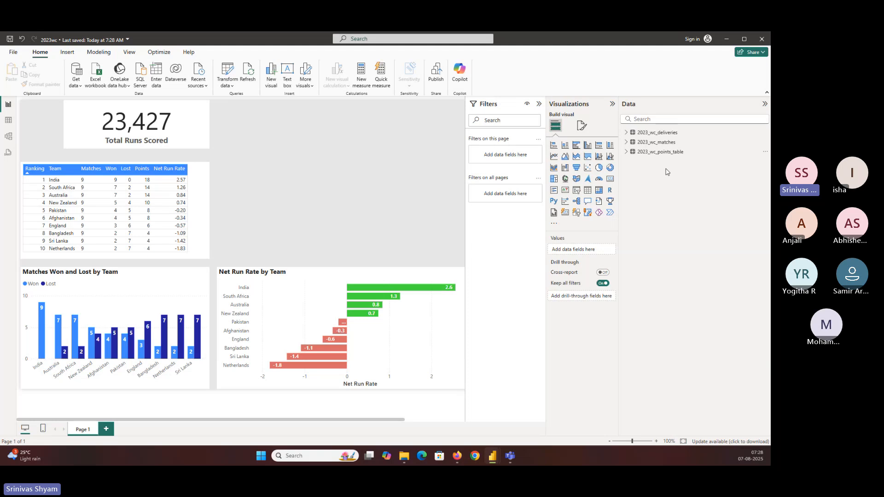
left_click(554, 190)
left_click_drag(323, 205, 331, 208)
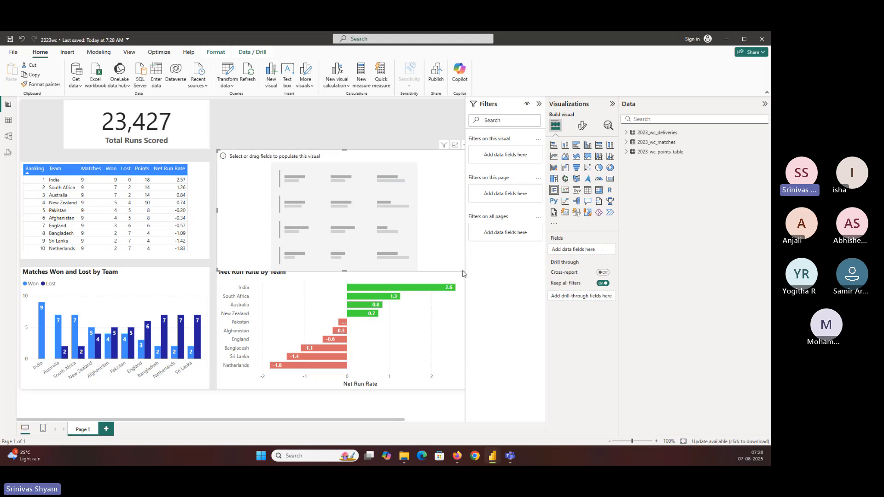
left_click_drag(458, 264, 327, 262)
left_click_drag(286, 223, 307, 218)
left_click_drag(344, 145, 312, 168)
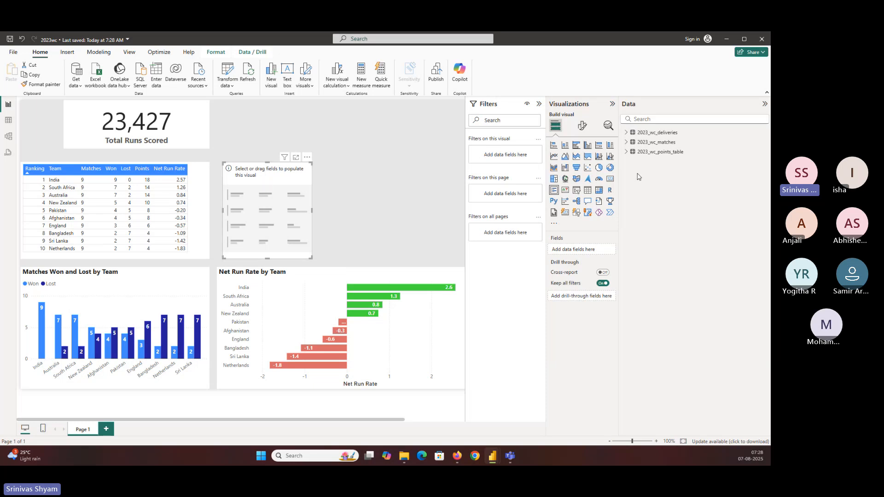
Step: Filter the striker column of the 2023_wc_deliveries table data to V Kohli and examine the ball-by-ball rows
left_click(626, 133)
left_click(626, 133)
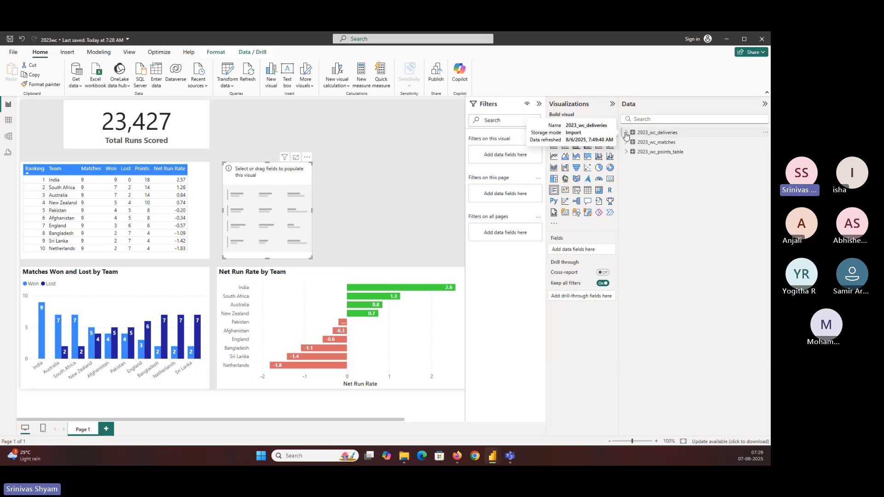
left_click(8, 120)
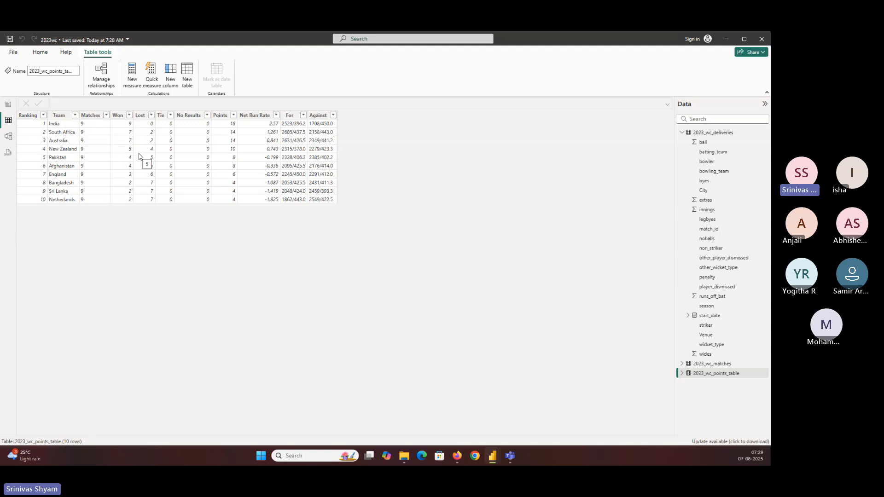
left_click(737, 134)
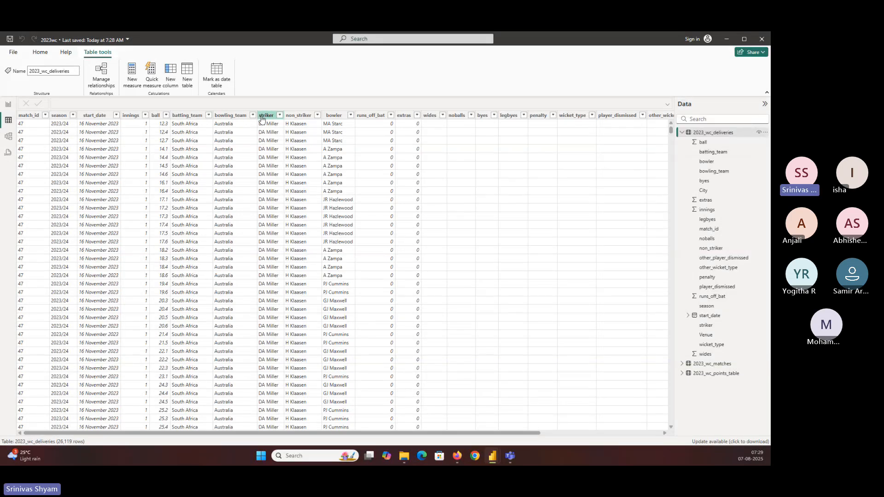
left_click(280, 115)
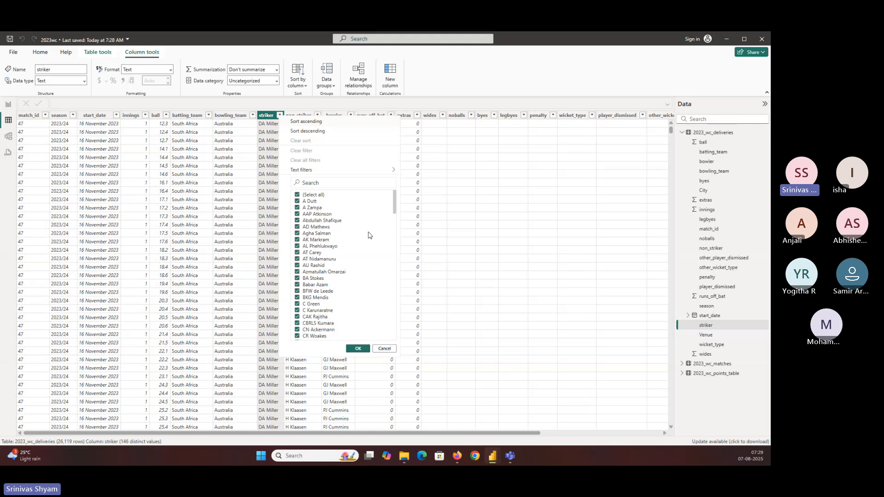
left_click(338, 183)
type("kohli")
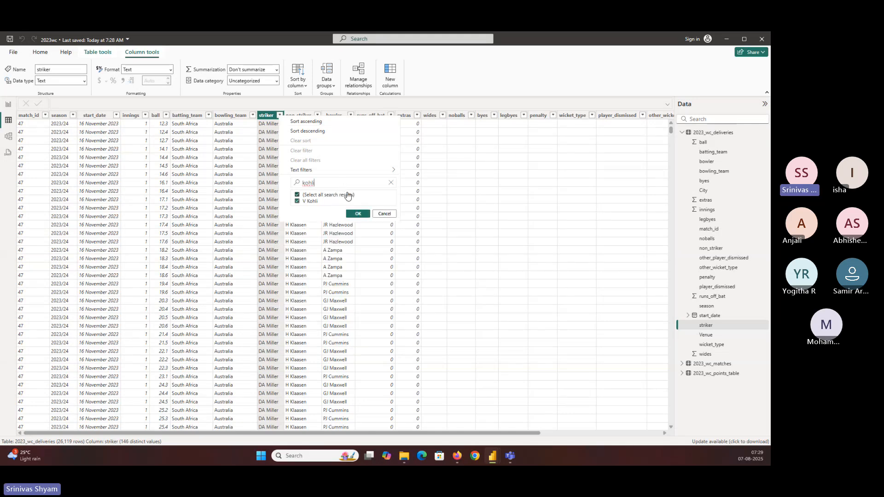
key("Return")
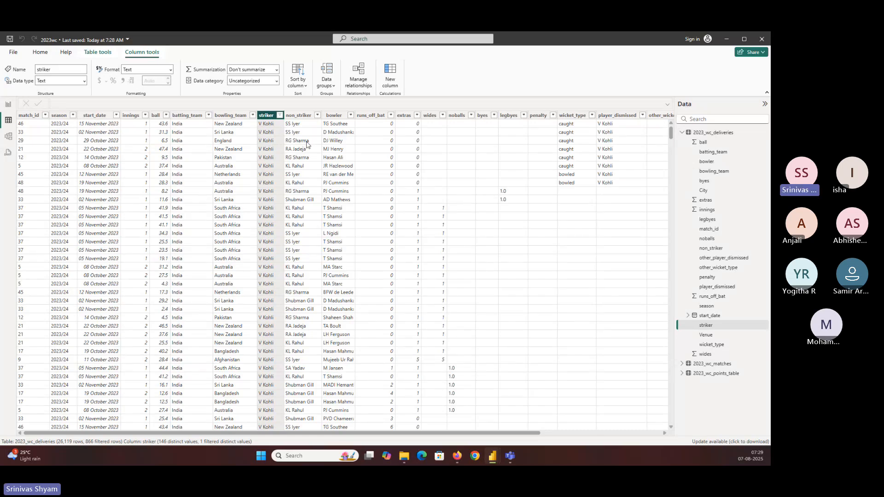
scroll(378, 154, "down", 1)
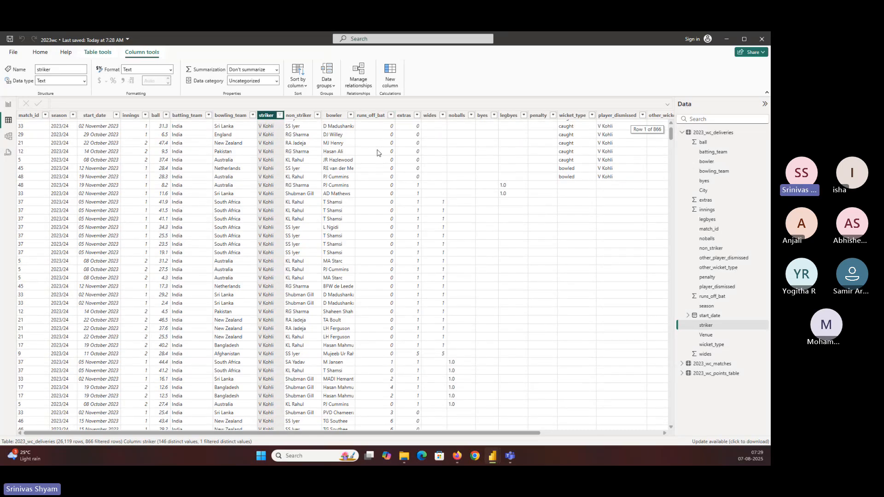
scroll(378, 153, "down", 20)
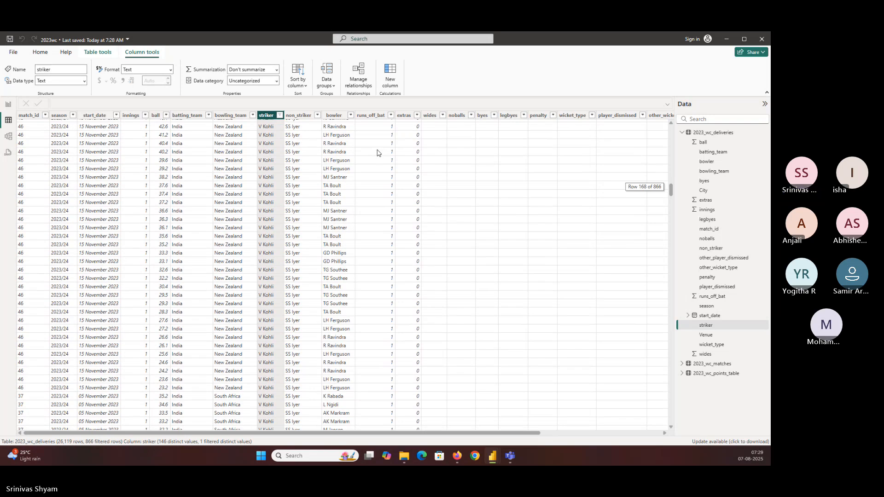
scroll(376, 153, "up", 20)
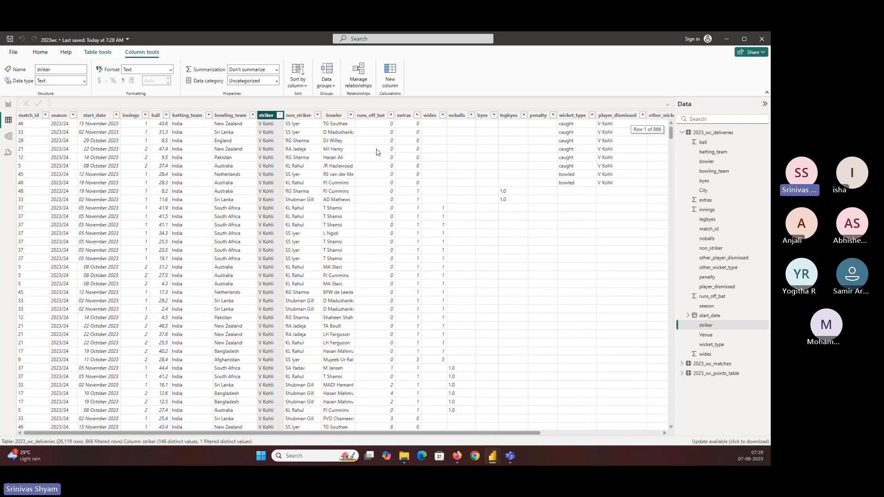
Step: Add the striker and runs_off_bat fields from 2023_wc_deliveries to the multi-row card in the report and widen the card
left_click(8, 104)
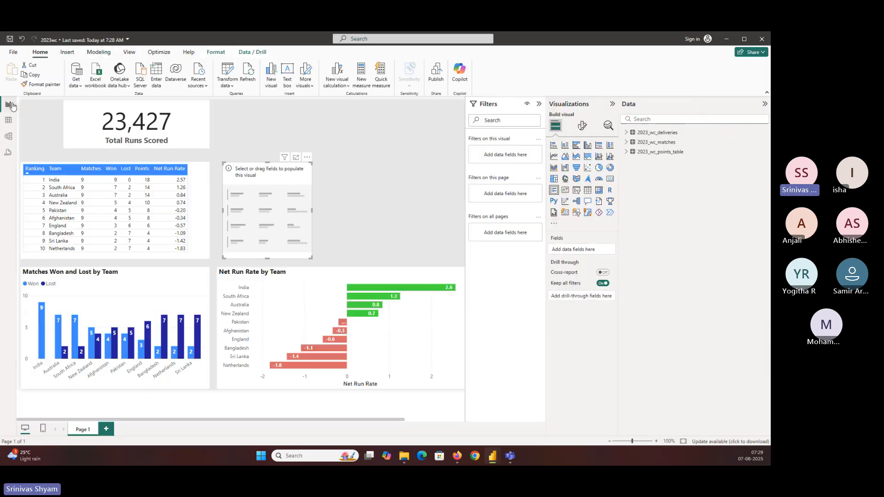
left_click(627, 133)
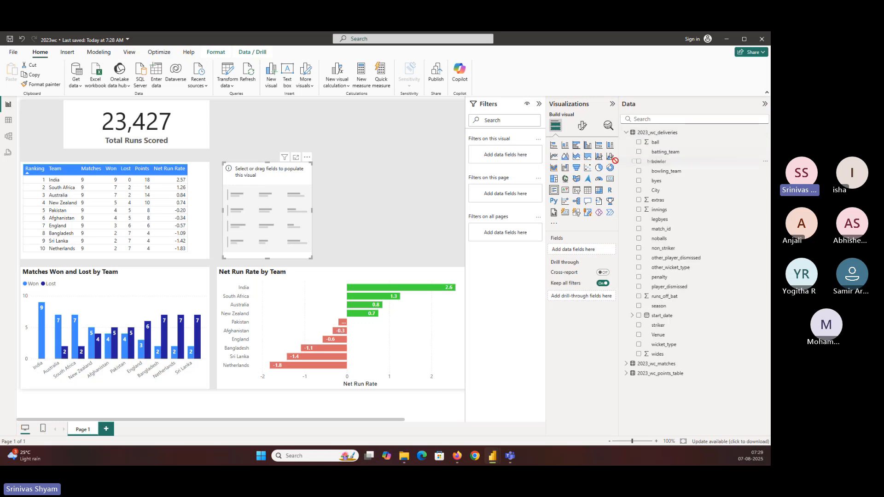
left_click_drag(619, 165, 603, 164)
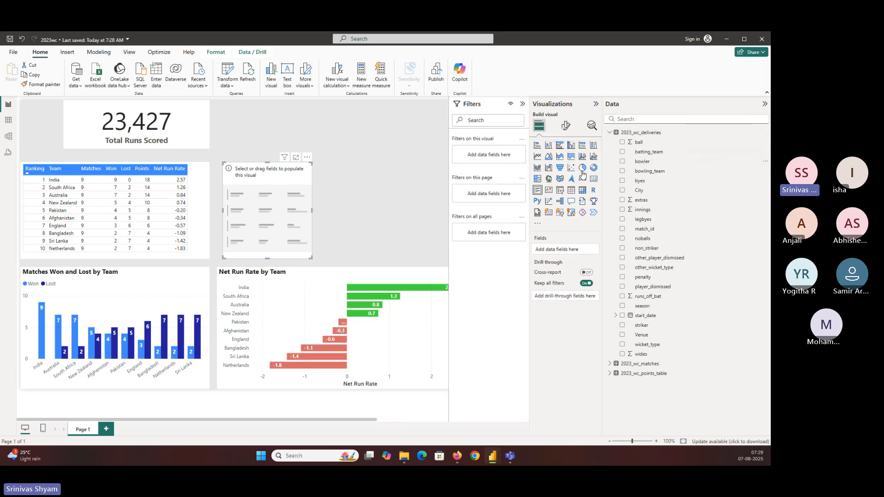
left_click(622, 326)
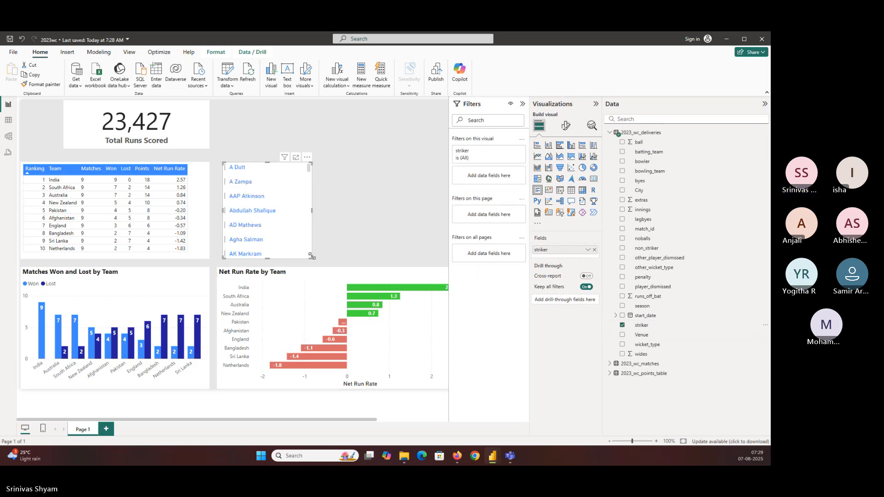
left_click_drag(312, 258, 356, 259)
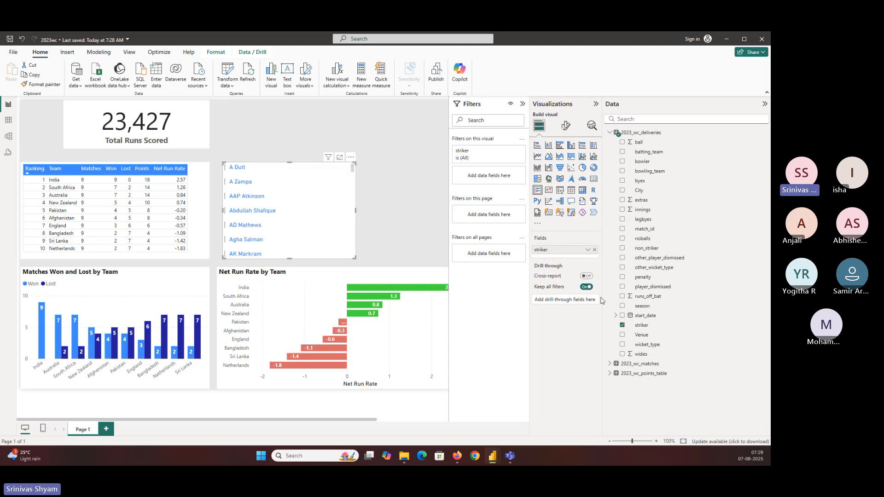
left_click_drag(641, 299, 564, 257)
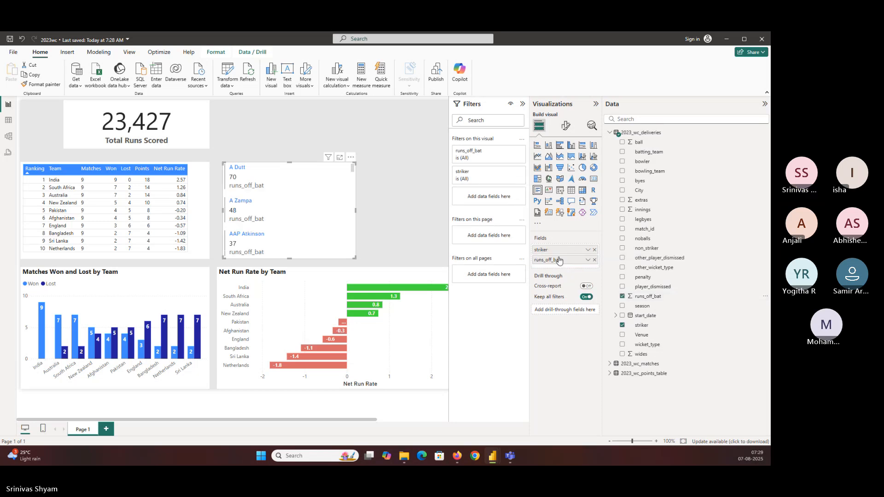
Step: Move the multi-row card slightly so its left edge aligns with the net run rate chart
left_click_drag(250, 170, 244, 171)
left_click(232, 172)
left_click(236, 175)
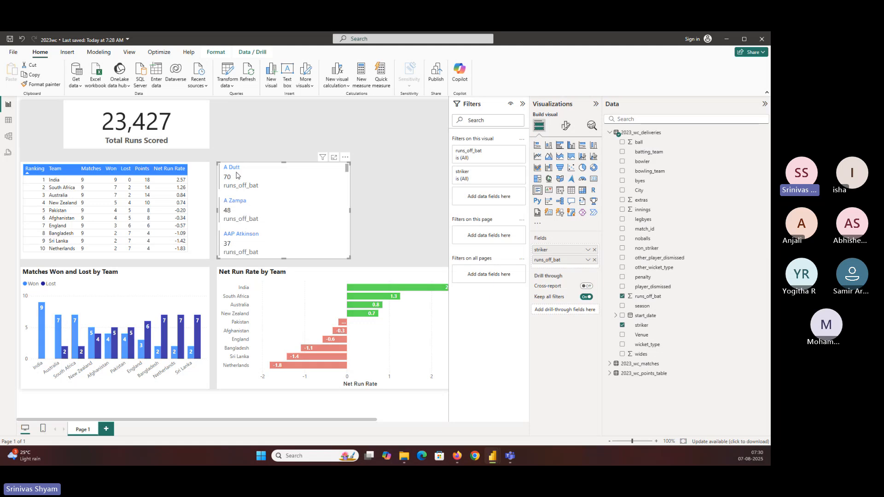
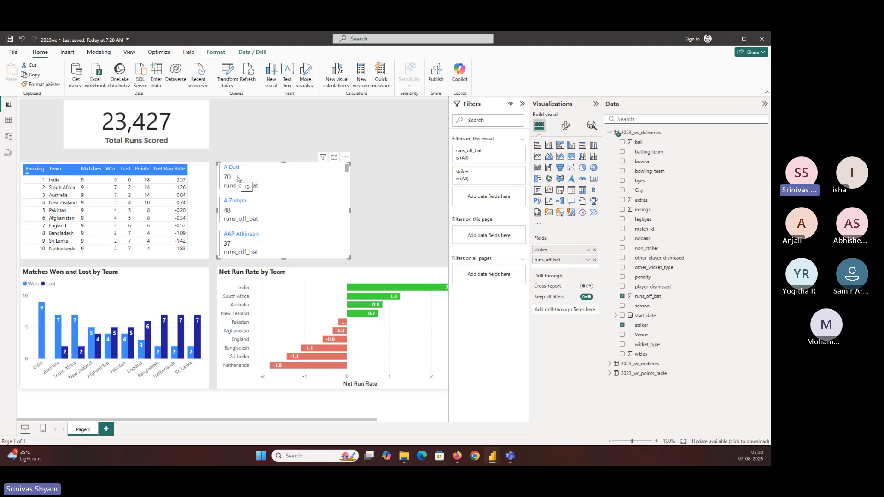
Step: Sort the batters' multi-row card by runs_off_bat in descending order and narrow the card
left_click(345, 157)
mouse_move(383, 217)
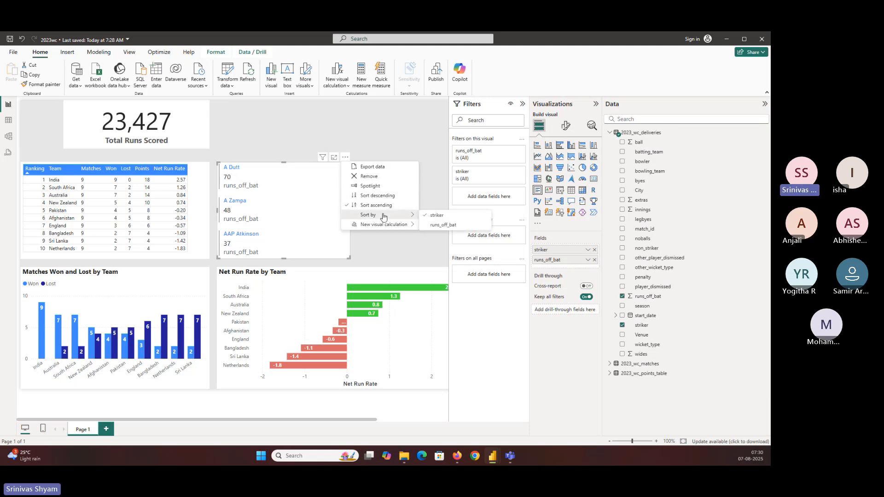
left_click(449, 225)
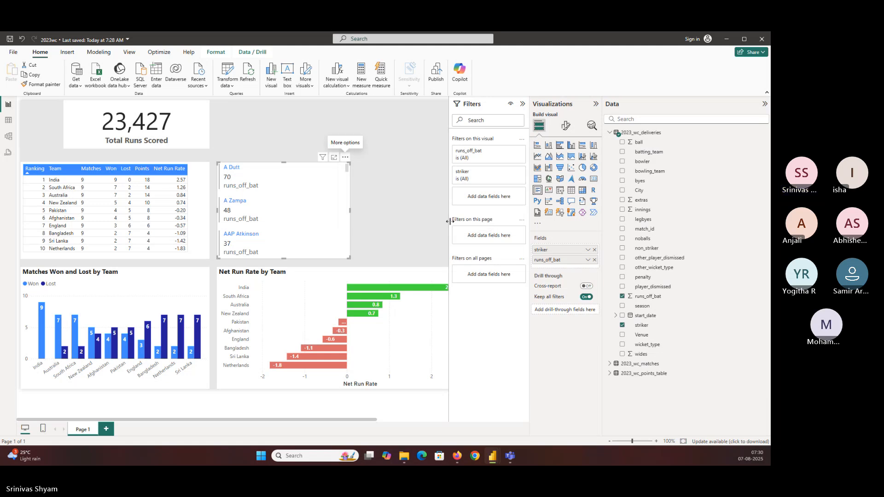
left_click(345, 158)
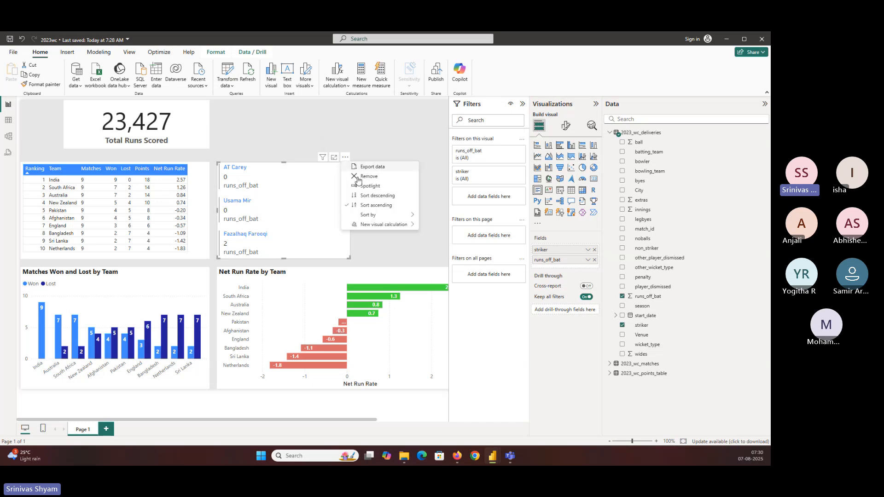
left_click(366, 199)
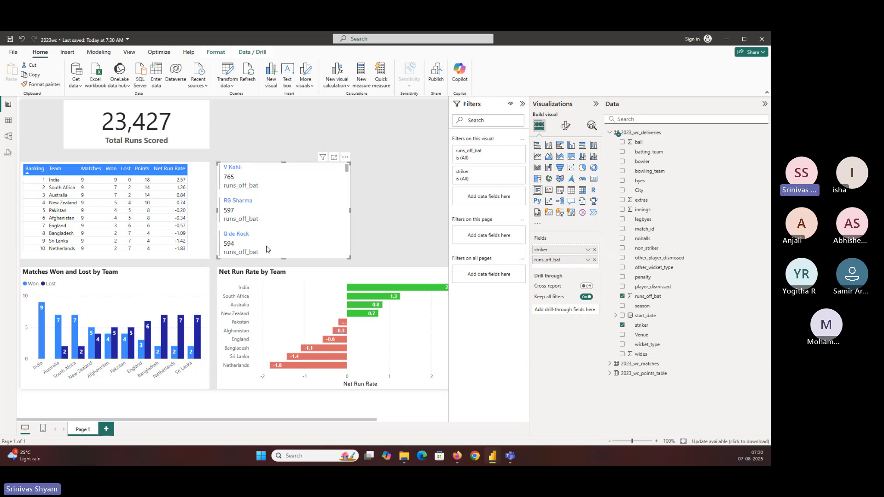
left_click_drag(349, 258, 321, 260)
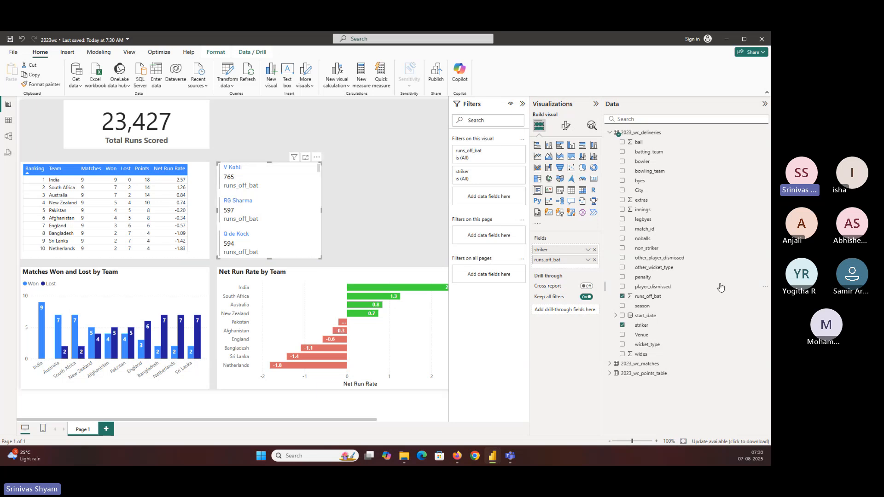
Step: Insert a second, empty multi-row card beside the batters' card, sized to fit above the net run rate chart
left_click(419, 185)
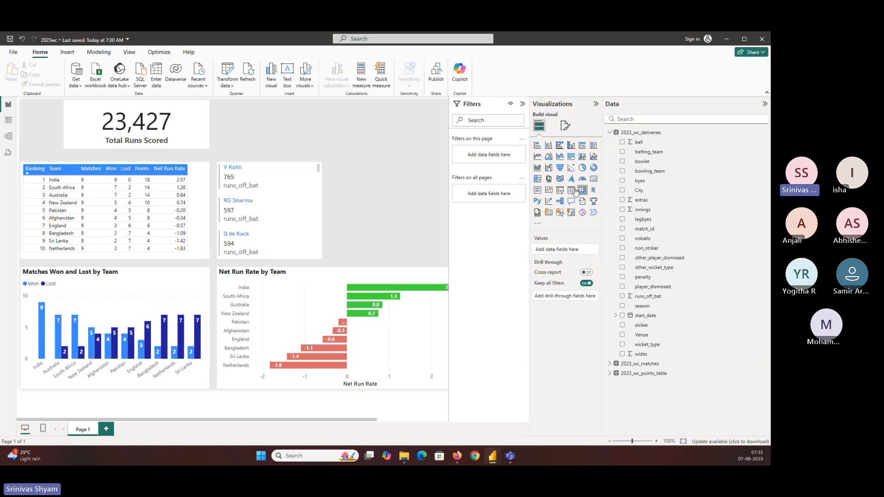
left_click(536, 190)
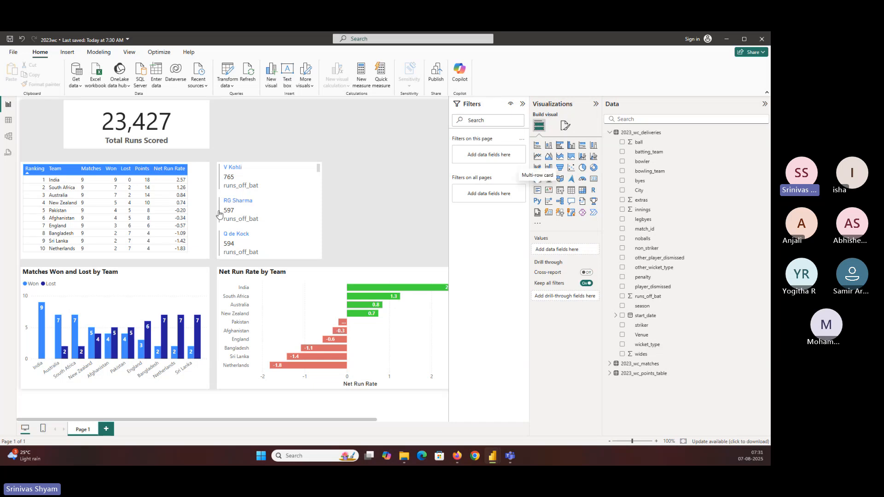
left_click_drag(282, 130, 392, 259)
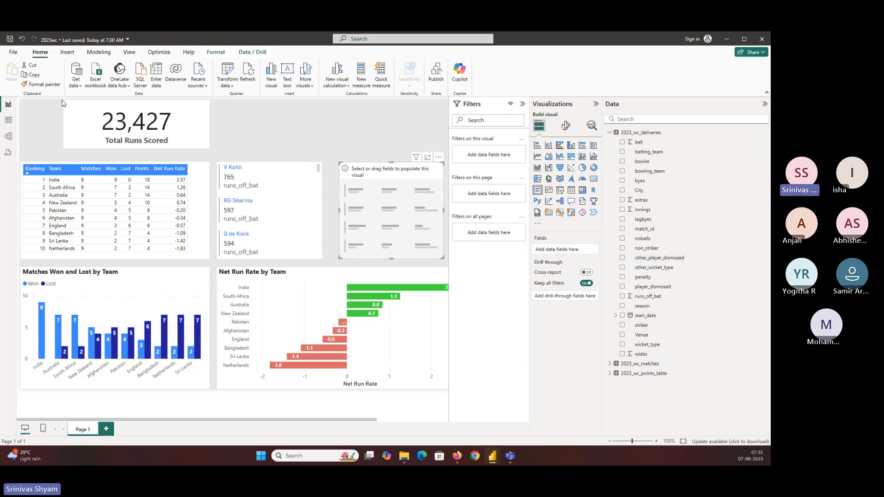
Step: Reset the striker column filter in the 2023_wc_deliveries table data so that all strikers are included
left_click(9, 121)
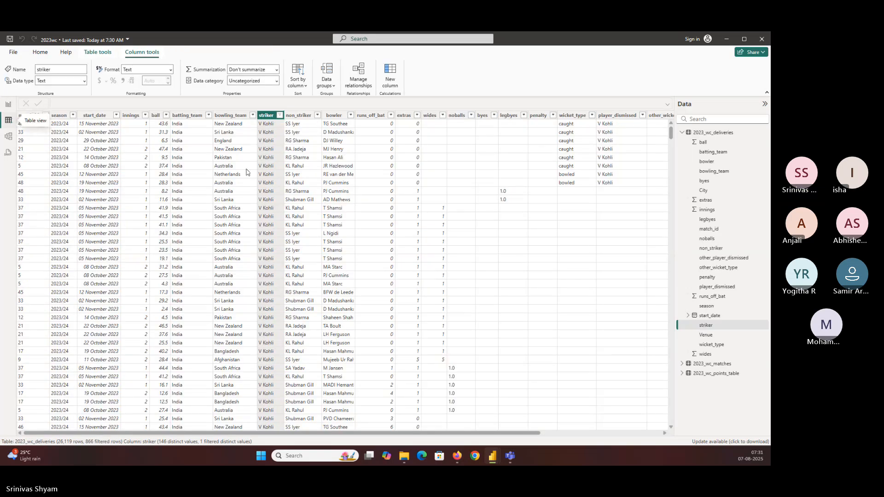
left_click(279, 115)
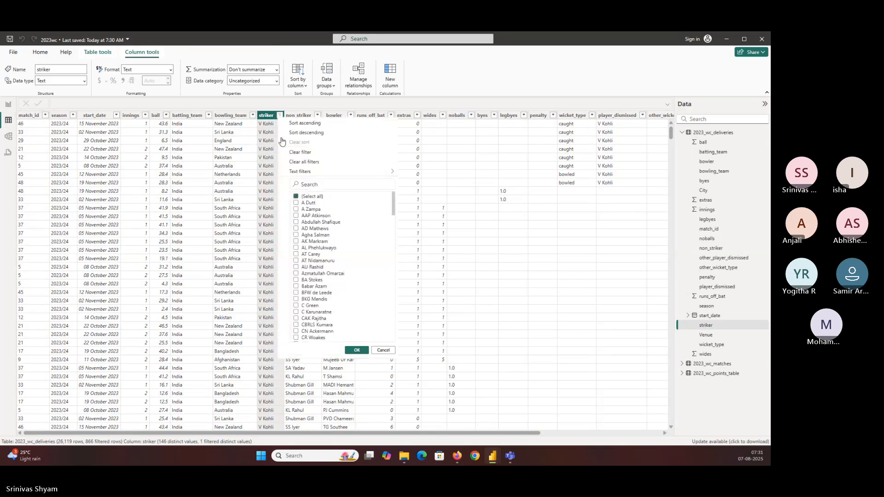
left_click(308, 198)
left_click(356, 350)
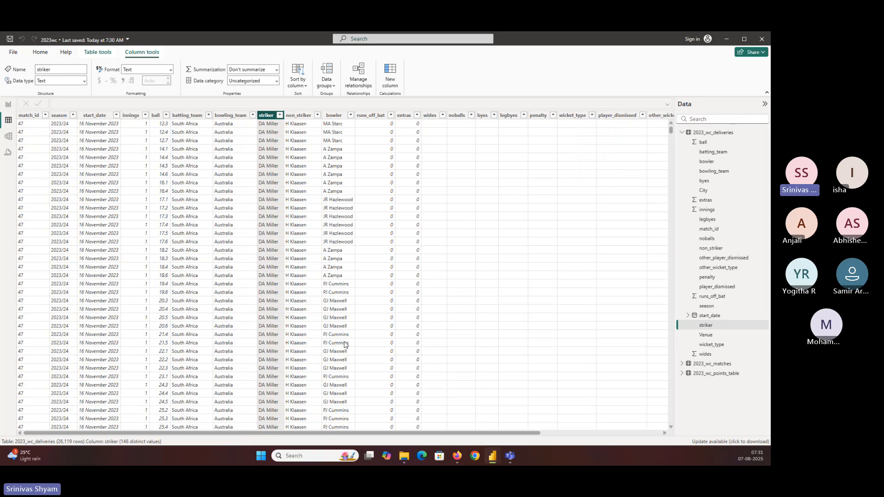
Step: Filter the bowler column of the 2023_wc_deliveries table data to A Zampa
left_click(350, 116)
left_click(378, 198)
left_click(378, 210)
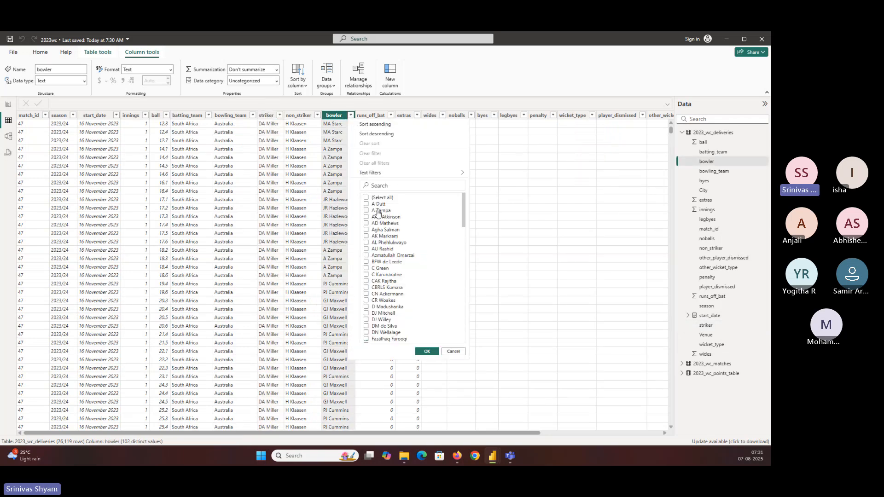
left_click(427, 352)
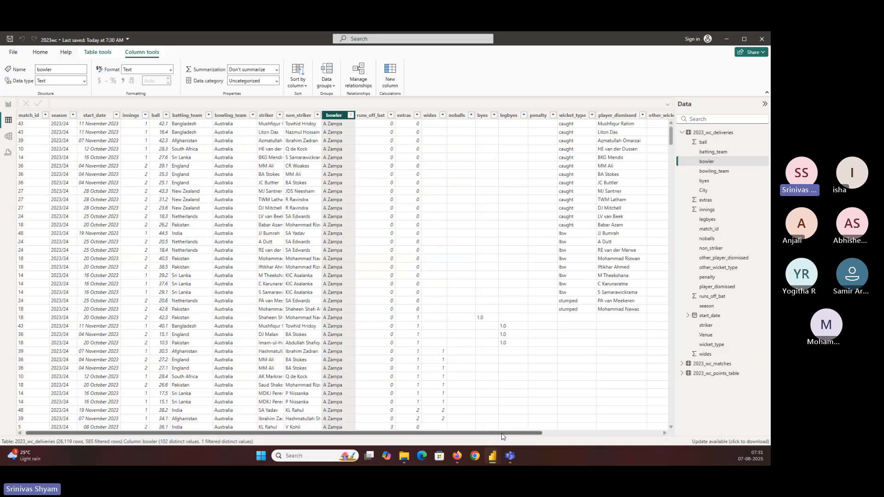
Step: Exclude blank values from the wicket_type column and examine the bowler's wicket deliveries
left_click_drag(501, 433, 567, 434)
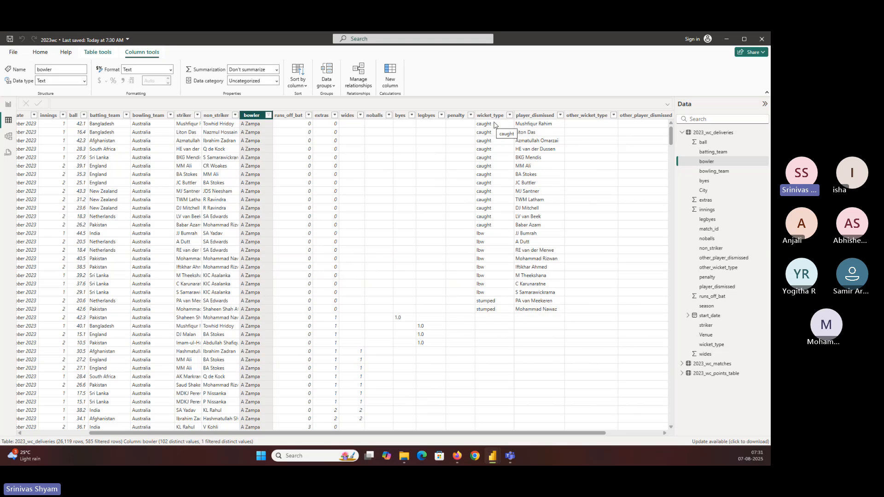
left_click(509, 116)
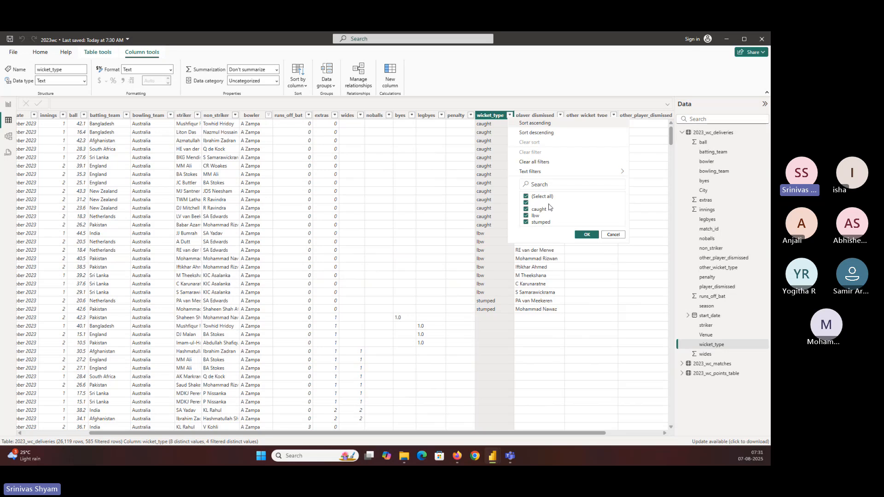
left_click(525, 202)
left_click(585, 235)
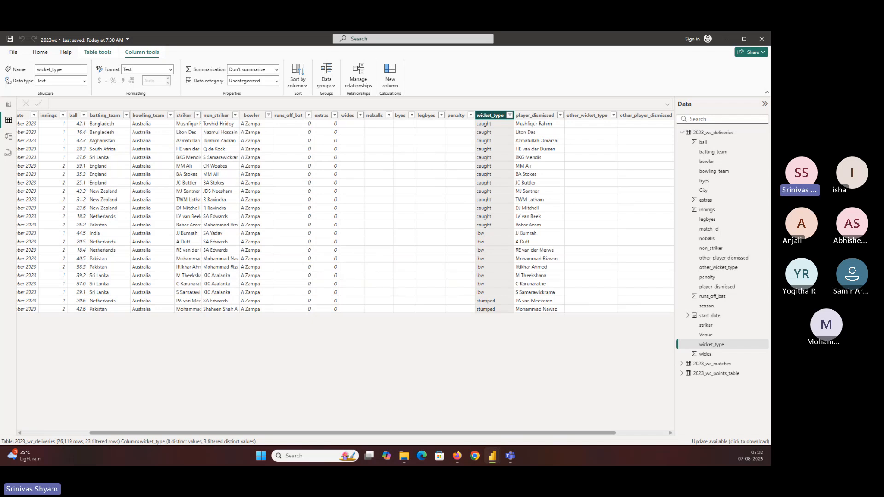
Step: Add the bowler field from 2023_wc_deliveries to the new multi-row card in the report
left_click(9, 104)
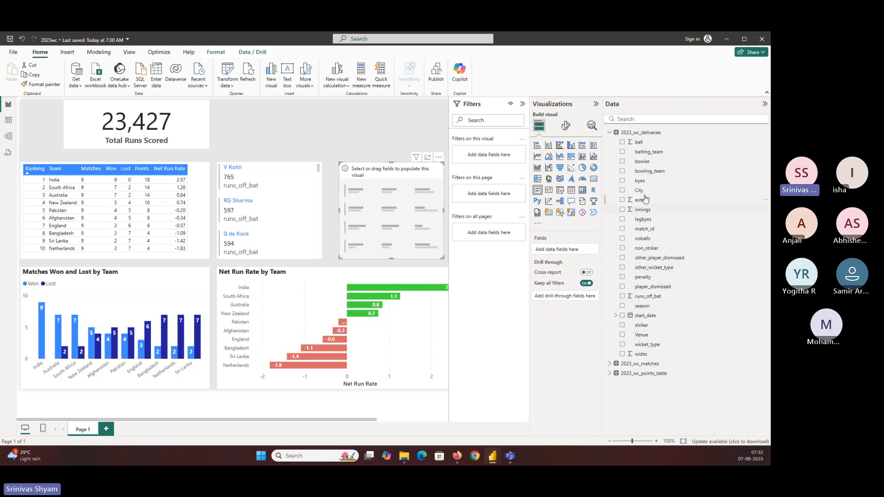
left_click(649, 162)
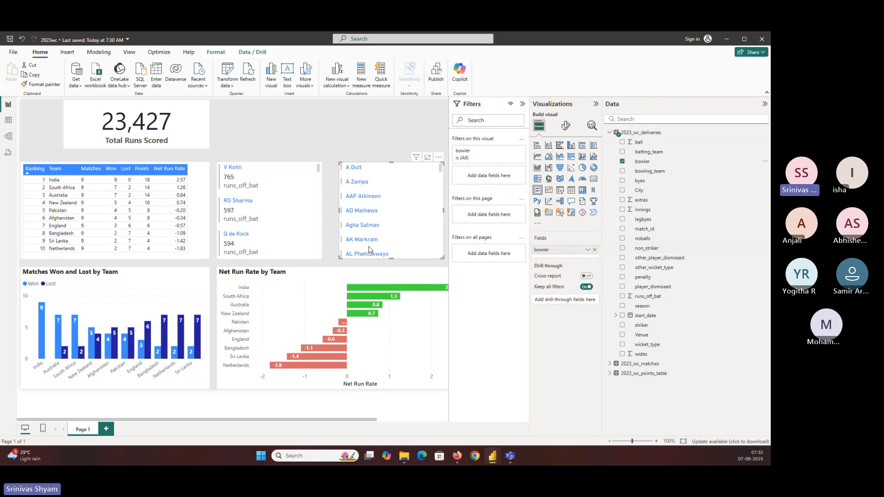
left_click(292, 236)
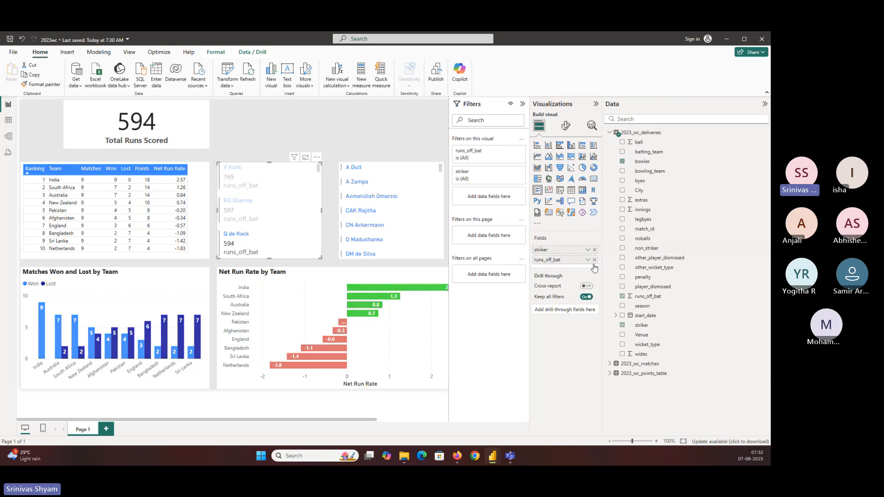
left_click(244, 182)
left_click(251, 185)
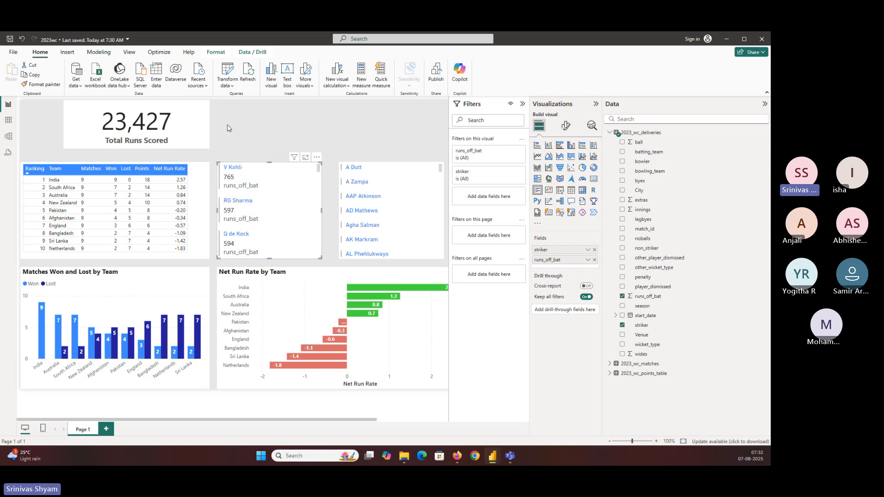
Step: Open the data for transformation in a maximized Power Query Editor and select the wicket_type column of the 2023_wc_deliveries query
left_click(227, 70)
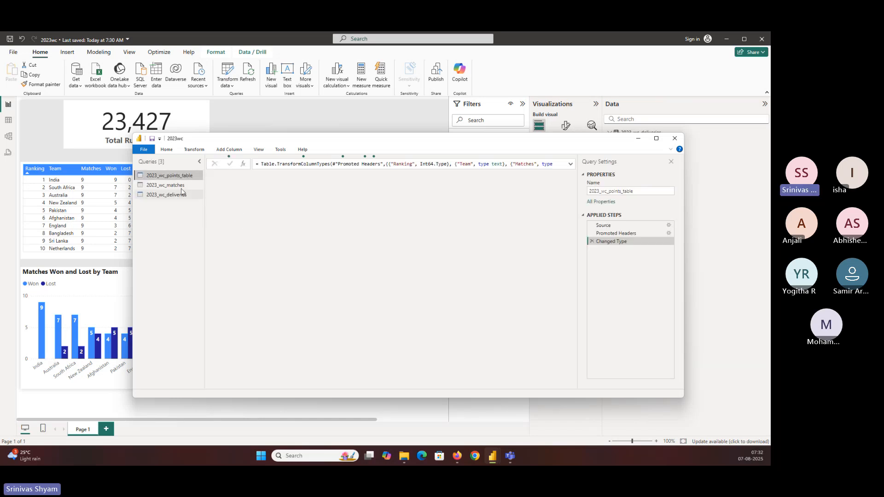
left_click(180, 195)
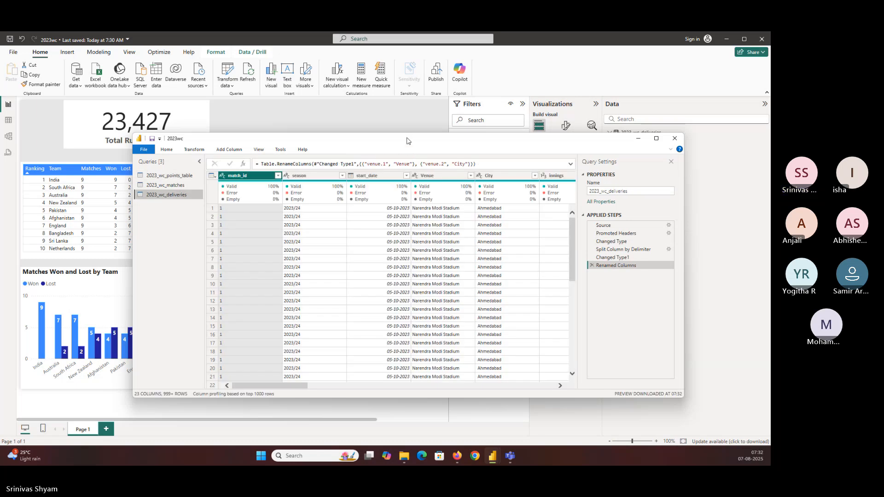
double_click(405, 138)
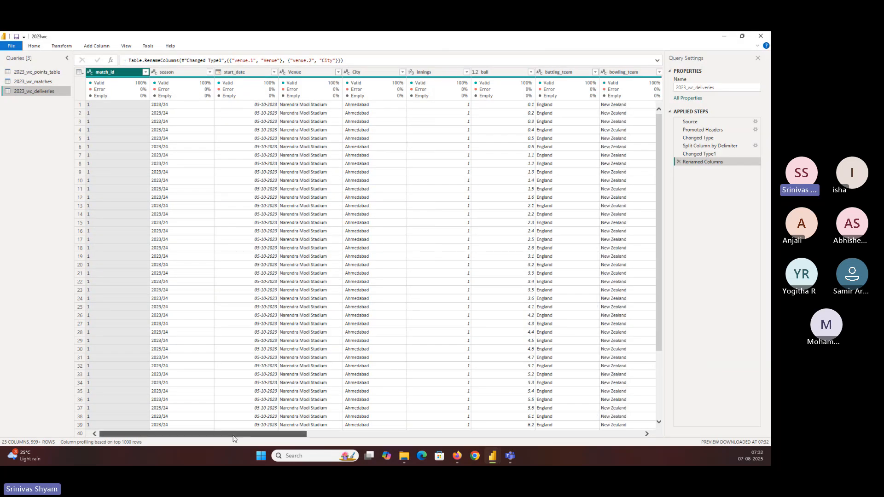
left_click_drag(233, 434, 576, 434)
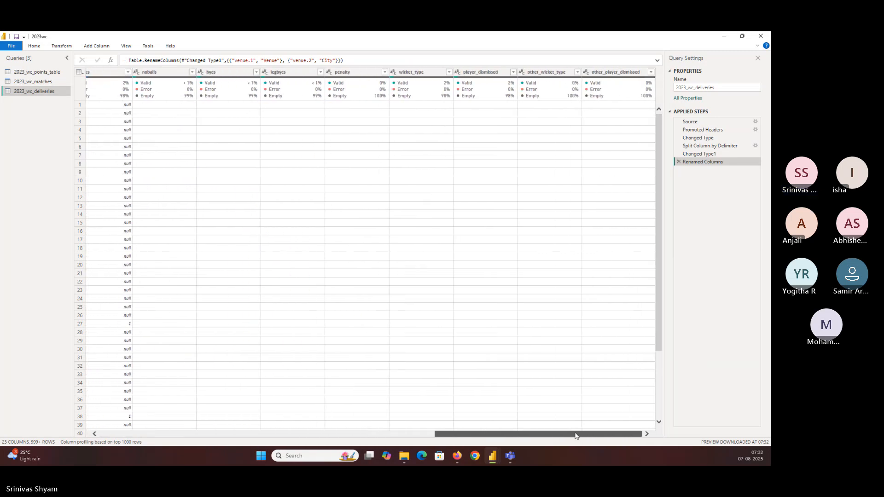
left_click(420, 73)
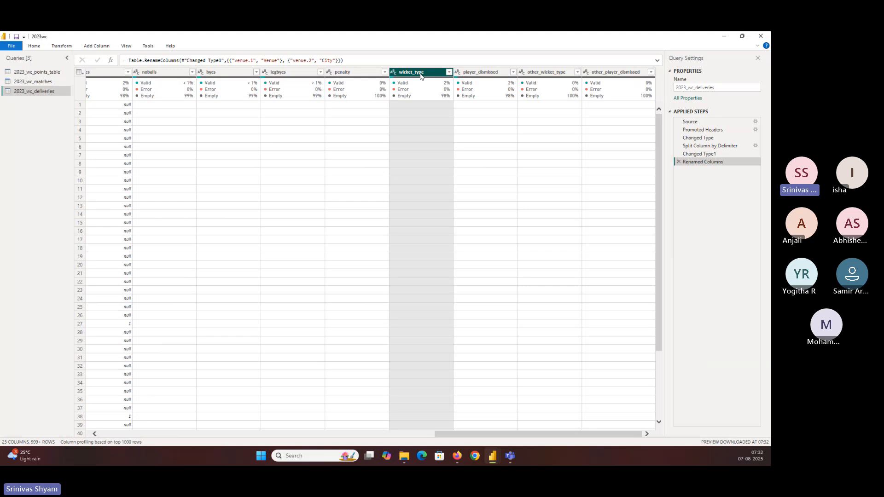
left_click(449, 72)
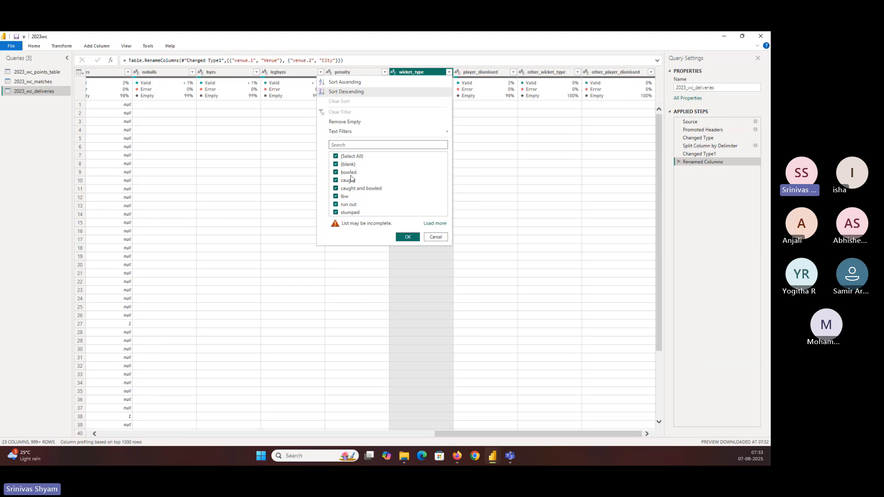
left_click(60, 46)
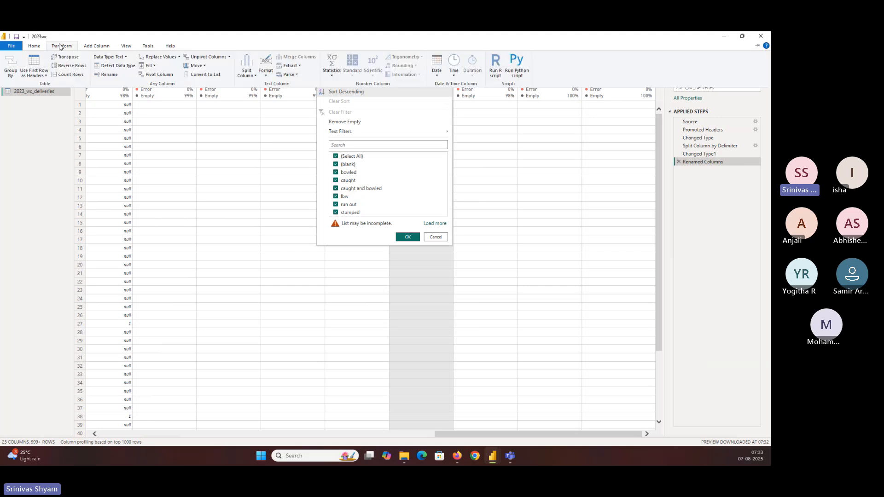
left_click(93, 47)
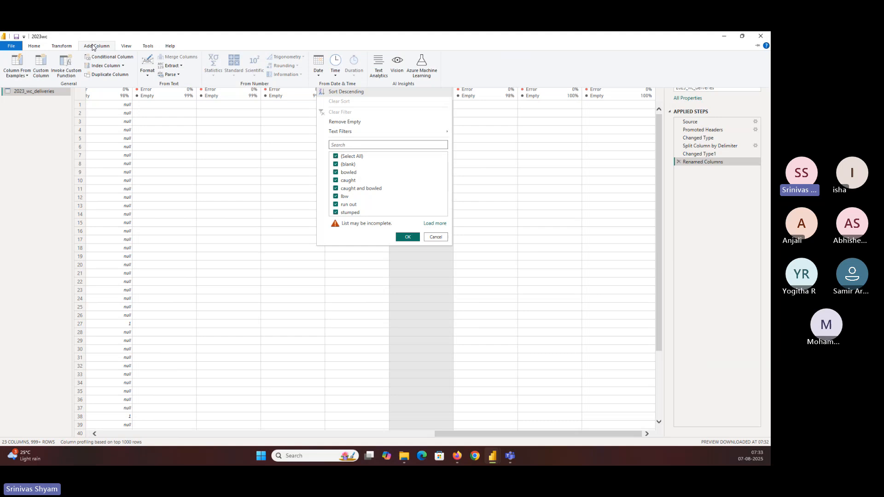
left_click(24, 76)
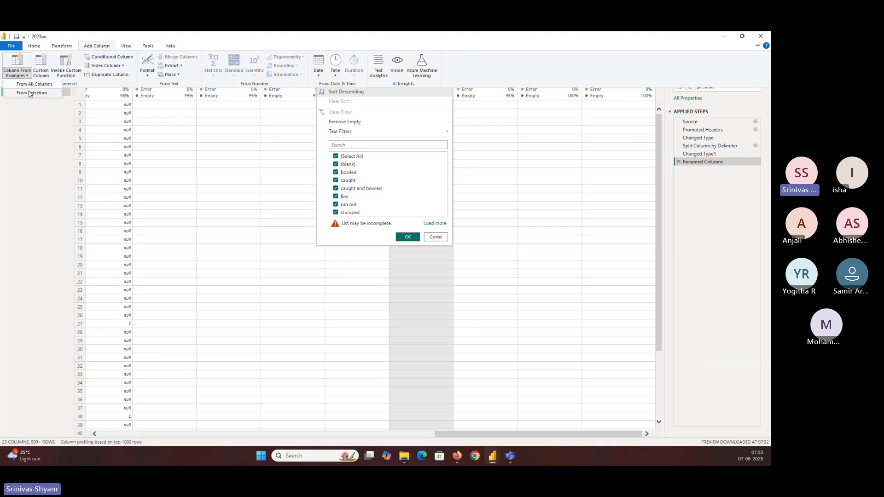
left_click(501, 55)
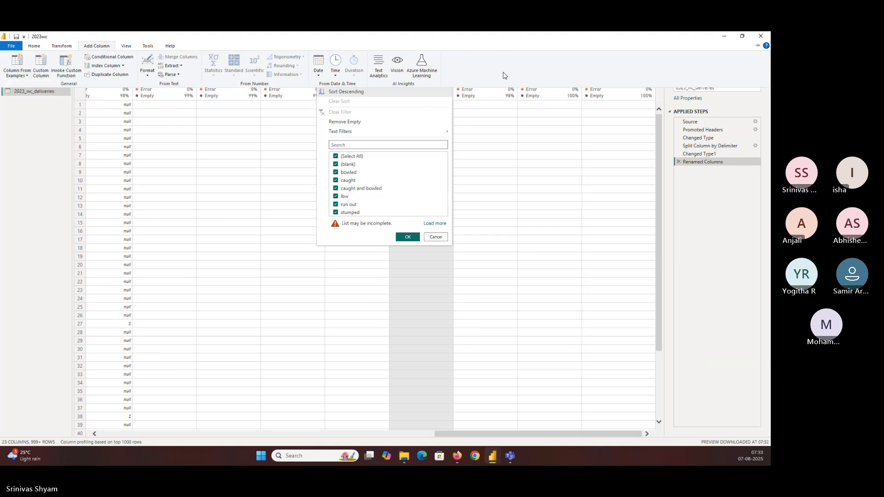
left_click(437, 237)
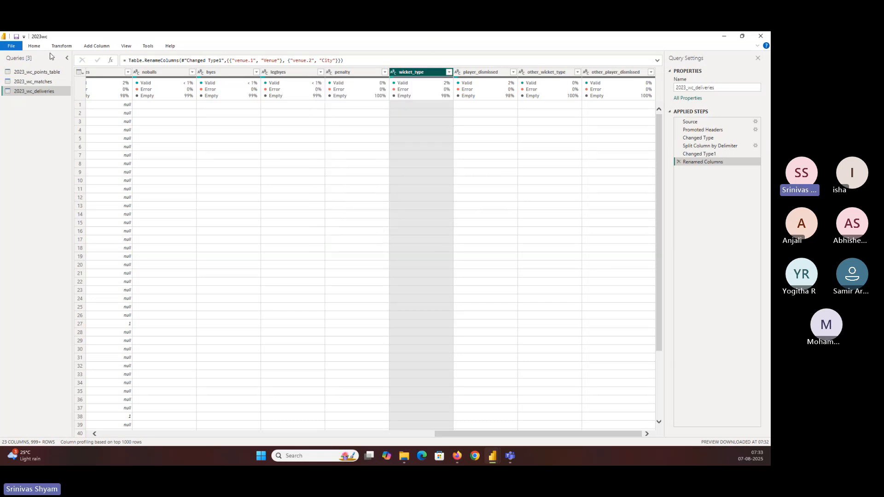
Step: Start a column from examples based on wicket_type and enter 0 as the first row's sample value
left_click(96, 45)
left_click(27, 76)
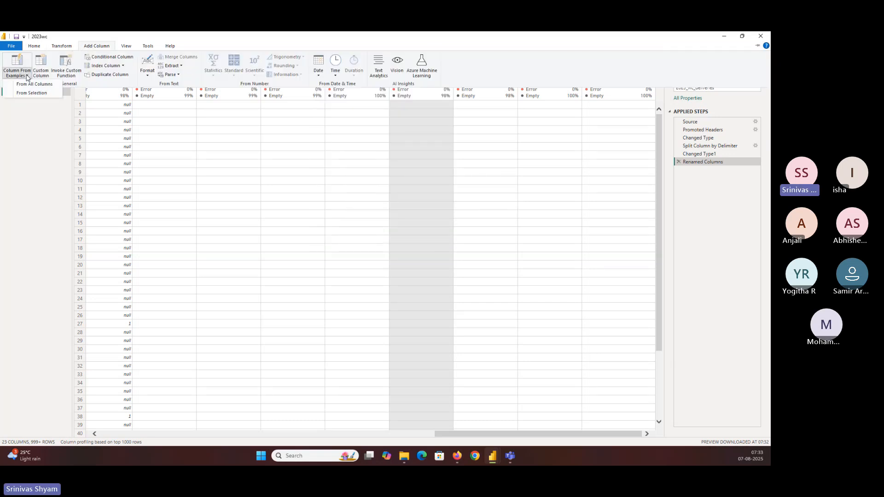
left_click(31, 92)
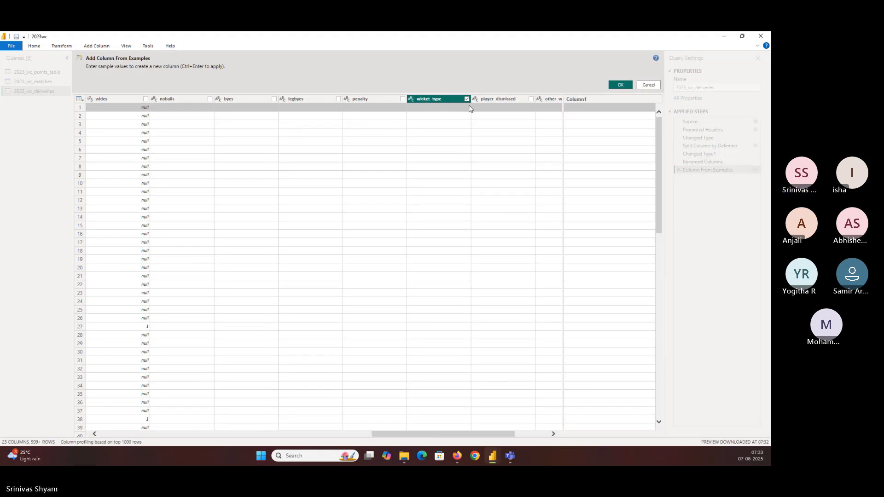
left_click(584, 109)
type("0")
key("Return")
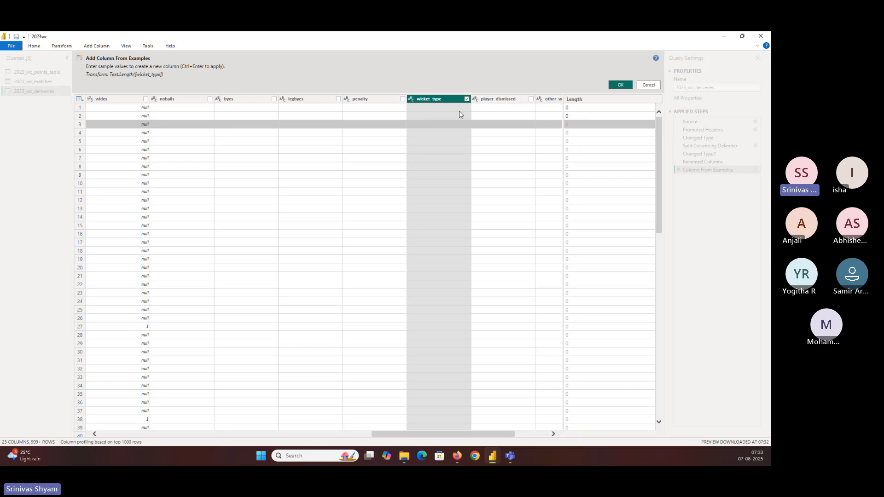
Step: Enter 1 as the sample value for the row whose wicket_type is caught
scroll(458, 122, "down", 2)
scroll(458, 122, "down", 7)
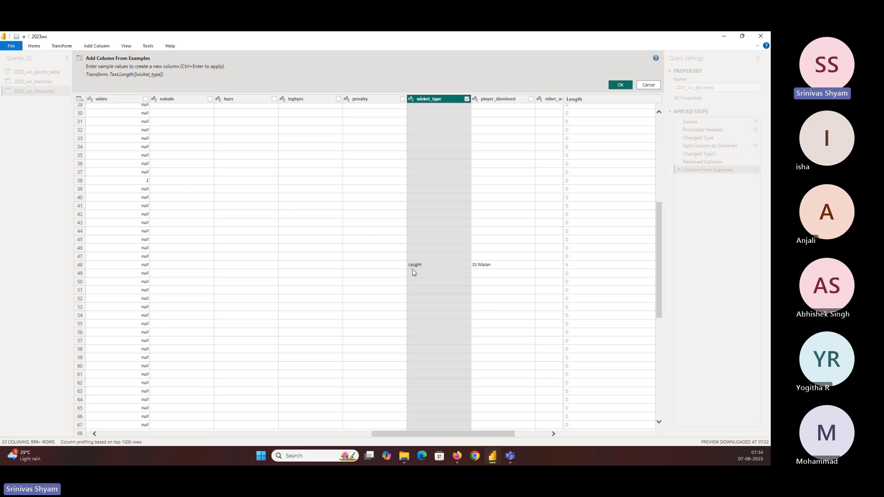
left_click(569, 268)
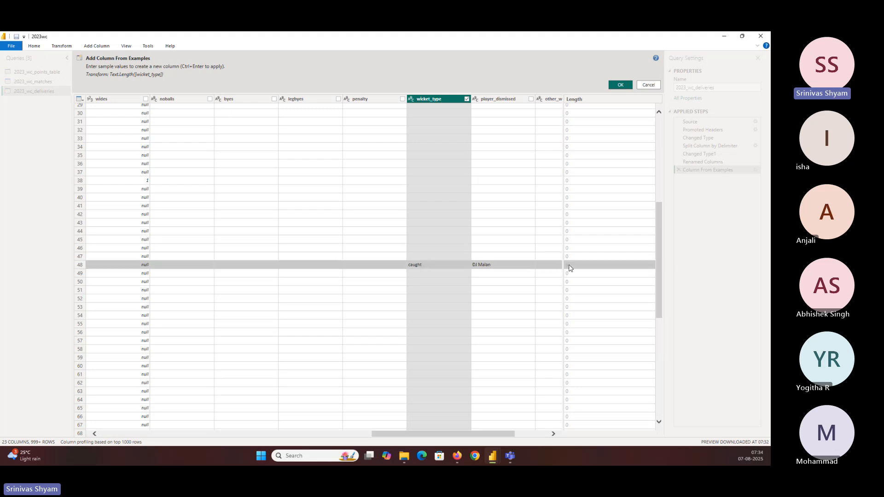
type("1")
left_click(579, 275)
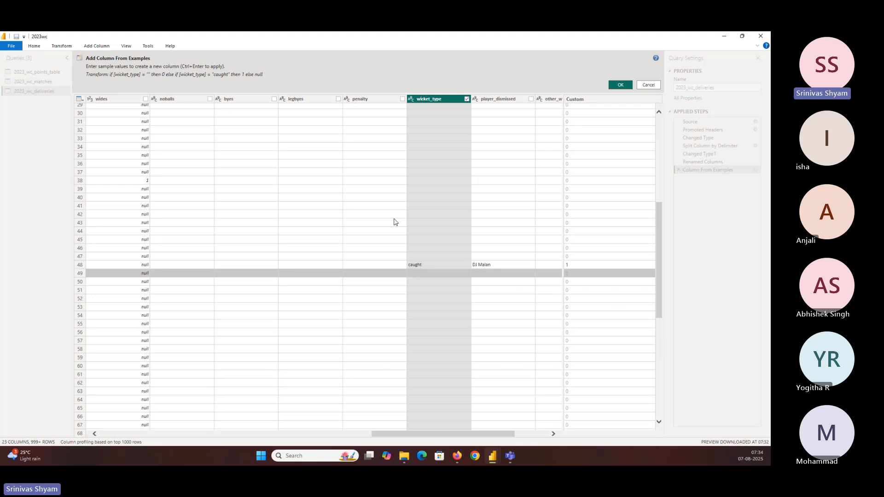
Step: Review the suggested column values against wicket_type and discard the column from examples
scroll(454, 227, "down", 2)
scroll(454, 227, "down", 9)
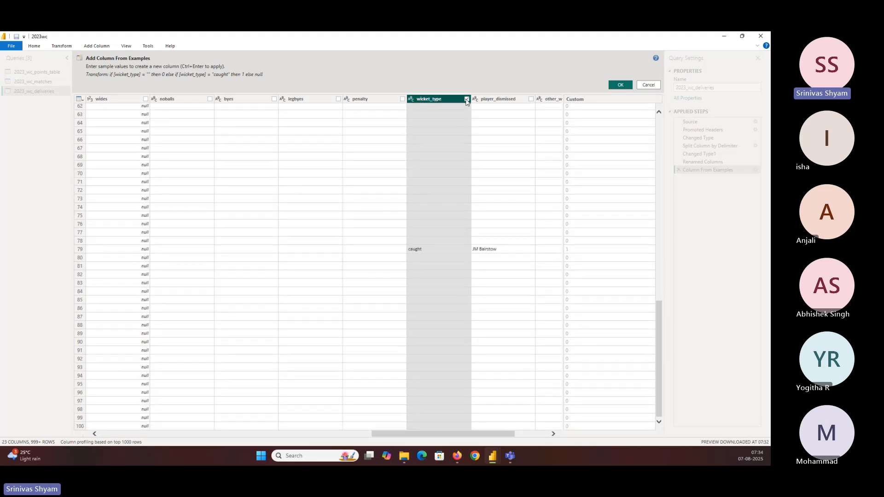
scroll(456, 118, "up", 20)
scroll(456, 119, "down", 20)
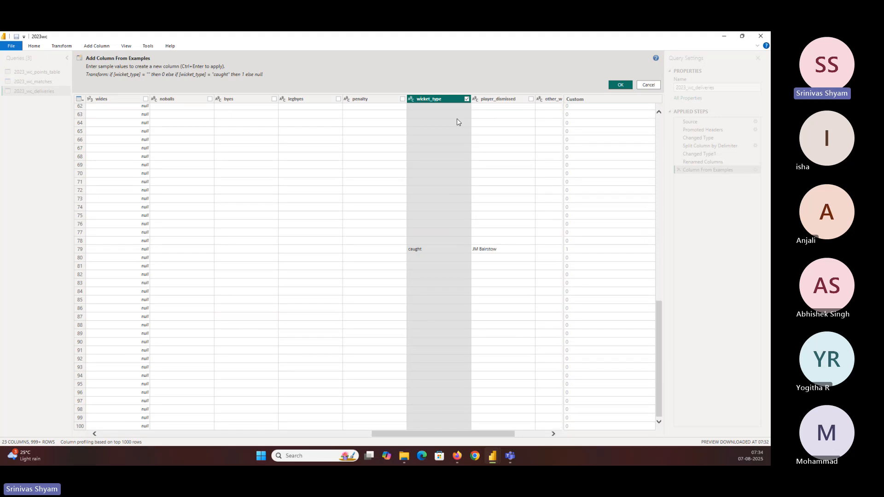
scroll(456, 119, "up", 20)
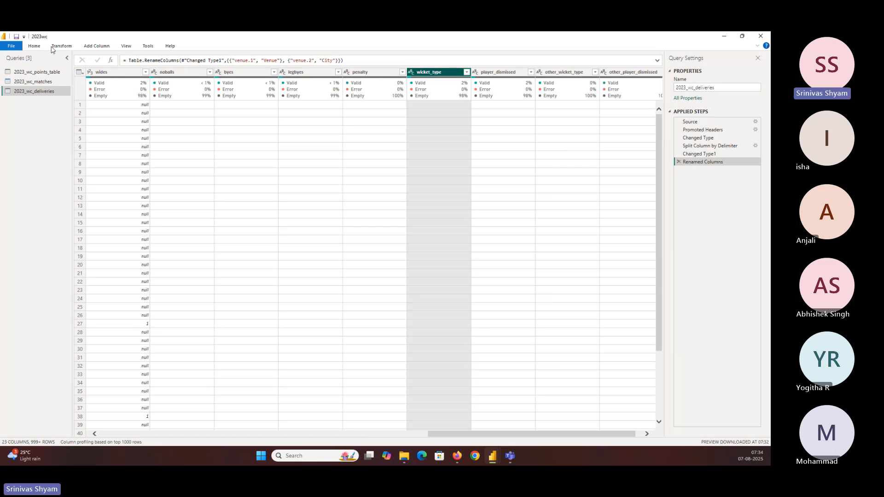
left_click(104, 46)
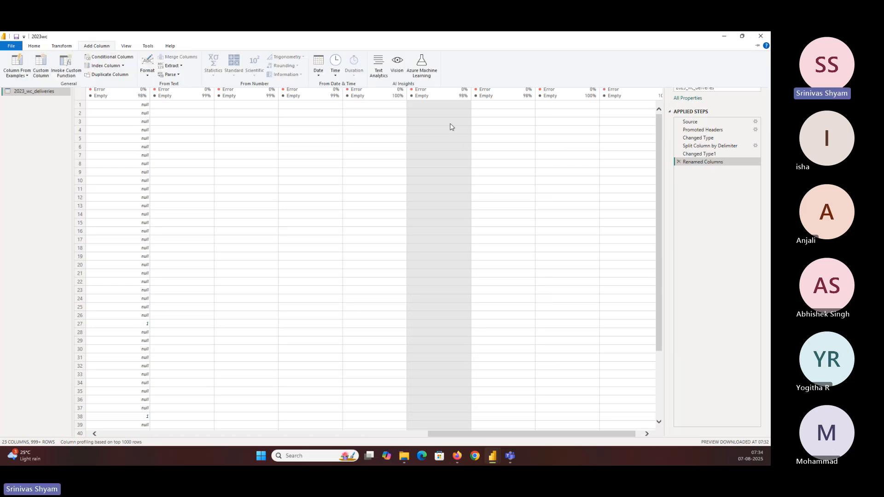
left_click(657, 179)
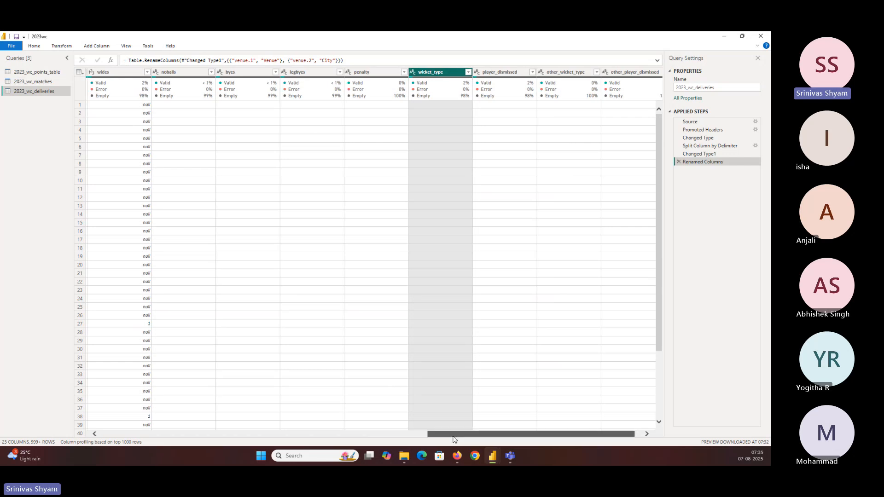
Step: Filter the bowler column of the 2023_wc_deliveries query to R Ravindra
left_click_drag(461, 434, 353, 434)
left_click(245, 71)
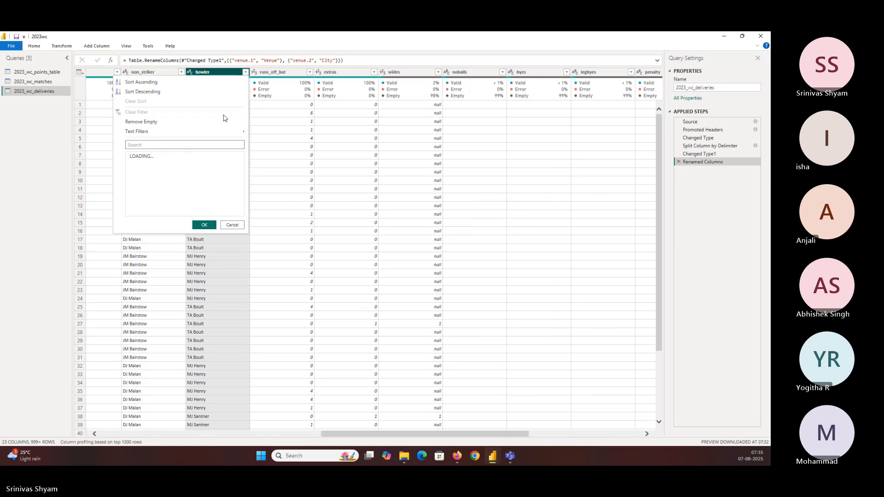
left_click(148, 157)
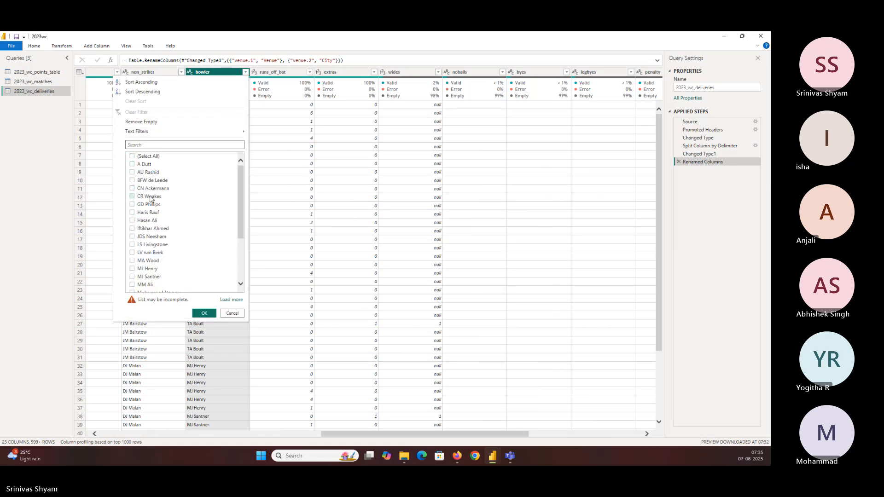
left_click(146, 164)
scroll(152, 216, "down", 3)
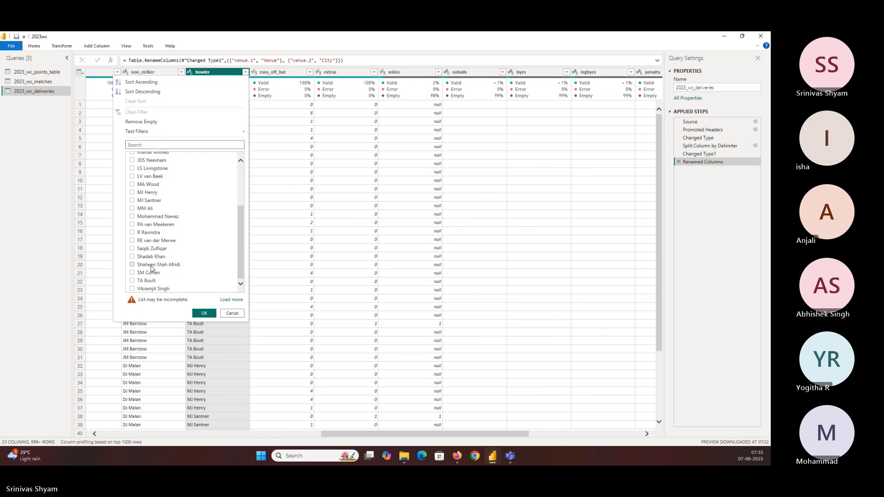
left_click(148, 233)
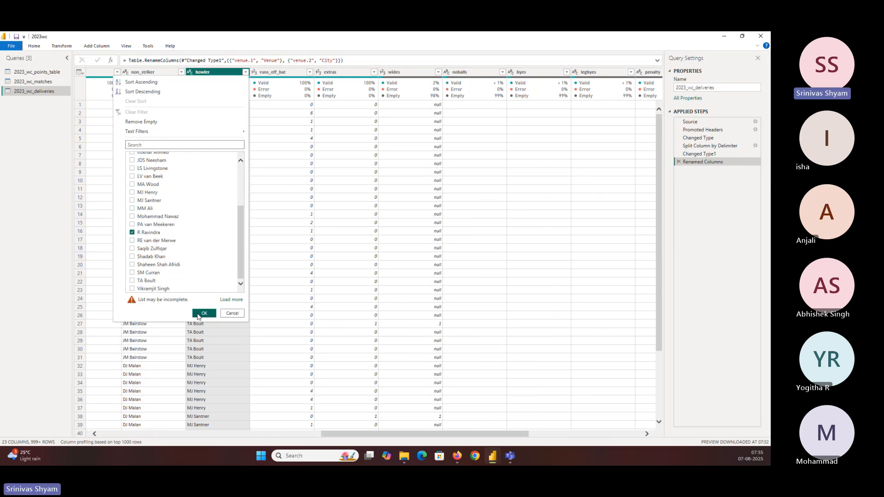
left_click(204, 313)
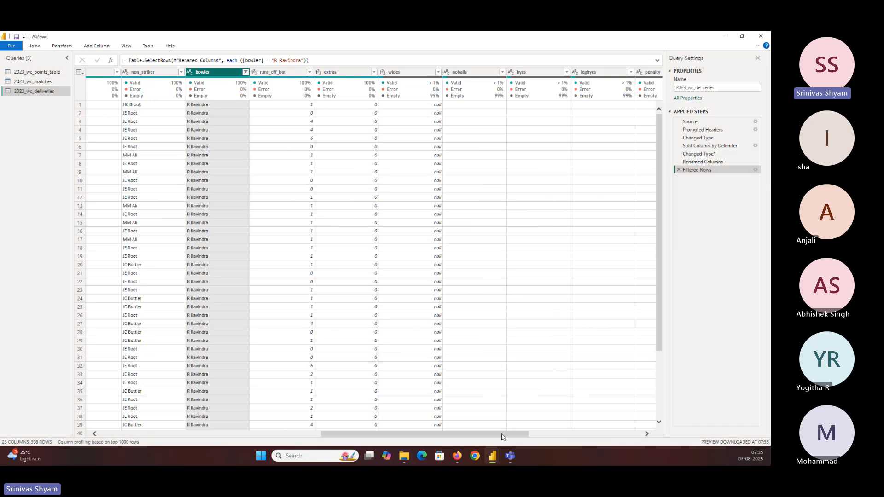
Step: Examine the wicket_type entries for the filtered bowler and remove the Filtered Rows step
left_click_drag(502, 433, 645, 441)
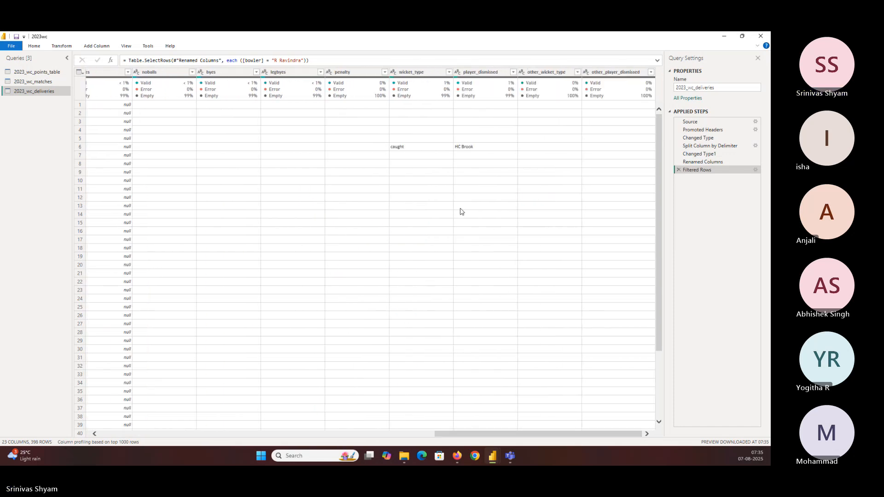
scroll(460, 210, "down", 4)
scroll(459, 211, "up", 4)
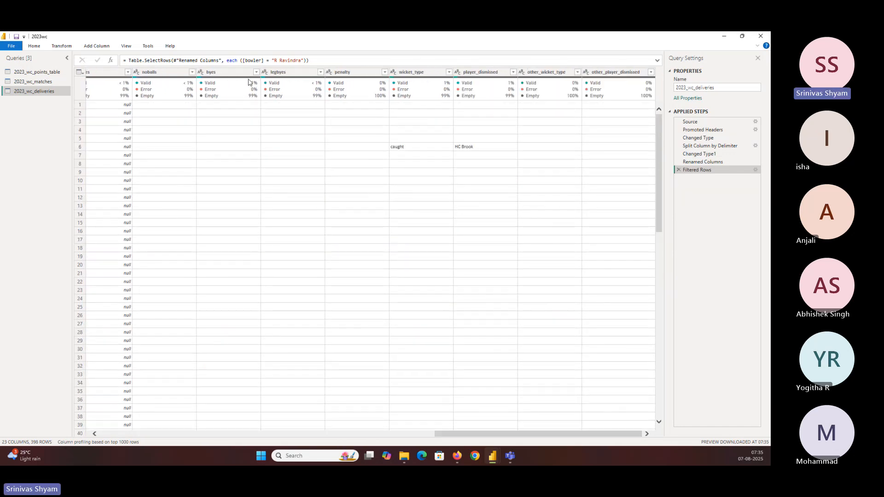
left_click(679, 169)
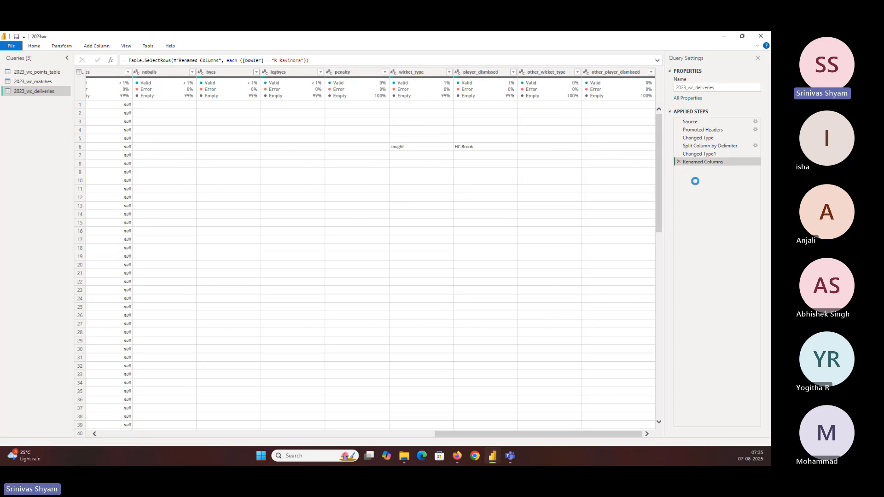
Step: Start a custom column named Wickets in the 2023_wc_deliveries query
left_click(96, 46)
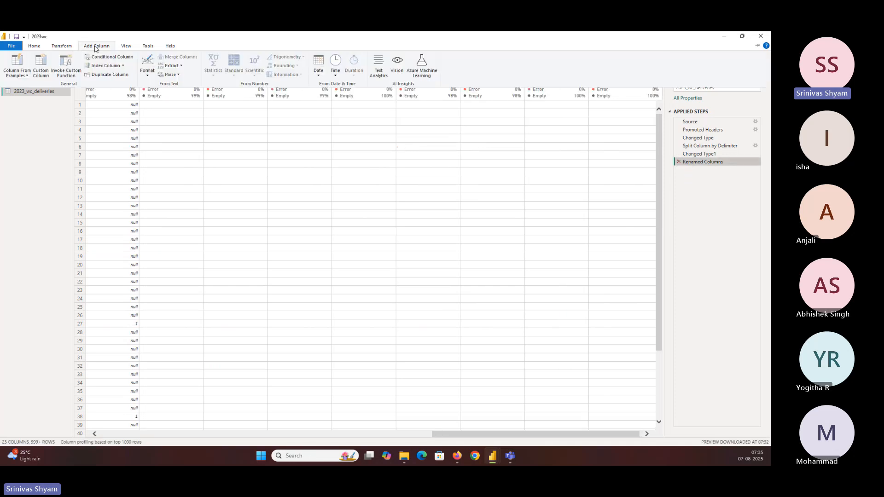
left_click(45, 76)
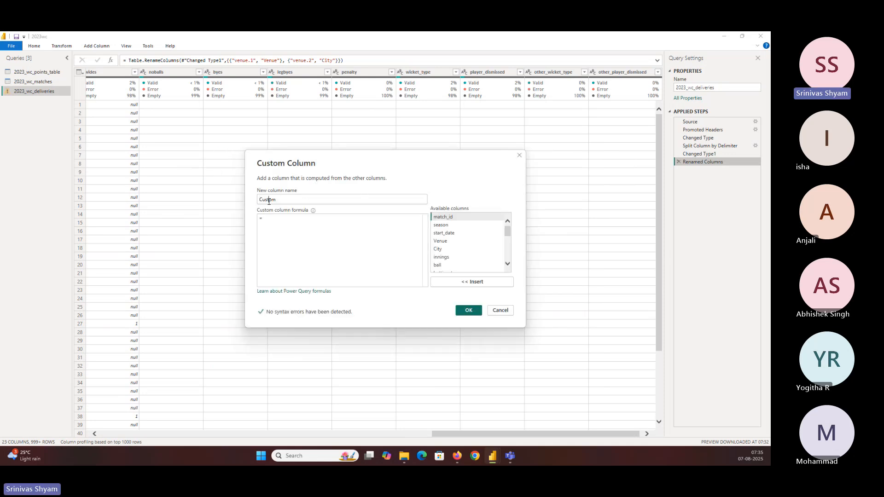
double_click(269, 201)
type("Wickets")
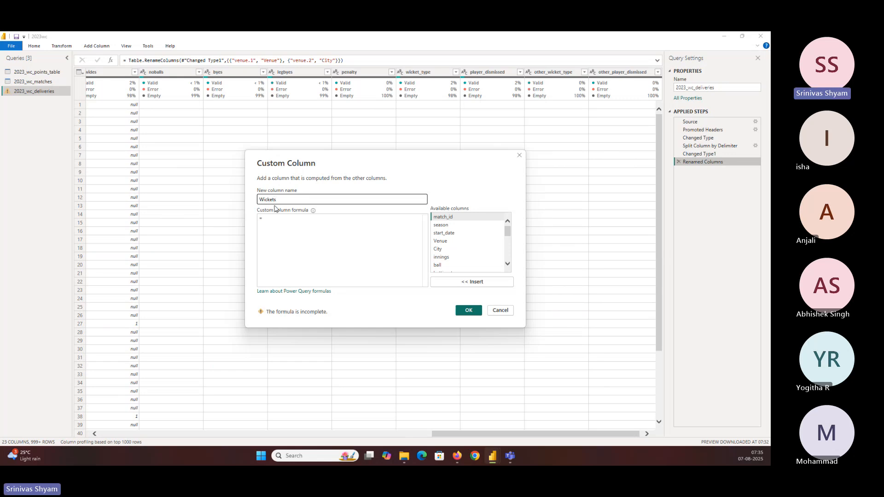
Step: Begin the custom column formula with an if condition that references the wicket_type column
left_click(289, 217)
type("if")
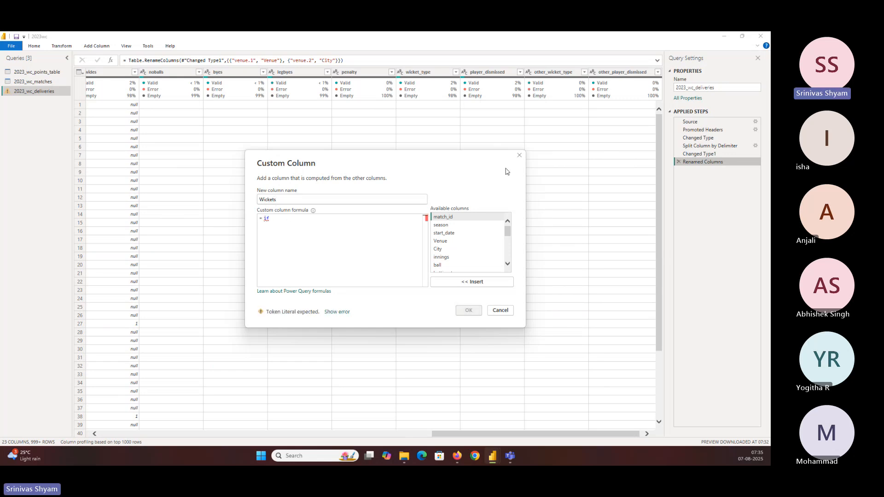
left_click(507, 266)
left_click(508, 266)
left_click(508, 265)
left_click(508, 266)
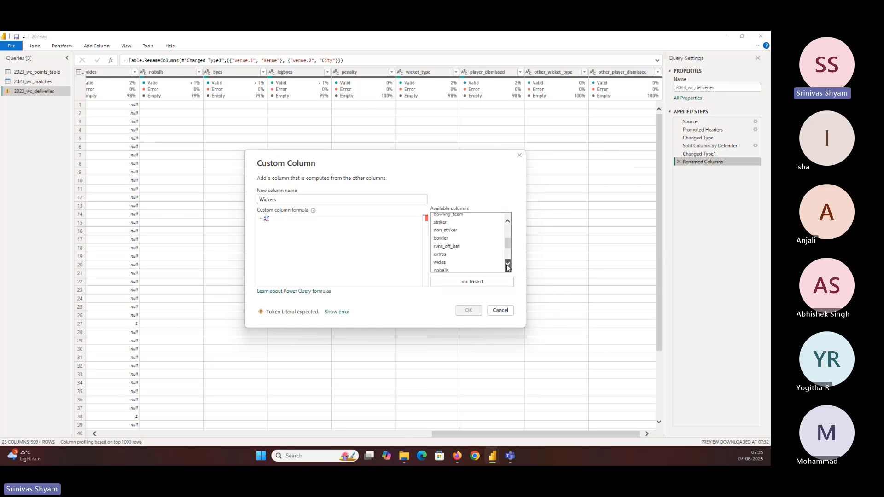
left_click(507, 265)
left_click(508, 265)
left_click(508, 266)
left_click(507, 266)
left_click(507, 266)
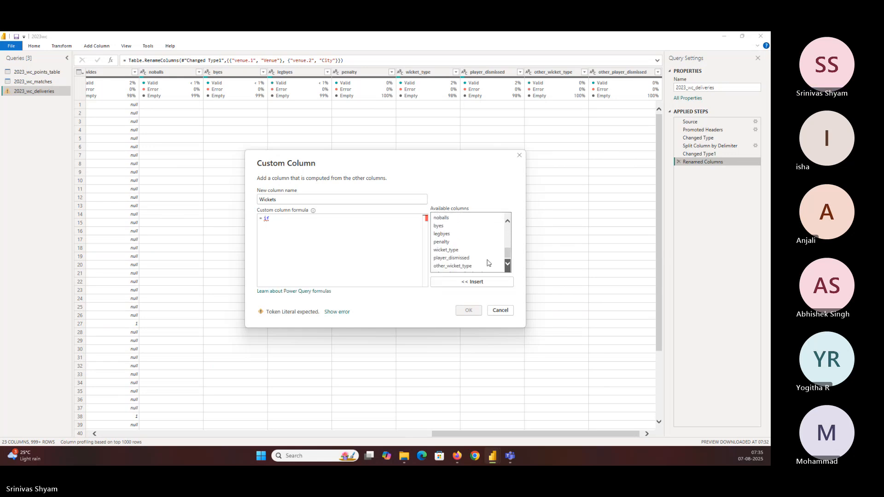
left_click(483, 249)
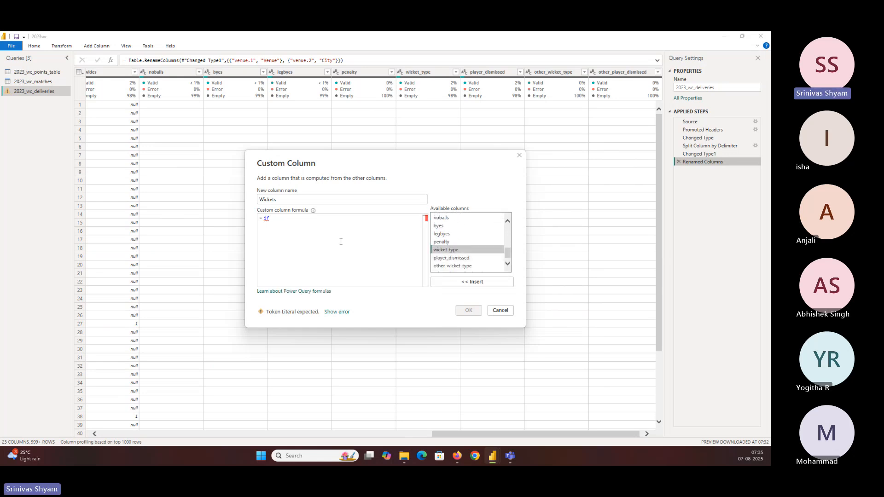
double_click(449, 252)
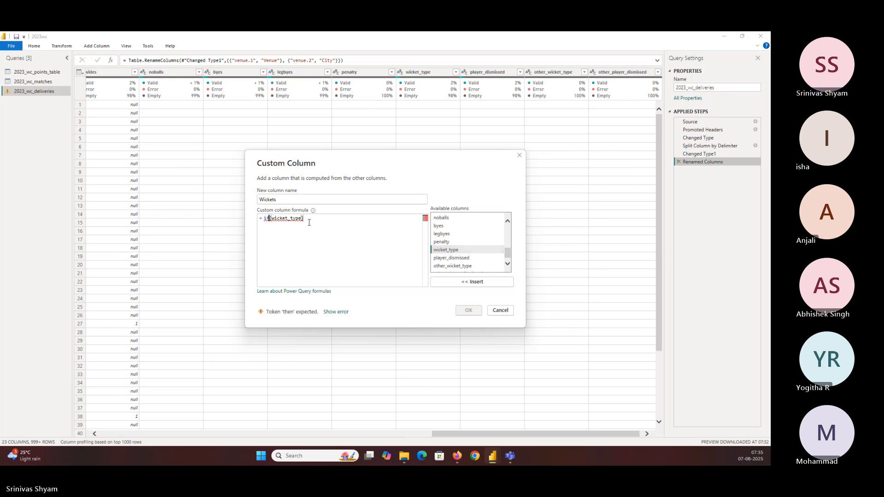
Step: Complete the formula as if [wicket_type] ="" then 0 else 1 and create the column
left_click(340, 218)
type("=")
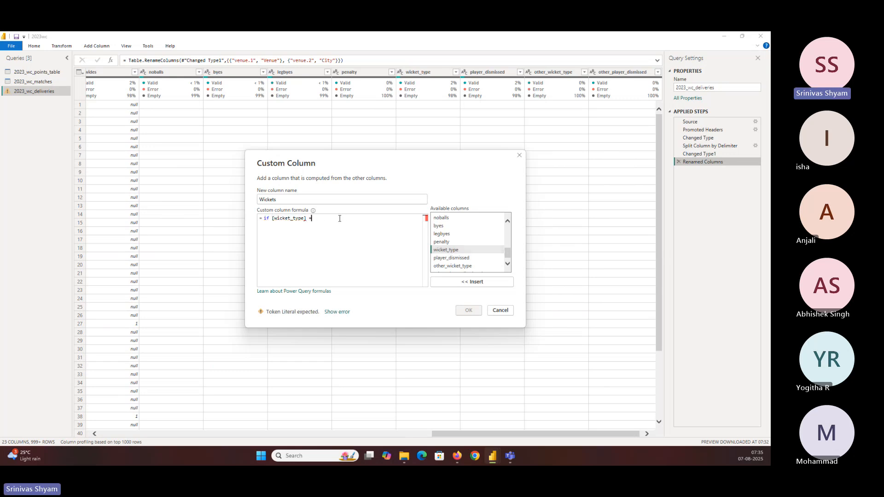
type("\"\" then ")
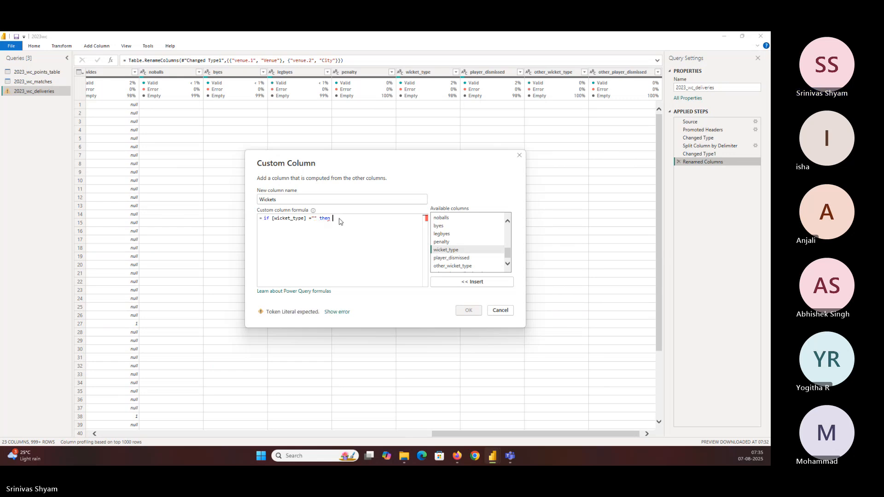
type("0 else 1")
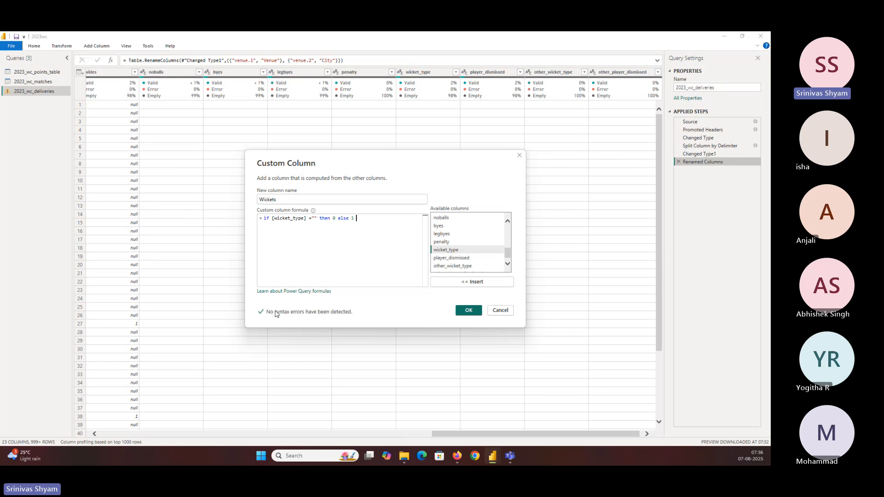
left_click(468, 311)
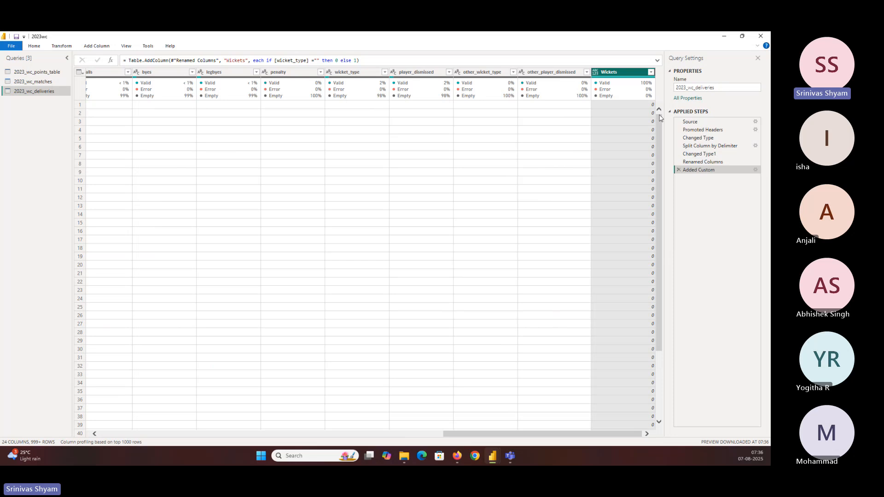
Step: Filter the Wickets column to the value 1 and check its rows against wicket_type
left_click(650, 72)
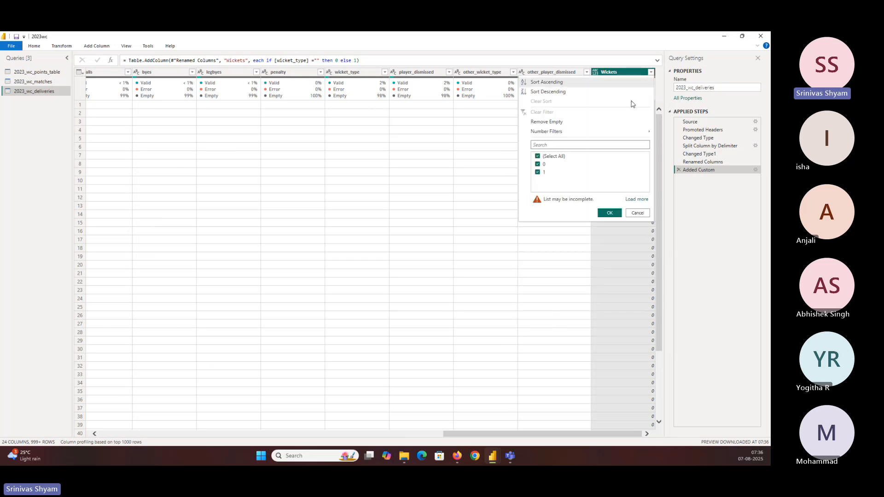
left_click(539, 164)
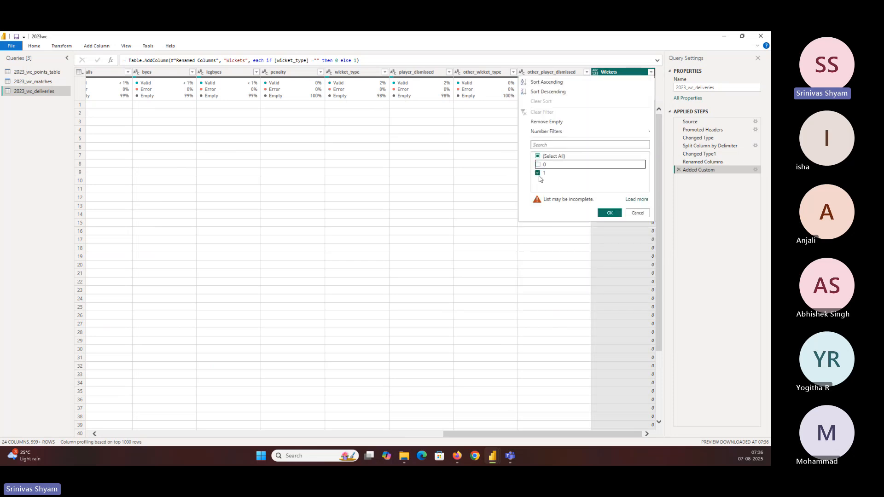
left_click(615, 215)
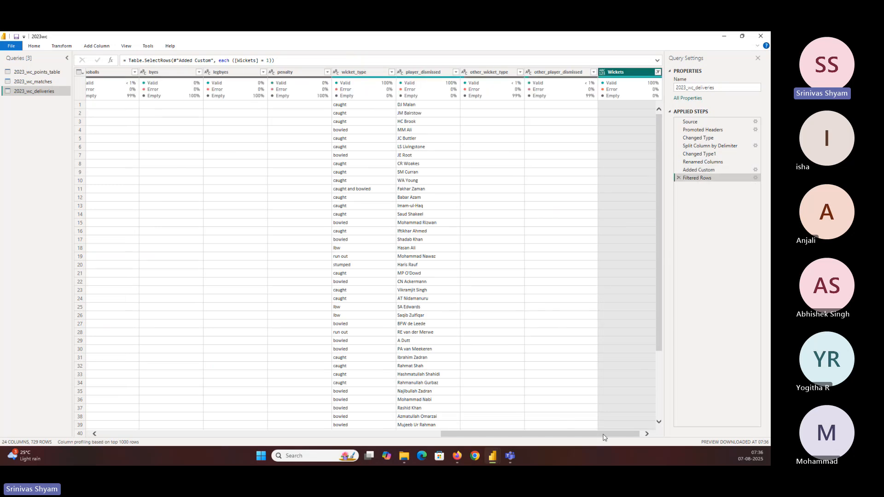
left_click_drag(603, 434, 641, 436)
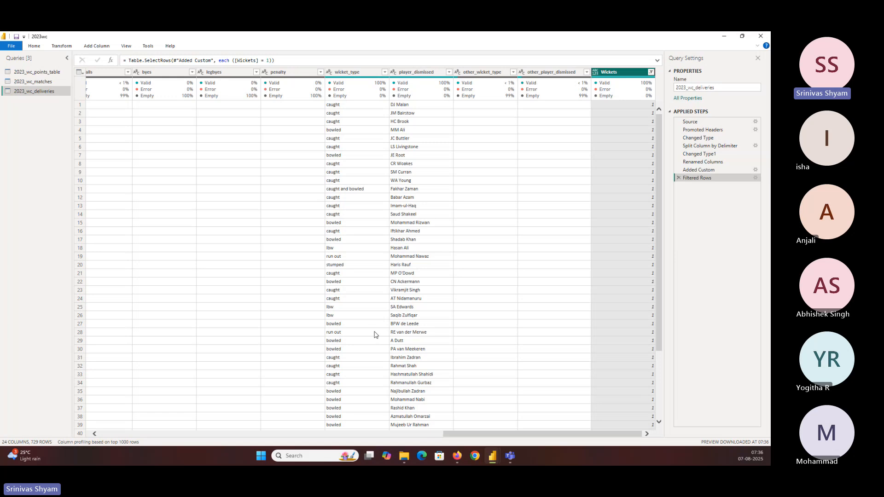
Step: Remove the Filtered Rows step from the 2023_wc_deliveries query and set the Wickets column's data type to Whole Number
left_click(679, 179)
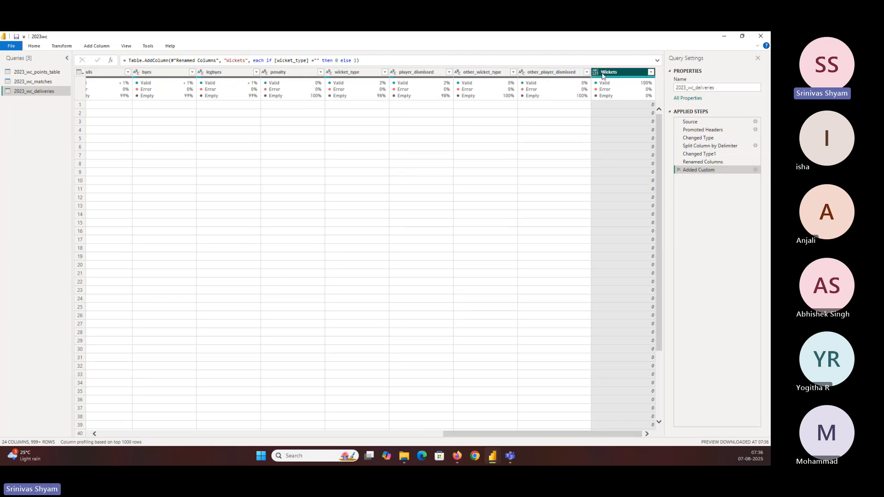
right_click(605, 74)
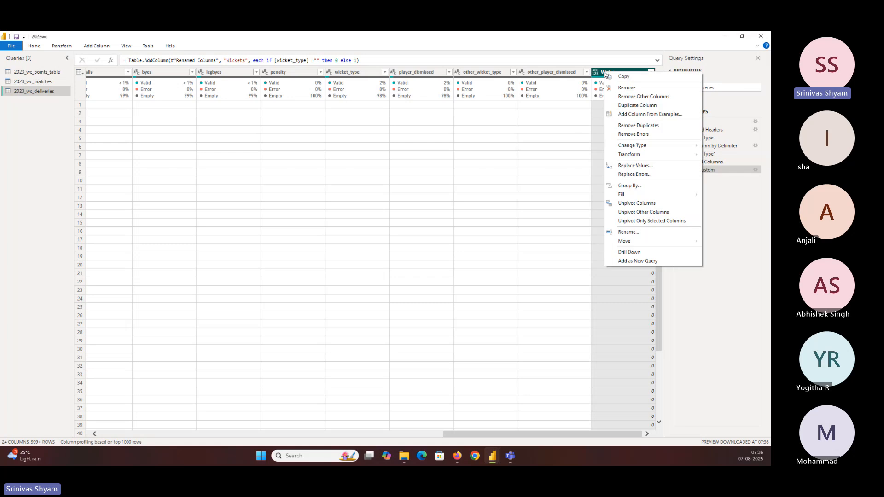
mouse_move(645, 145)
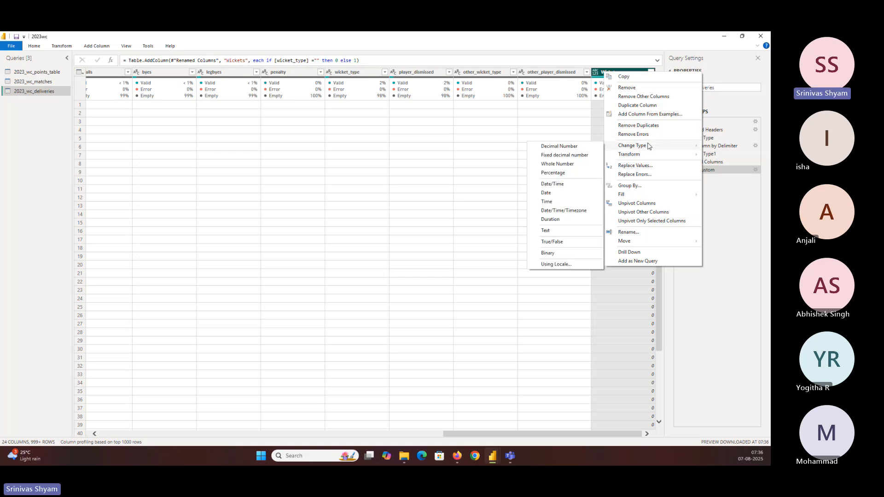
left_click(558, 164)
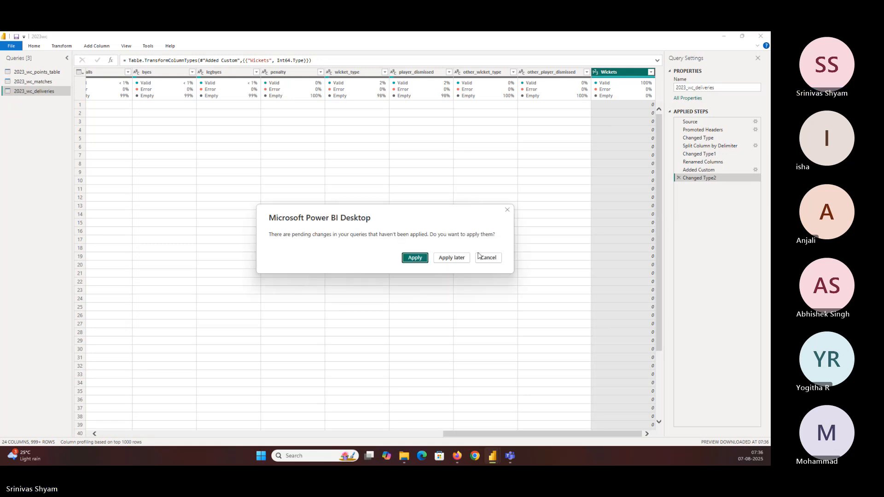
Step: Apply the pending query changes and close the query editor to return to the report page
left_click(415, 258)
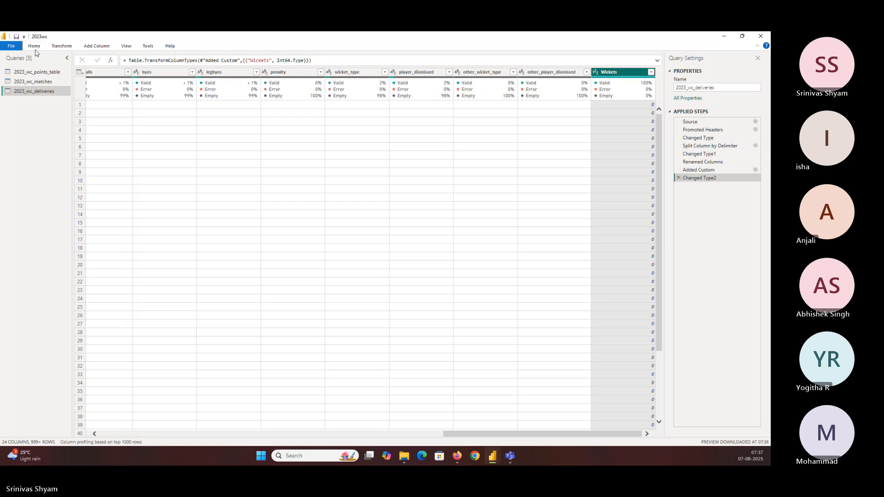
left_click(11, 46)
left_click(36, 62)
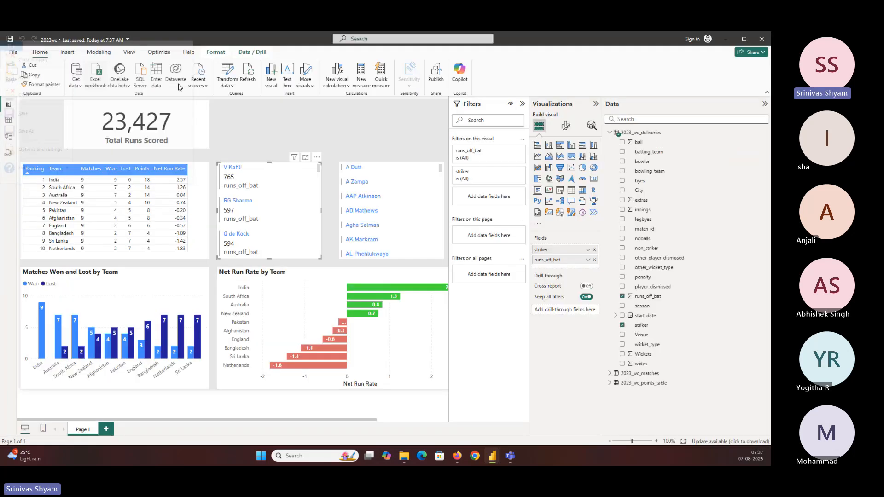
left_click(341, 118)
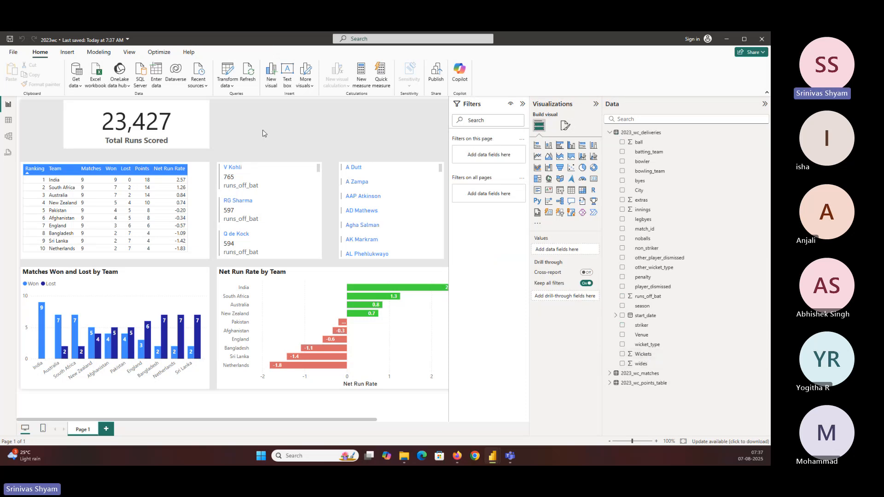
Step: View the 2023_wc_deliveries data table and examine the Wickets values beside wicket_type
left_click(415, 176)
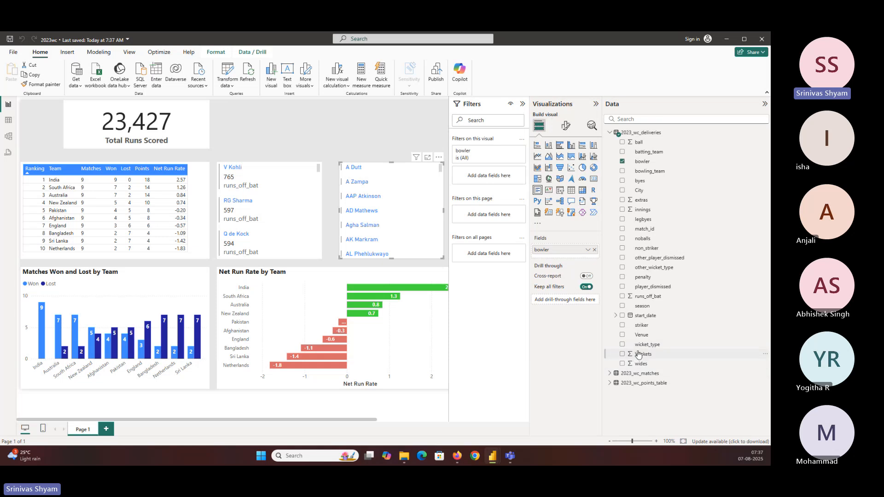
left_click(8, 121)
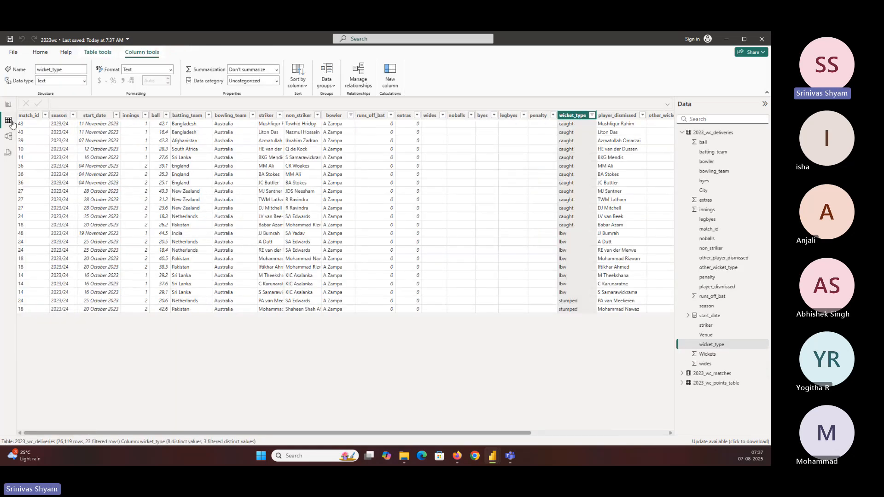
left_click(713, 133)
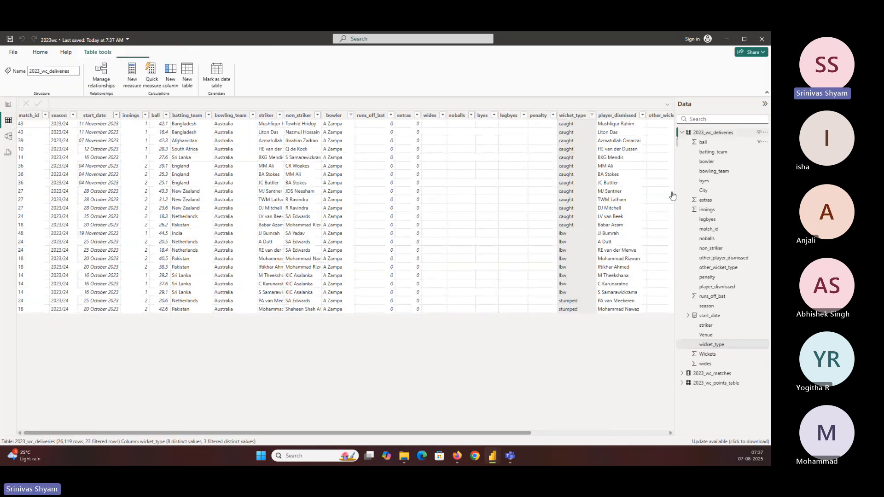
left_click_drag(484, 433, 619, 433)
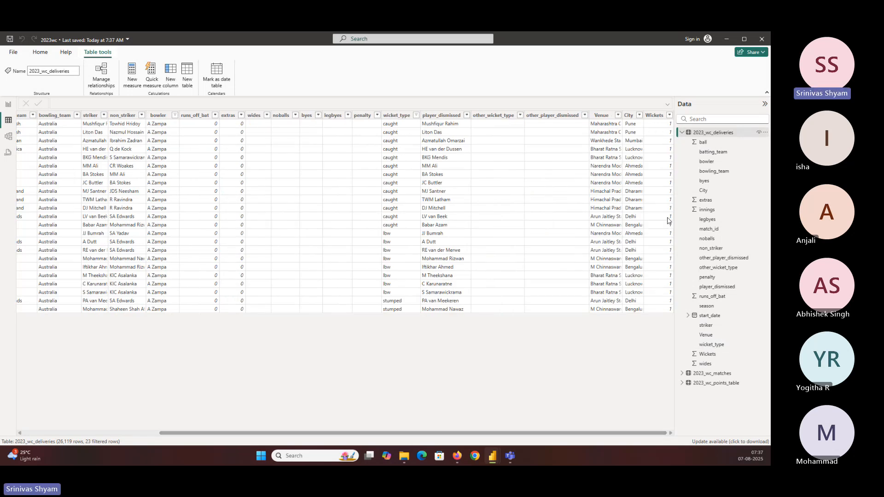
Step: Filter wicket_type to include blank values only and check the Wickets values of those rows
left_click(396, 115)
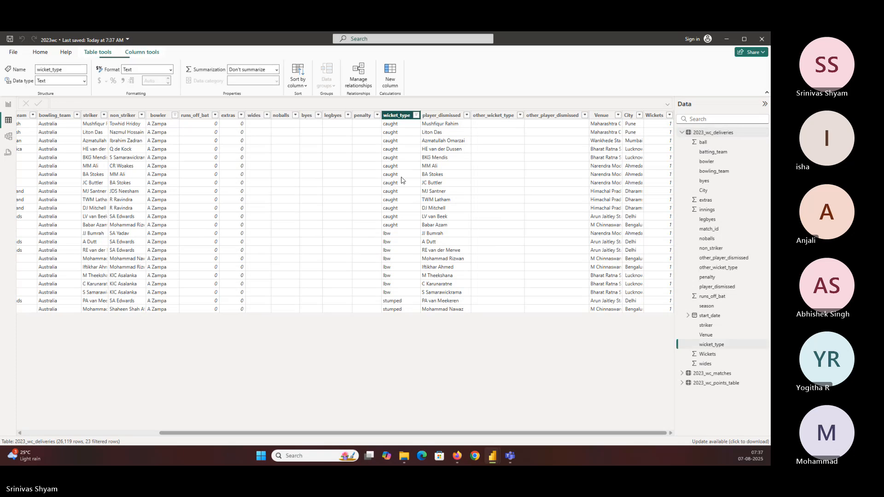
left_click(432, 197)
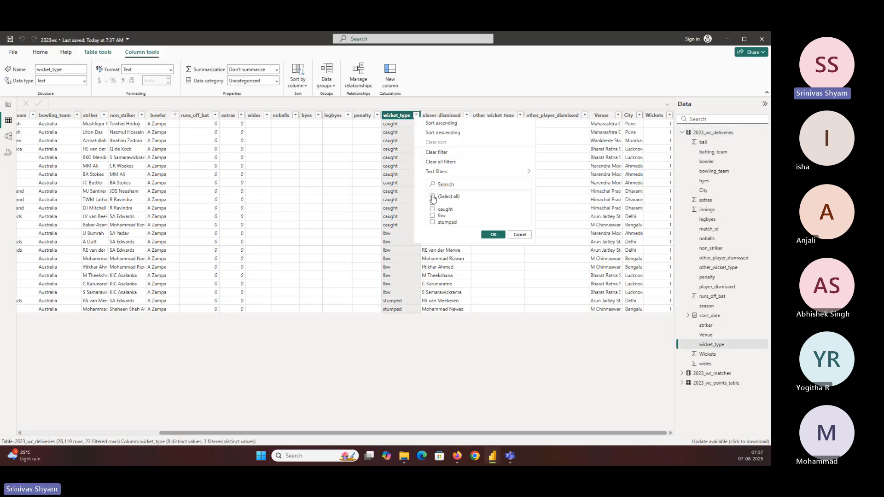
left_click(432, 203)
left_click(493, 234)
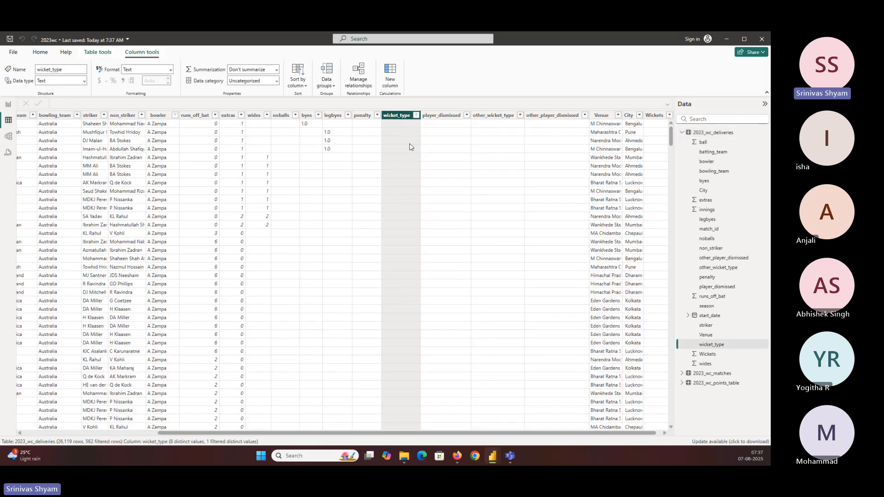
left_click_drag(604, 434, 636, 436)
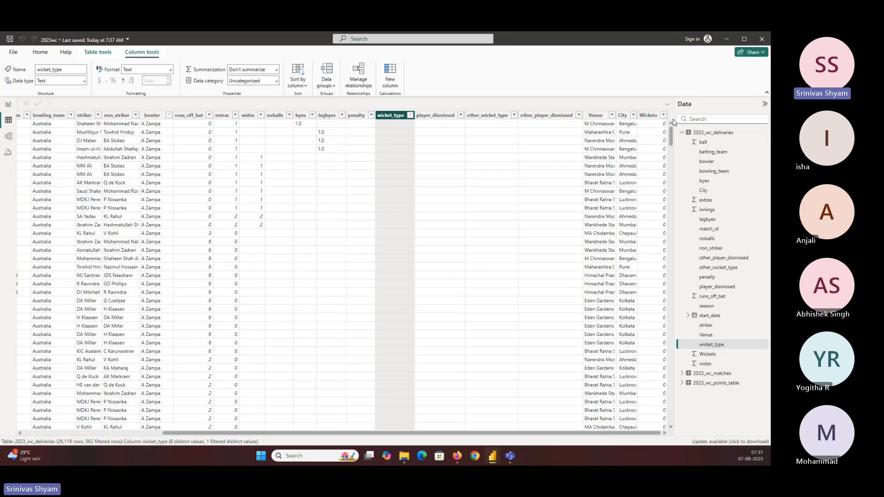
Step: Deselect the blank value in the wicket_type filter and apply the filter
left_click(410, 115)
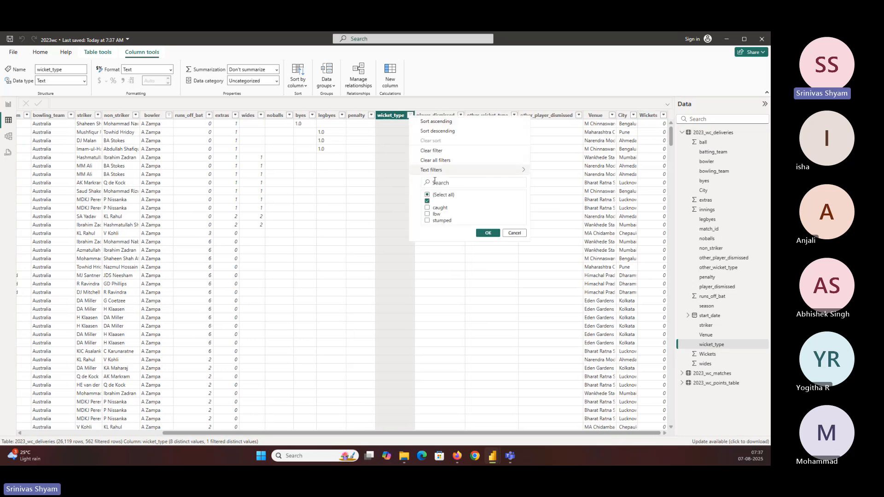
left_click(435, 201)
left_click(488, 233)
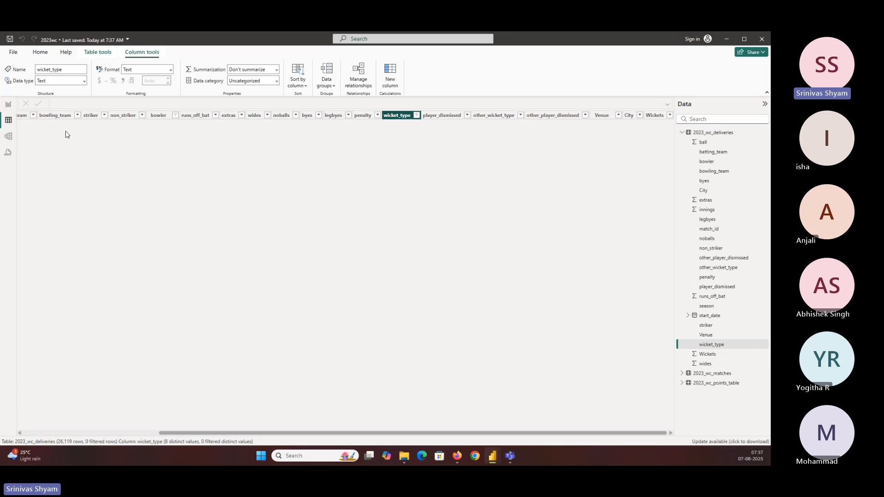
Step: Add the Wickets field to the bowler multi-row card on the report page and sort the card by Wickets
left_click(8, 104)
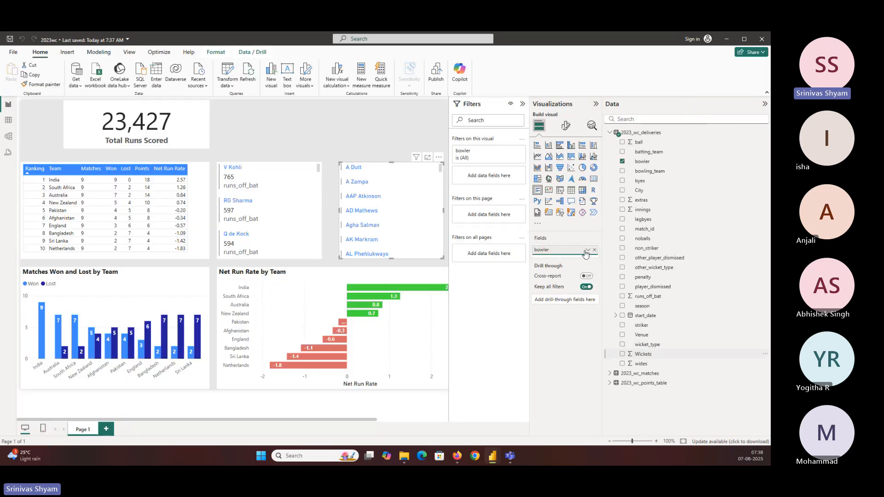
left_click_drag(585, 254, 586, 256)
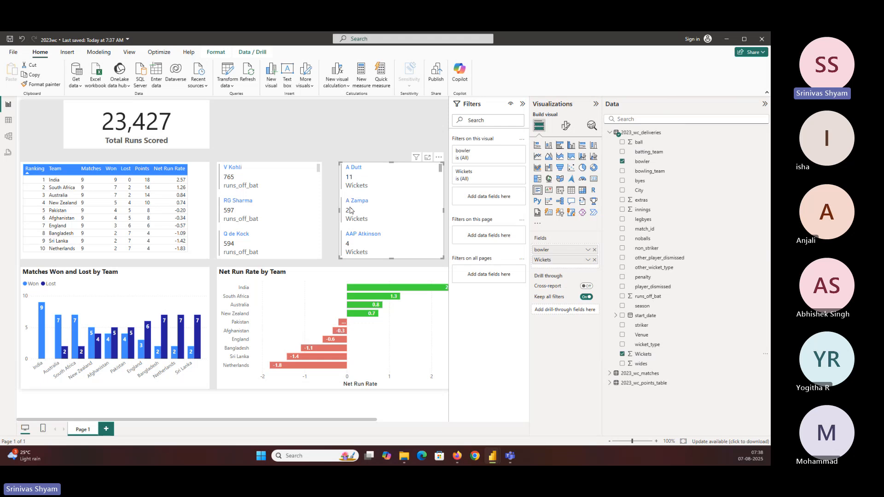
left_click(438, 159)
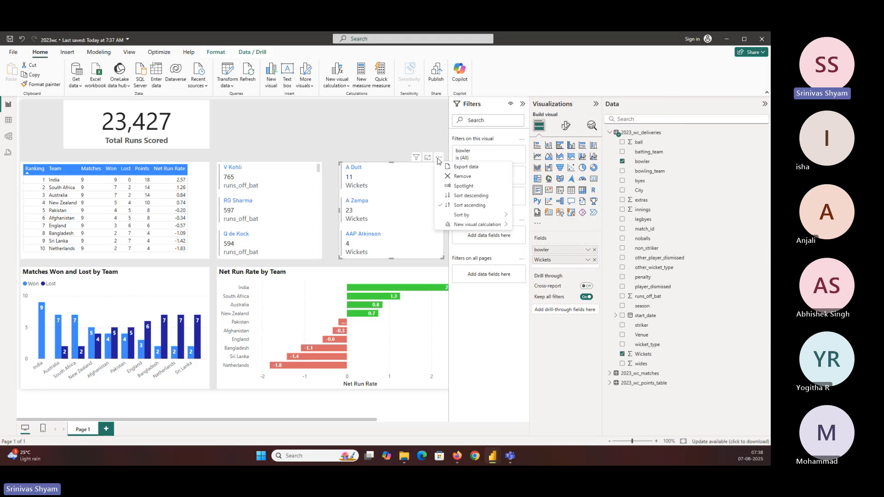
mouse_move(467, 219)
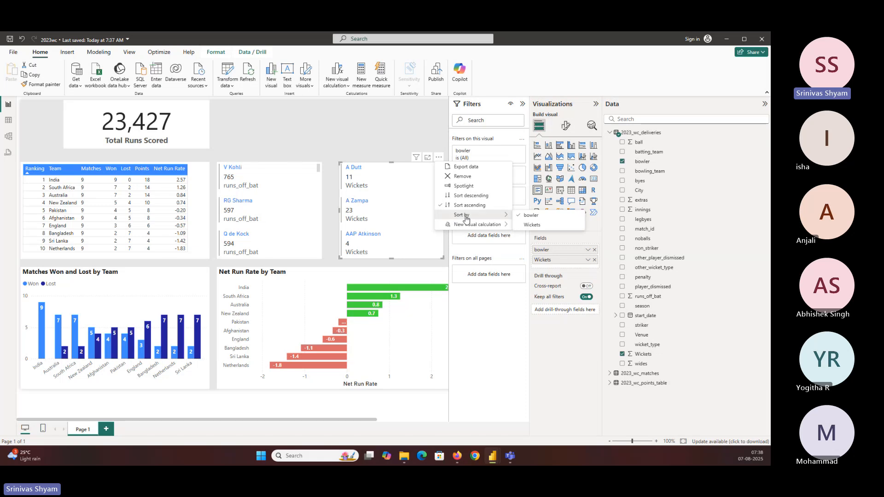
left_click(534, 225)
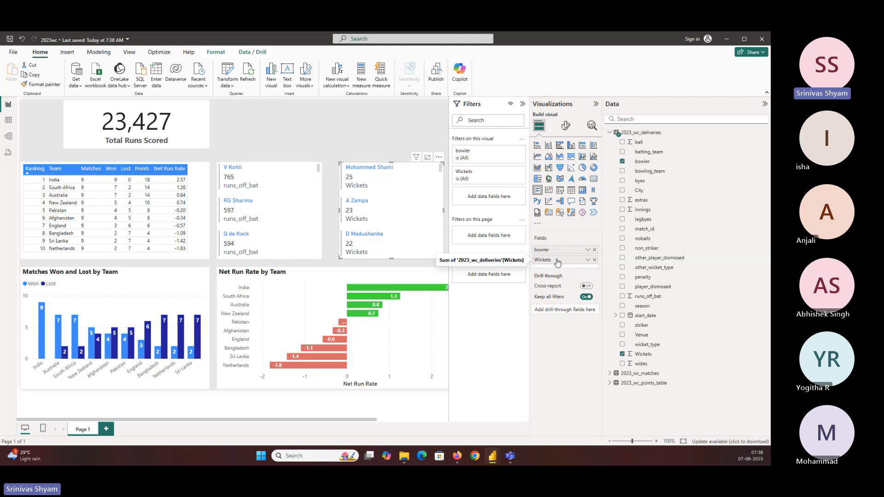
left_click(227, 73)
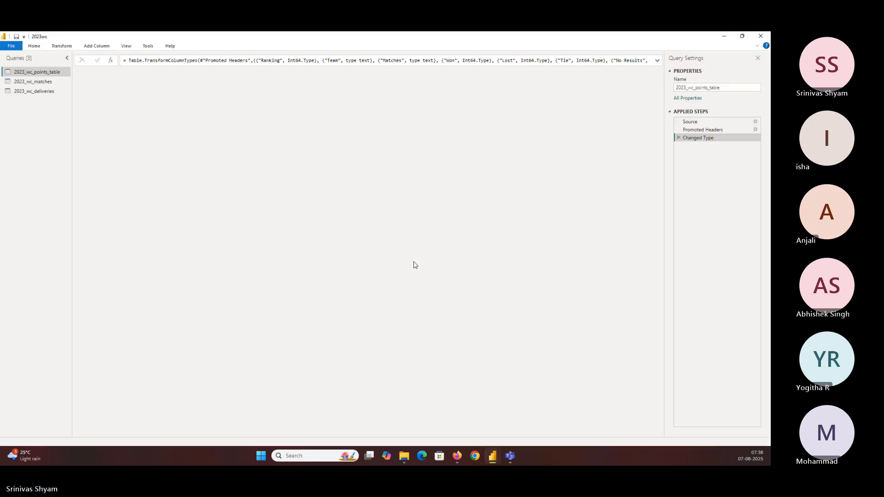
left_click(96, 45)
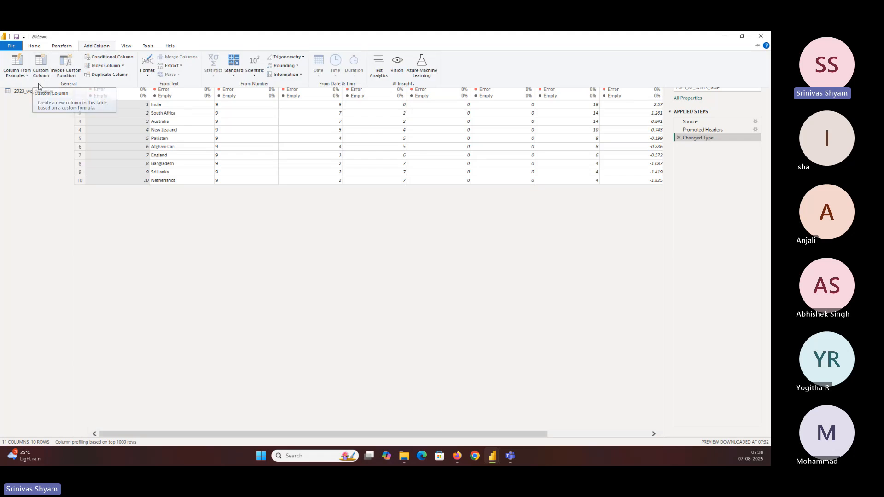
left_click(44, 73)
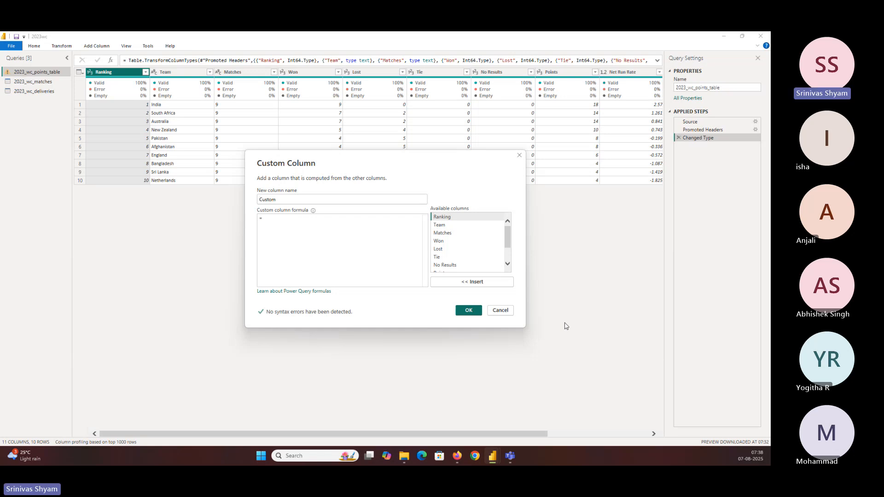
left_click(498, 312)
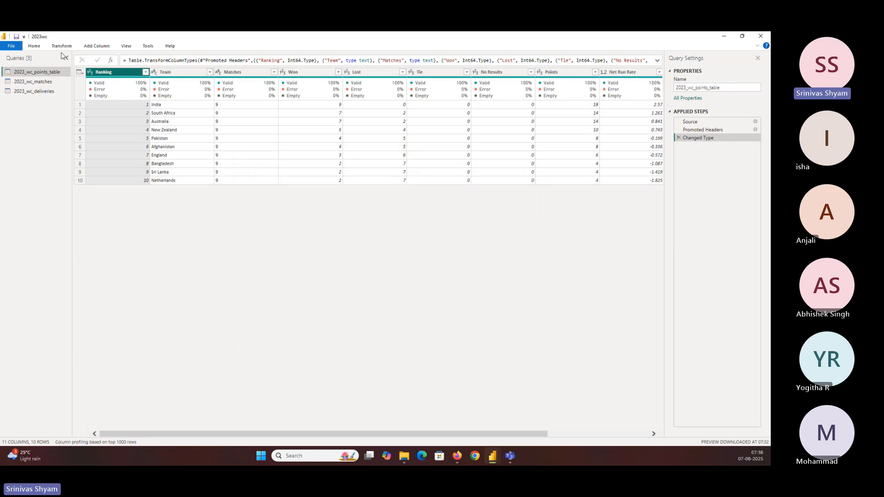
left_click(17, 48)
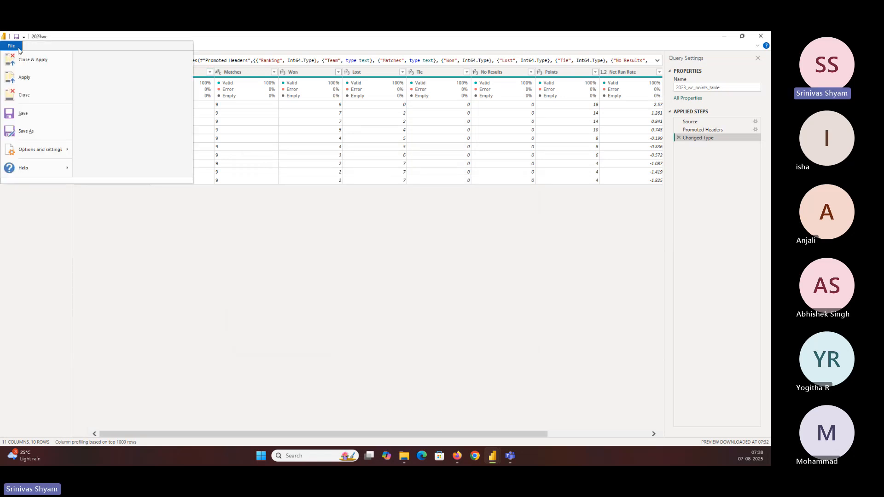
left_click(24, 92)
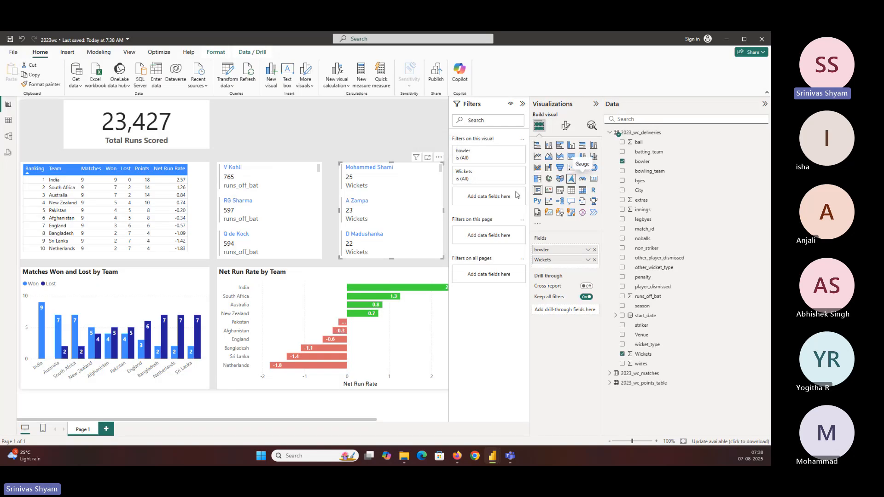
Step: Return to the 2023_wc_deliveries data table and clear the filter on the wicket_type column
left_click(263, 112)
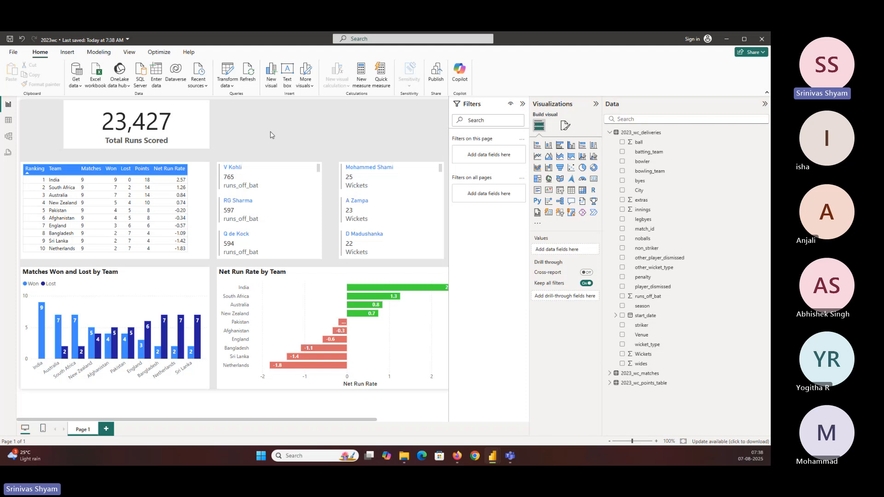
left_click(9, 120)
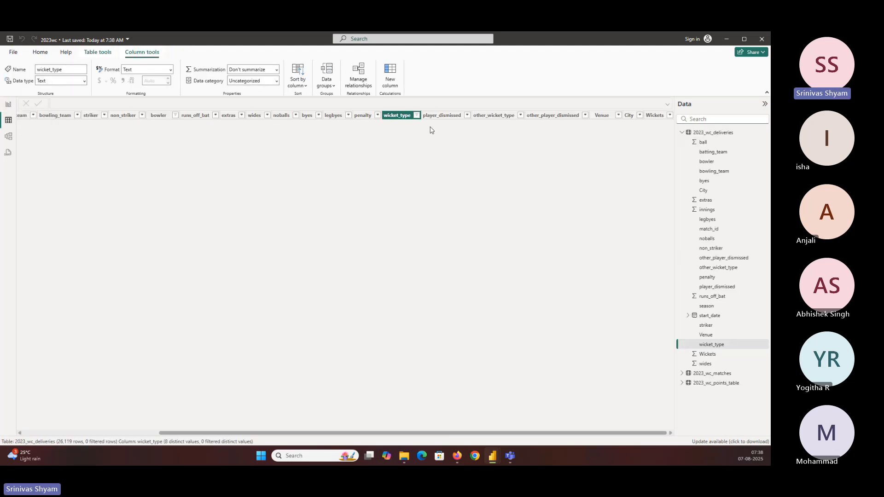
left_click(417, 115)
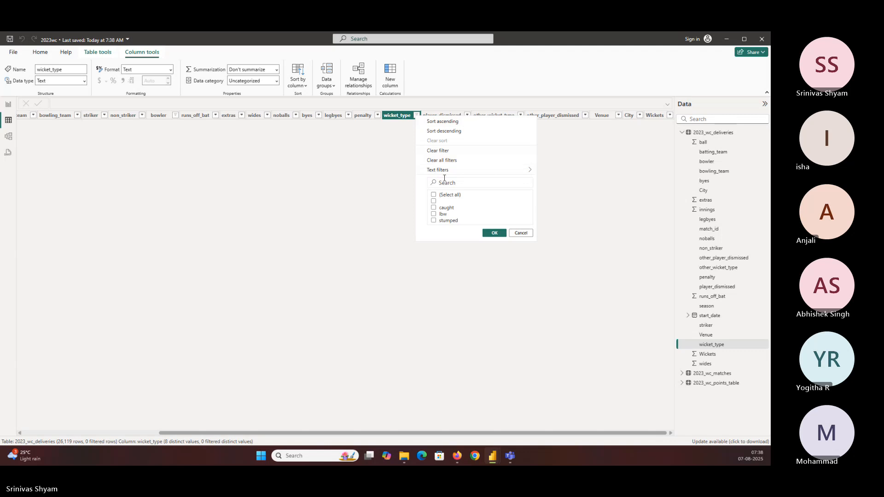
left_click(440, 151)
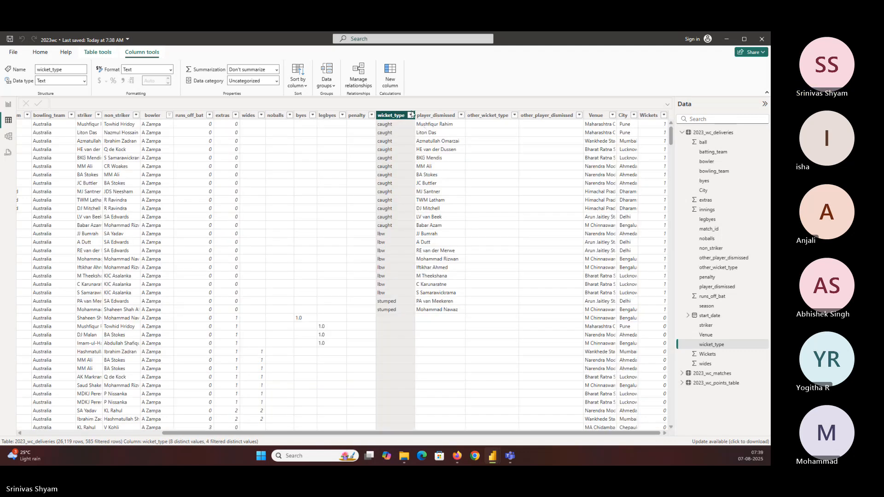
Step: Filter the bowler column of 2023_wc_deliveries to include V Kohli only
left_click_drag(392, 436, 327, 436)
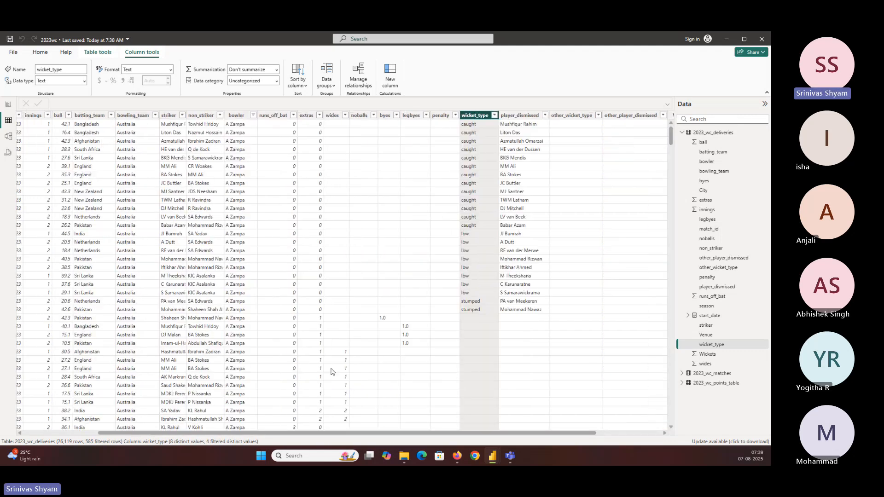
left_click(254, 115)
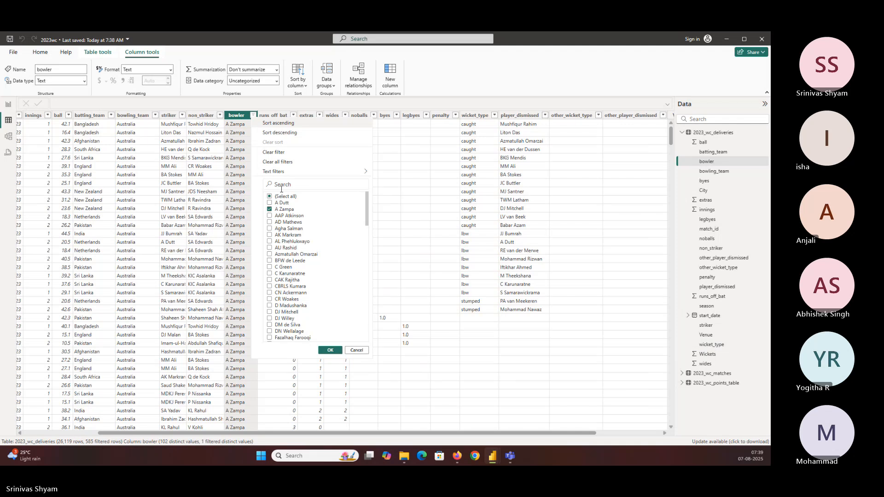
left_click(282, 210)
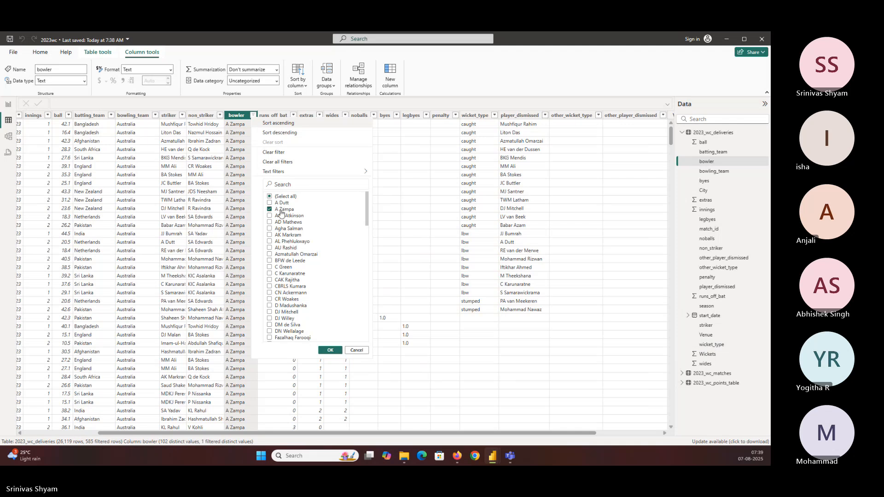
left_click(282, 184)
type("koh")
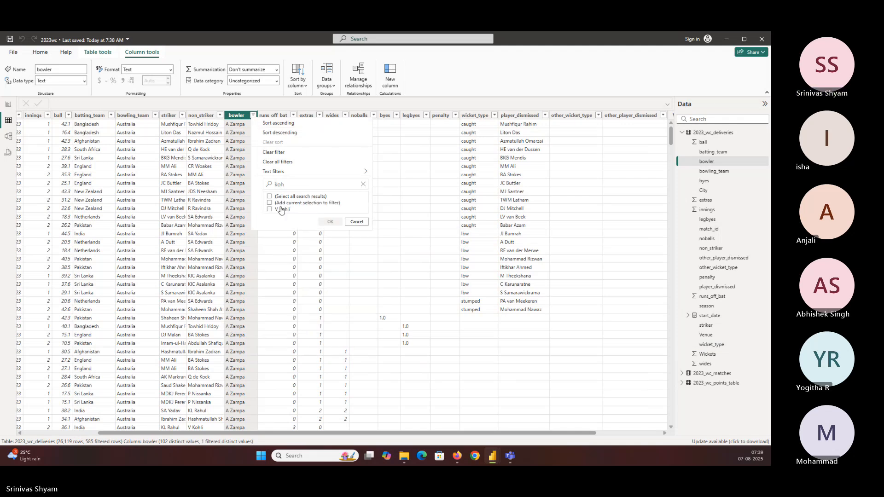
left_click(330, 222)
left_click(293, 116)
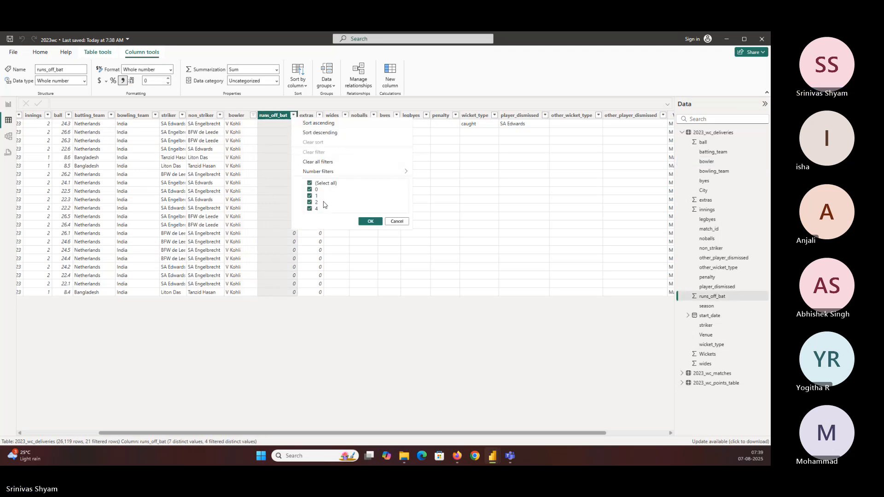
left_click(321, 183)
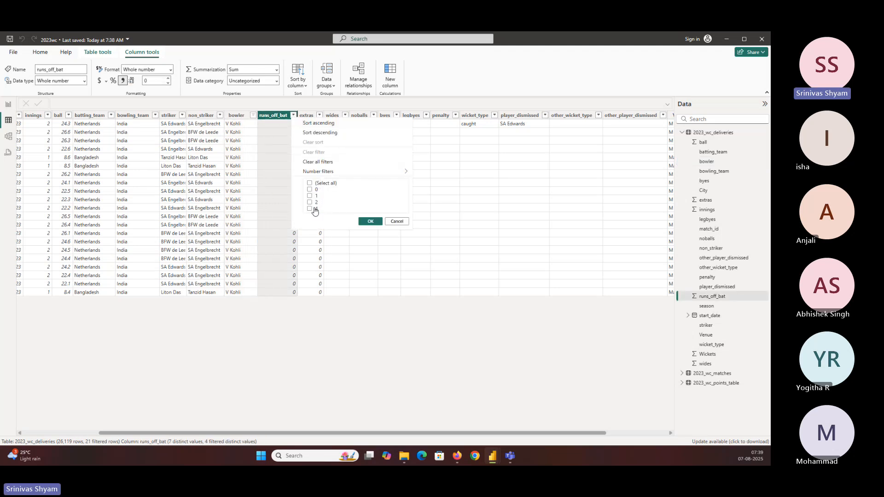
left_click(396, 221)
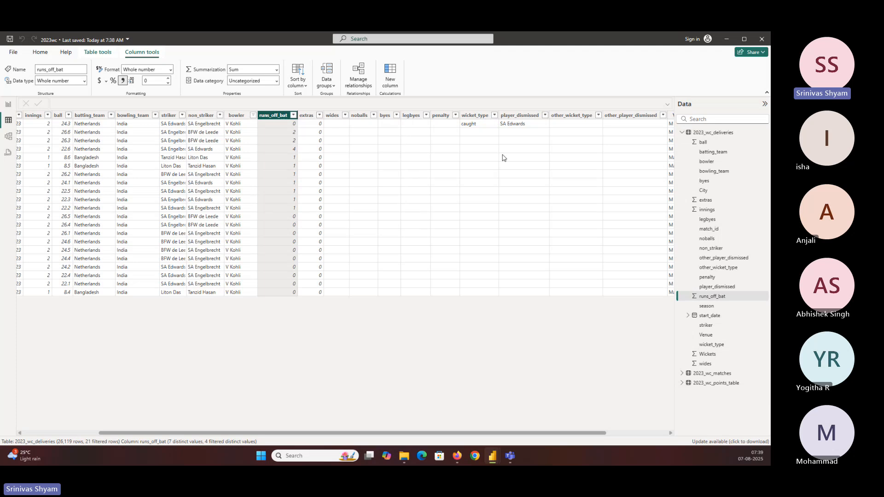
Step: Check the Wickets column values for the V Kohli rows and return to the report page
left_click_drag(576, 433, 636, 432)
left_click(669, 115)
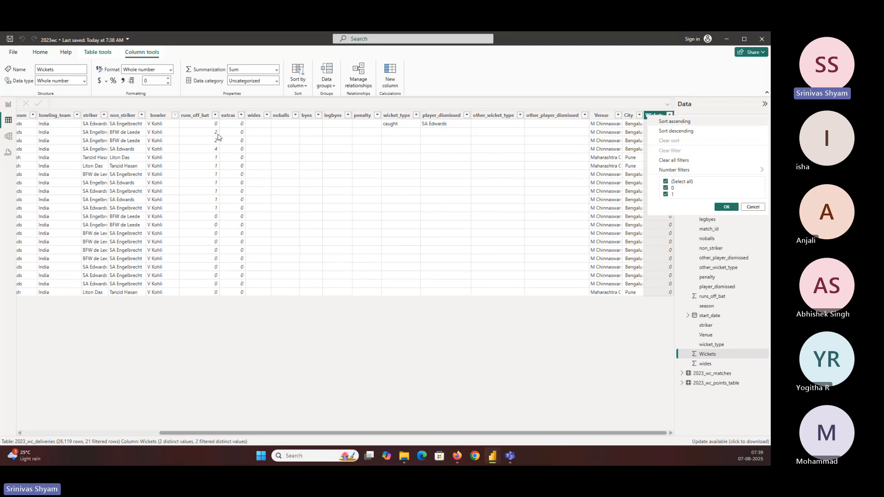
left_click(38, 53)
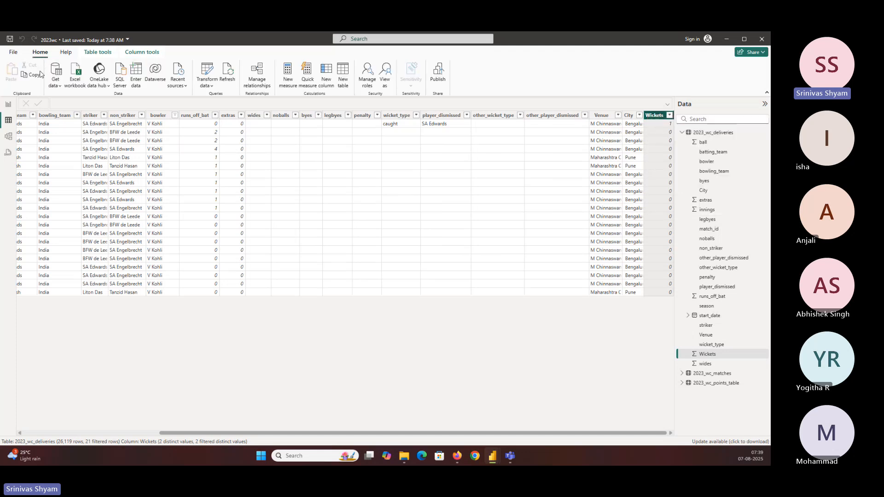
left_click(13, 106)
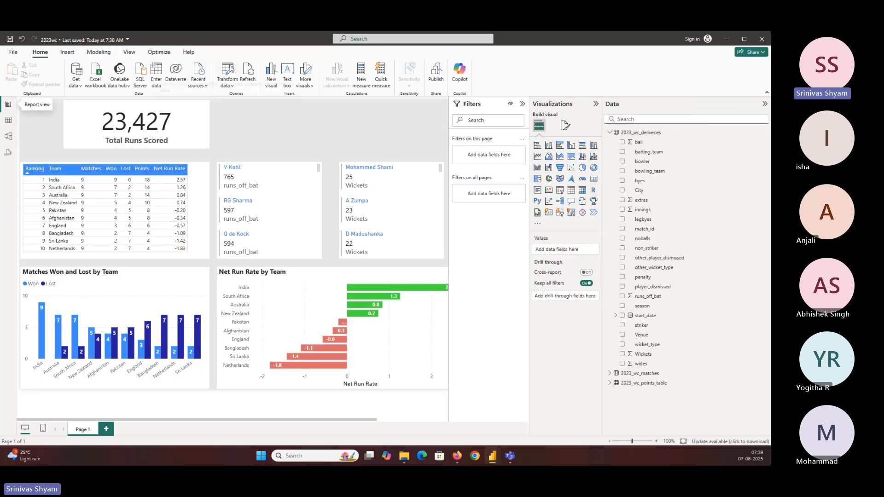
Step: Open the Power Query Editor and select the runs_off_bat column in the 2023_wc_deliveries query
left_click(233, 67)
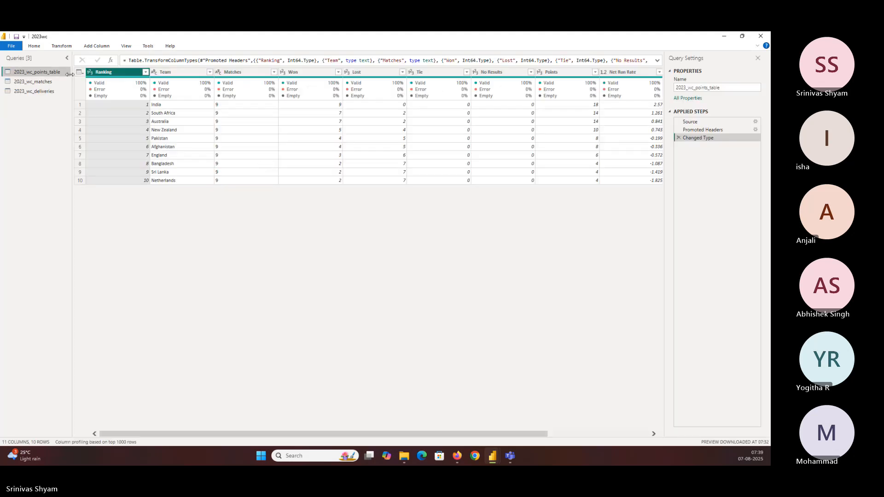
left_click(54, 91)
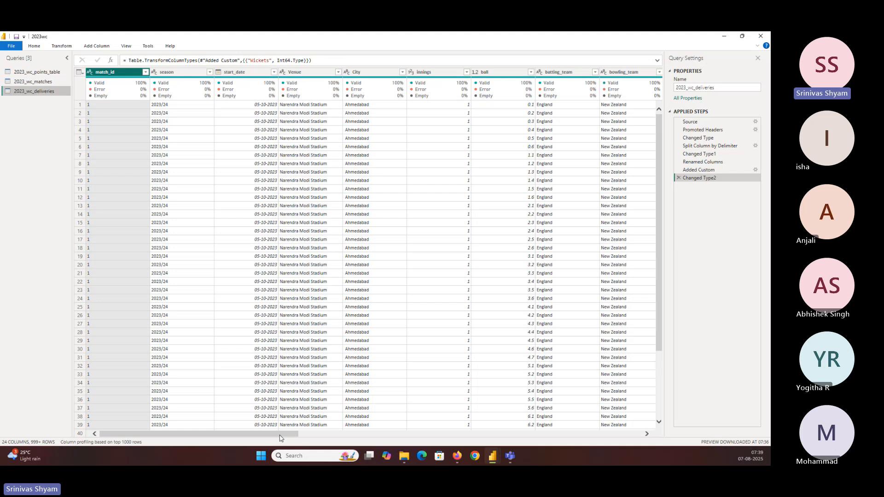
left_click_drag(279, 438, 461, 437)
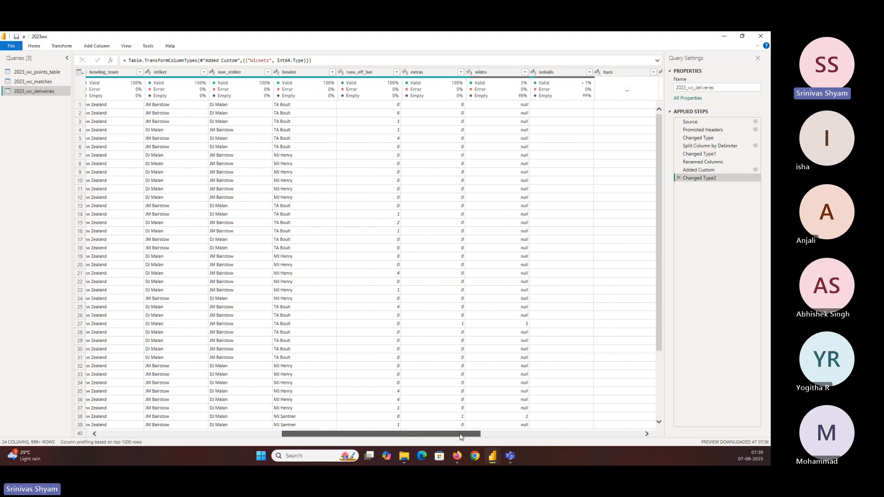
left_click(372, 72)
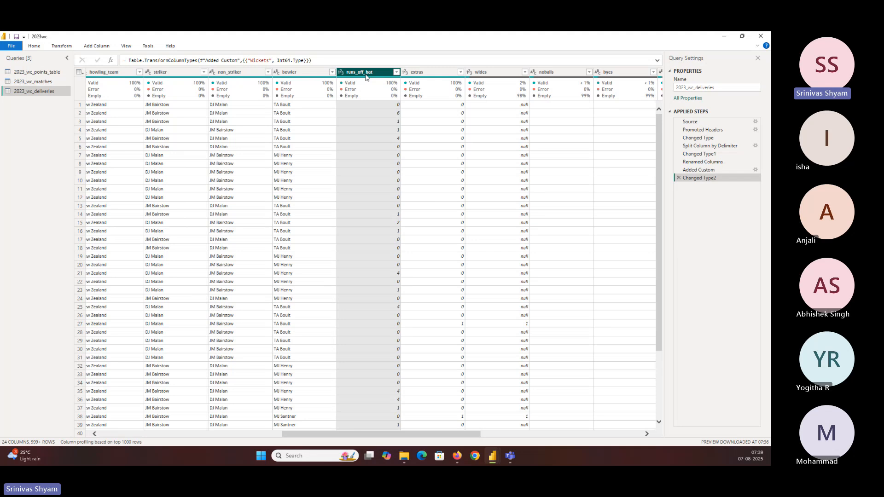
left_click(96, 46)
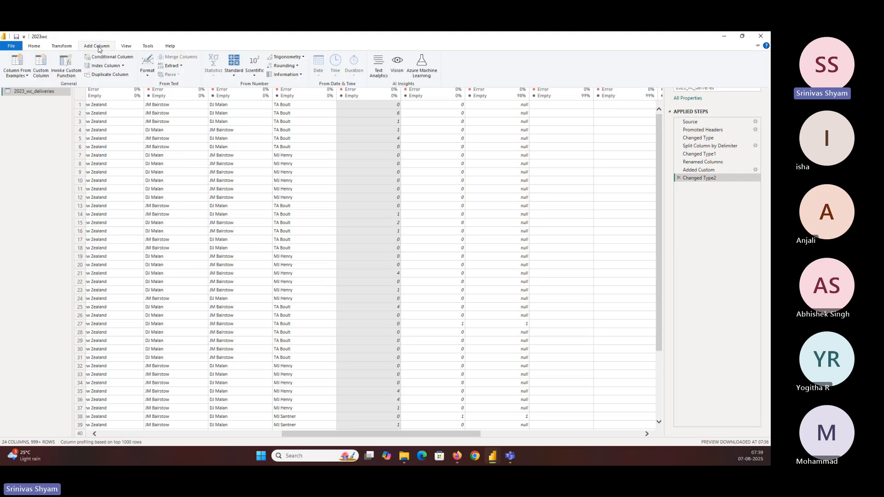
left_click(26, 76)
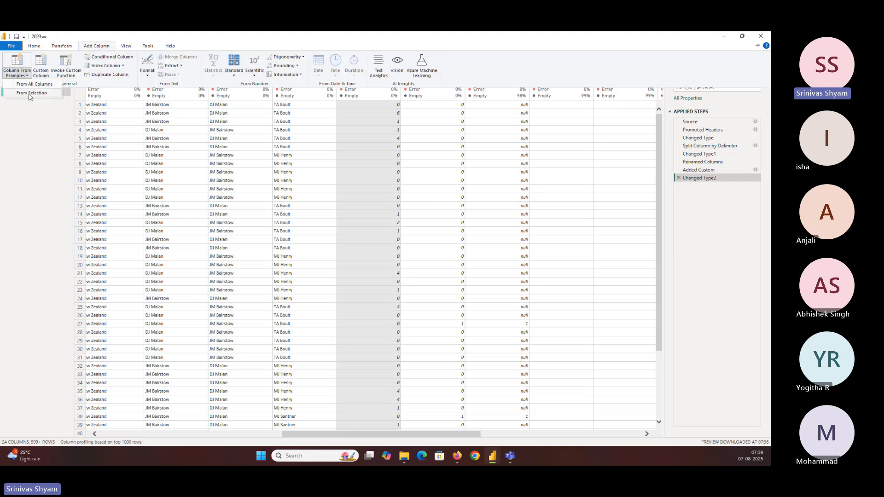
left_click(30, 93)
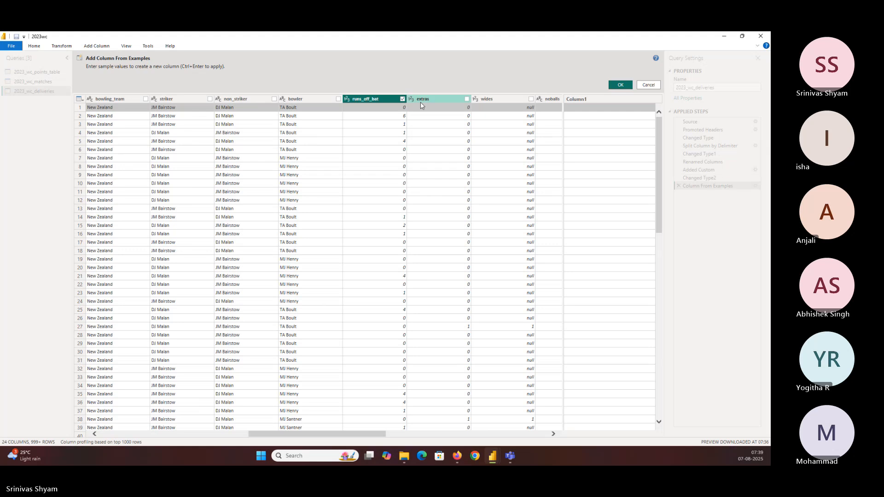
left_click(595, 111)
type("0")
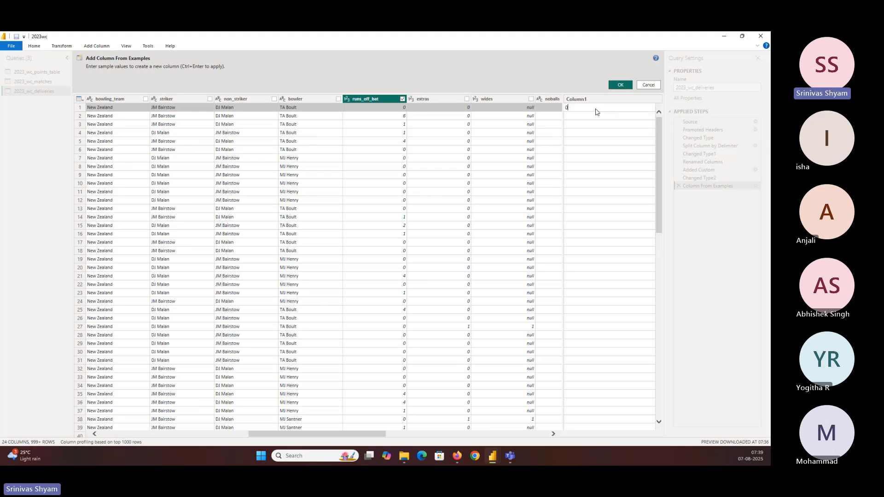
key("Return")
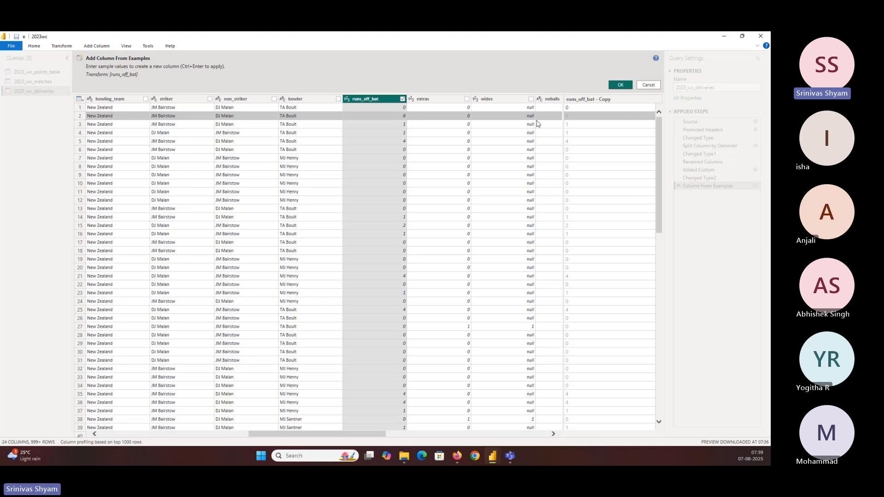
left_click(570, 116)
type("1")
left_click(570, 125)
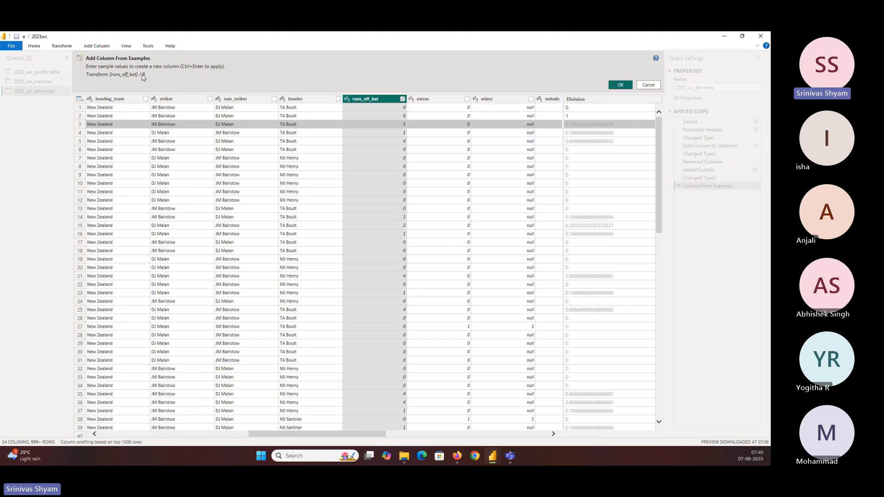
left_click(578, 124)
type("0")
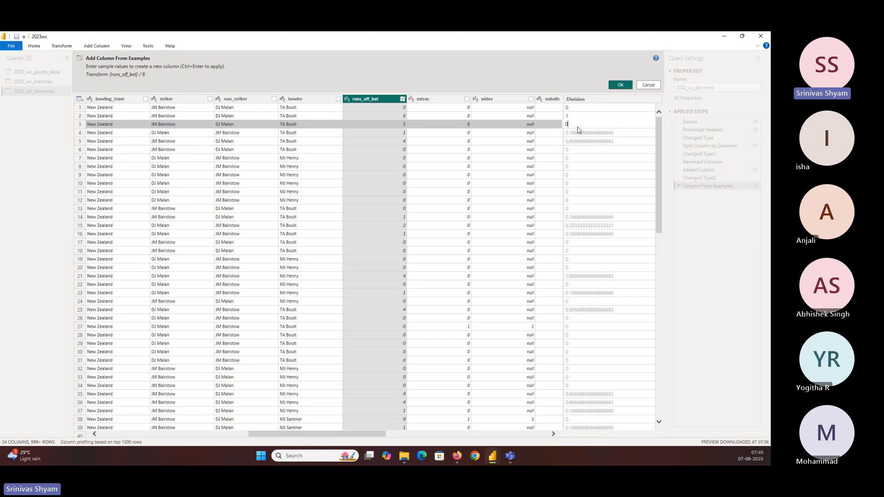
key("Return")
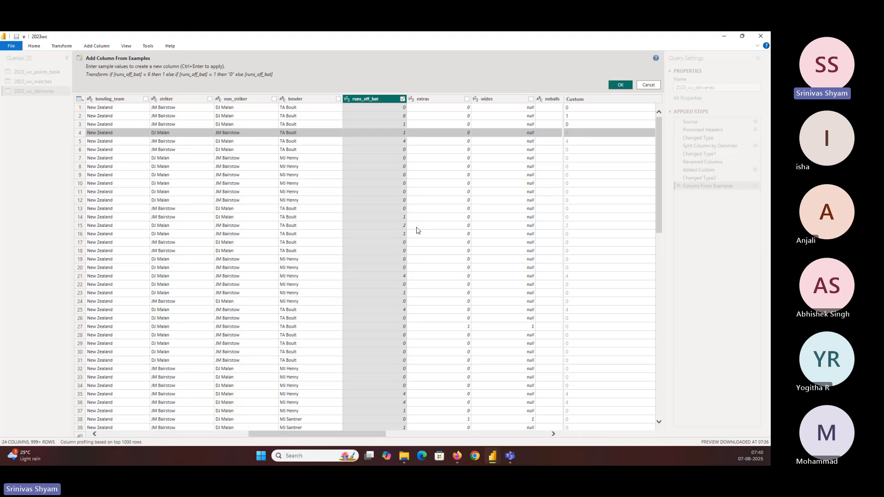
left_click(575, 228)
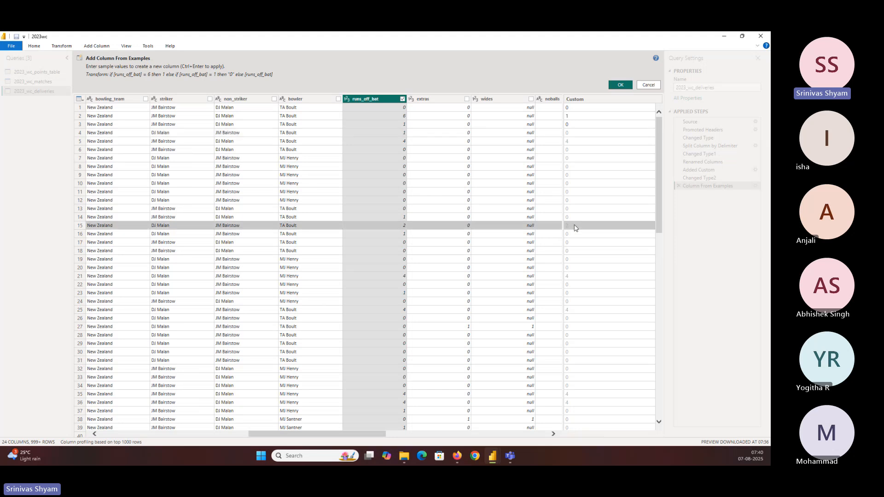
type("0")
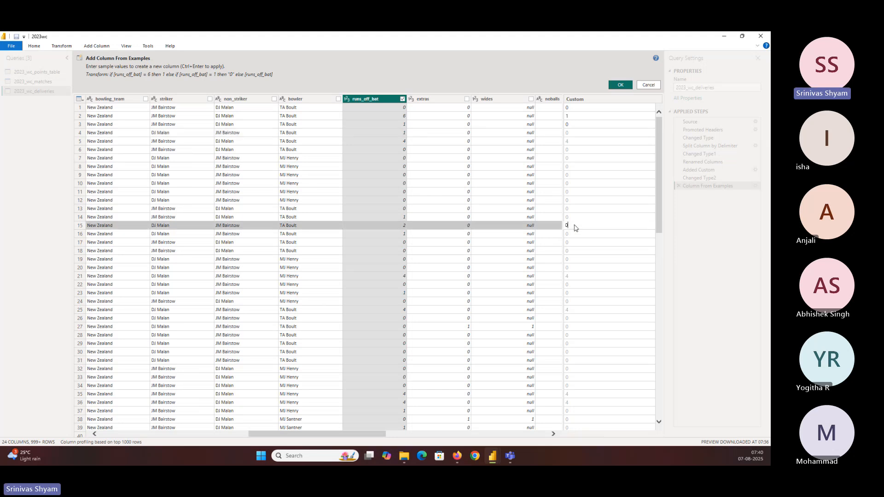
key("Return")
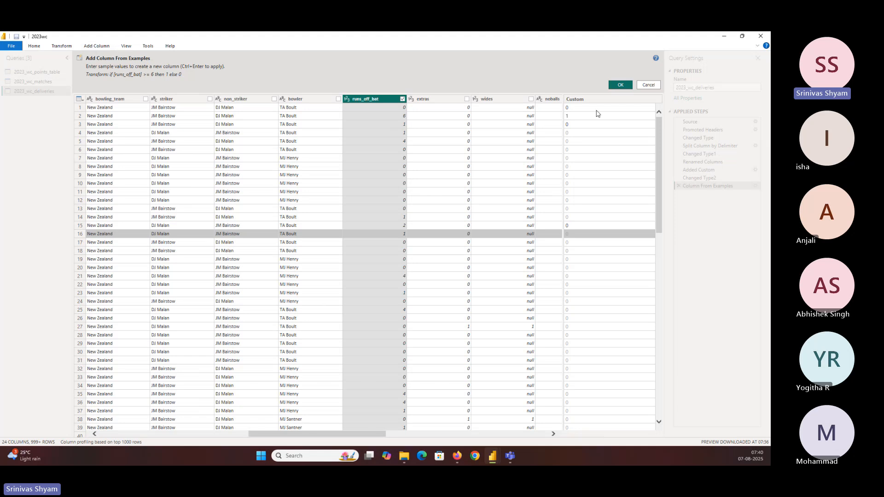
left_click(645, 84)
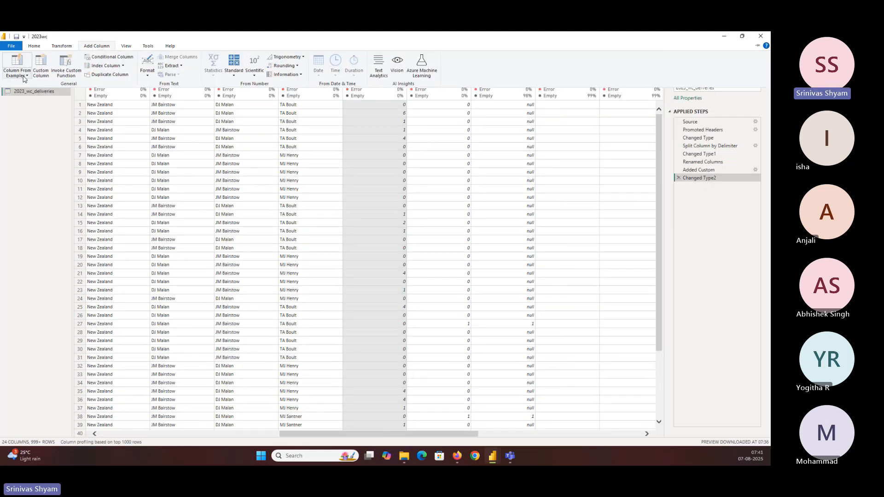
Step: Add a column from examples based on the runs_off_bat selection, entering 0 for rows 1, 4 and 5 and 1 for row 2
left_click(47, 105)
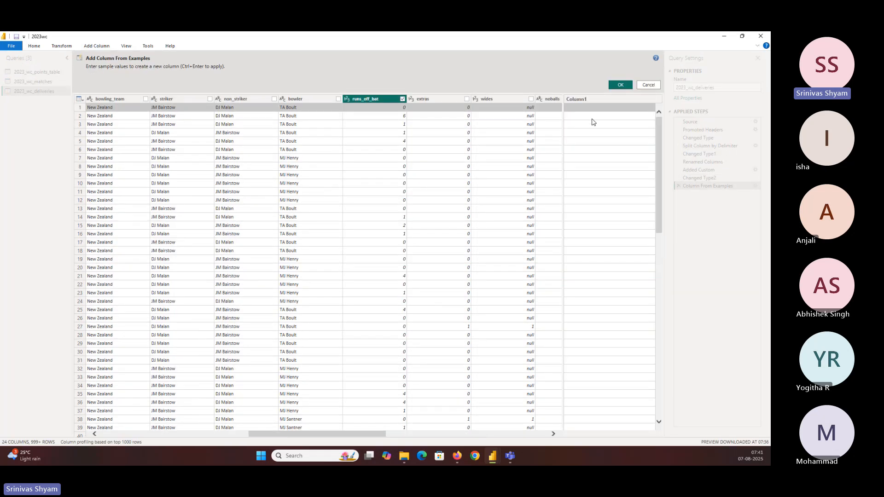
type("0")
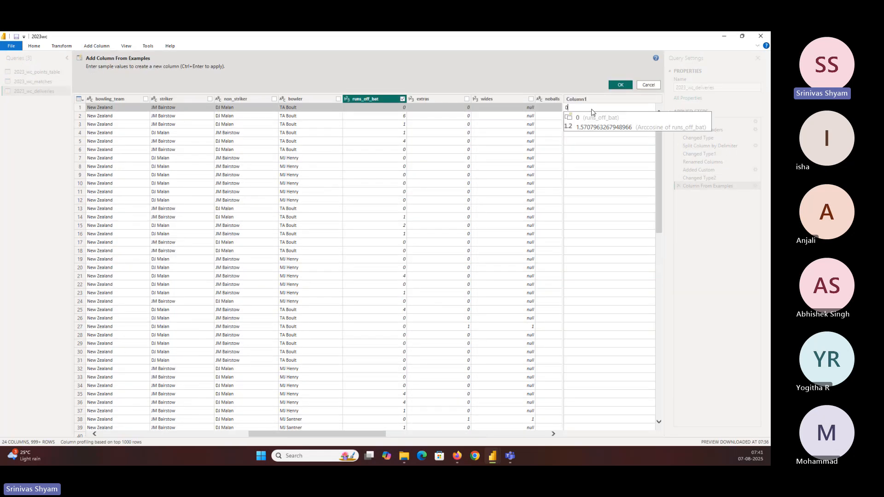
key("Return")
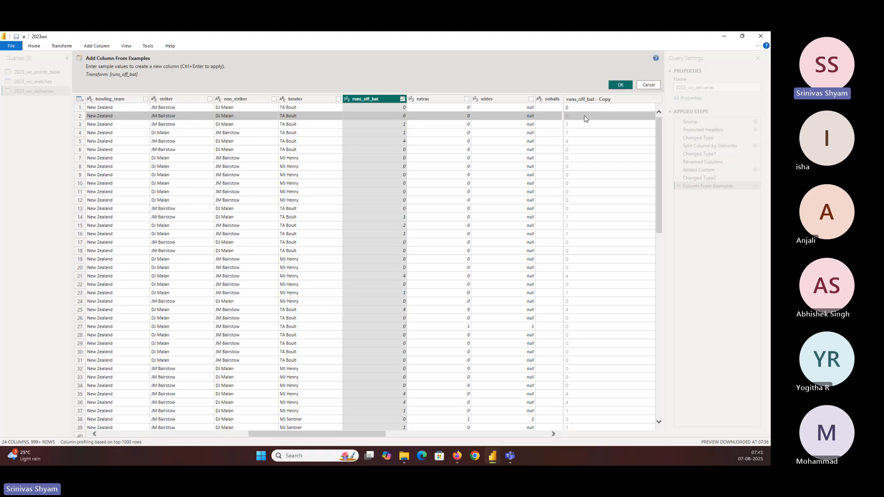
type("1")
key("Return")
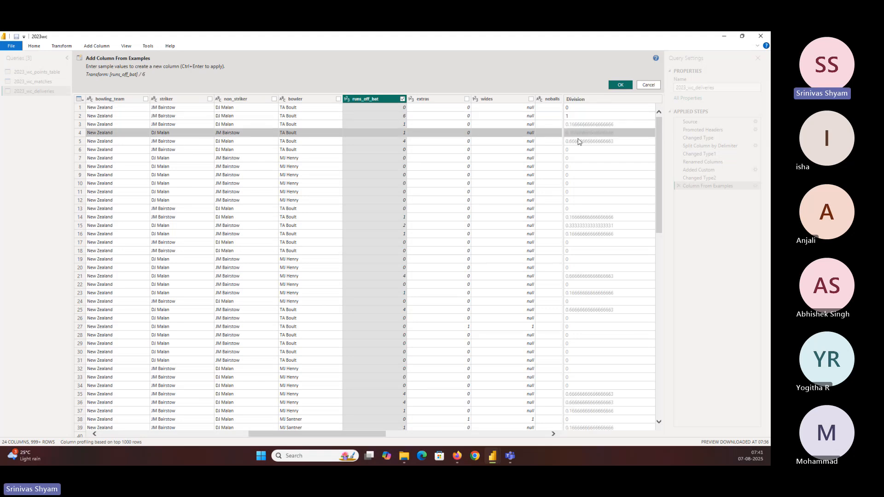
left_click(578, 143)
type("0")
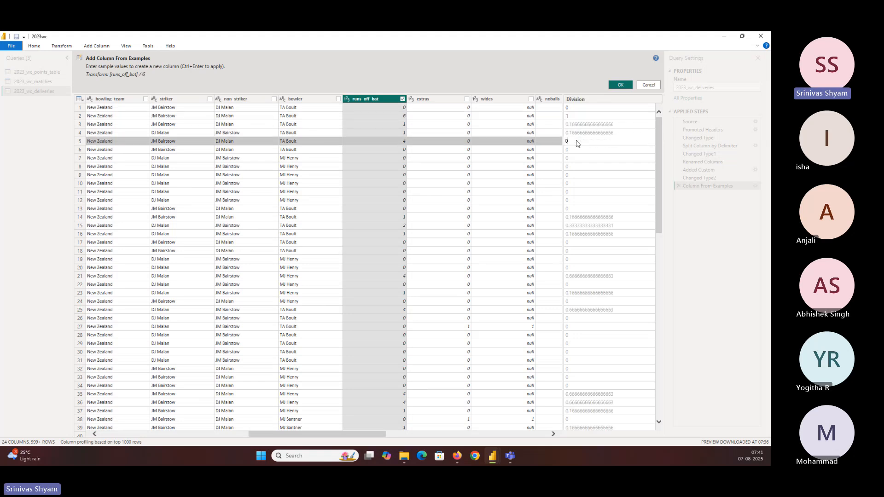
key("Return")
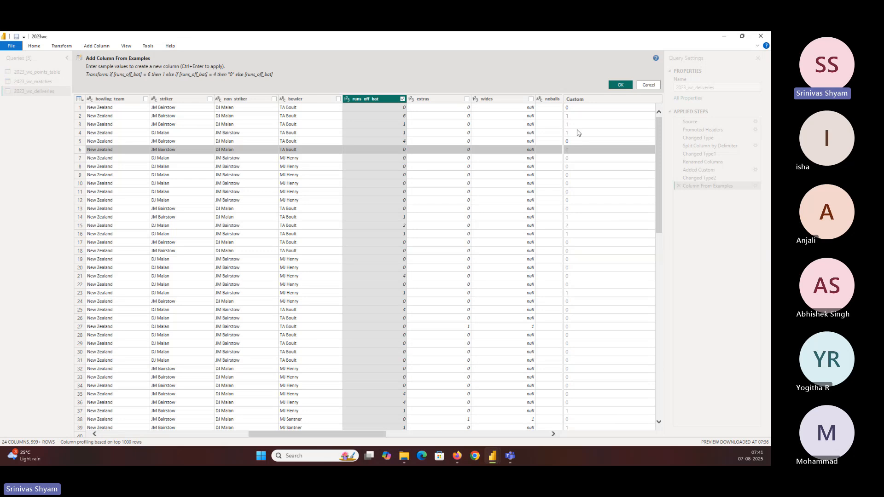
left_click(577, 134)
type("0")
key("Return")
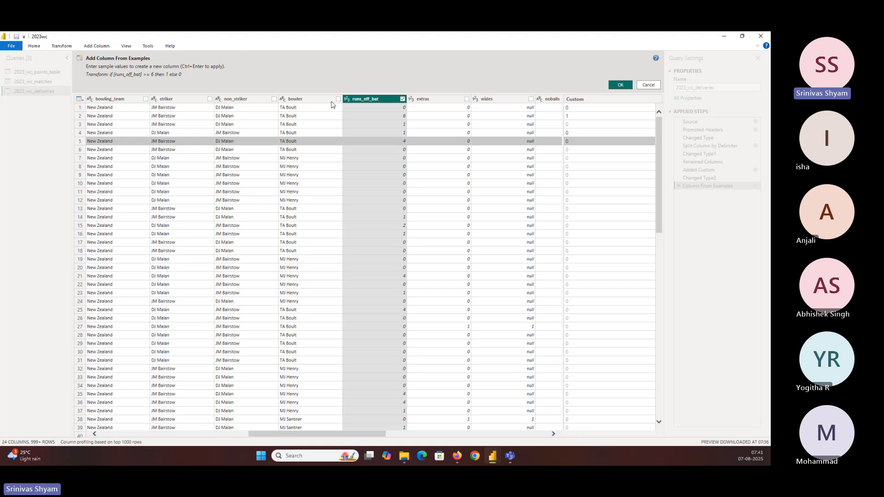
left_click(620, 86)
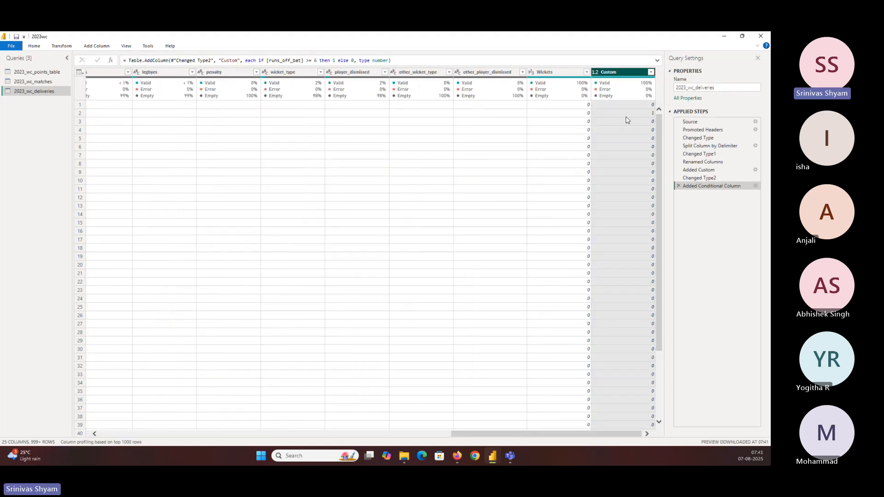
Step: Rename the Custom column in 2023_wc_deliveries to Sixes and change its data type to Whole Number
double_click(610, 73)
type("Sixes")
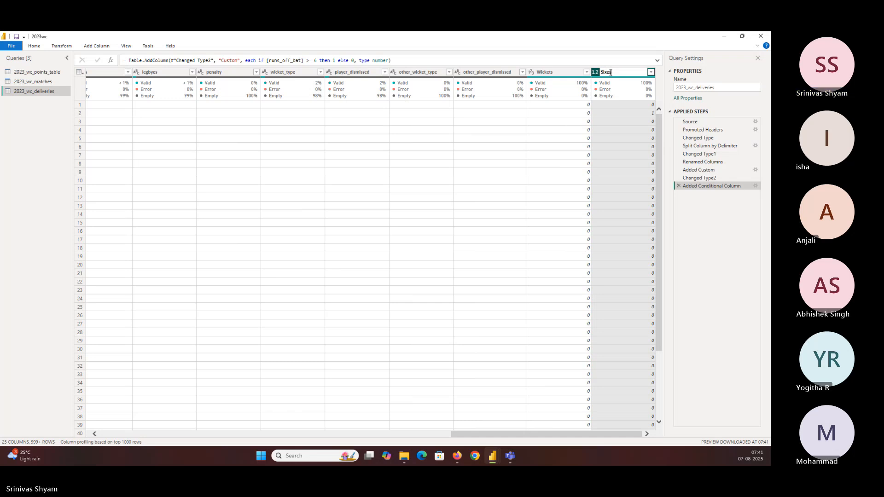
key("Return")
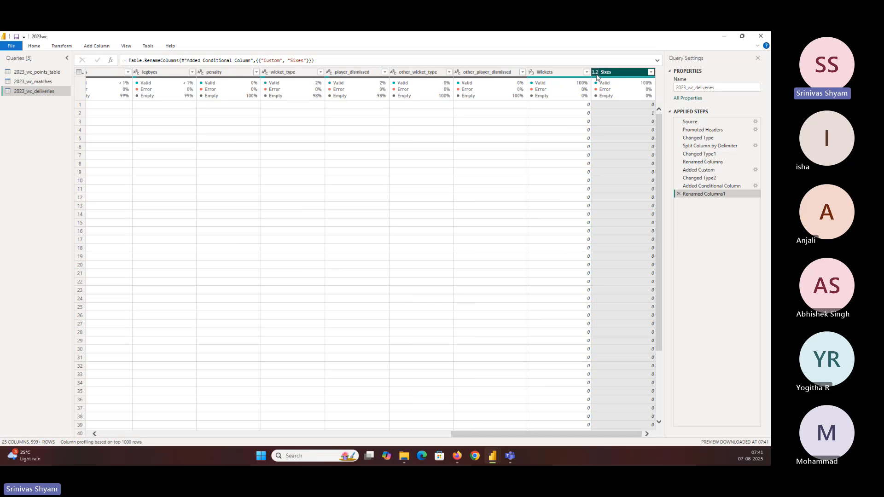
right_click(623, 74)
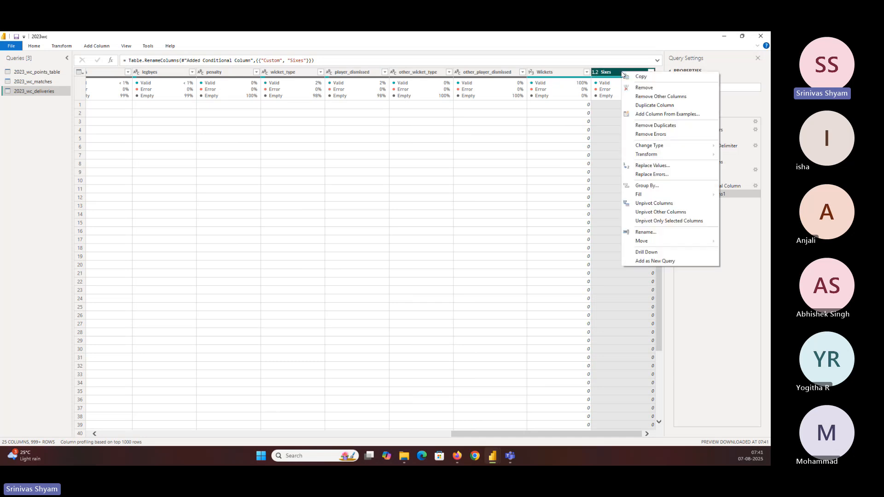
mouse_move(663, 146)
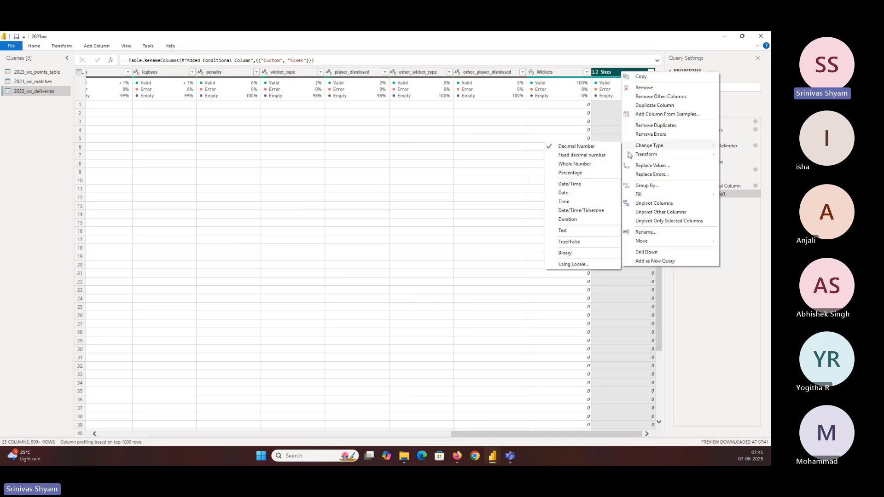
left_click(595, 167)
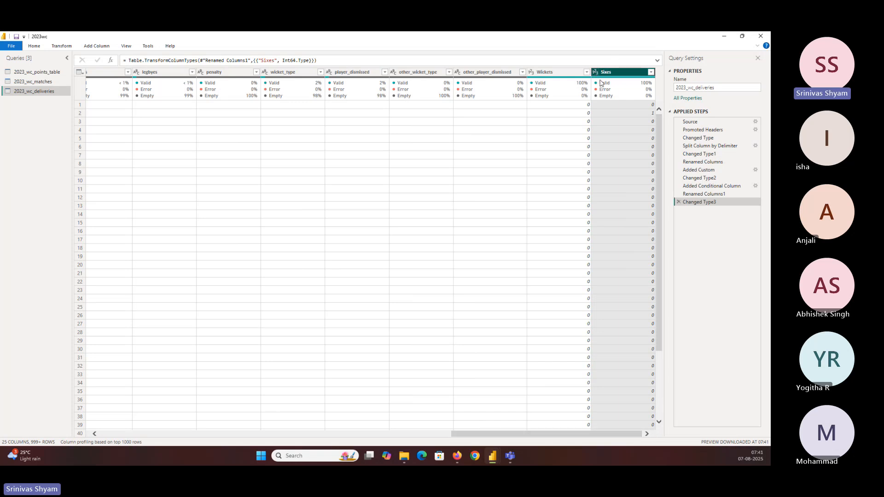
Step: Rename the Added Custom applied step as Wicket Calculation
left_click(701, 171)
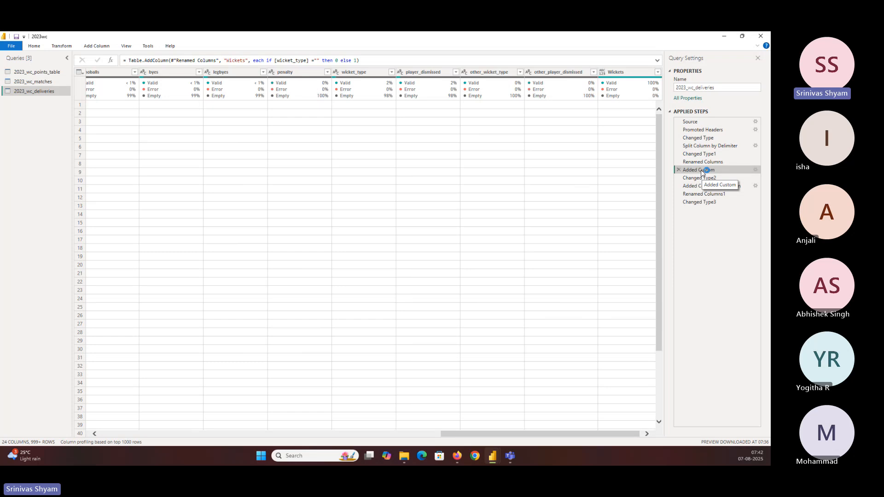
double_click(701, 172)
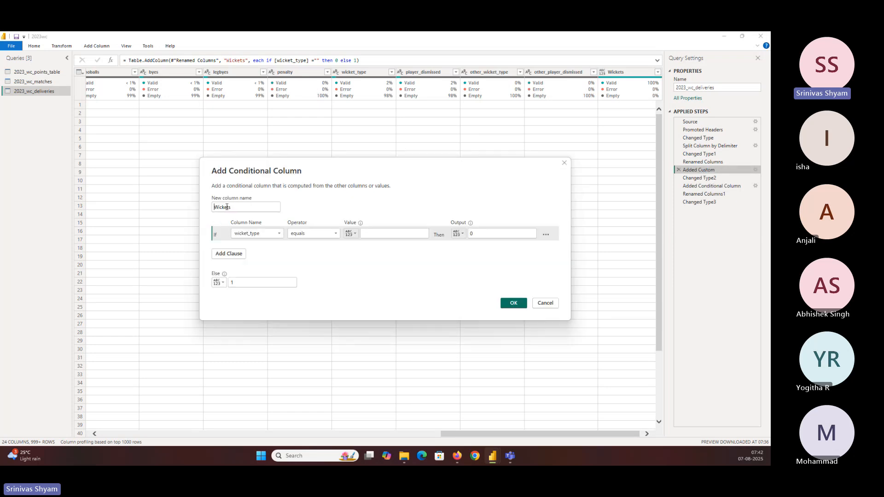
left_click(543, 306)
right_click(709, 170)
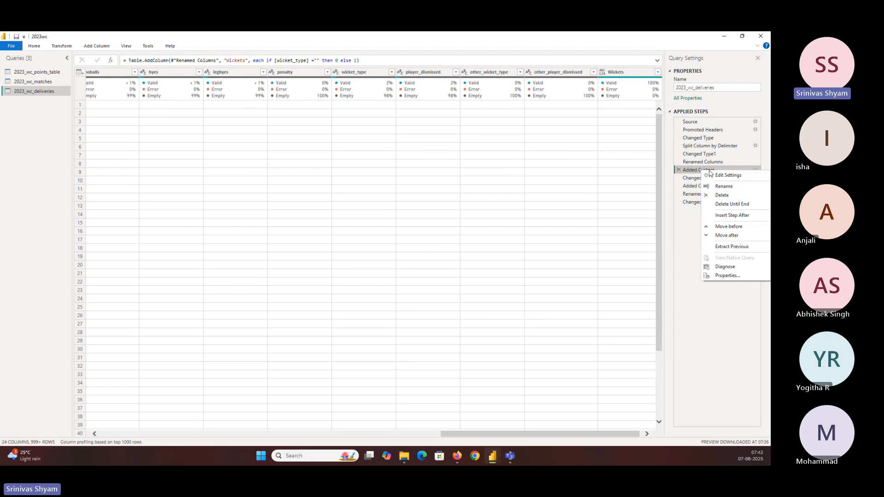
left_click(723, 186)
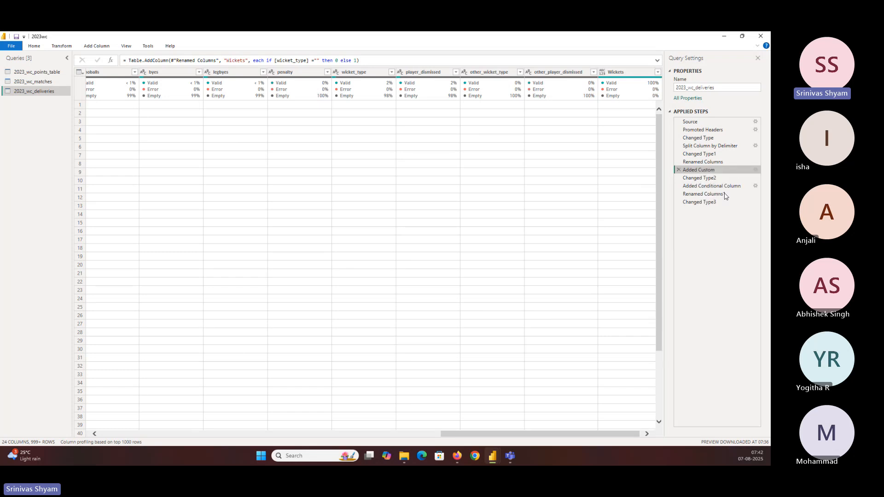
type("Wicket Ca")
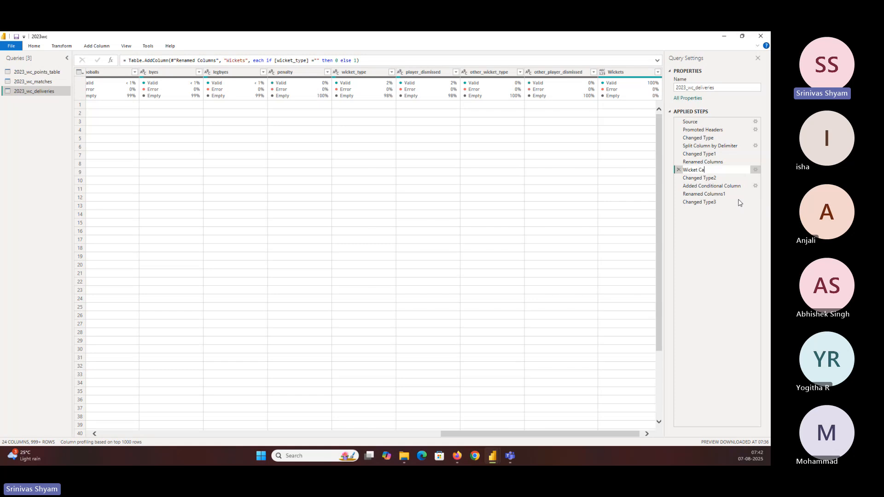
type("lculation")
key("Return")
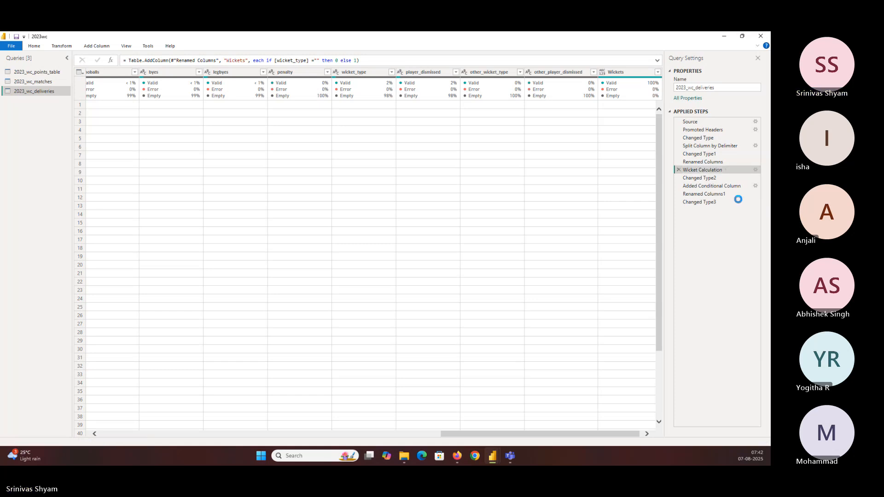
Step: Rename the Added Conditional Column applied step as Sixes calculation
left_click(707, 187)
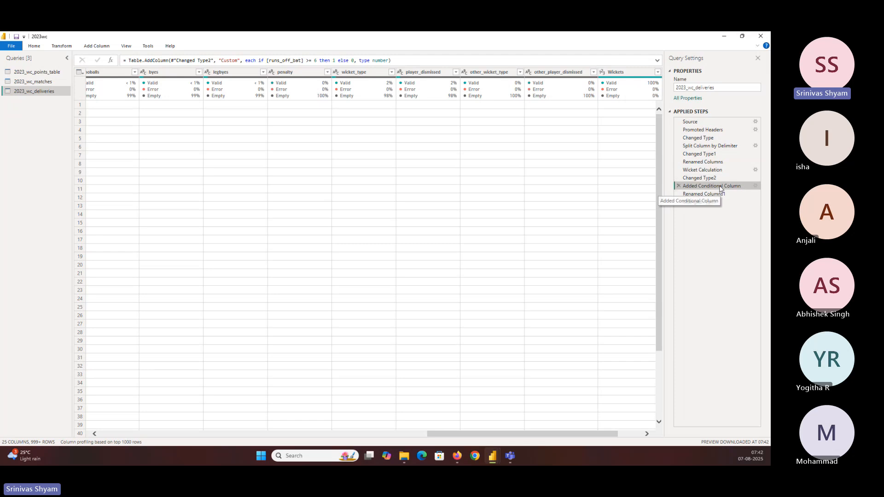
right_click(703, 186)
left_click(725, 202)
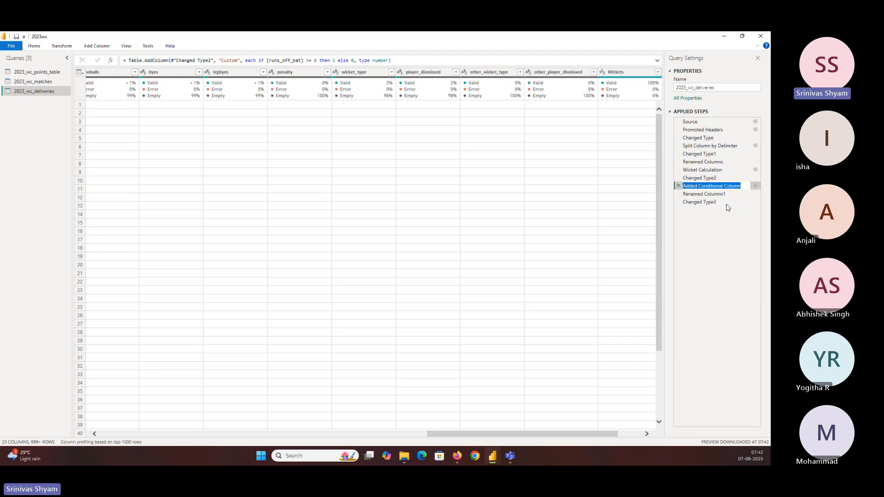
type("Siz")
key("BackSpace")
type("xes")
key("Return")
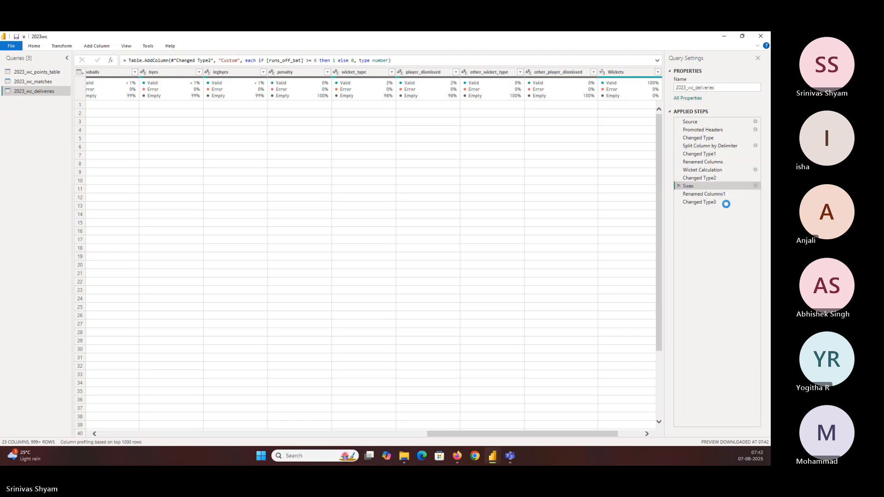
double_click(701, 186)
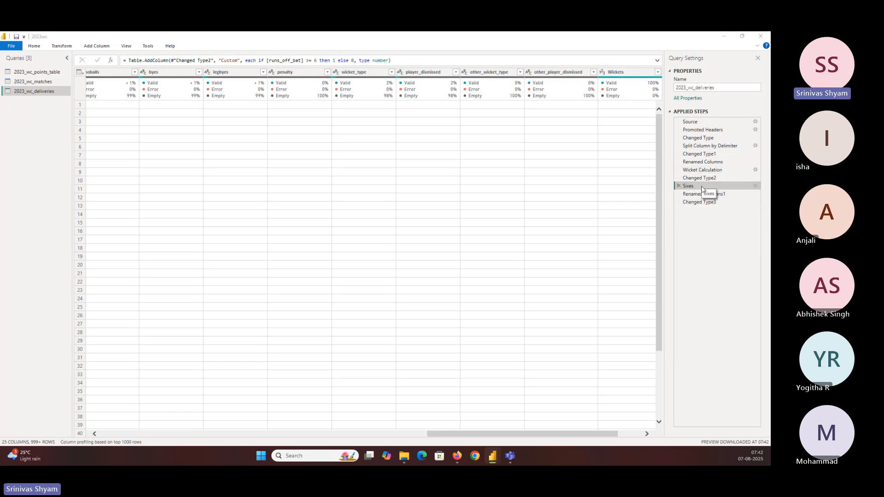
left_click(545, 302)
right_click(709, 188)
left_click(723, 203)
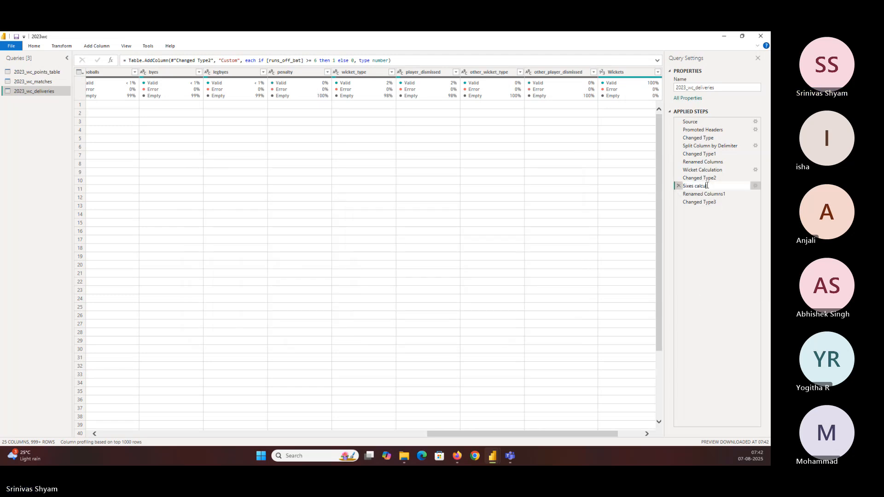
key("Return")
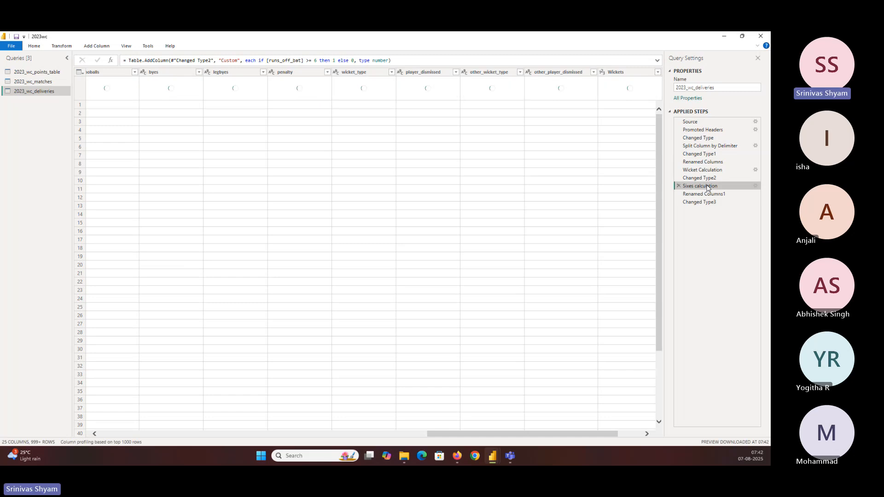
Step: Close and apply the query changes, and add a card showing Sixes beside the Total Runs Scored card
left_click(33, 47)
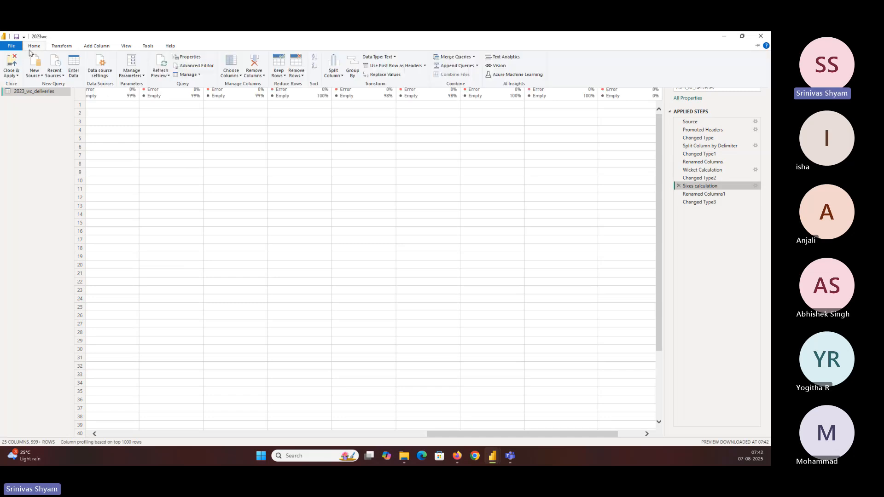
left_click(12, 67)
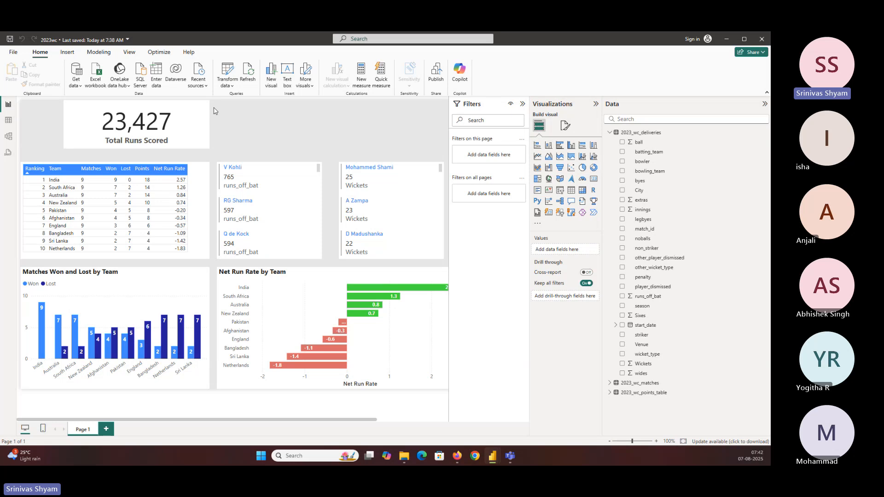
left_click_drag(594, 179, 290, 151)
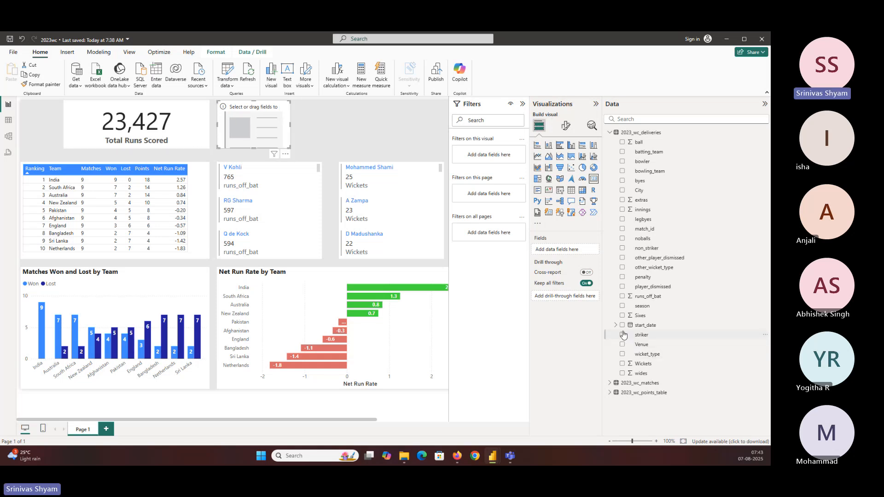
left_click(622, 316)
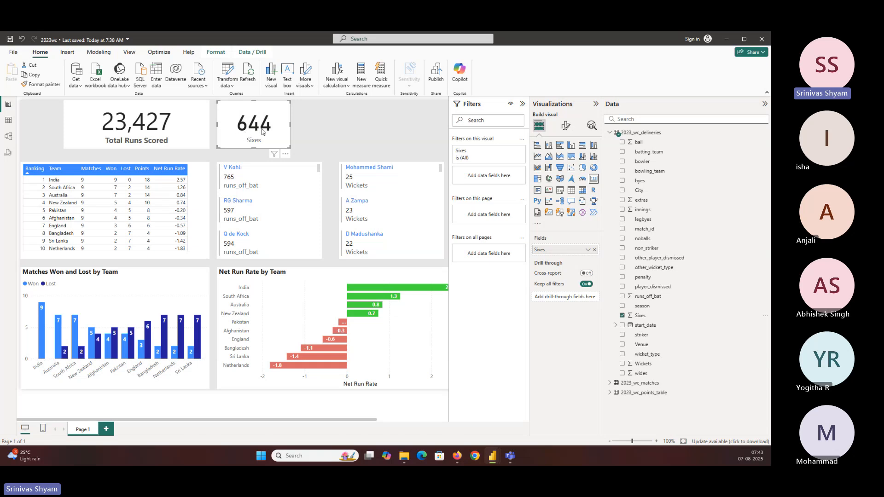
Step: Check the Sixes card against V Kohli and RG Sharma in the batter card, and clear the cross-filter
left_click(230, 168)
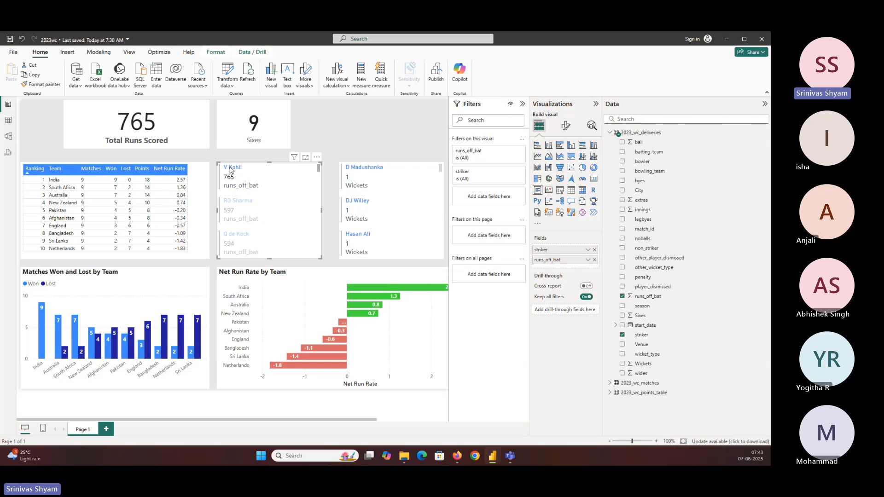
left_click(230, 169)
left_click(234, 204)
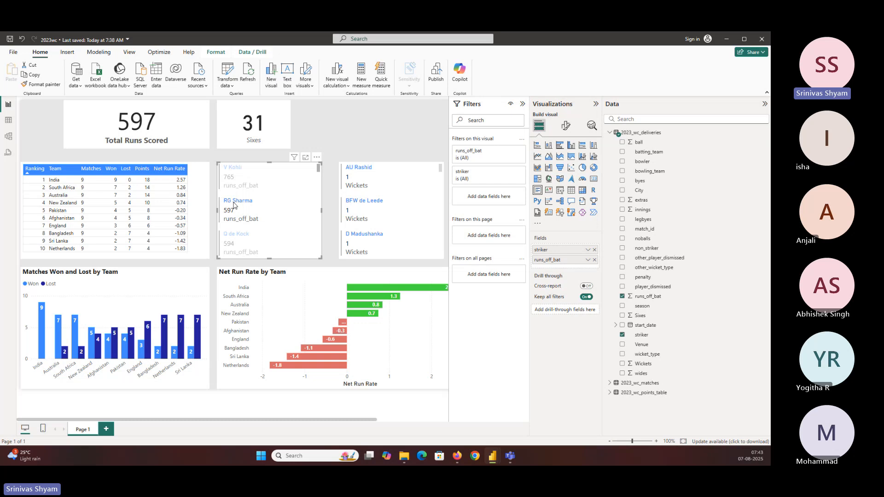
left_click(232, 236)
left_click(232, 236)
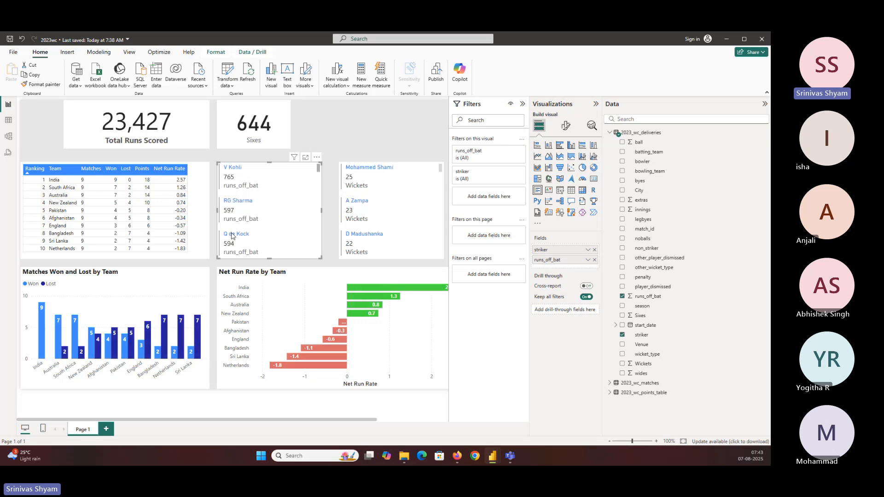
left_click(257, 128)
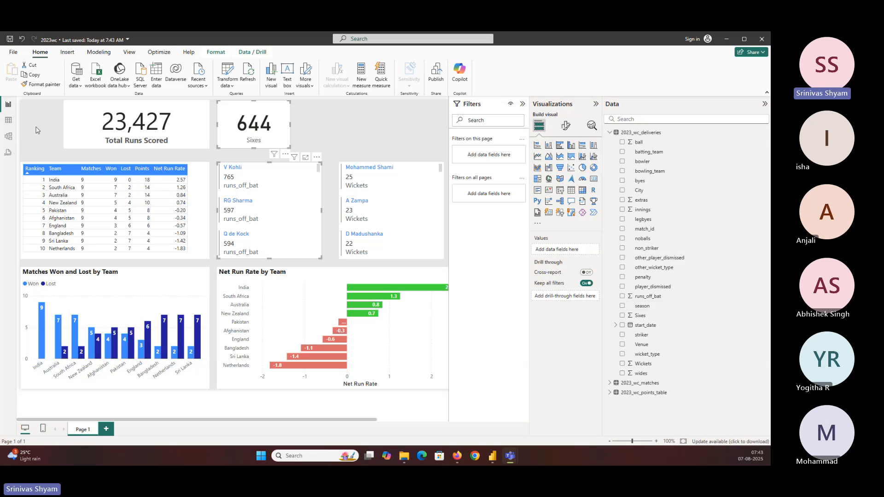
Step: Open the Power Query Editor and select the runs_off_bat column in the 2023_wc_deliveries query
left_click(225, 75)
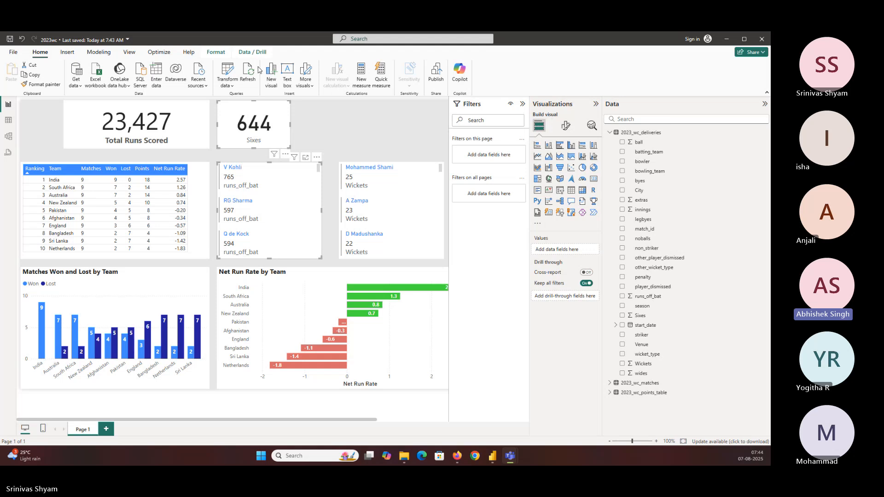
left_click(227, 70)
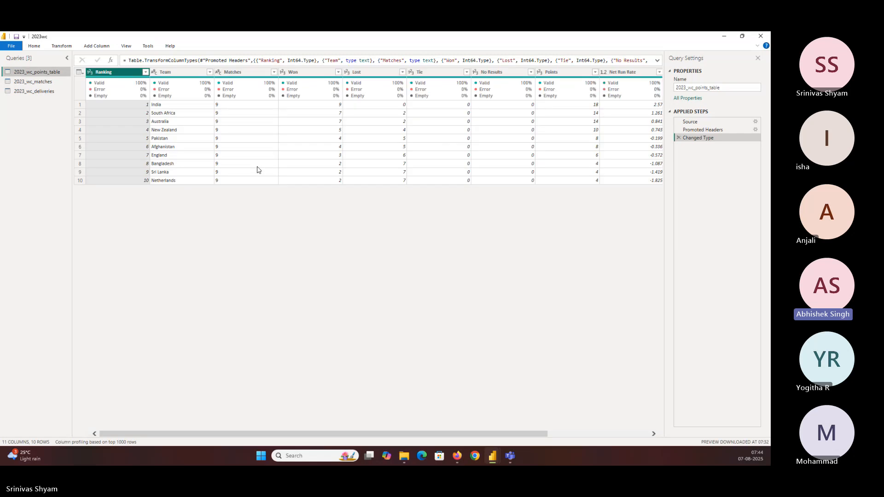
left_click(44, 91)
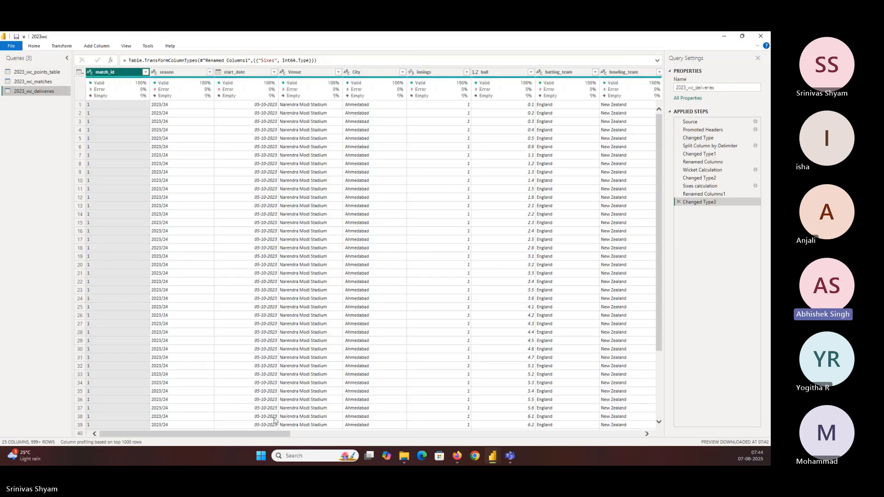
key("alt+Tab")
left_click_drag(267, 438, 438, 437)
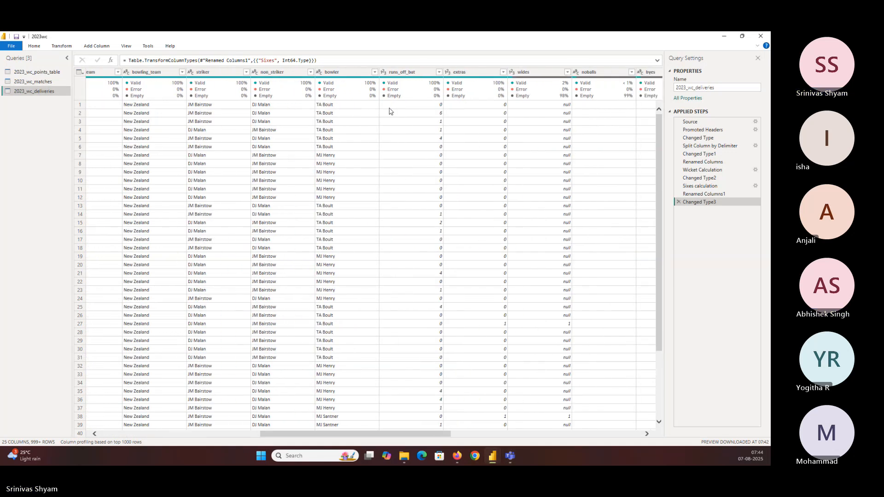
left_click(409, 73)
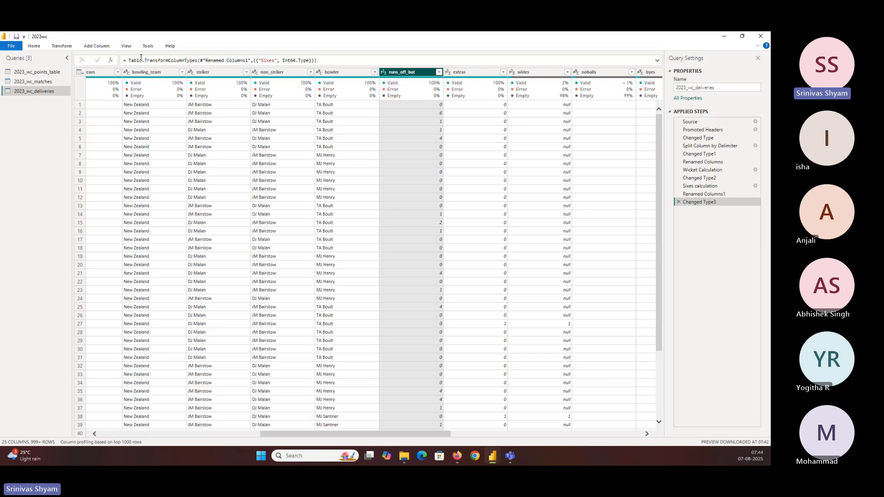
Step: Start a column from examples based on the runs_off_bat selection, entering 0 as the example for rows 1 to 3
left_click(97, 46)
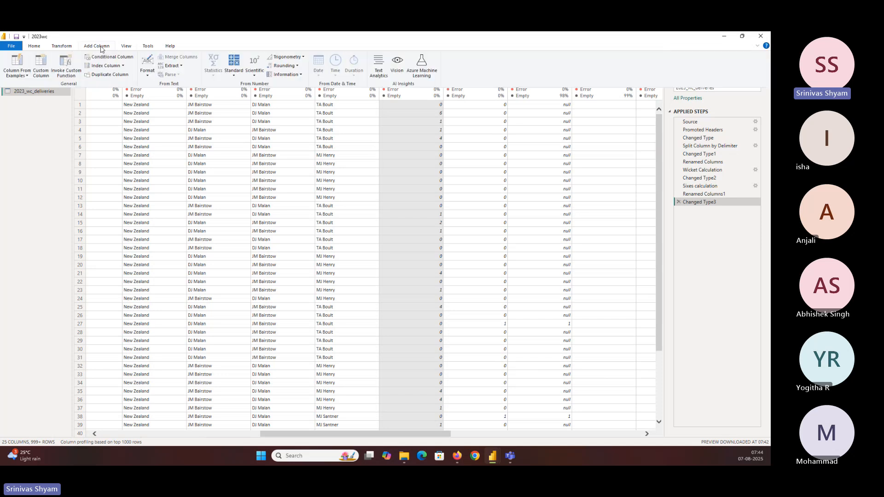
left_click(27, 75)
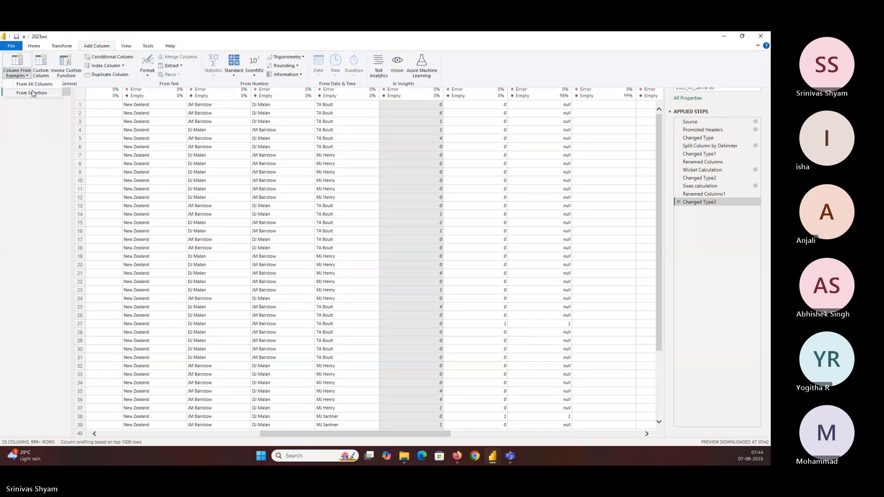
left_click(32, 93)
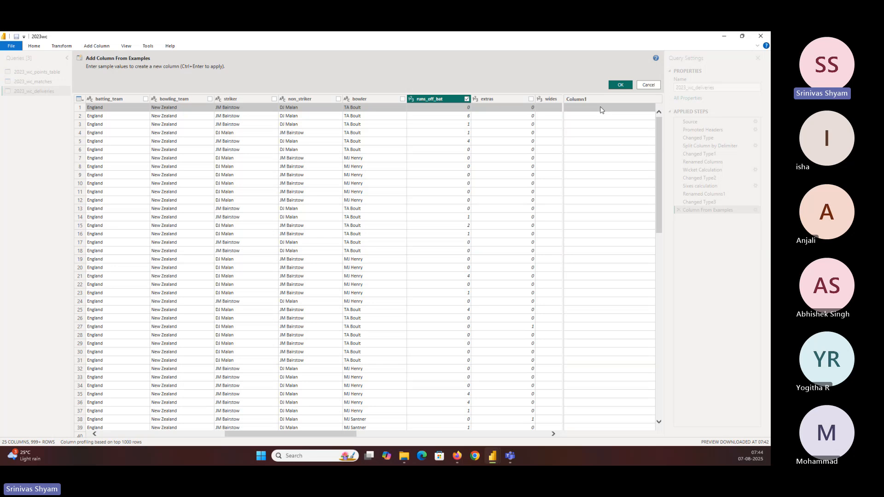
type("0")
key("Return")
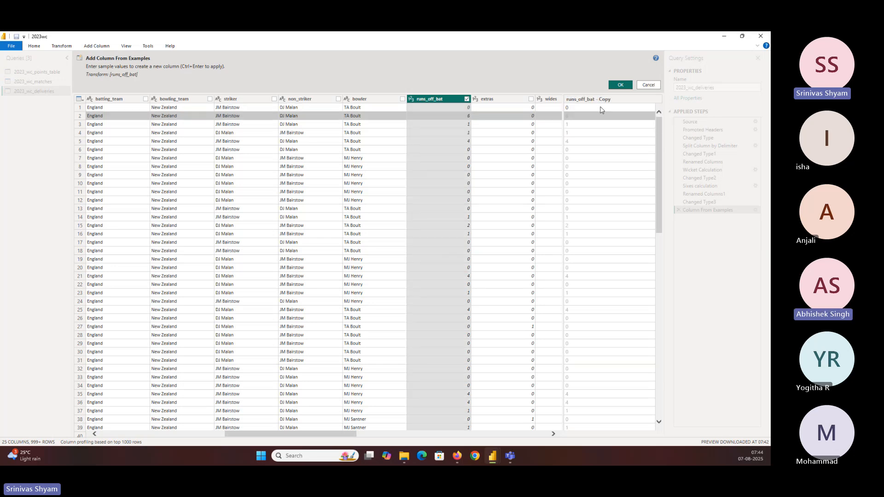
type("0")
key("Return")
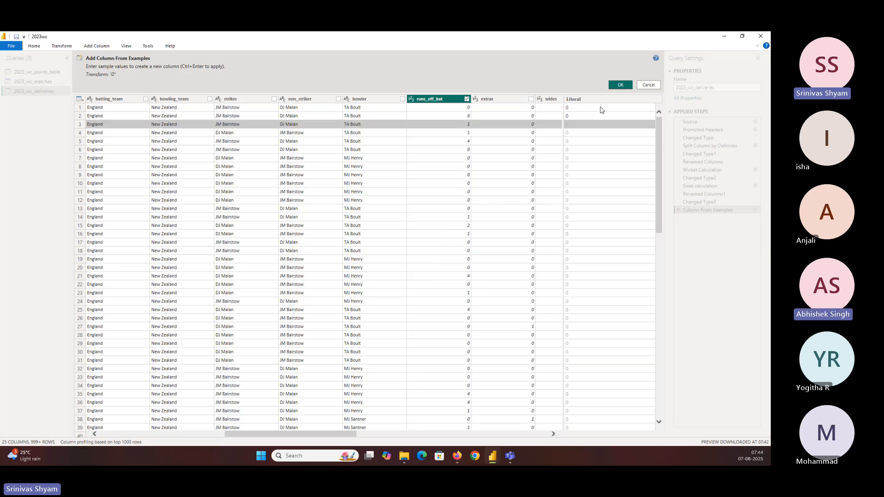
type("0")
key("Return")
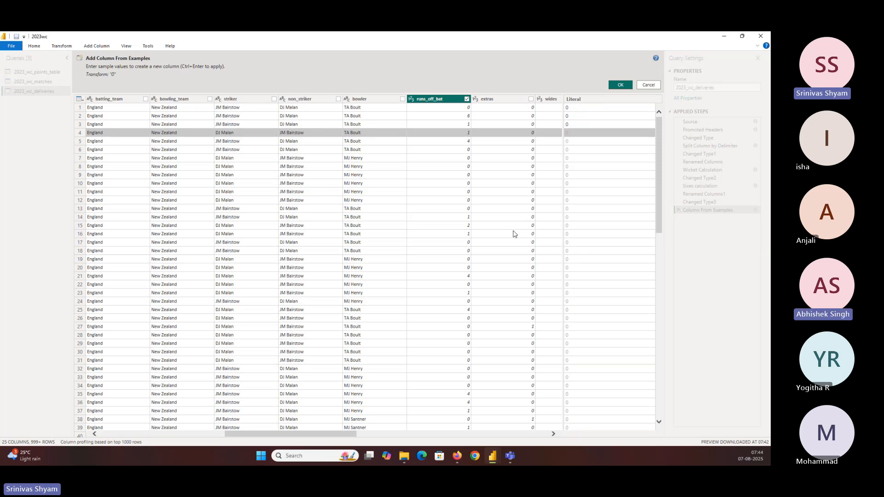
Step: Enter example values 1 for row 5 and 0 for row 15, and add the resulting column to the query
left_click(572, 144)
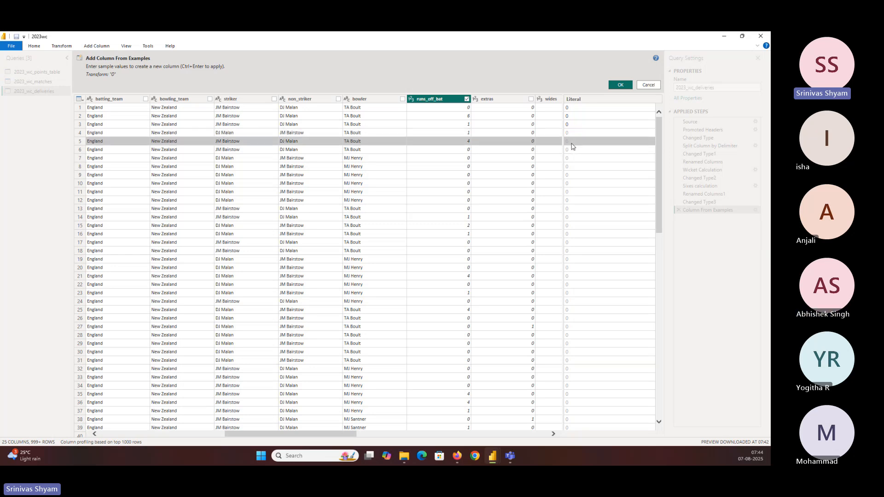
type("1")
left_click(572, 150)
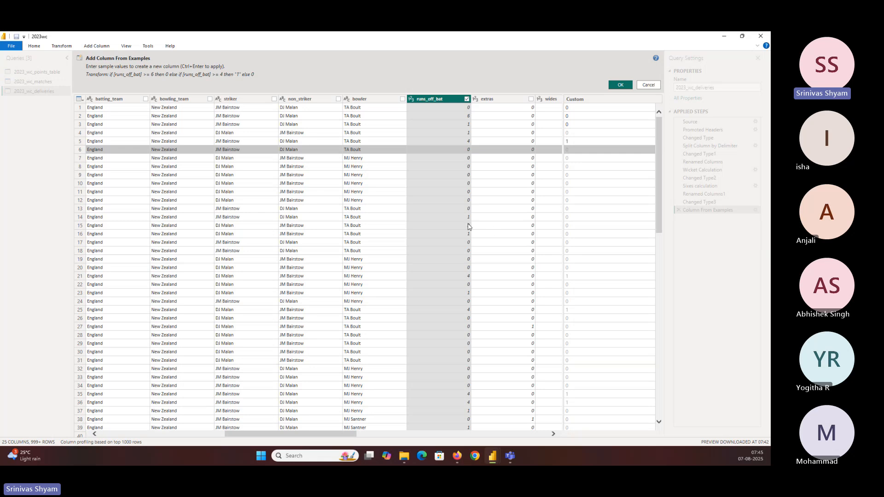
left_click(574, 228)
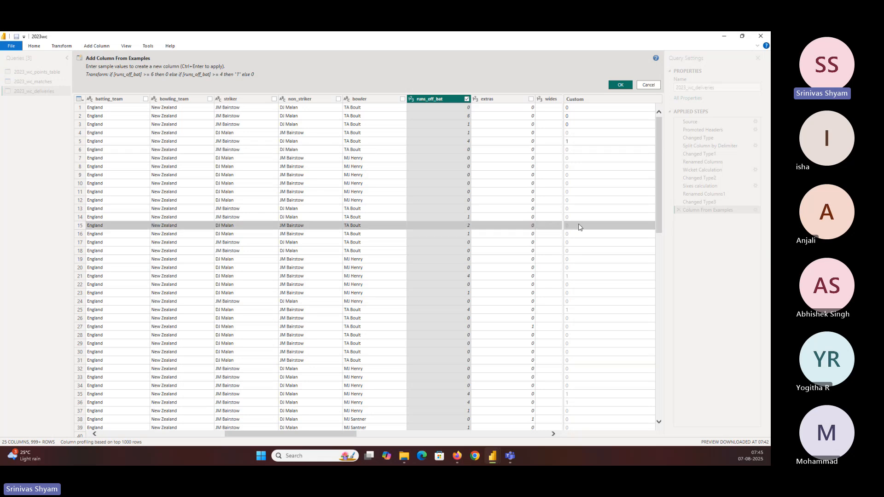
type("0")
key("Return")
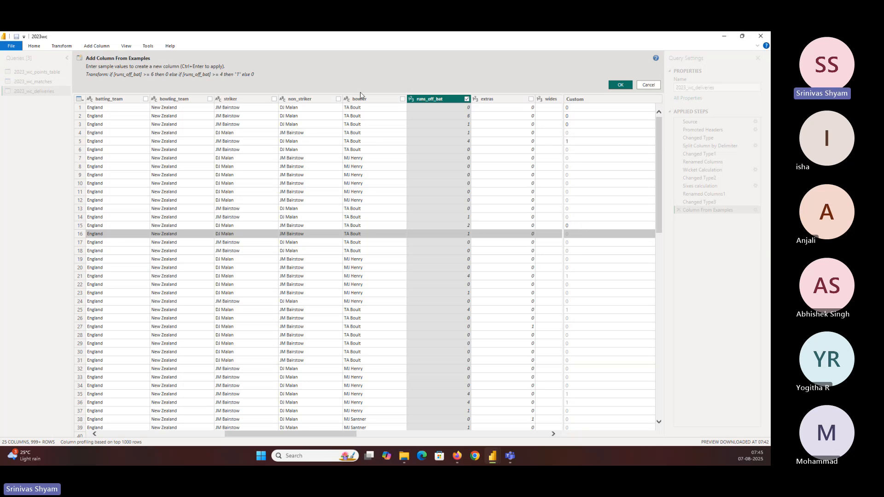
scroll(582, 243, "down", 10)
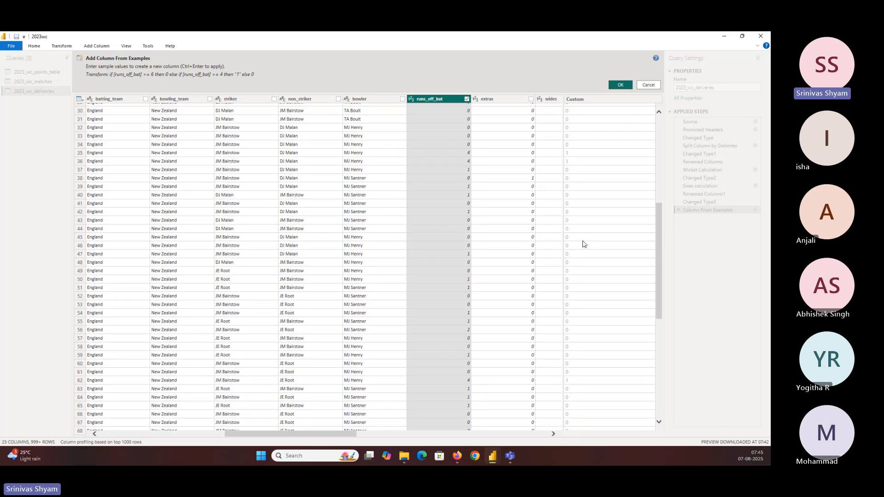
scroll(583, 244, "down", 11)
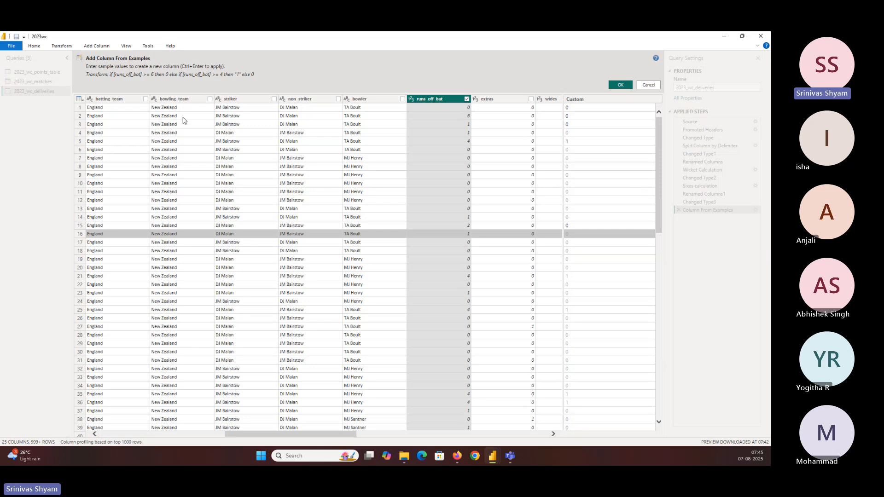
left_click(624, 87)
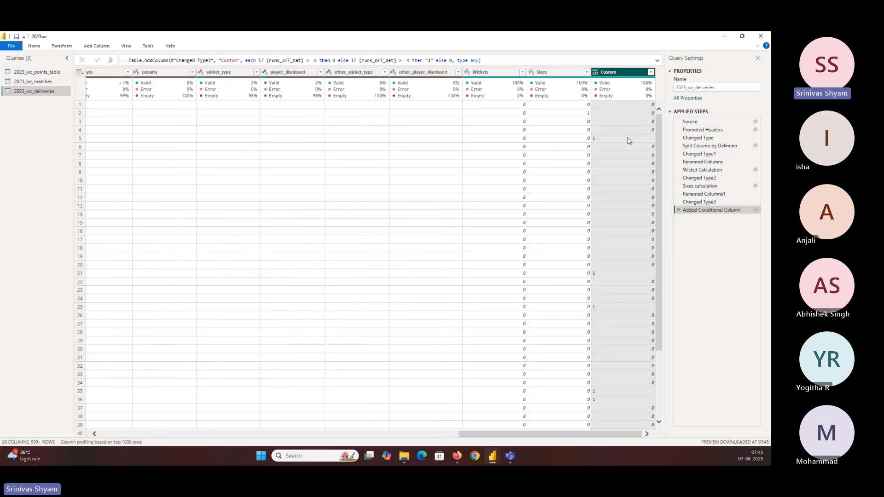
Step: Change the data type of the Custom column to Whole Number
right_click(605, 72)
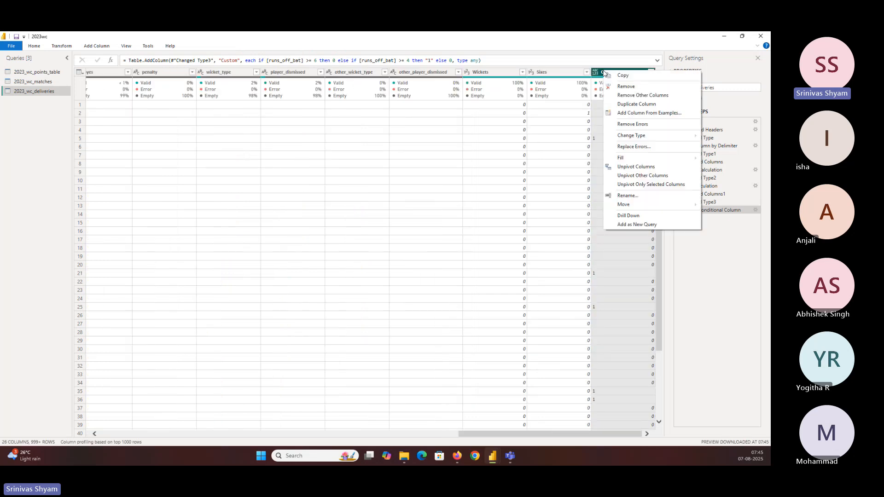
mouse_move(631, 138)
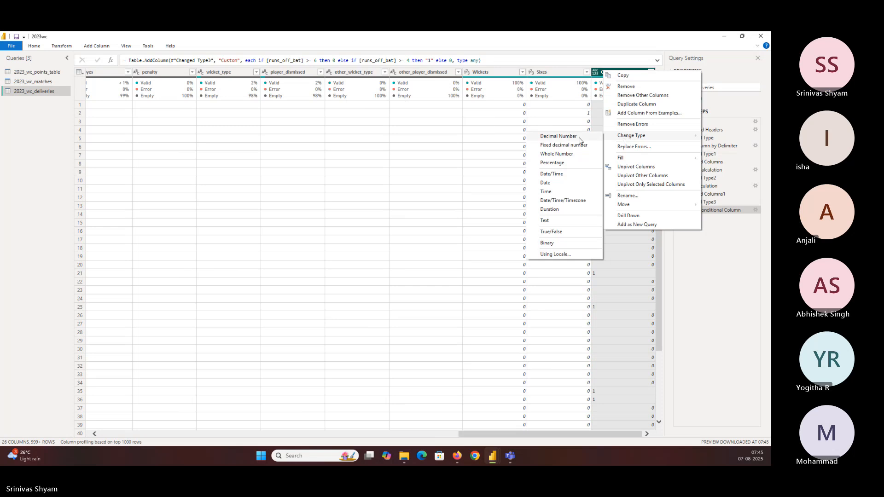
left_click(567, 154)
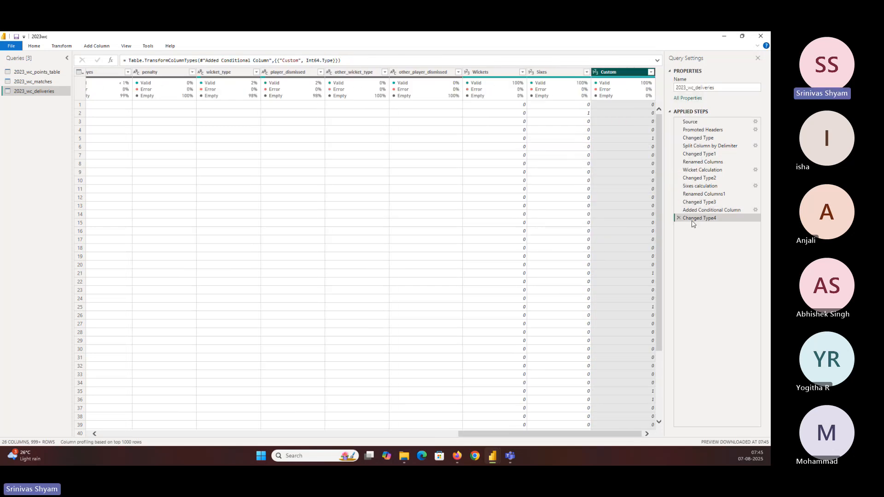
Step: Rename the Added Conditional Column applied step as Fours Calculation
left_click(707, 210)
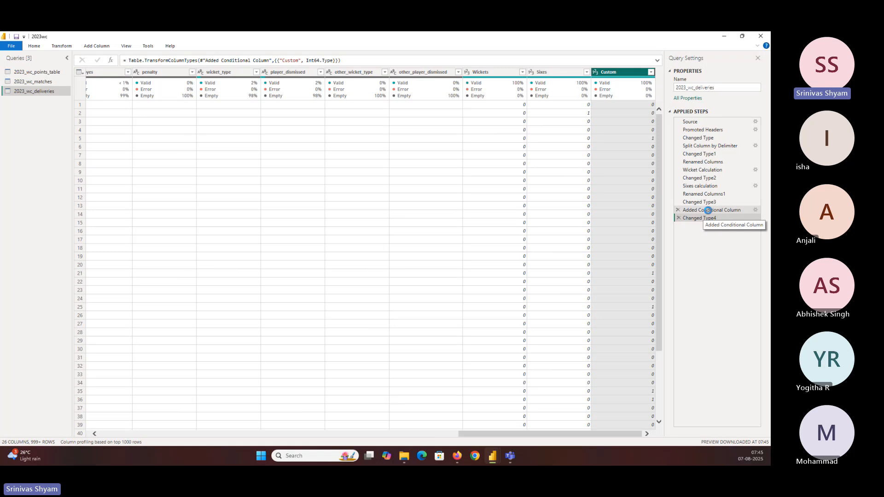
right_click(708, 210)
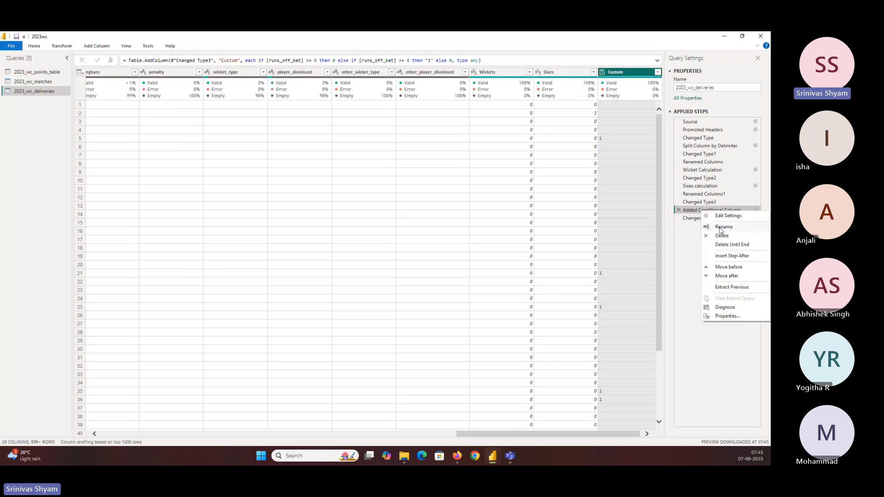
left_click(723, 227)
type("Fours")
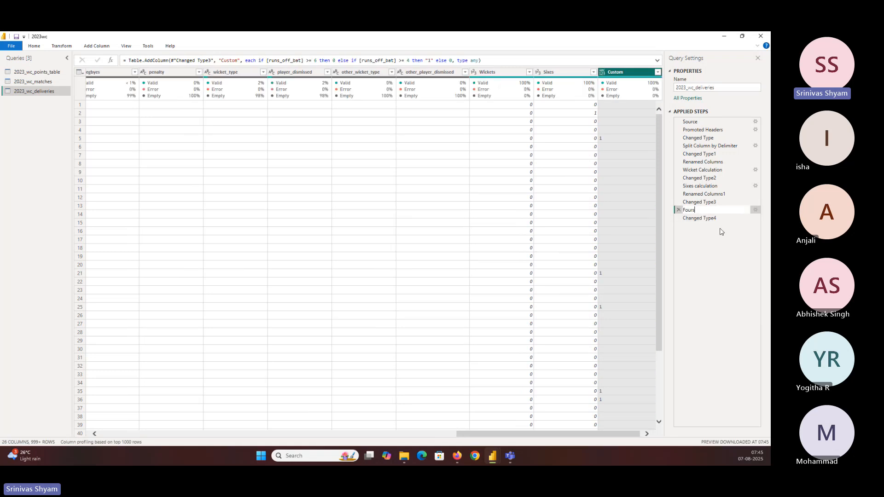
type(" Calculation")
key("Return")
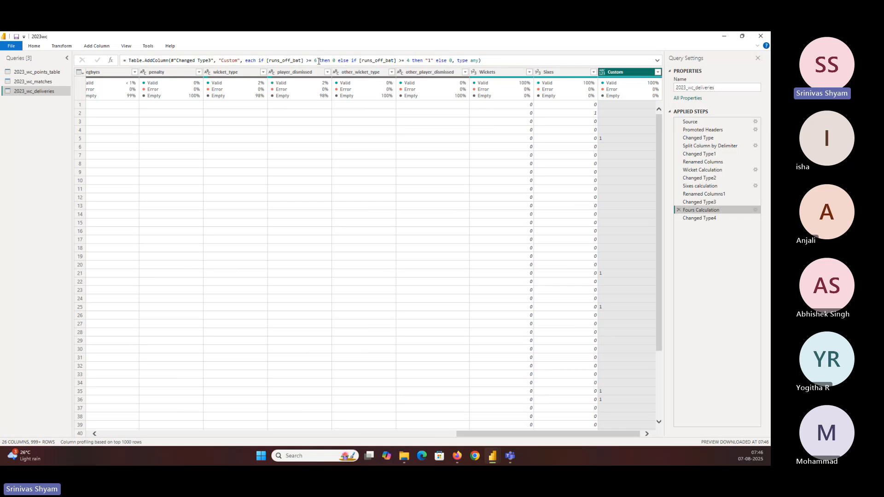
left_click(338, 59)
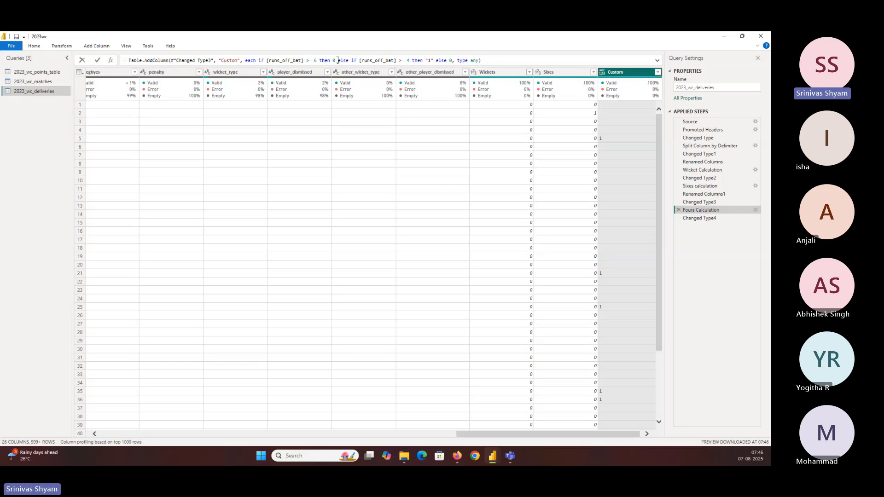
left_click_drag(336, 60, 264, 60)
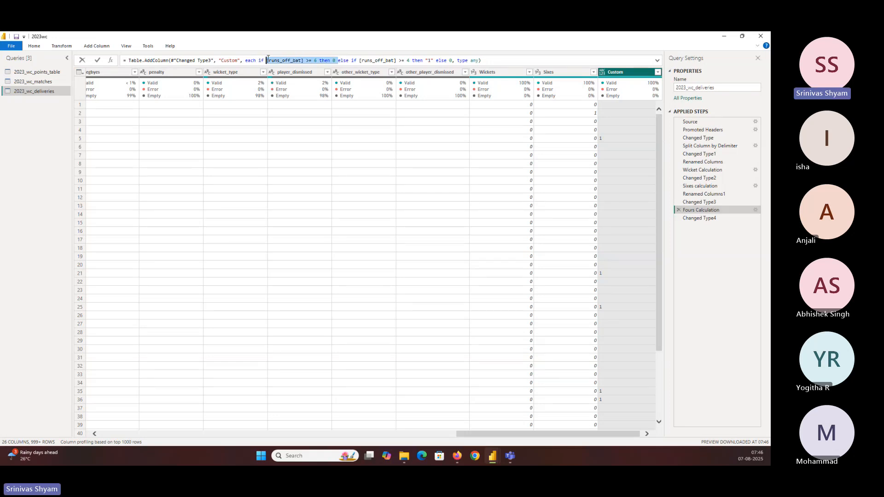
key("BackSpace")
left_click_drag(267, 61, 278, 60)
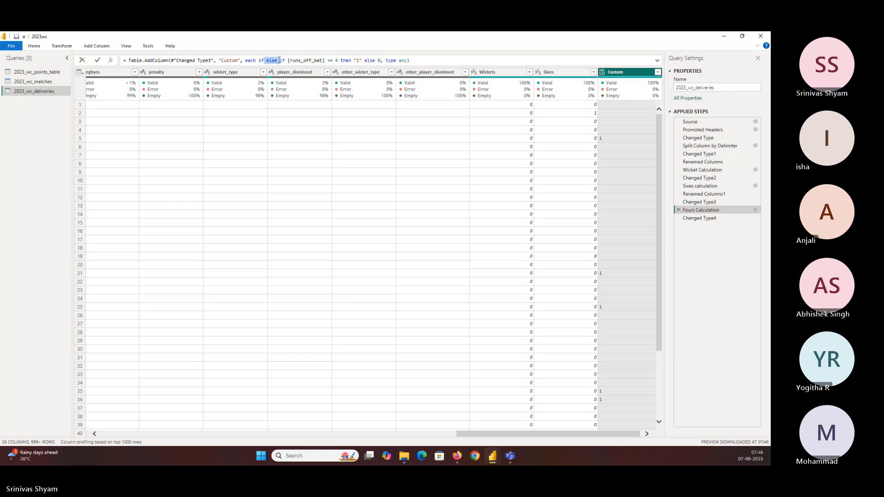
key("Delete")
key("Delete")
key("Delete")
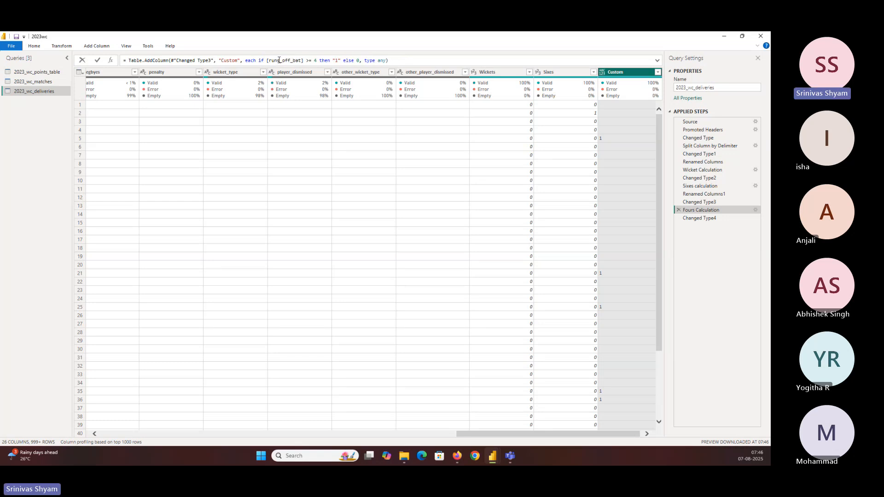
left_click(306, 60)
key("Delete")
key("ctrl+z")
key("ctrl+z")
key("ctrl+z")
key("ctrl+z")
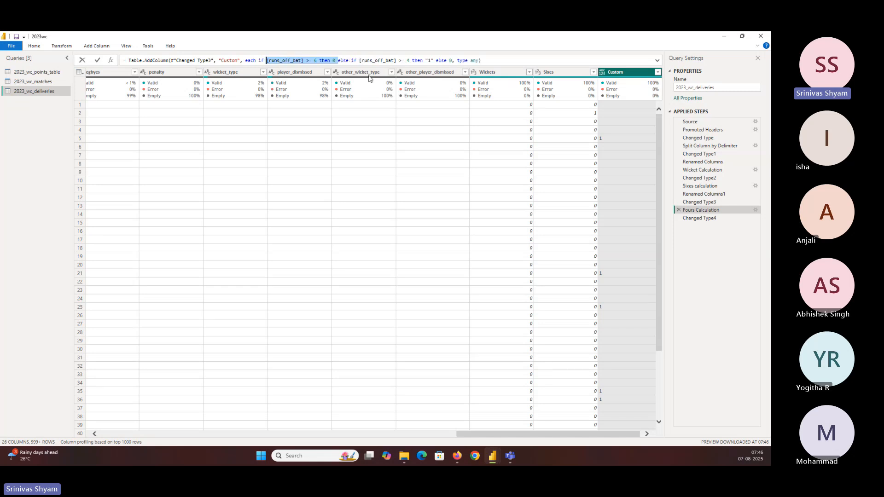
Step: Simplify the Fours Calculation formula to if [runs_off_bat] = 4 then "1" else 0, and return to the Changed Type4 step
left_click_drag(260, 59, 351, 61)
key("Delete")
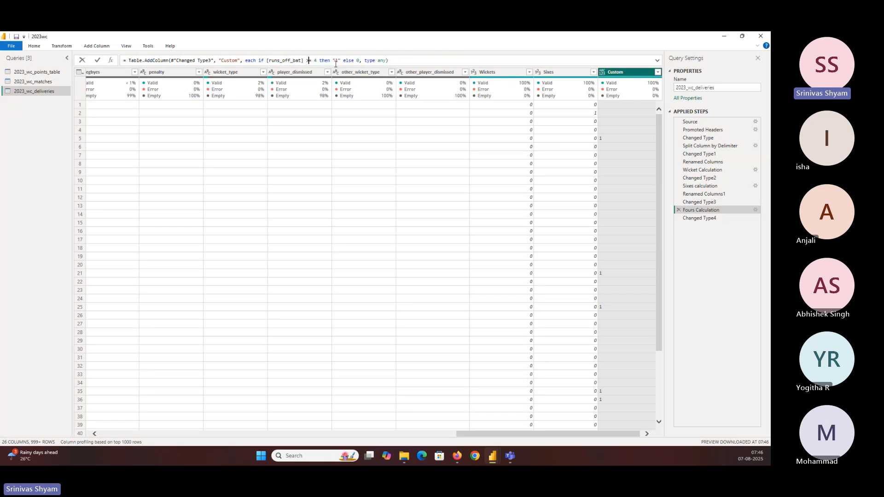
key("Delete")
left_click(98, 61)
left_click(712, 219)
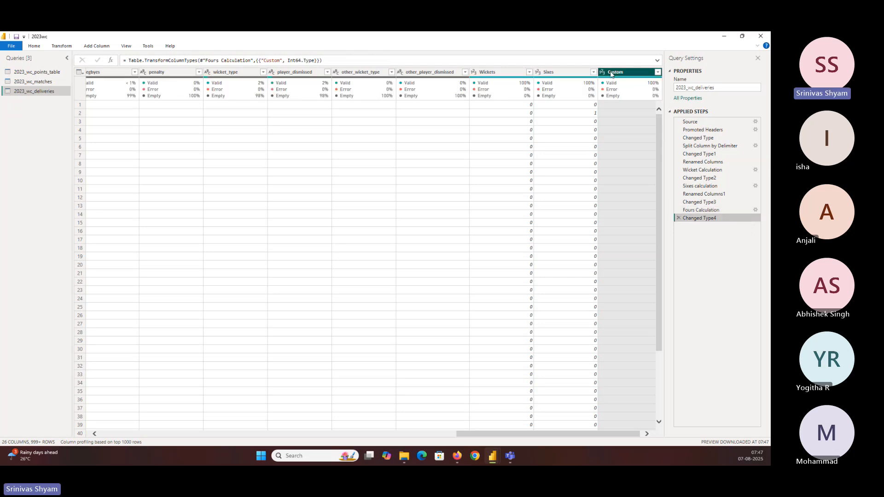
Step: Move the runs_off_bat column between the Sixes and Custom columns
left_click_drag(611, 433, 613, 433)
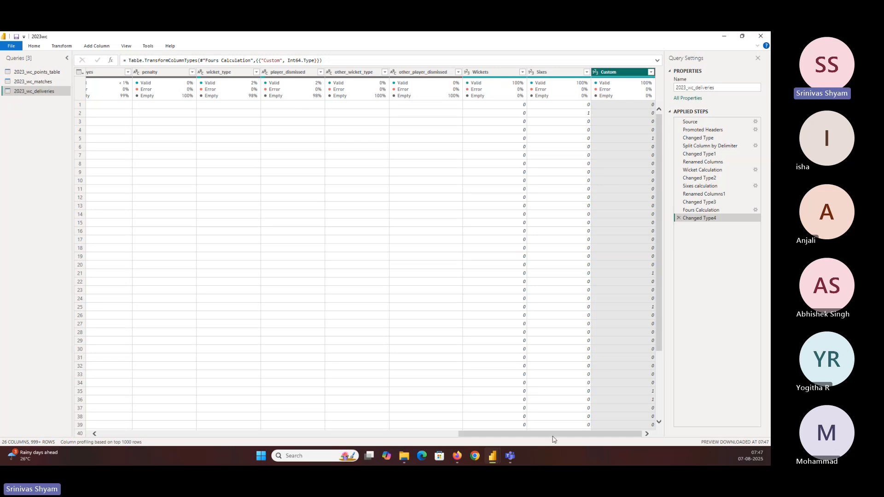
left_click_drag(553, 436, 428, 435)
left_click(173, 73)
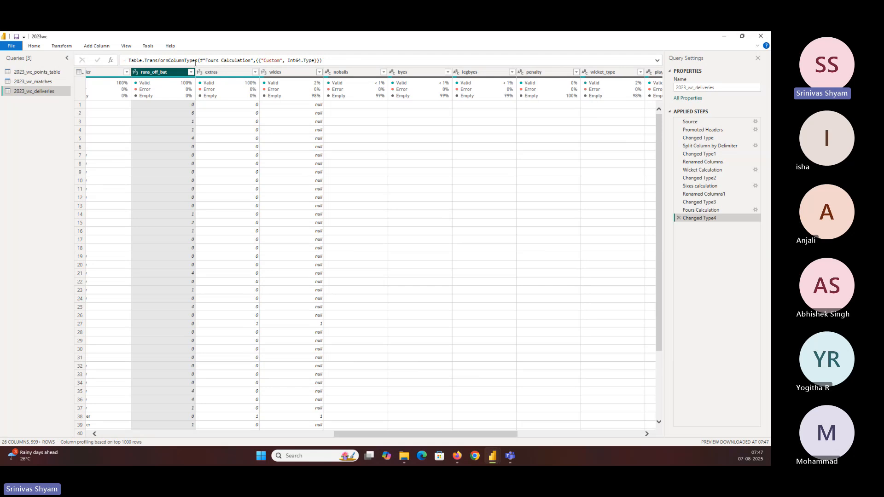
left_click_drag(196, 64, 615, 60)
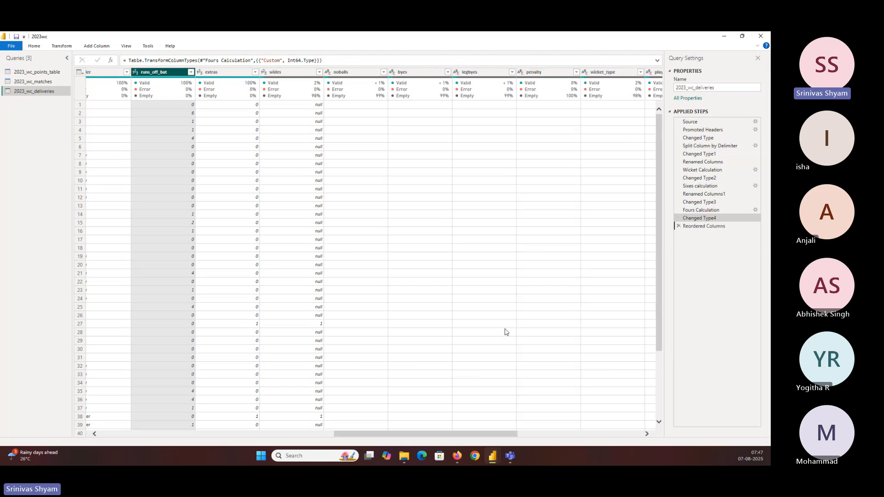
left_click_drag(491, 433, 622, 436)
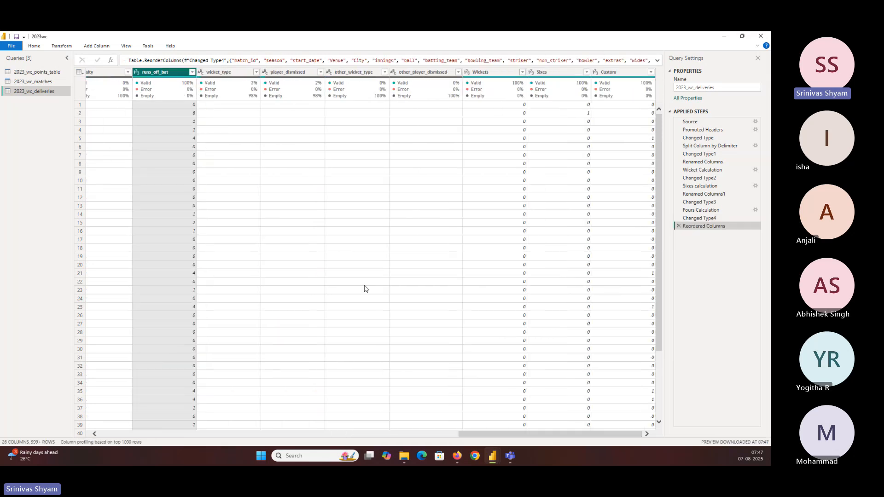
left_click_drag(162, 72, 626, 87)
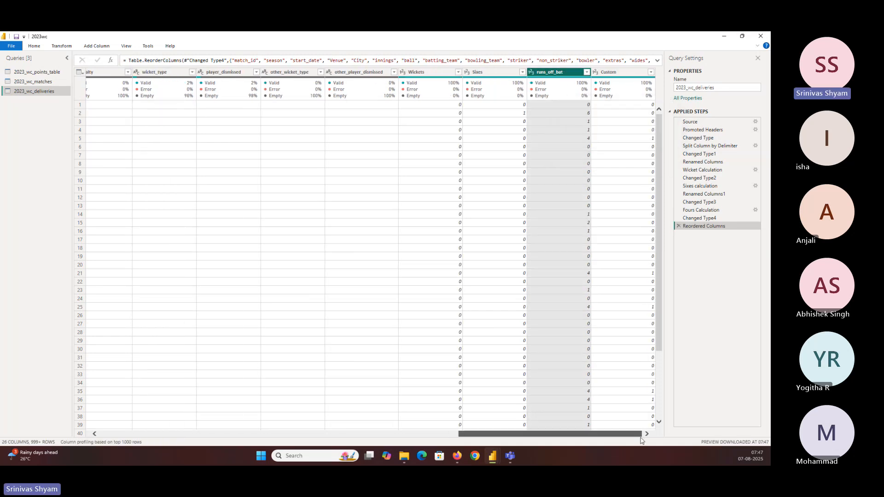
Step: Close the Power Query Editor and apply the query changes to the report
mouse_move(554, 75)
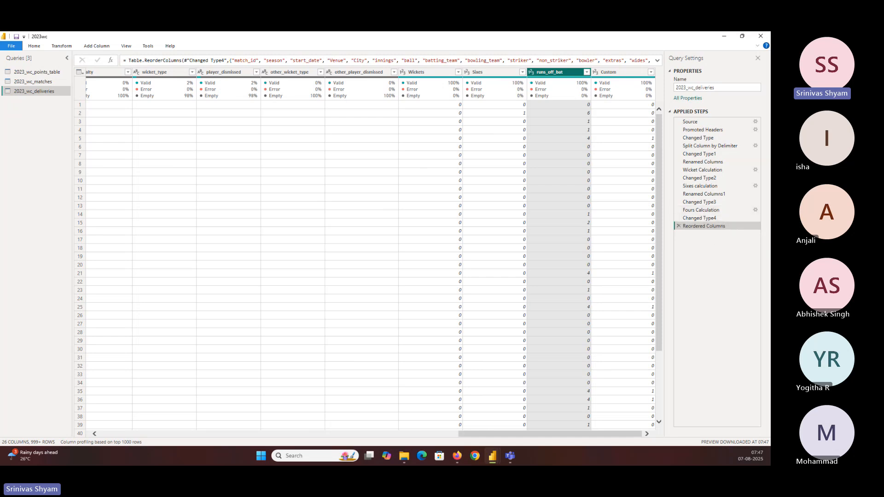
left_click(38, 46)
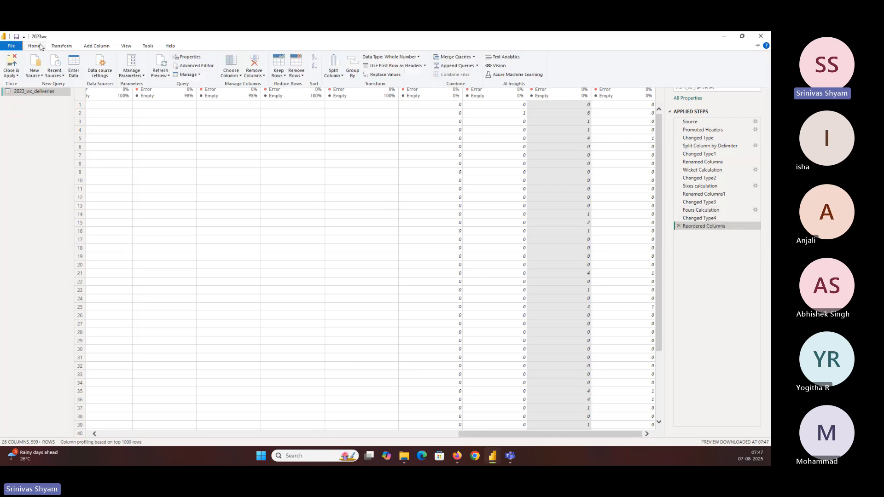
left_click(11, 65)
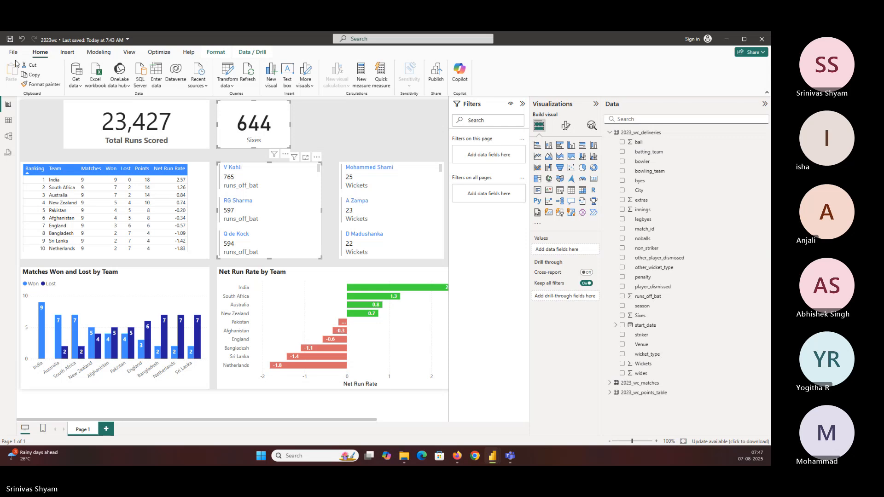
Step: Add an empty card visual beside the Sixes card and shrink it to fit the top row
left_click(308, 123)
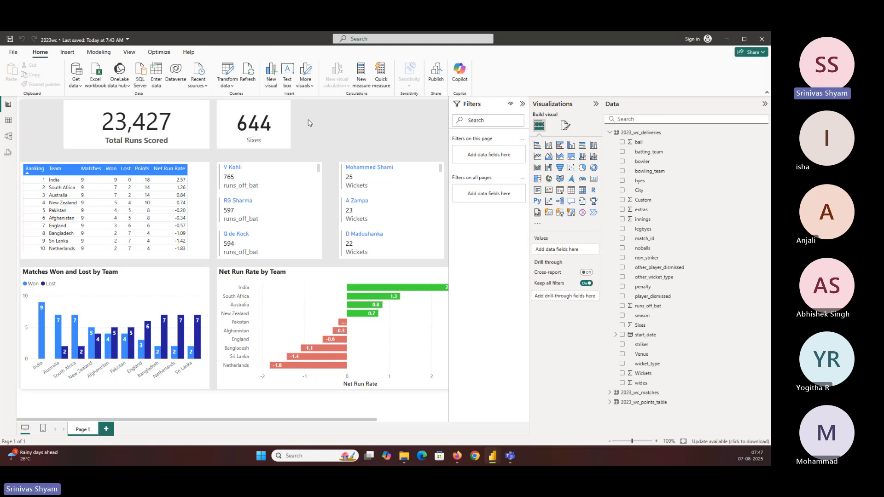
left_click(593, 179)
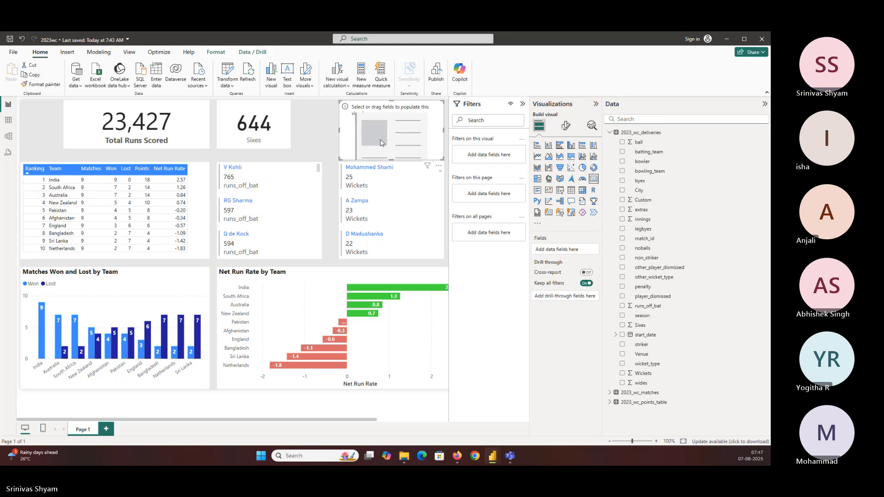
left_click_drag(387, 130, 366, 148)
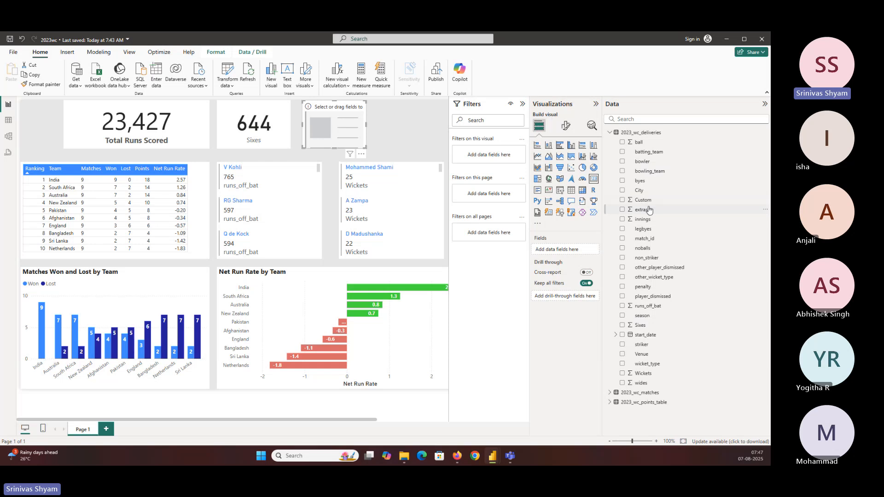
Step: Search the data fields for "four" and clear the search
left_click(639, 120)
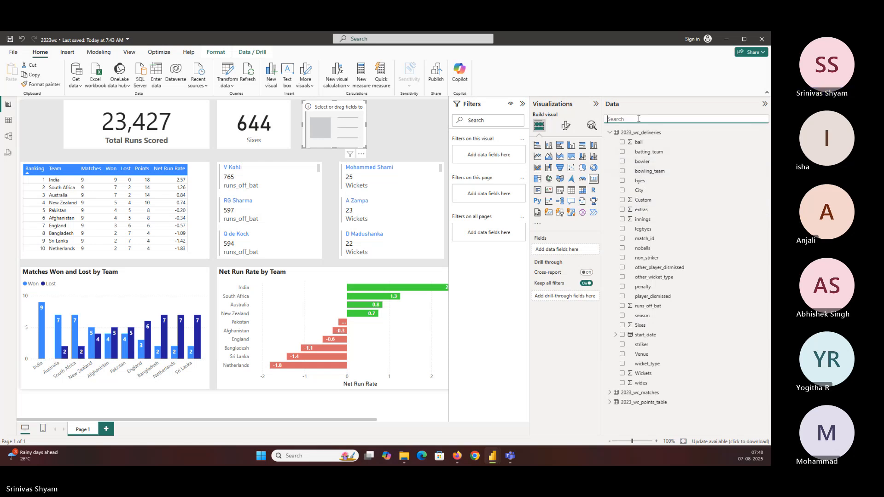
type("four")
key("ctrl+a")
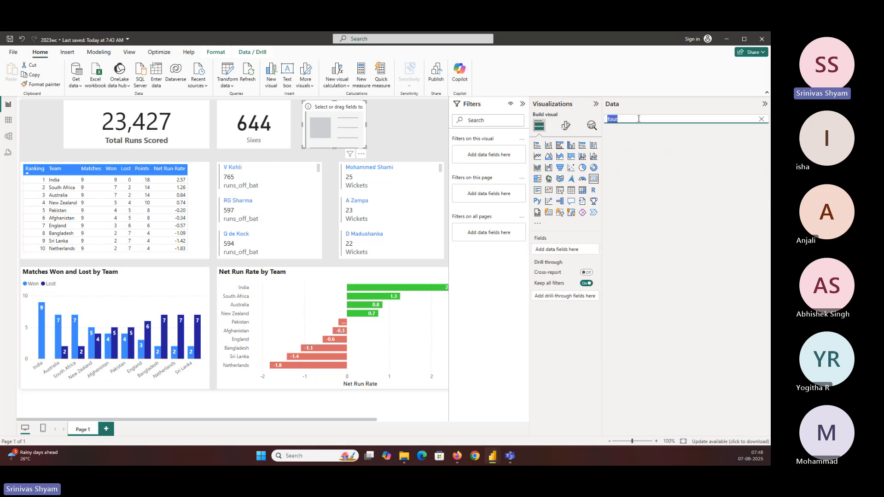
key("BackSpace")
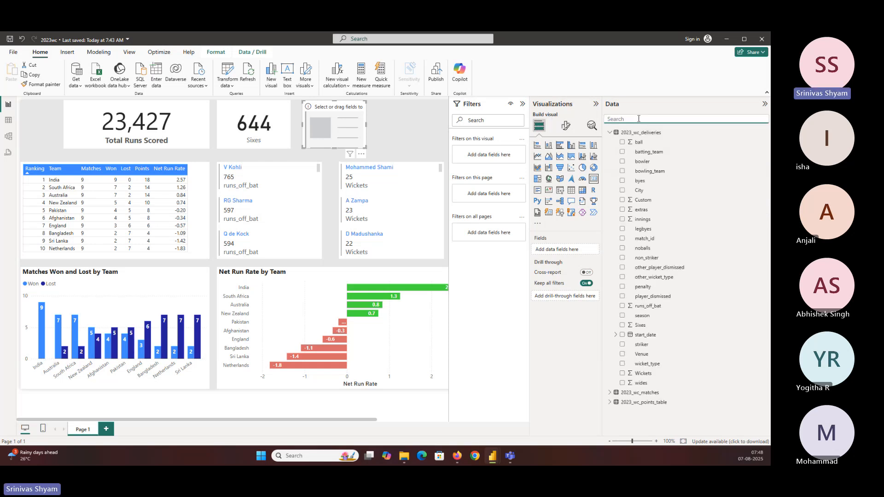
Step: Rename the Custom column of the 2023_wc_deliveries query as Fours in the Power Query Editor, and apply the change to the report
left_click(227, 69)
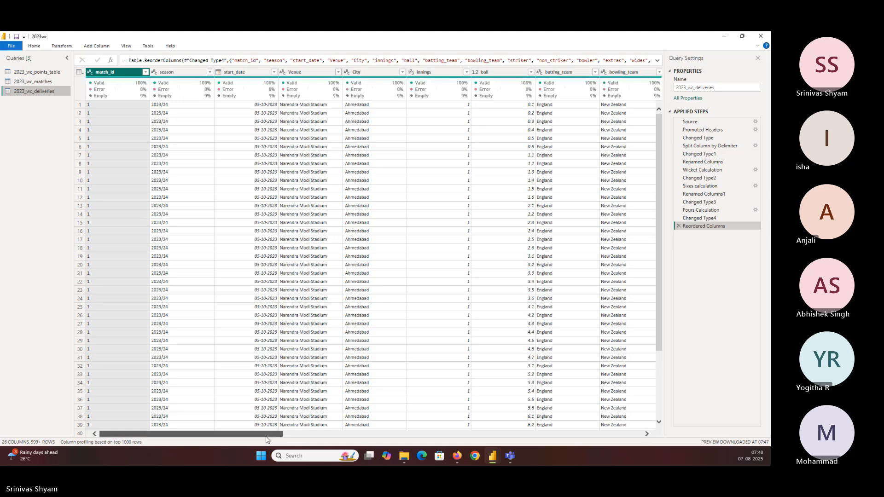
left_click_drag(267, 434, 683, 437)
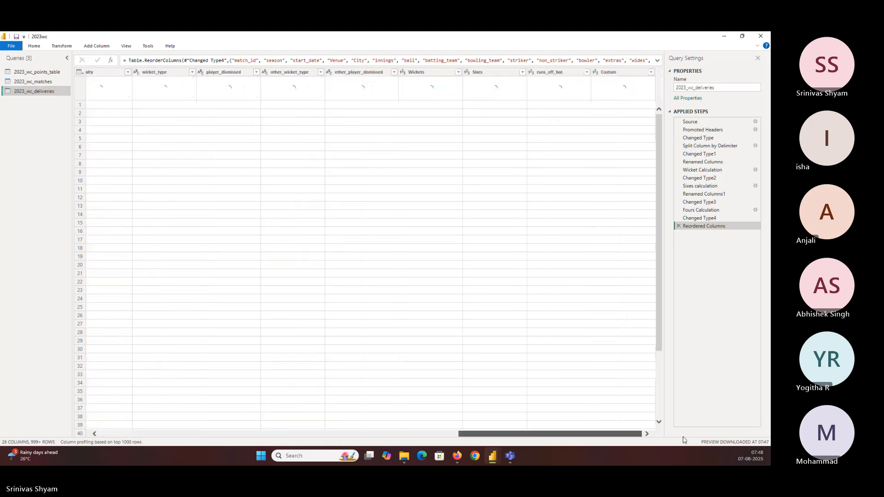
left_click(612, 74)
double_click(612, 72)
type("Fours")
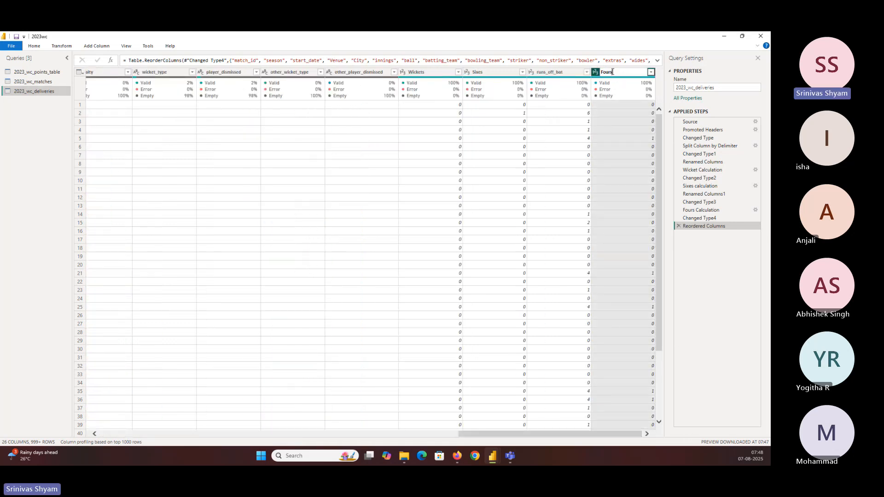
key("Return")
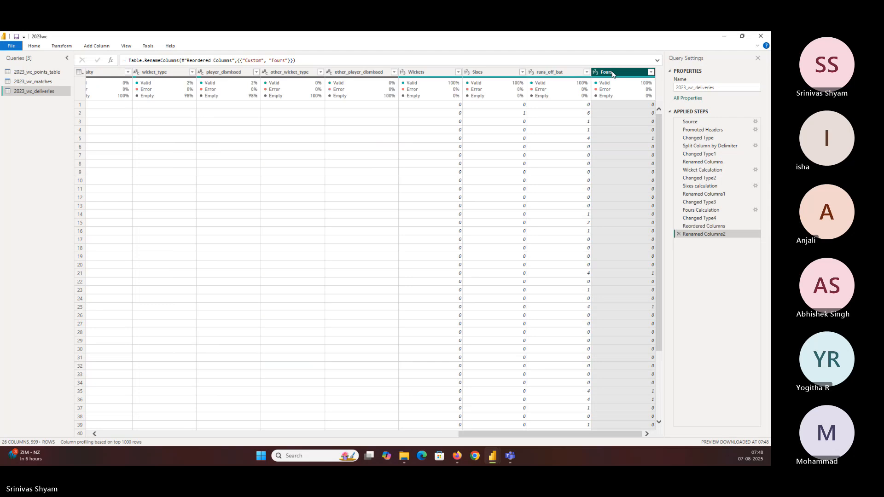
left_click(34, 47)
left_click(11, 64)
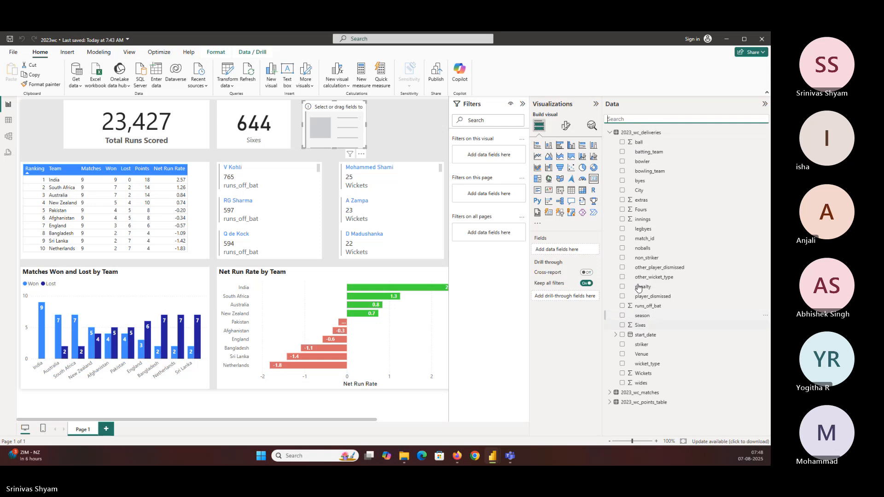
Step: Fill the empty card with the Fours field and shift the card slightly toward the Sixes card
left_click(622, 210)
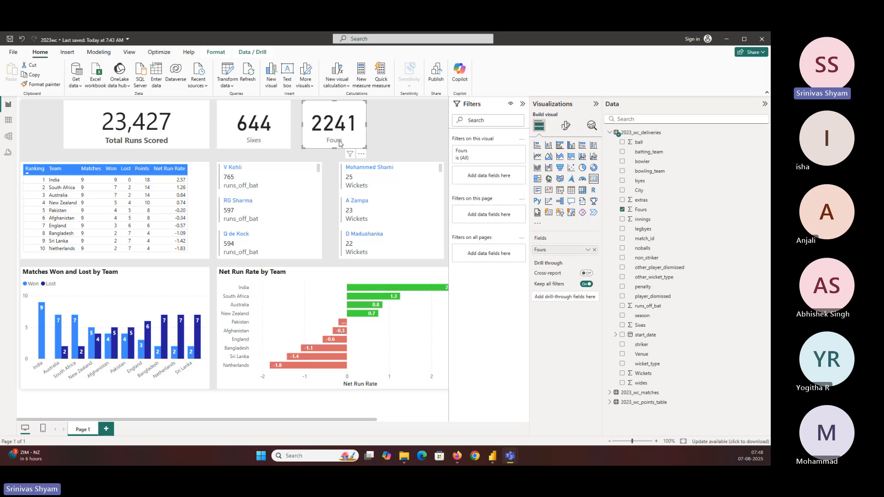
left_click_drag(339, 143, 337, 138)
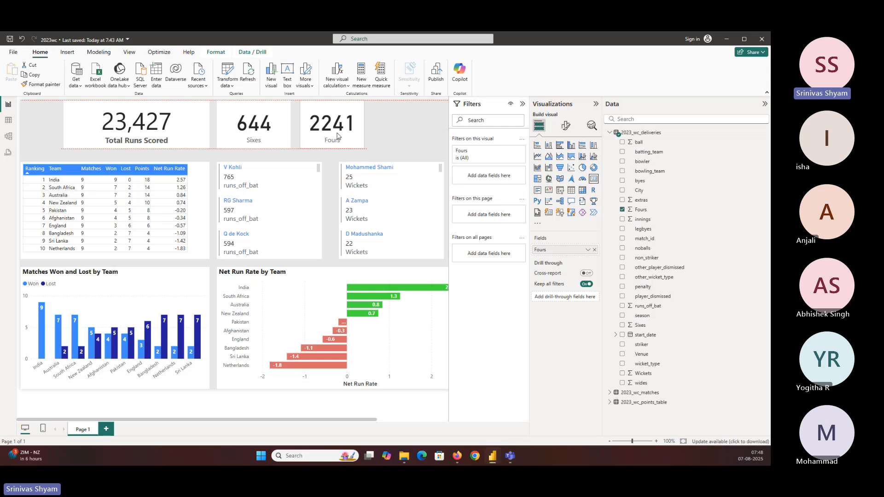
left_click(395, 135)
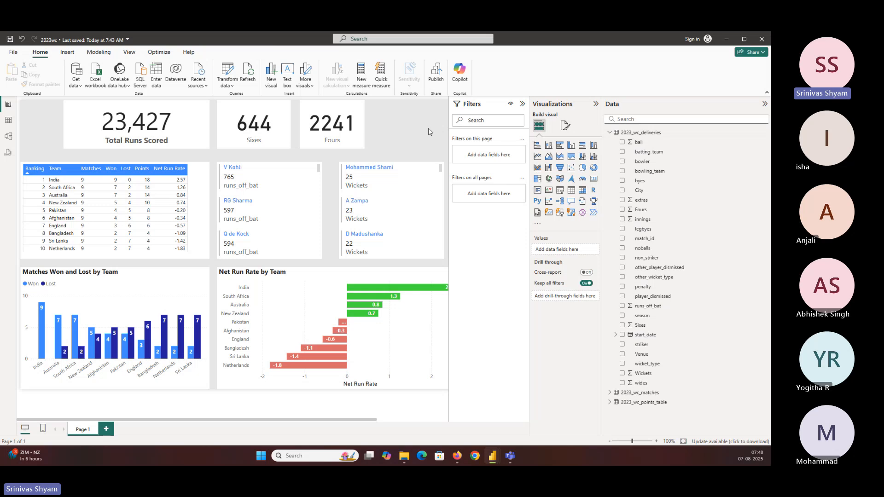
Step: Add another card beside the Fours card, shrink it to fit the top row, and fill it with the Wickets field
left_click(594, 178)
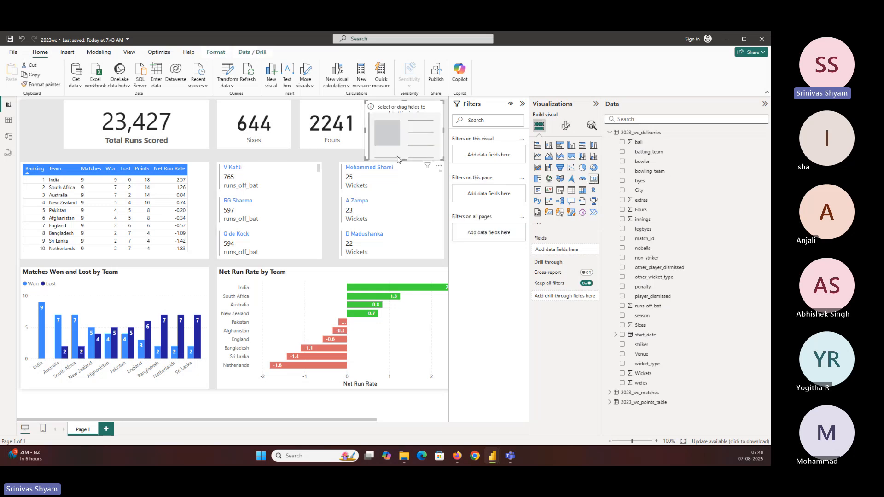
left_click_drag(405, 159, 377, 148)
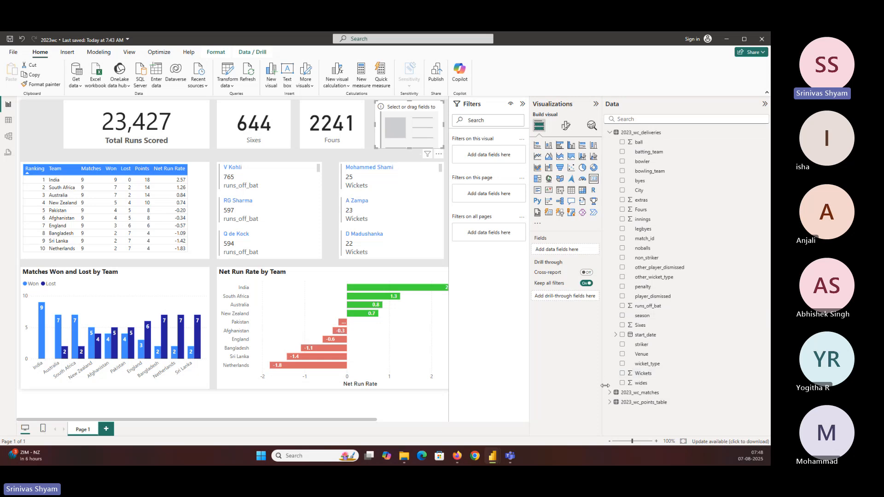
left_click(622, 373)
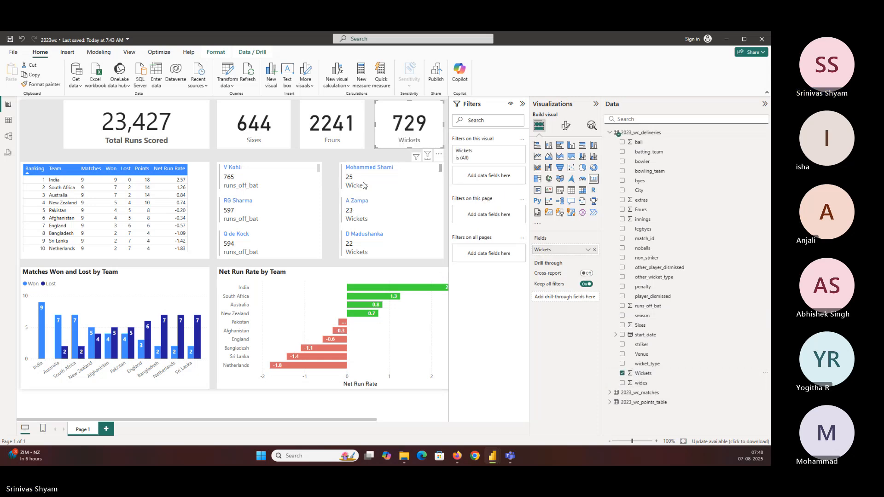
Step: Reposition the Total Runs Scored card and narrow it from both sides
mouse_move(185, 129)
left_mouse_down()
mouse_move(144, 128)
mouse_move(169, 128)
left_mouse_up()
left_click_drag(50, 146, 97, 146)
left_click_drag(189, 146, 184, 148)
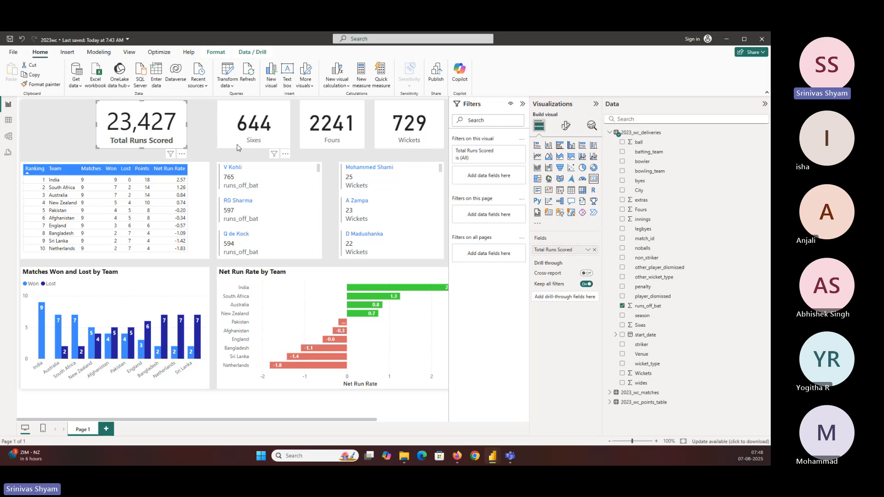
Step: Shift the Sixes and Fours cards toward Total Runs Scored, and widen the Wickets card while matching its height to the row
left_click_drag(240, 143, 220, 143)
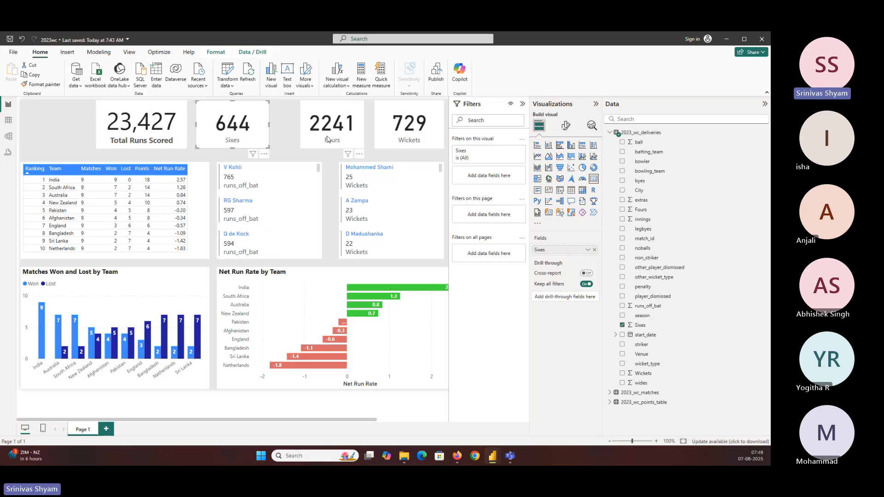
left_click_drag(322, 139, 303, 139)
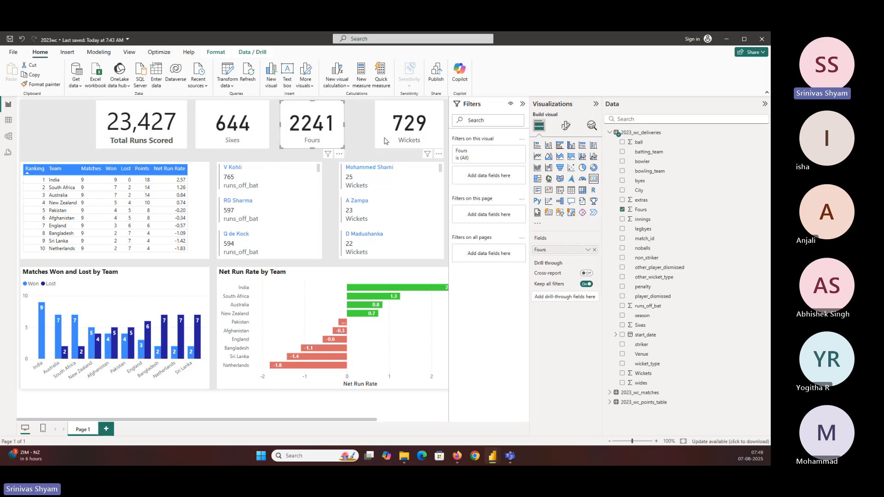
left_click_drag(383, 137, 375, 136)
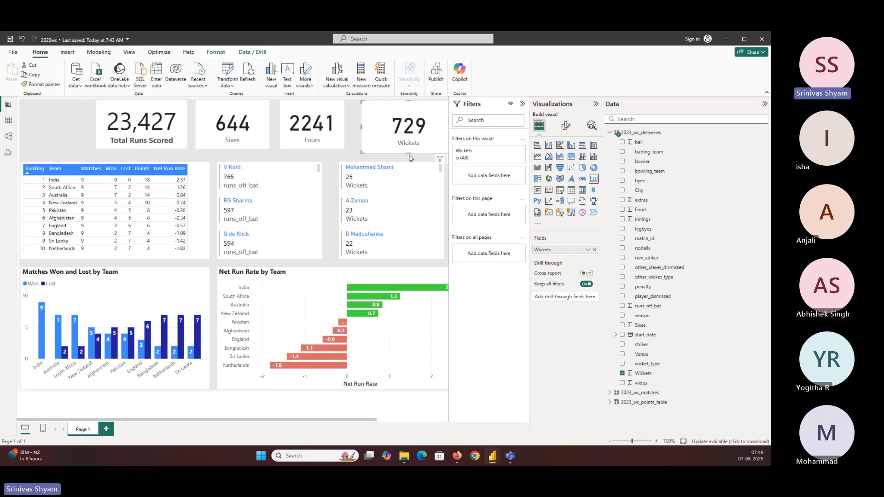
left_click_drag(409, 157, 410, 148)
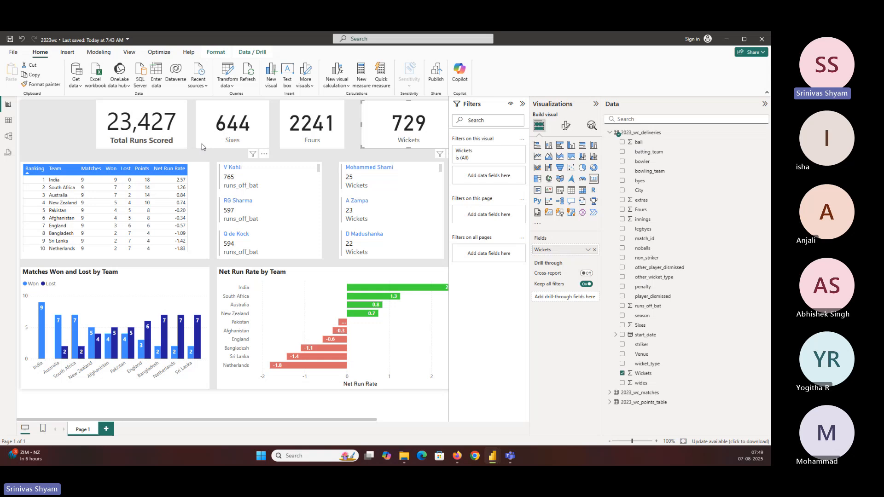
Step: Set the Total Runs Scored card's callout value font size to 35 and its category label font size to 12
left_click(142, 132)
left_click(566, 126)
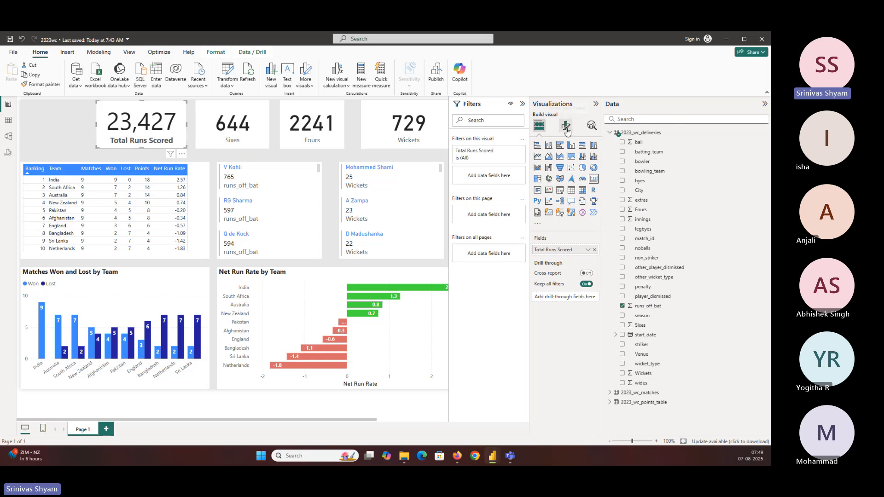
left_click(553, 181)
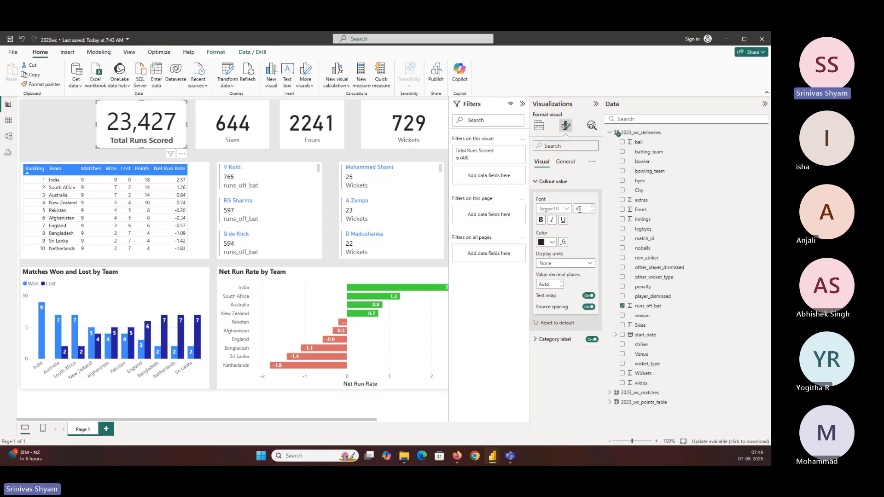
type("35")
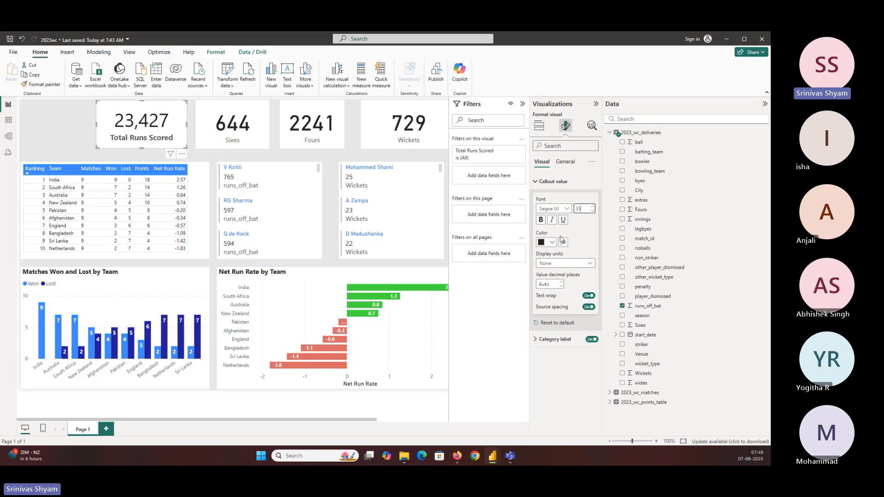
left_click(555, 339)
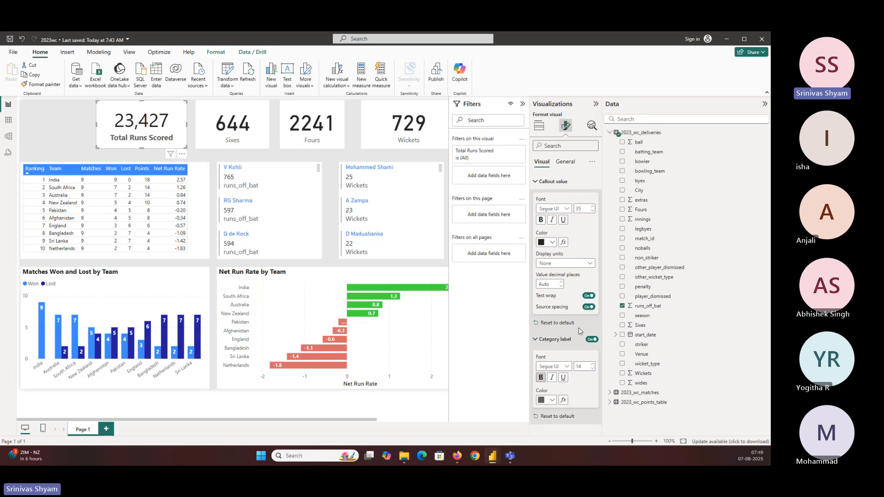
double_click(578, 367)
type("12")
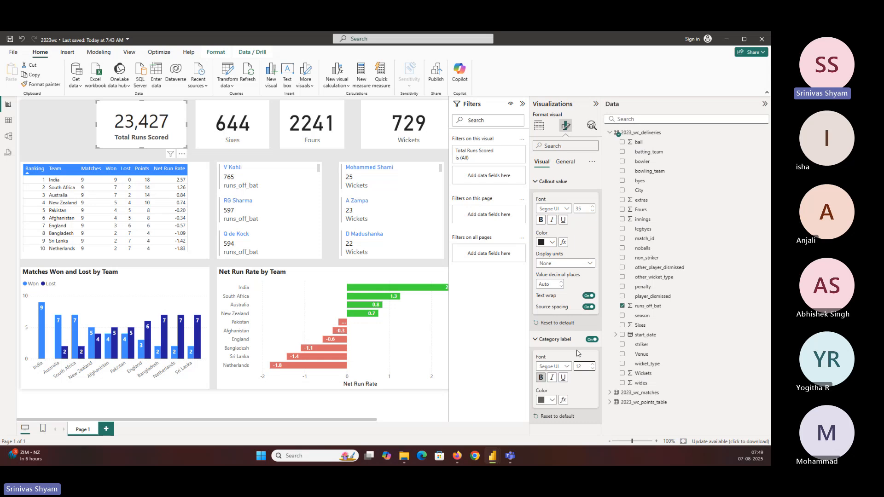
left_click(424, 159)
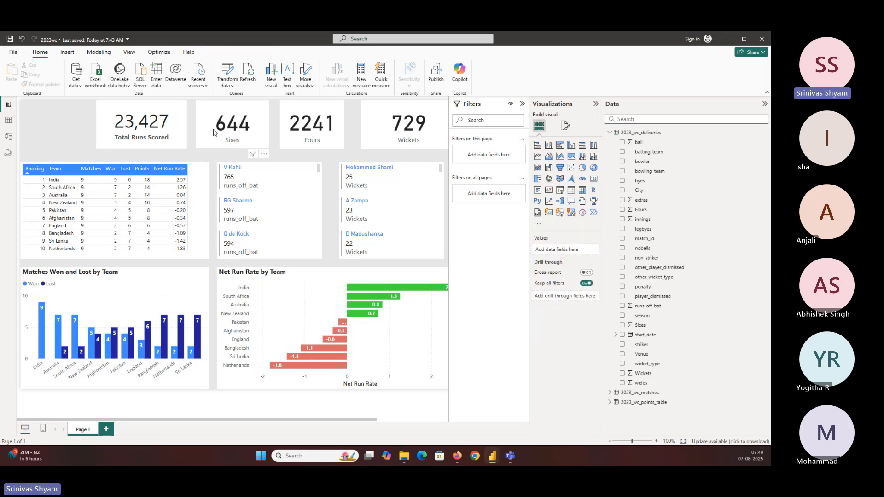
Step: Change the callout value color of the Total Runs Scored card to the light blue theme color
left_click(170, 126)
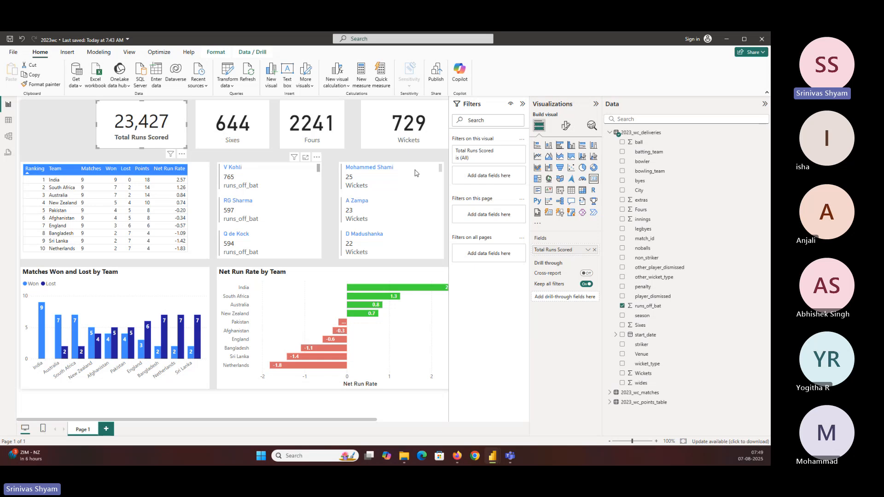
left_click(565, 126)
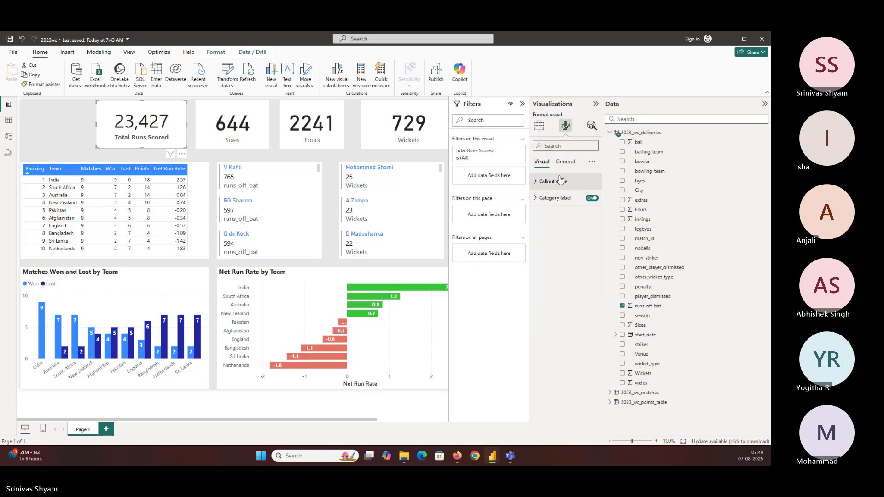
left_click(559, 181)
left_click(552, 243)
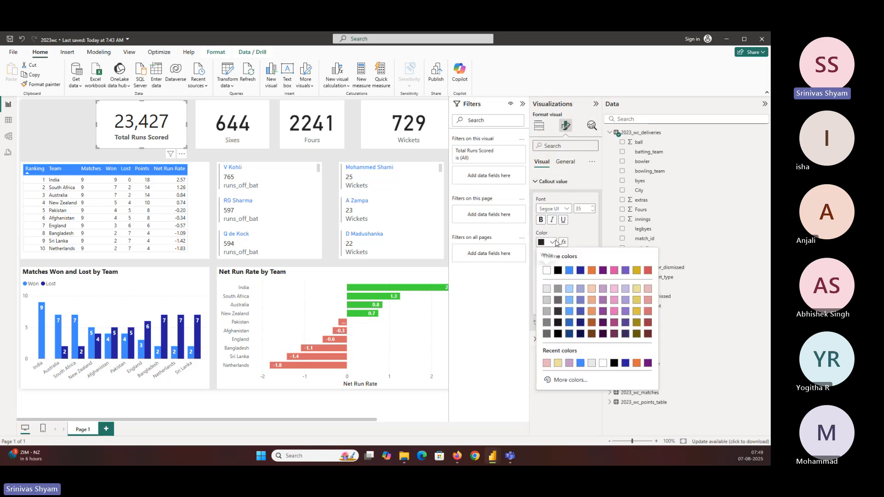
left_click(567, 271)
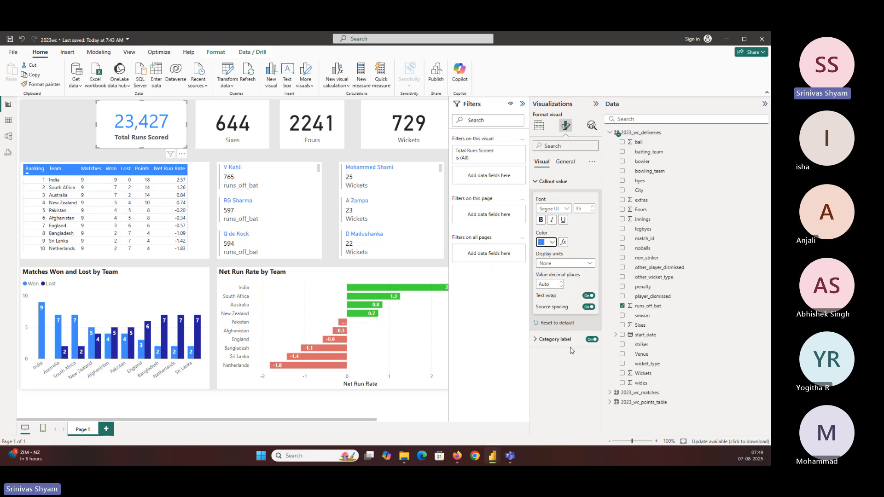
Step: Try light blue and then light grey as the category label color of the Total Runs Scored card
left_click(554, 339)
left_click(552, 400)
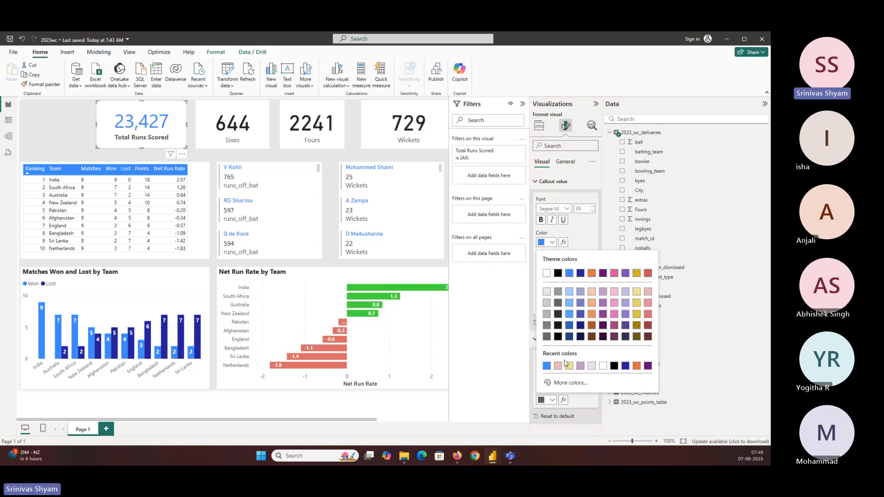
left_click(548, 373)
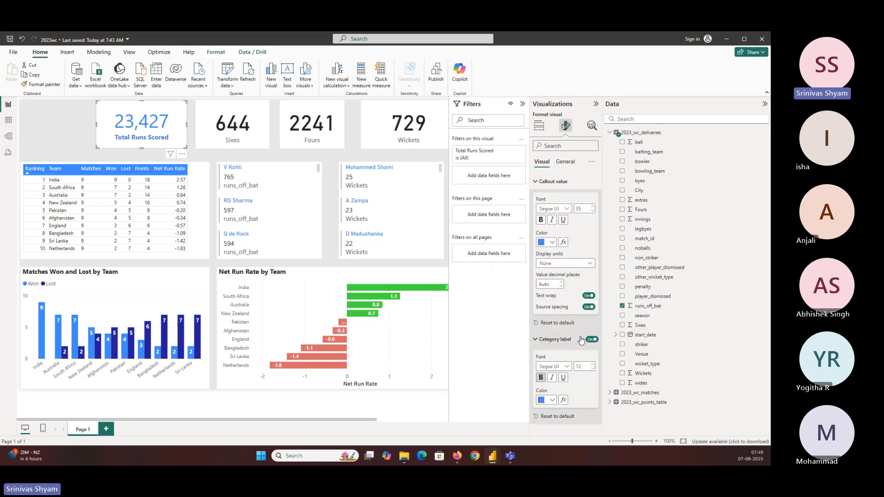
left_click(552, 400)
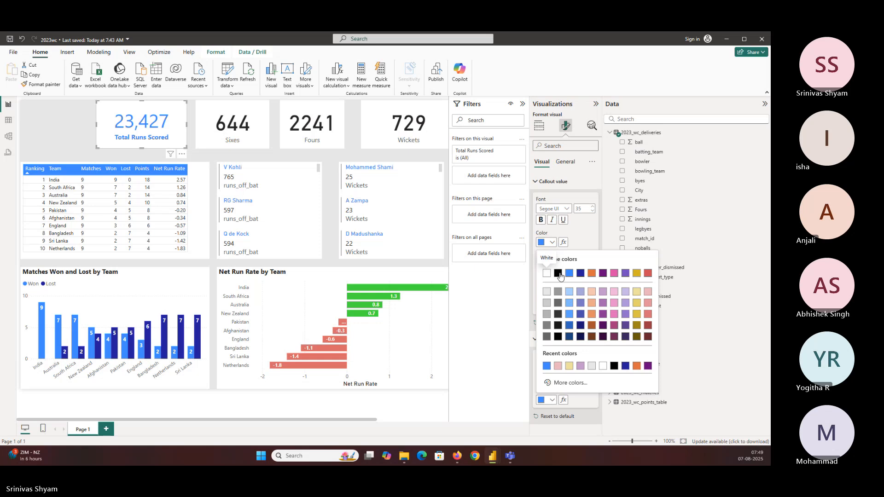
left_click(546, 303)
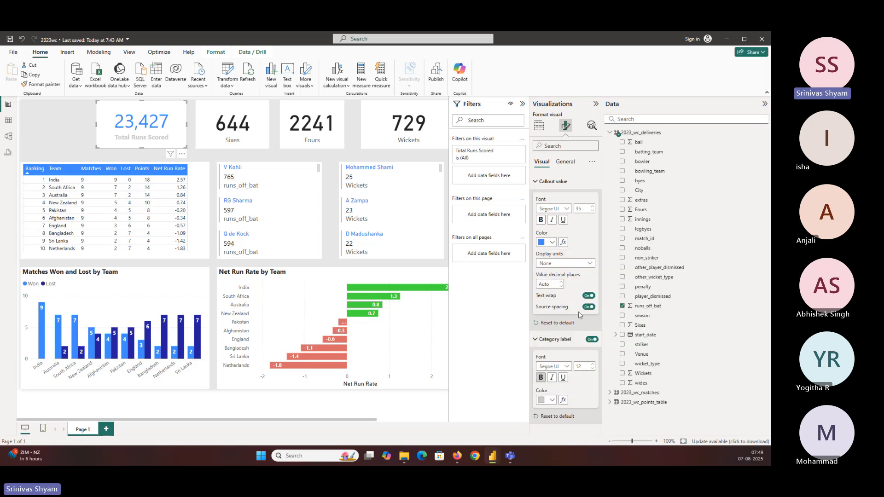
Step: Set the category label color of the Total Runs Scored card to black and save the report
left_click(554, 401)
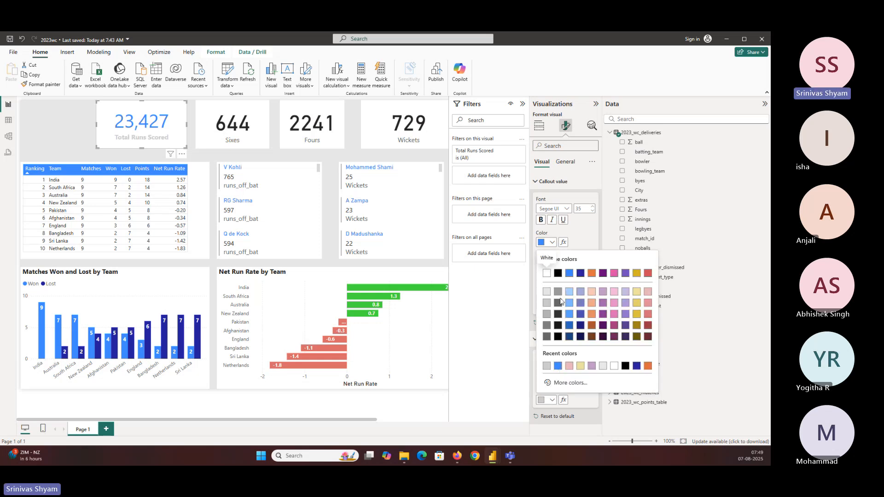
left_click(557, 273)
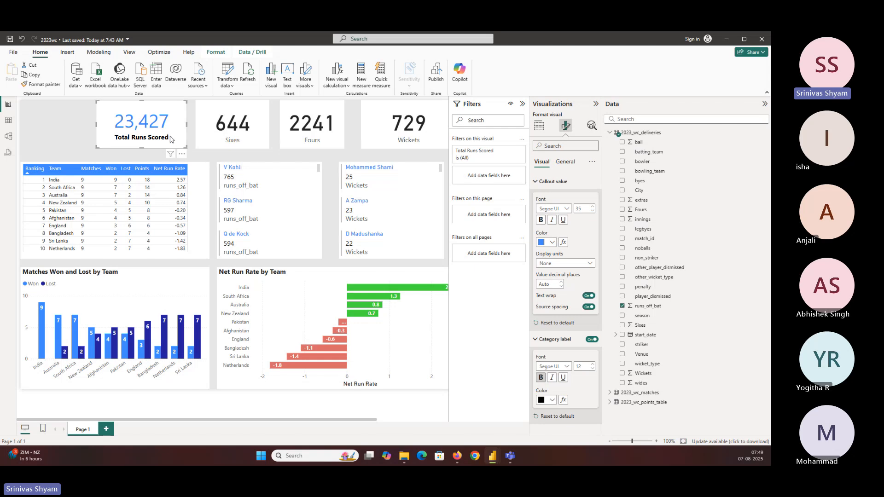
key("ctrl+s")
Step: Copy the Total Runs Scored card's formatting to the Sixes, Fours and Wickets cards with Format painter
left_click(44, 85)
left_click(217, 111)
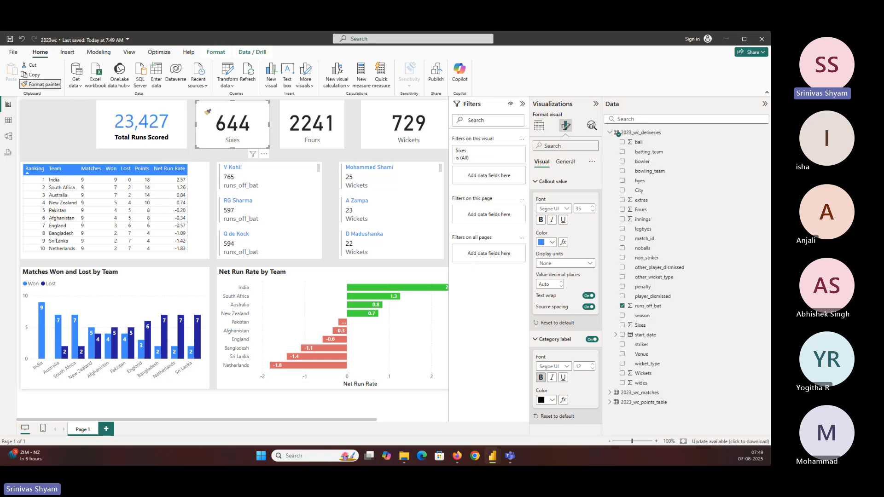
left_click(40, 85)
left_click(311, 122)
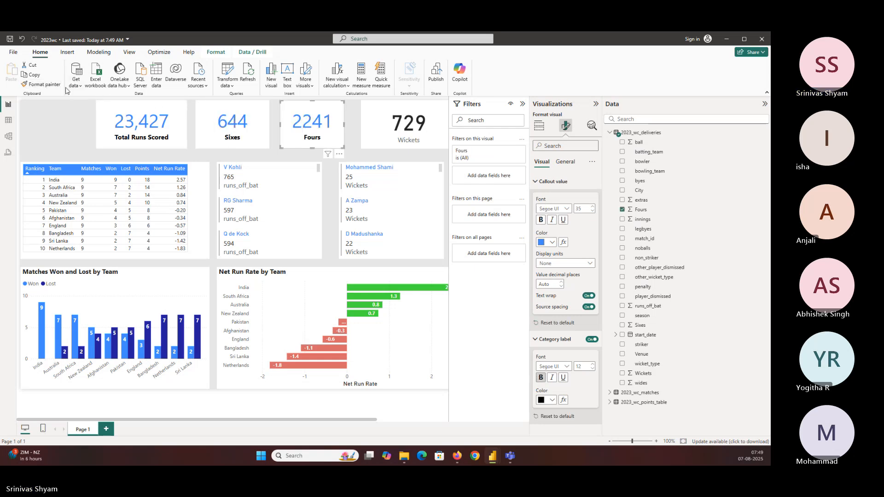
left_click(41, 85)
left_click(417, 112)
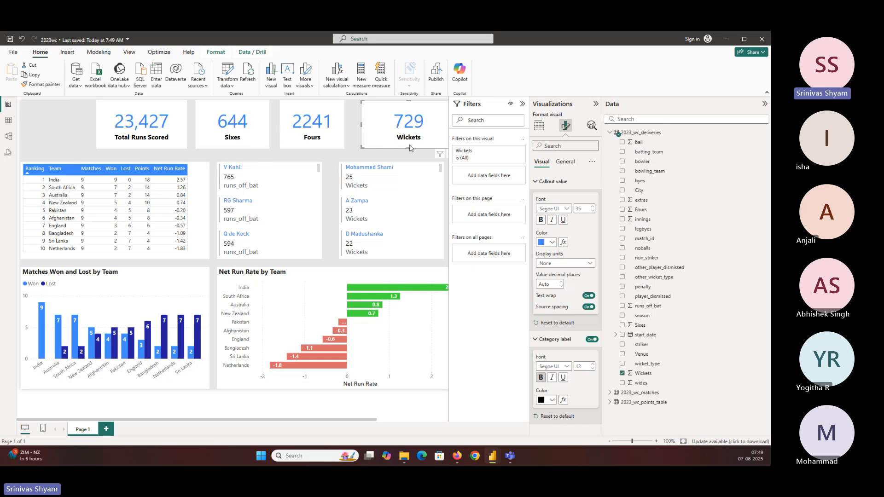
Step: Reduce the height of the Wickets, Fours, Sixes and Total Runs Scored cards equally by raising their lower edges
left_click_drag(409, 147, 412, 140)
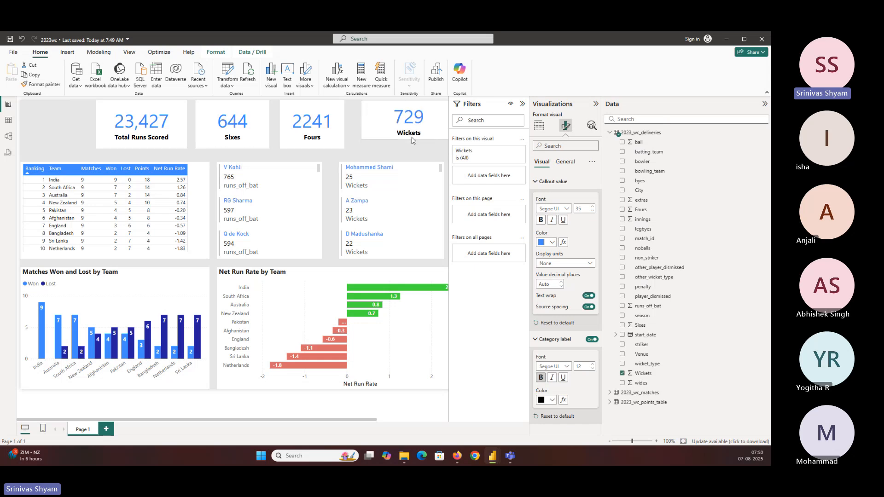
left_click(318, 133)
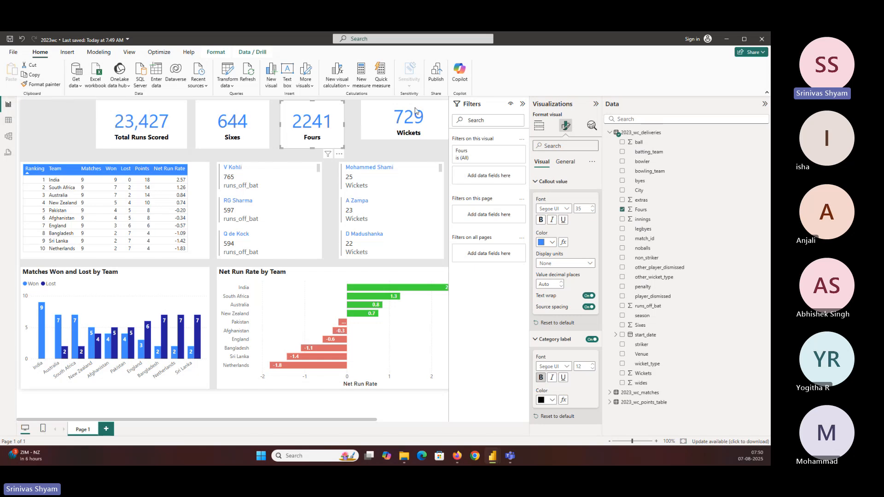
left_click_drag(318, 145, 317, 139)
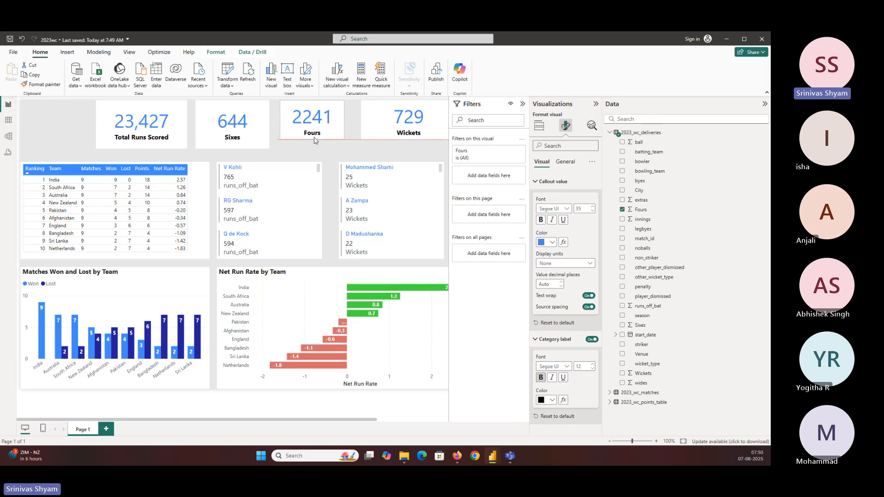
left_click(231, 146)
left_click_drag(232, 146, 232, 139)
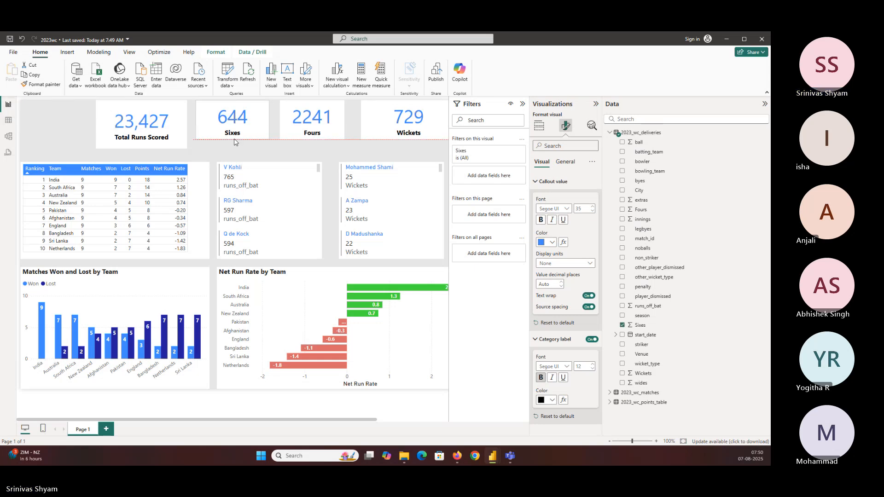
left_click(140, 146)
left_click_drag(140, 146, 140, 139)
Step: Extend the ranking table and the batter and bowler multi-row cards upward to the same height, and save the report
left_click(191, 175)
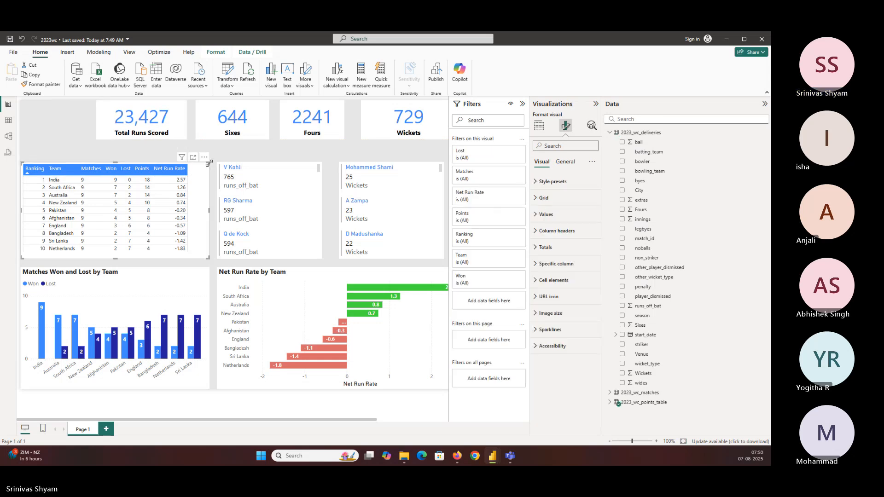
left_click_drag(191, 175, 191, 165)
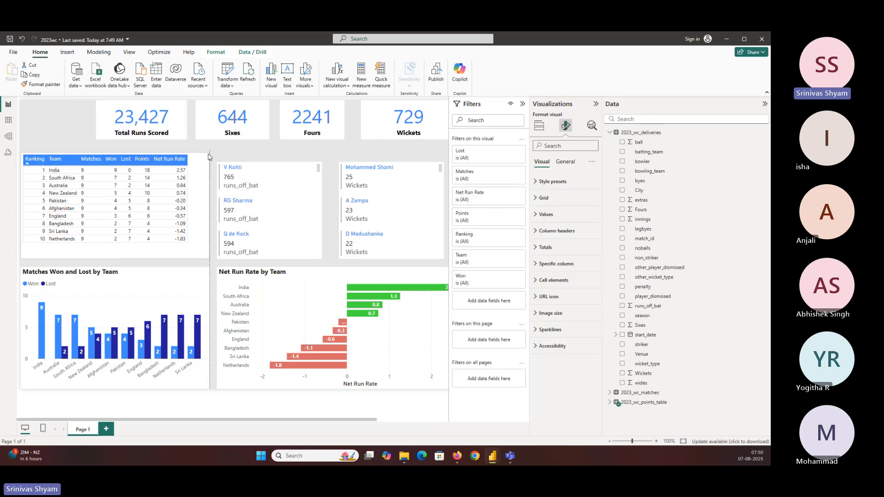
left_click(273, 179)
left_click_drag(269, 162, 271, 152)
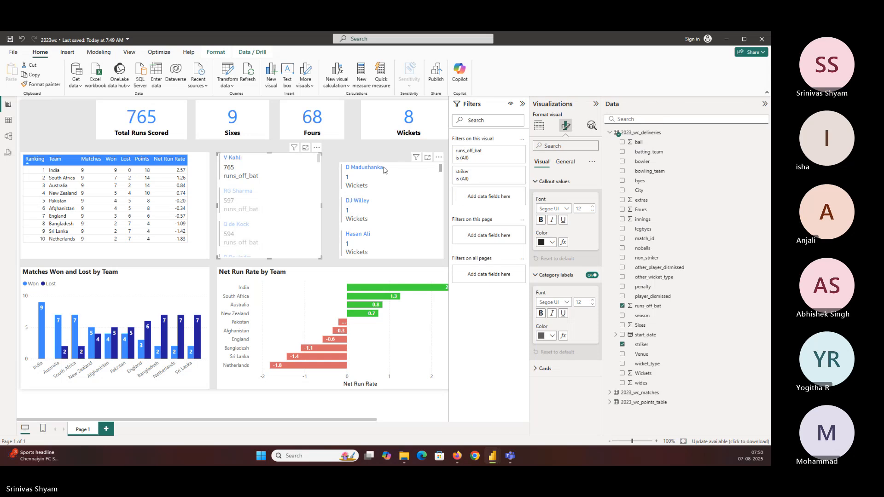
left_click(364, 162)
left_click_drag(391, 161, 391, 156)
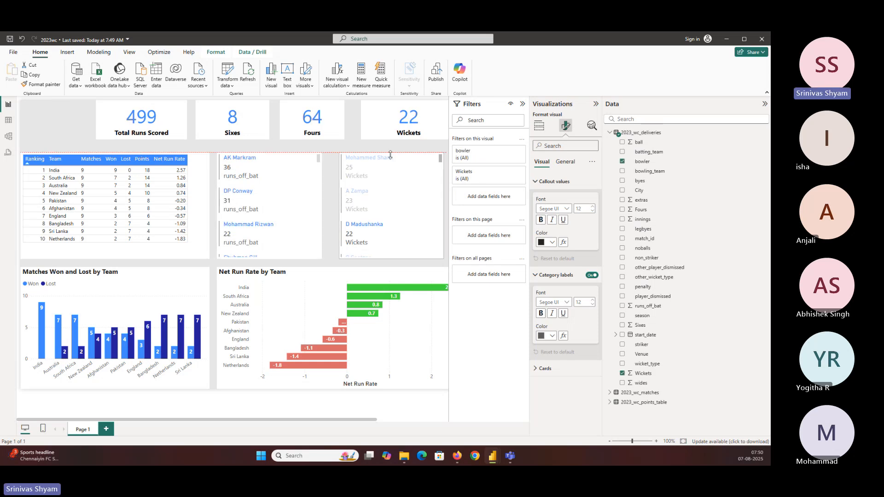
left_click(265, 283)
key("ctrl+s")
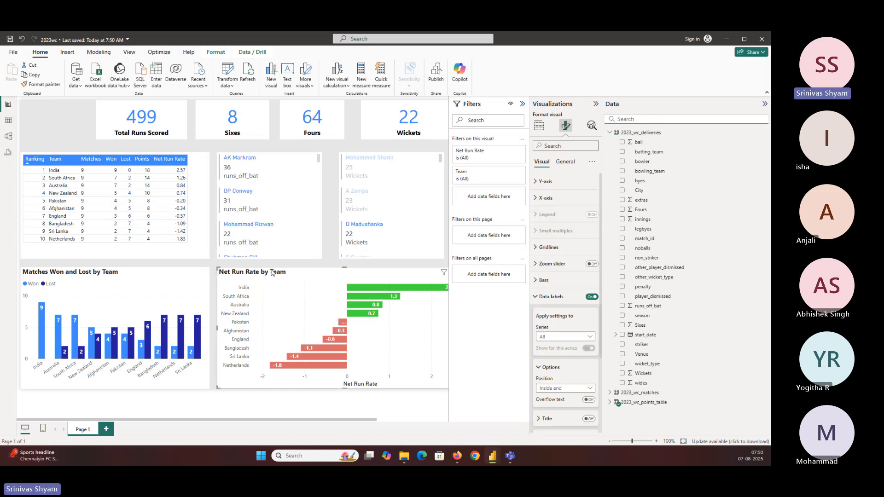
Step: Clear the bowler cross-filter and widen the batter runs card slightly toward the bowler card
left_click(357, 236)
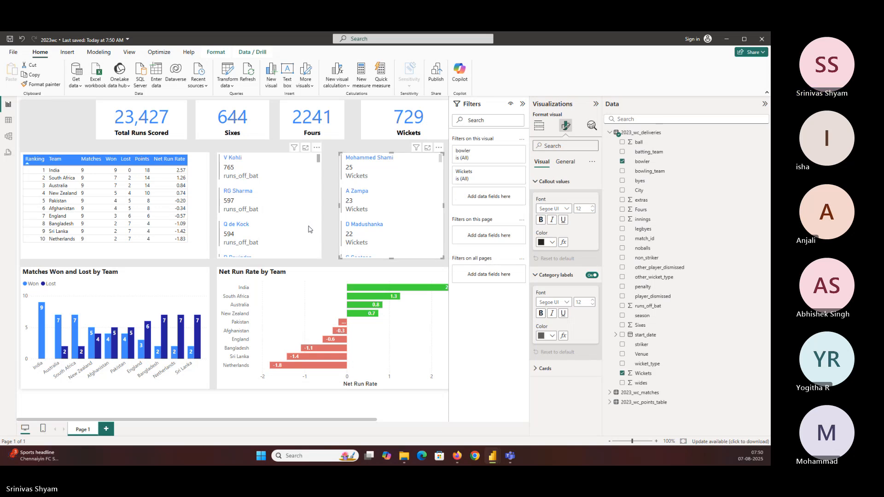
left_click(237, 230)
left_click_drag(319, 259, 328, 258)
left_click(235, 229)
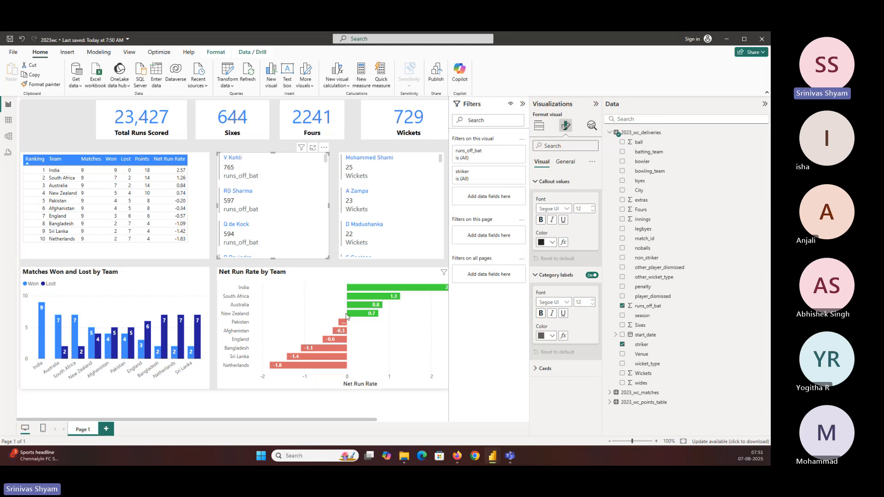
Step: Shift the Net Run Rate by Team chart toward the Matches Won chart and narrow it to align with the batter card's left edge
left_click(270, 279)
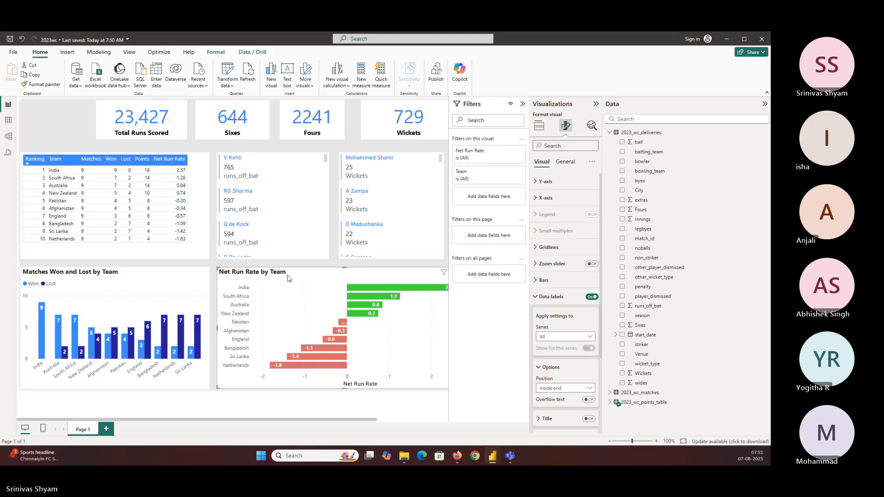
left_click_drag(290, 279, 264, 278)
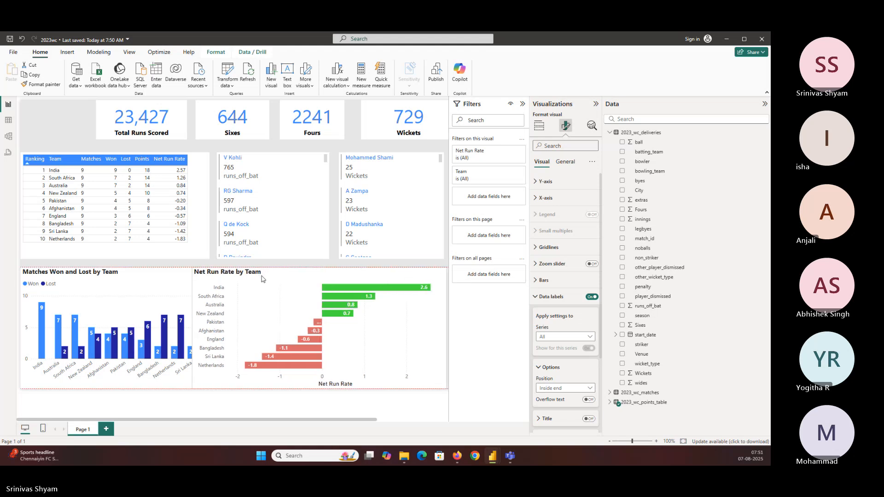
left_click_drag(192, 267, 218, 266)
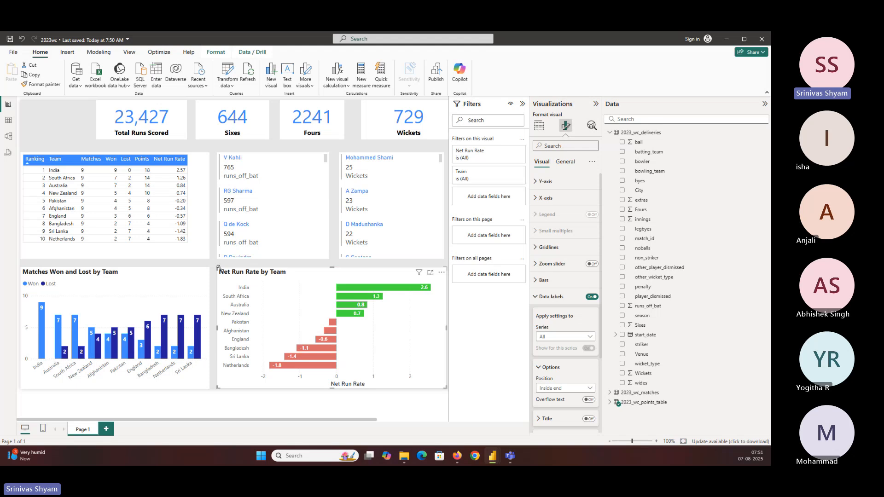
left_click(64, 130)
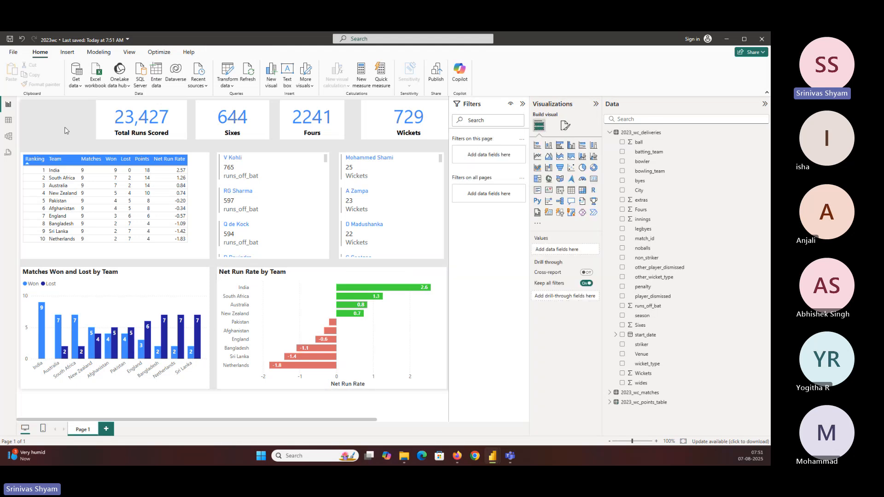